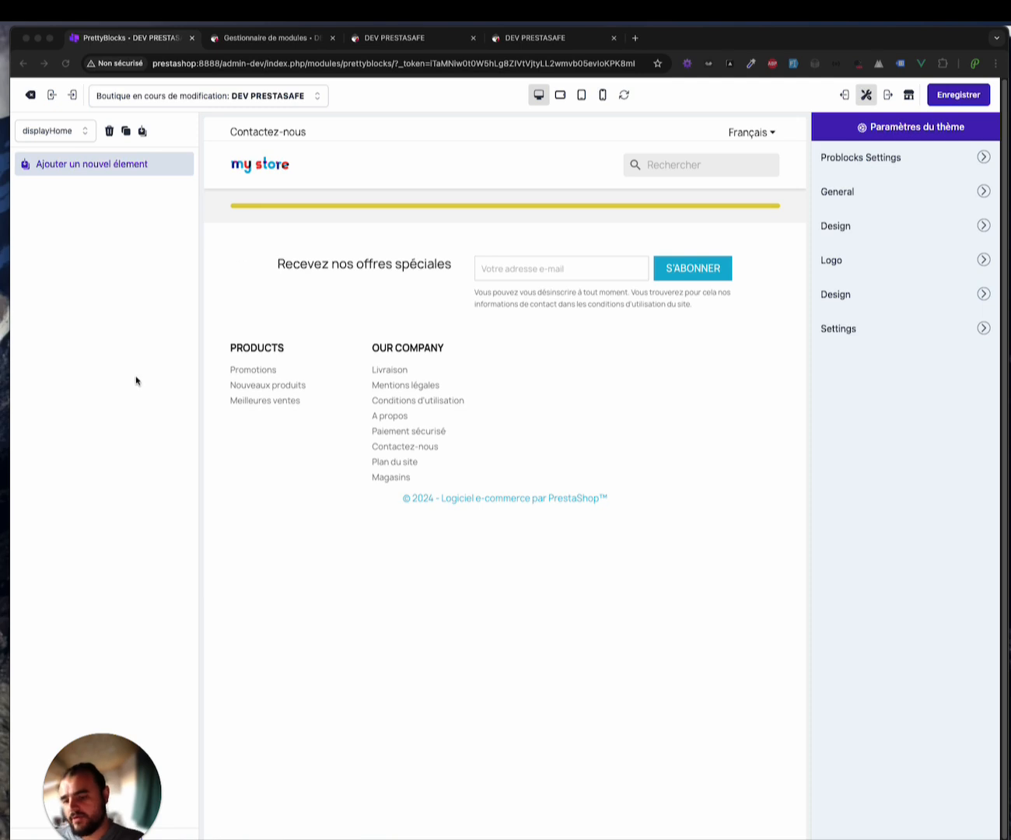
pyautogui.scroll(-1, 604, 397)
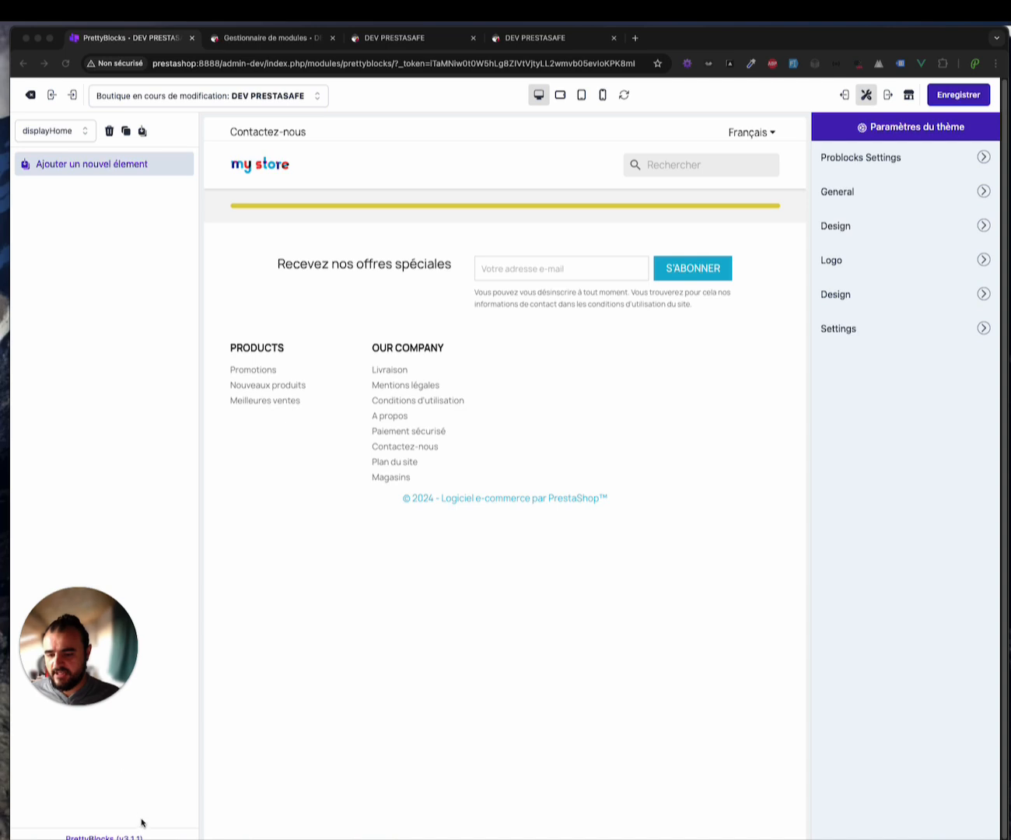
pyautogui.scroll(-1, 188, 817)
pyautogui.scroll(1, 190, 811)
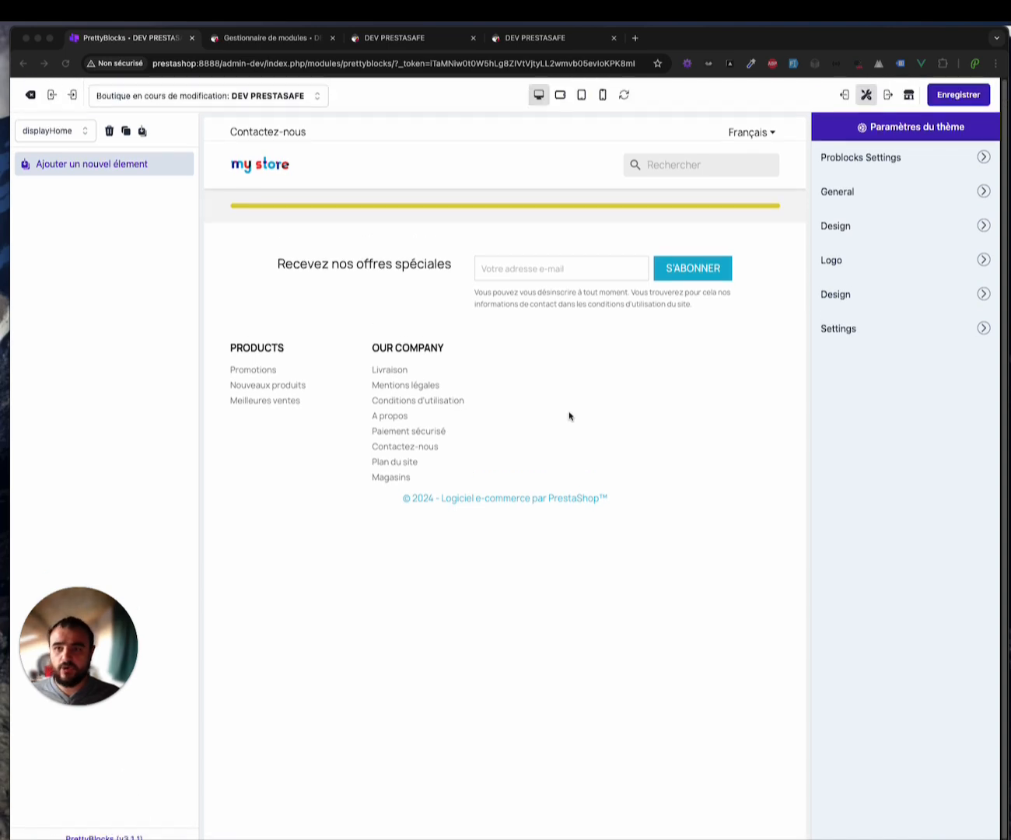
pyautogui.click(978, 827)
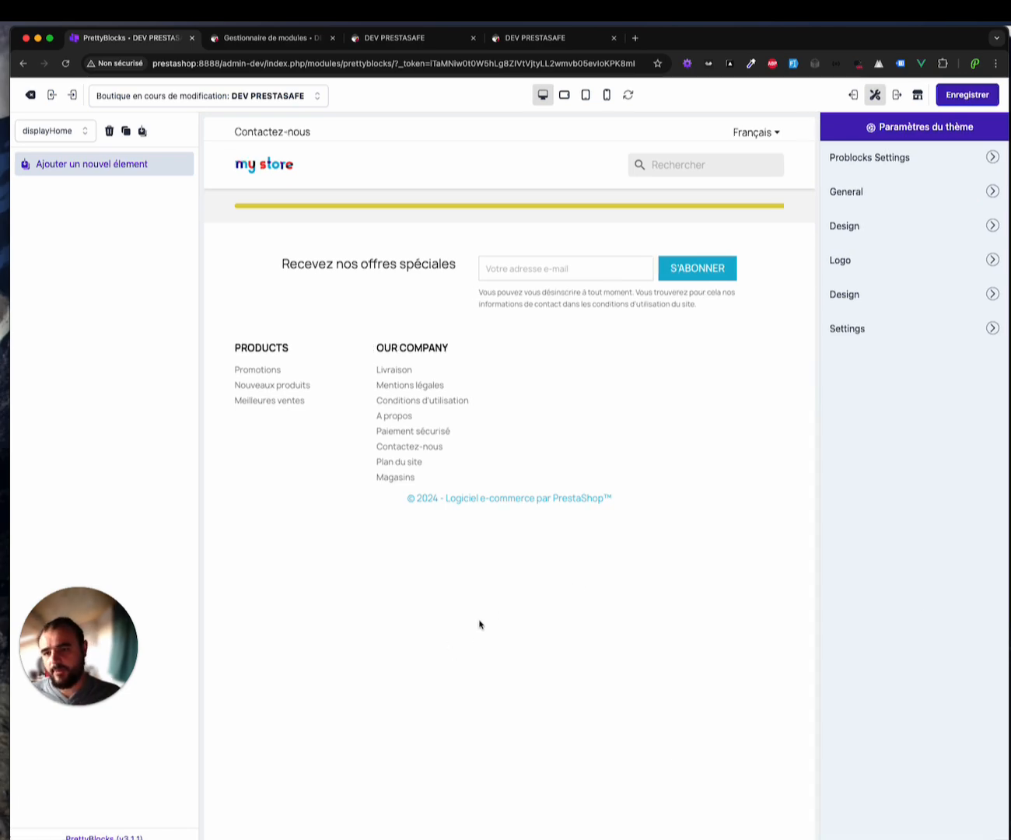
# Add a Full Thumbnails block to the displayHome zone and extend it to three thumbnail items
pyautogui.click(121, 162)
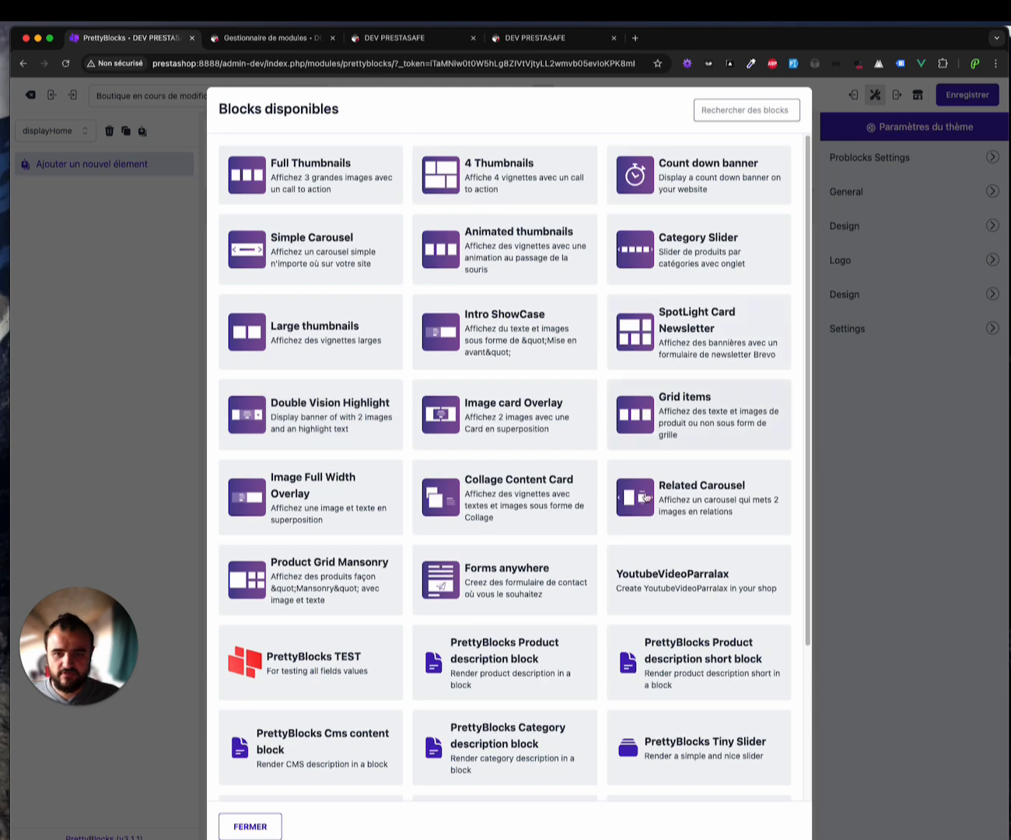
pyautogui.click(313, 170)
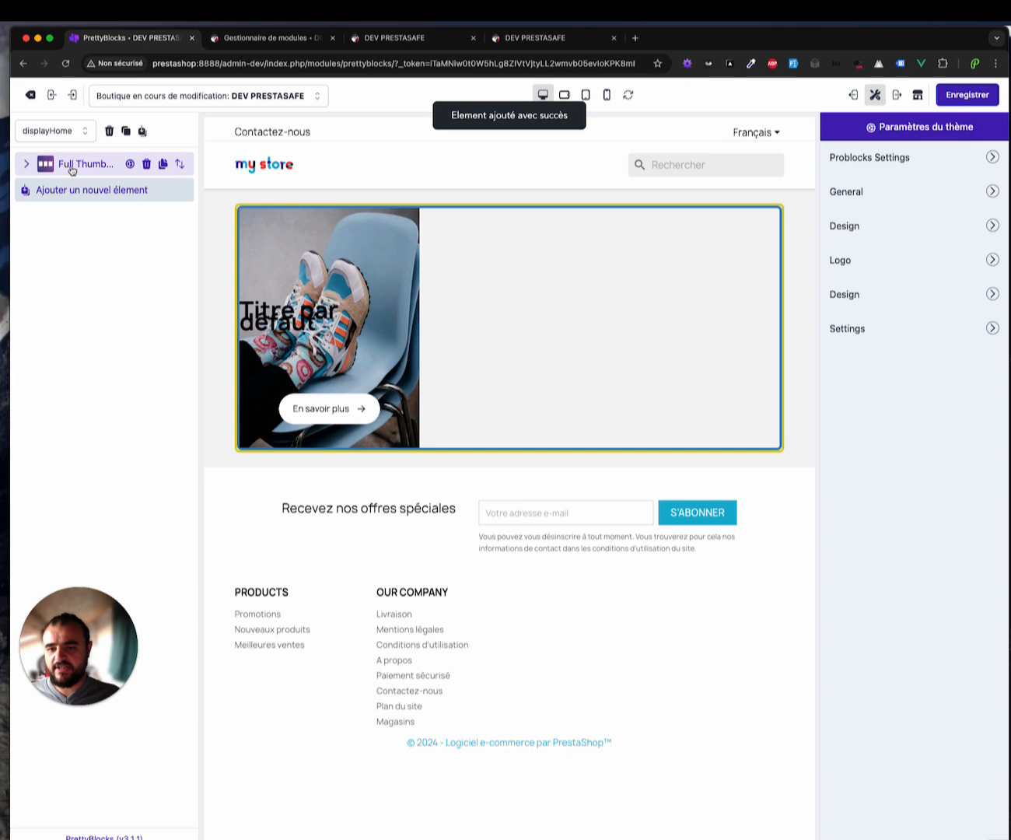
pyautogui.click(73, 170)
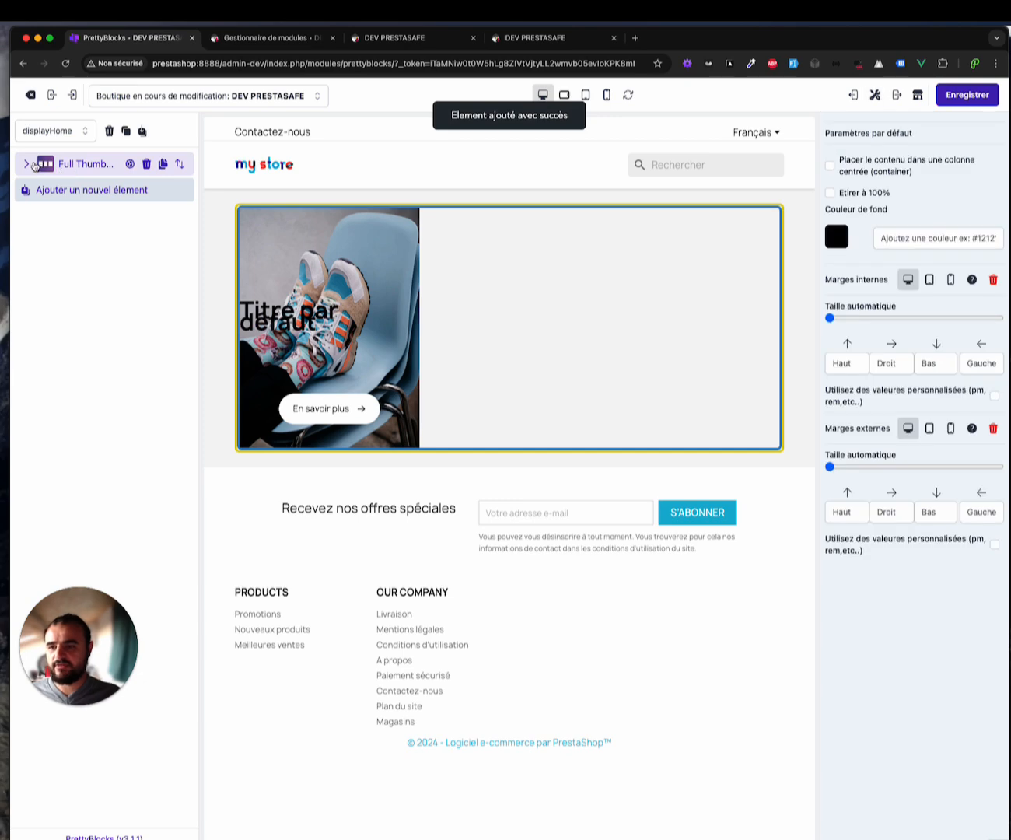
pyautogui.click(26, 163)
pyautogui.click(97, 215)
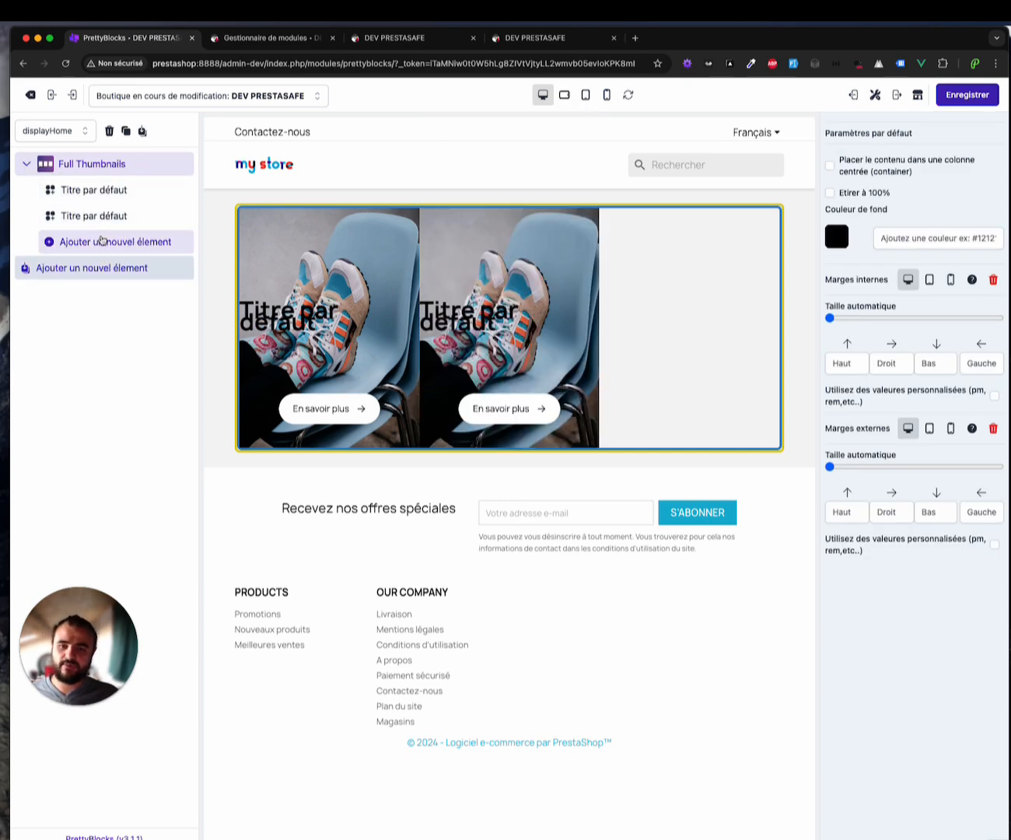
pyautogui.click(102, 241)
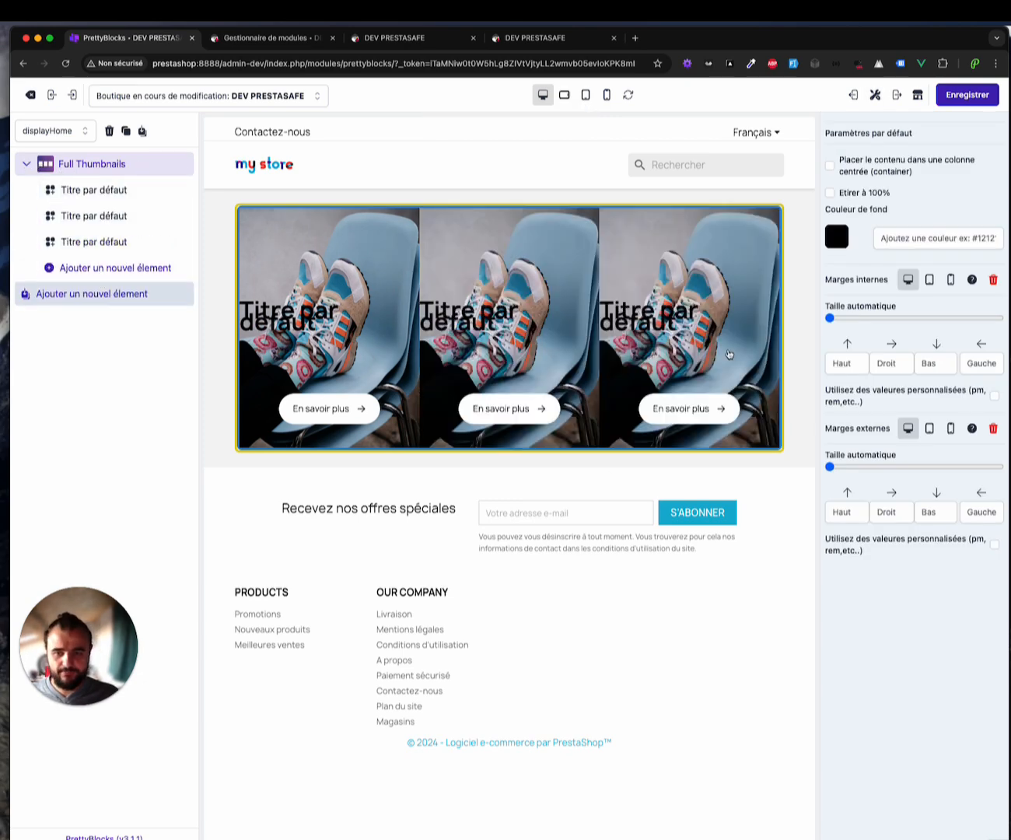
# Stretch the Full Thumbnails block to 100% width, save it, and view the page on the storefront
pyautogui.click(878, 193)
pyautogui.click(959, 100)
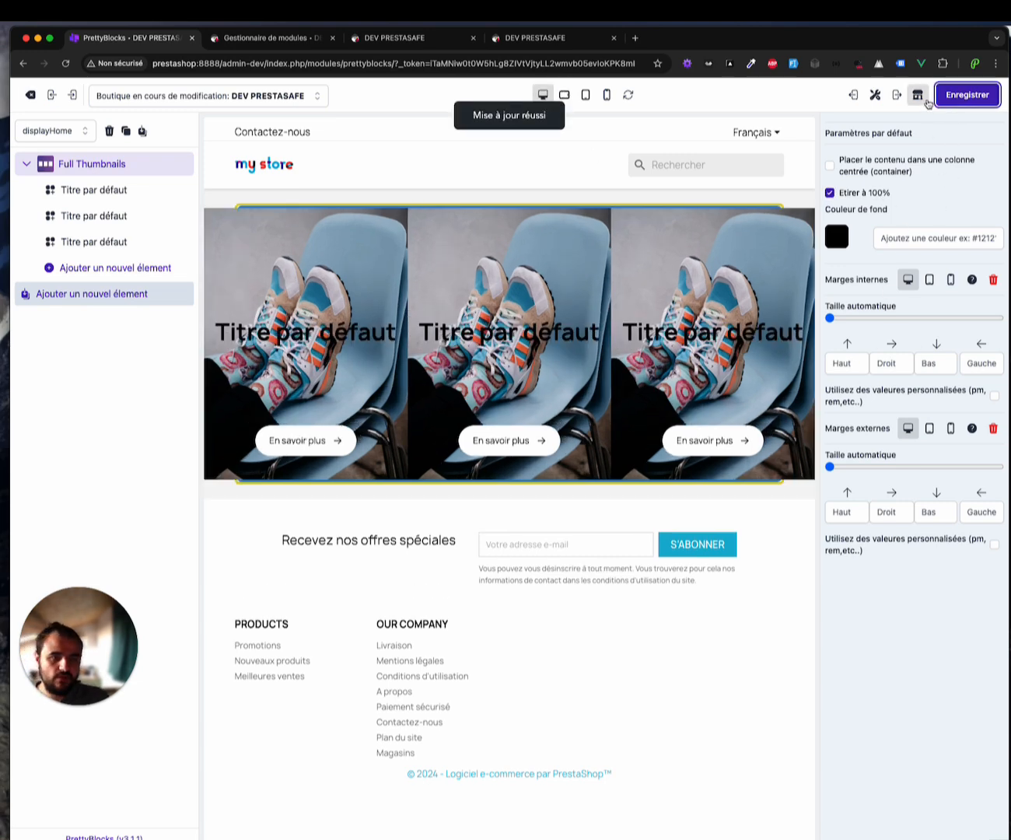
pyautogui.click(927, 102)
pyautogui.scroll(-1, 492, 412)
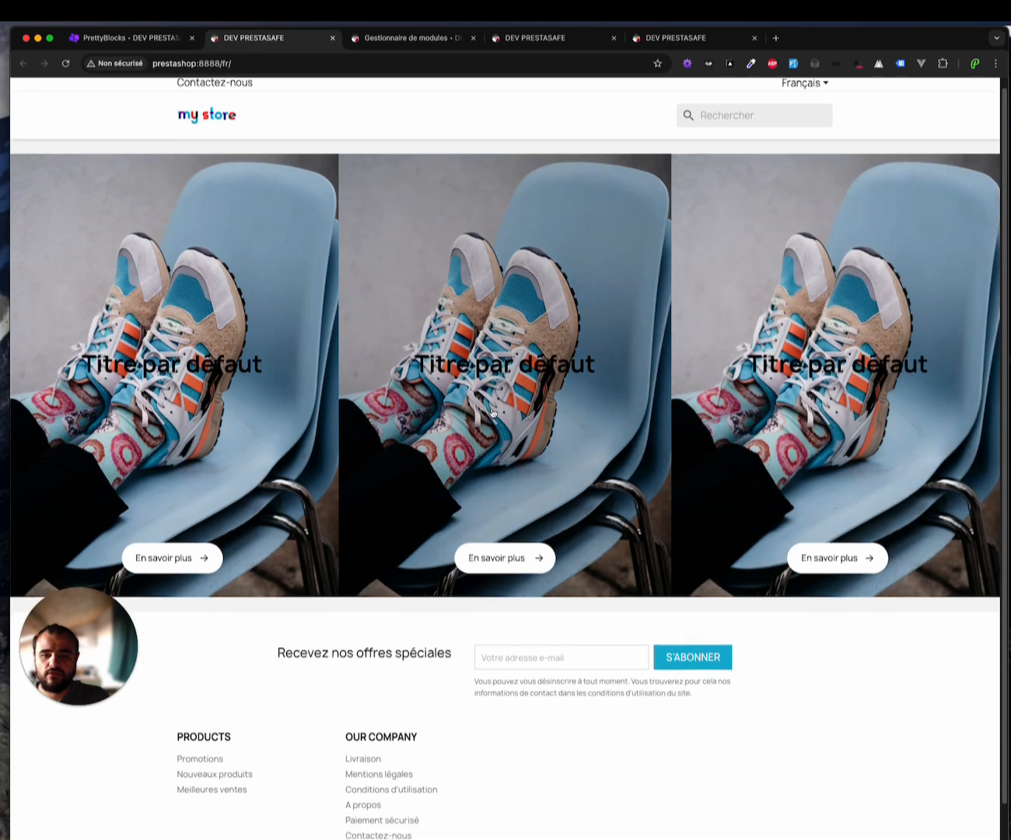
pyautogui.scroll(1, 460, 350)
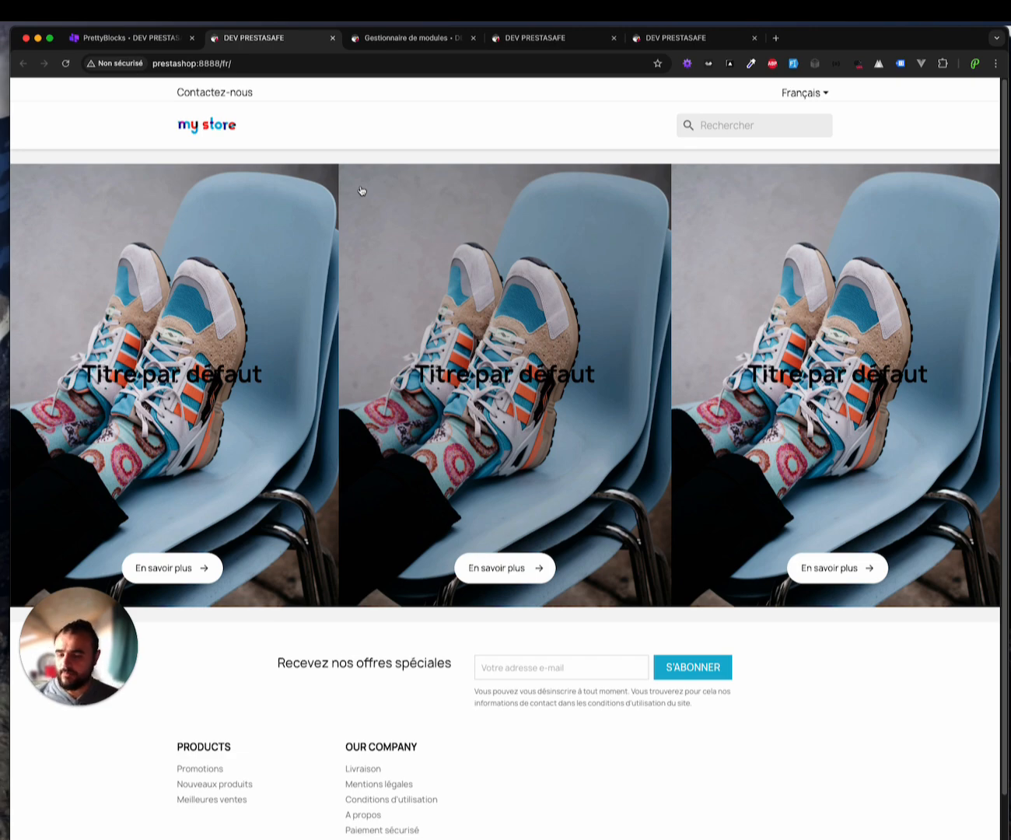
# Return to the PrettyBlocks editor and set the first thumbnail's title to "Titre"
pyautogui.click(143, 38)
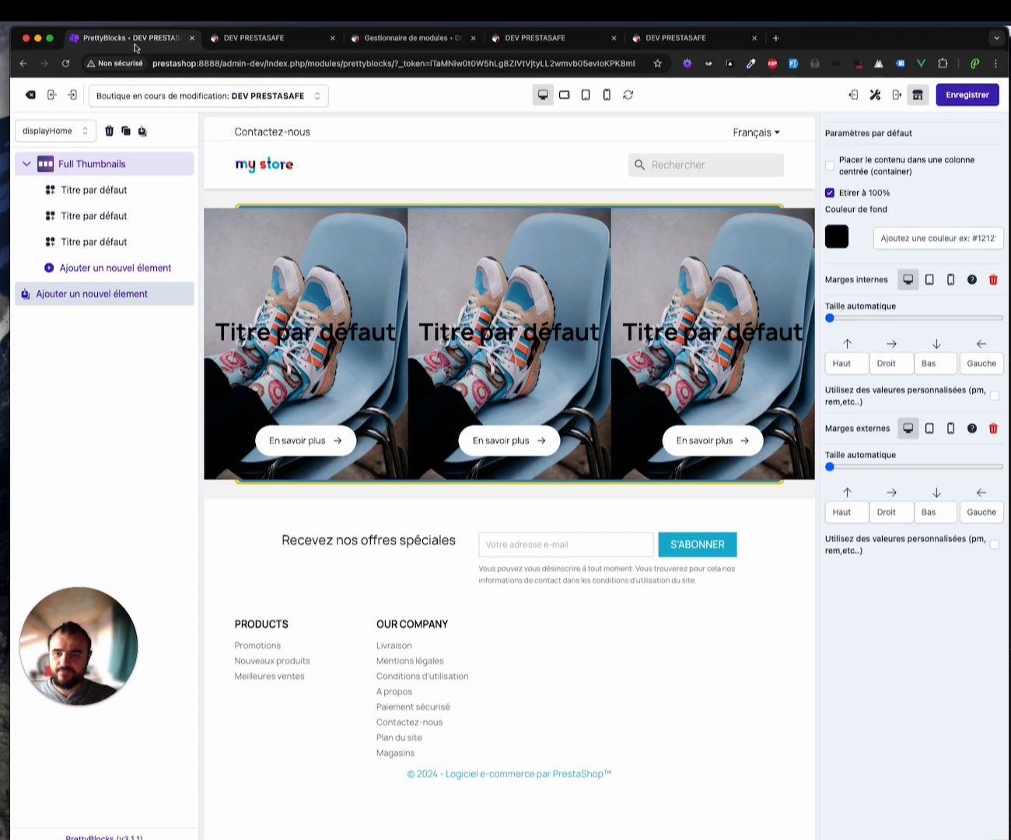
pyautogui.click(94, 190)
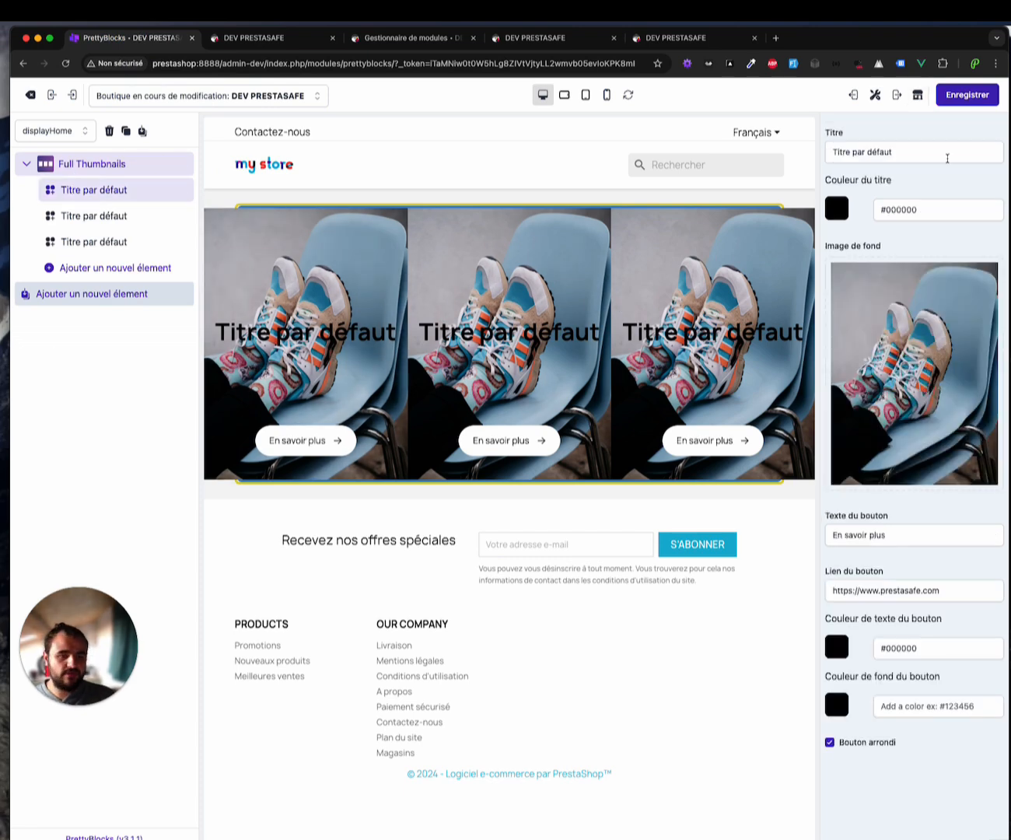
pyautogui.tripleClick(950, 151)
pyautogui.write('Titre')
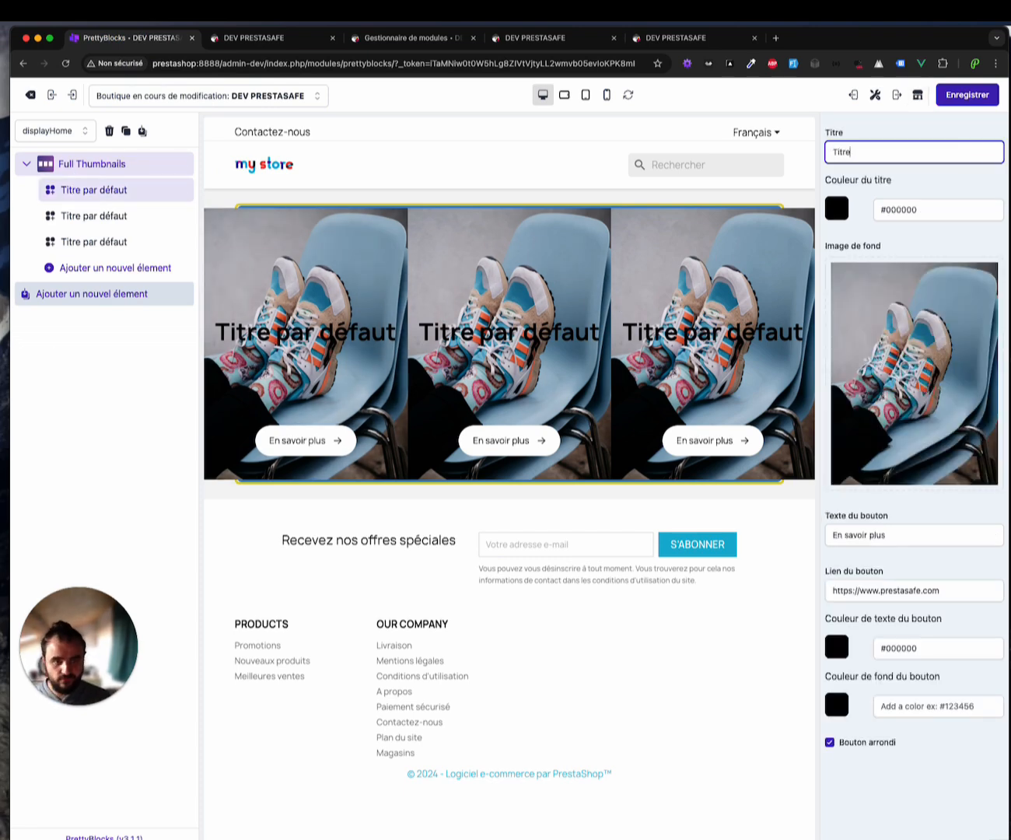
# Set the first thumbnail's title colour to red #ea1717 and save
pyautogui.click(919, 209)
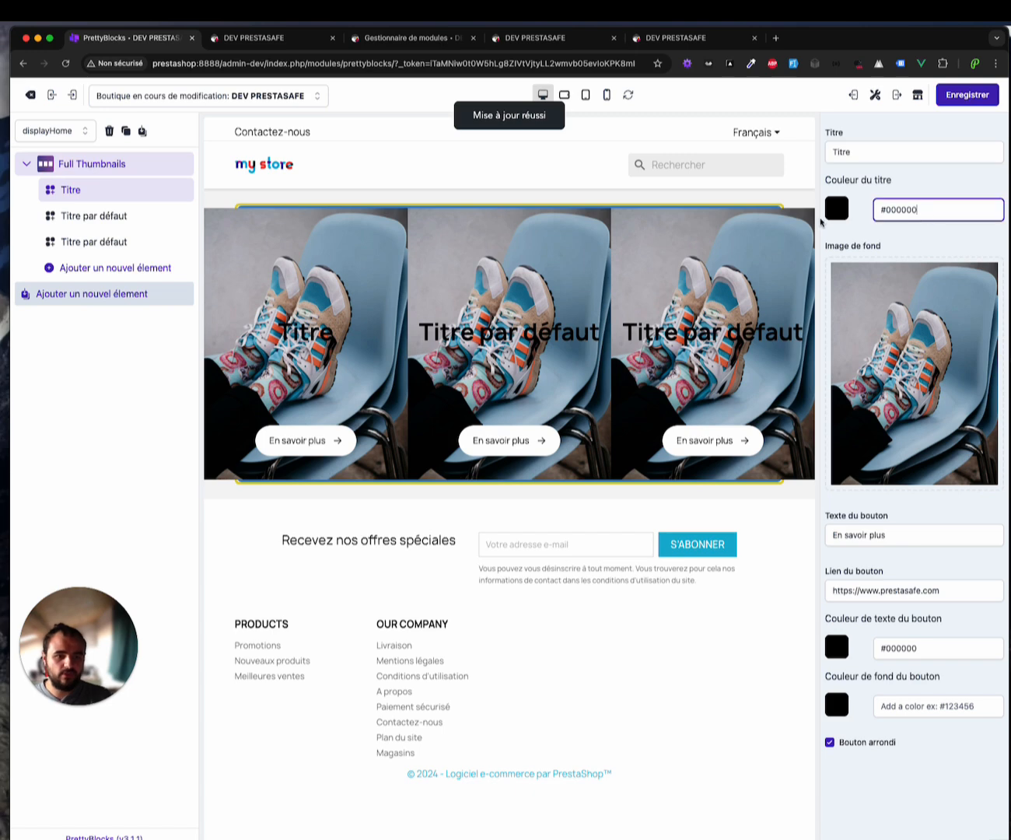
pyautogui.click(836, 209)
pyautogui.click(976, 234)
pyautogui.click(988, 95)
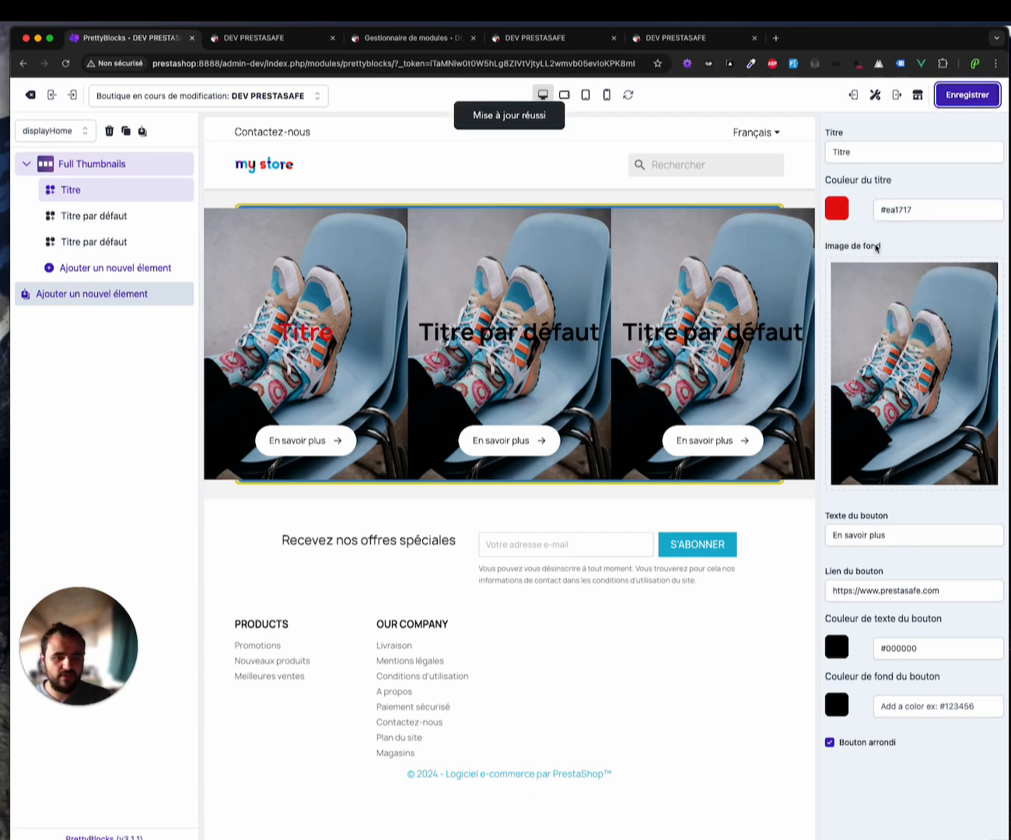
# Set the first thumbnail's button text to "TEST", turn off its rounded corners, and save
pyautogui.moveTo(906, 535); pyautogui.dragTo(808, 532)
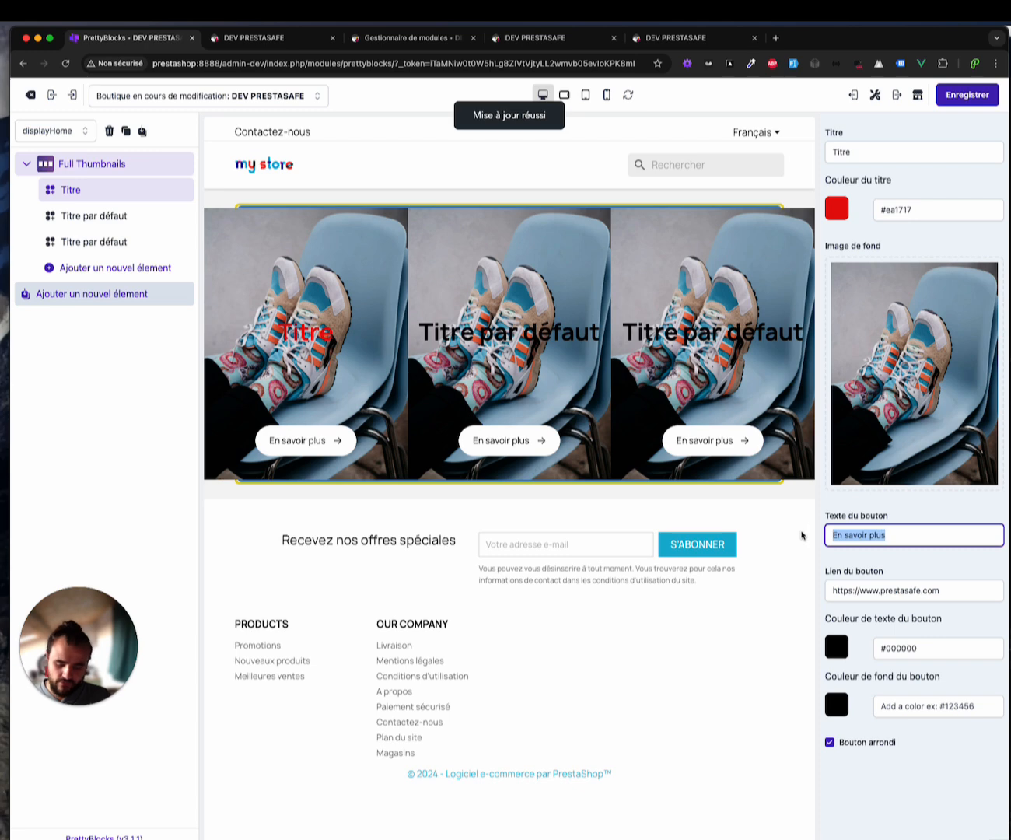
pyautogui.write('TEST')
pyautogui.click(966, 591)
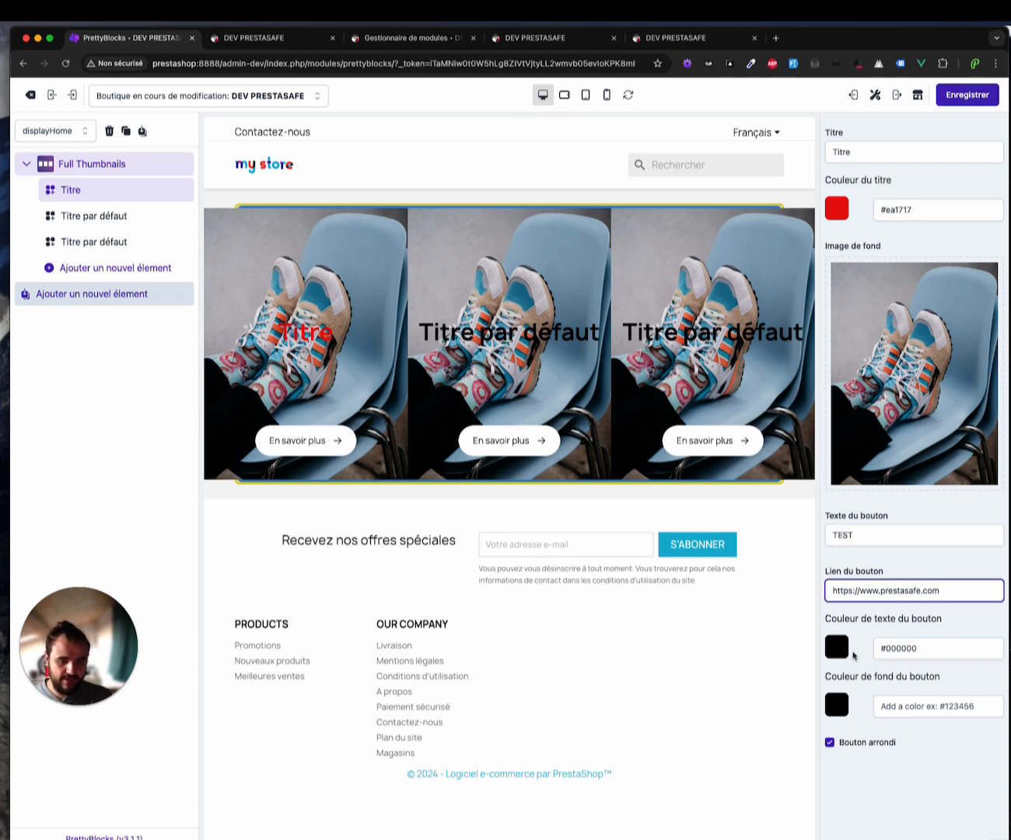
pyautogui.click(852, 654)
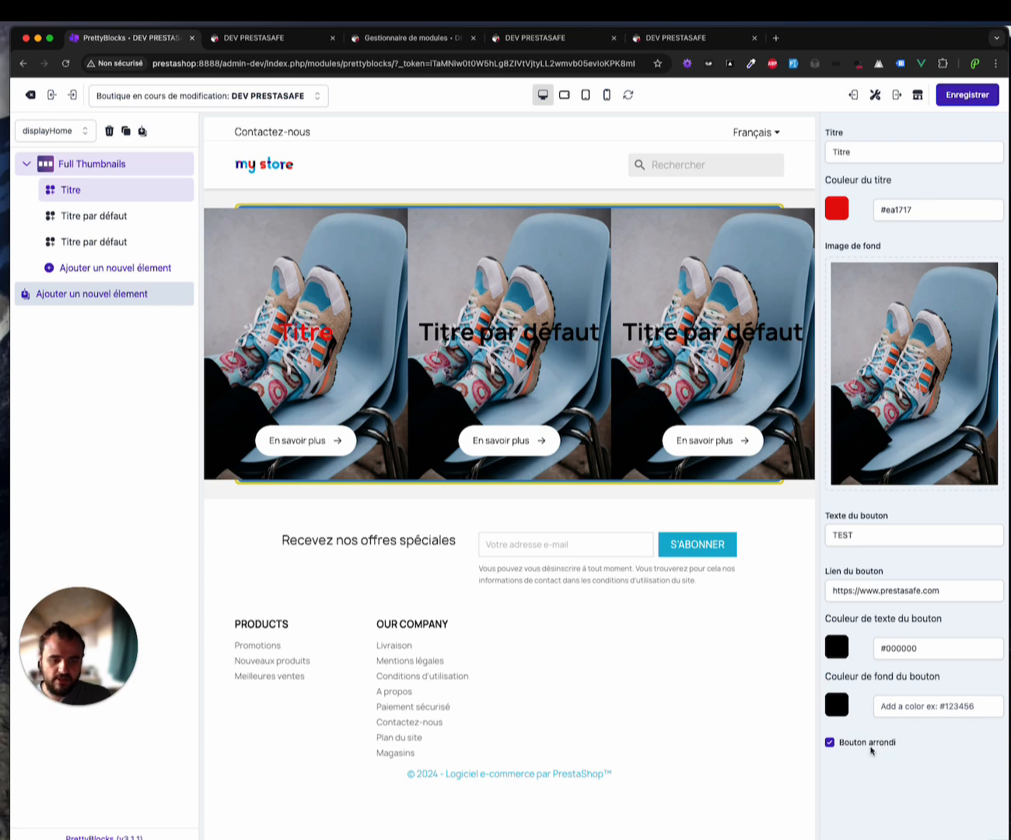
pyautogui.click(894, 744)
pyautogui.click(964, 97)
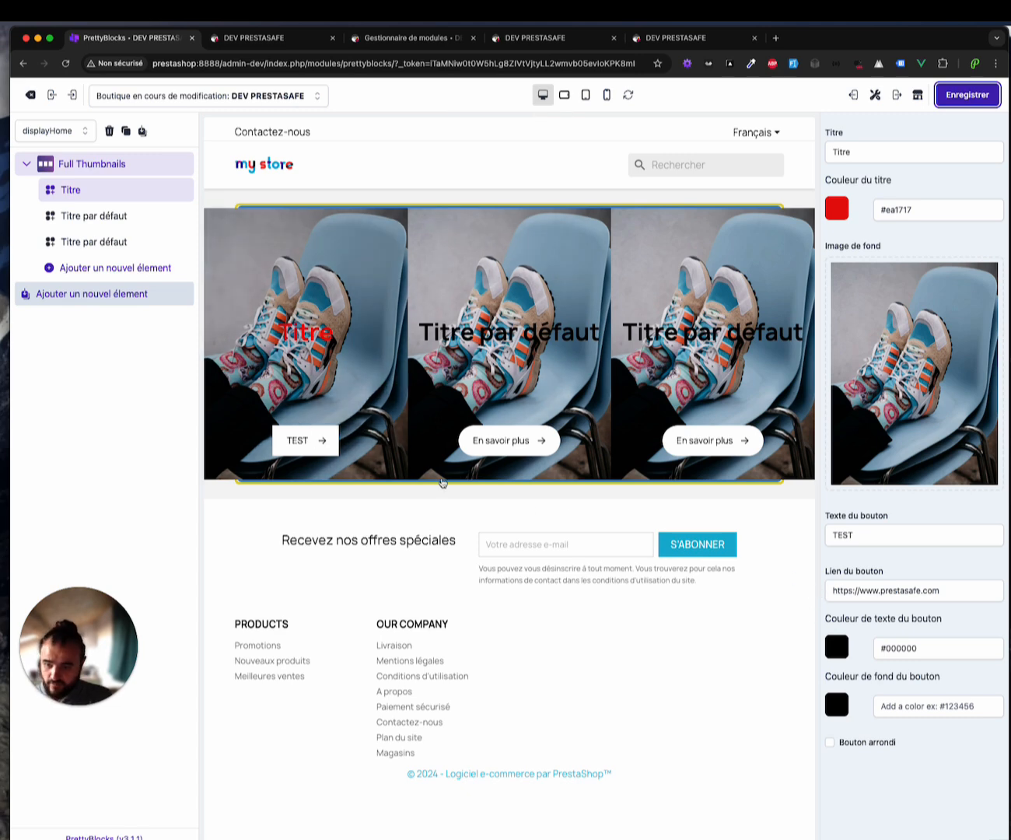
# Set the background colour of the first thumbnail's button to black #000000
pyautogui.click(830, 661)
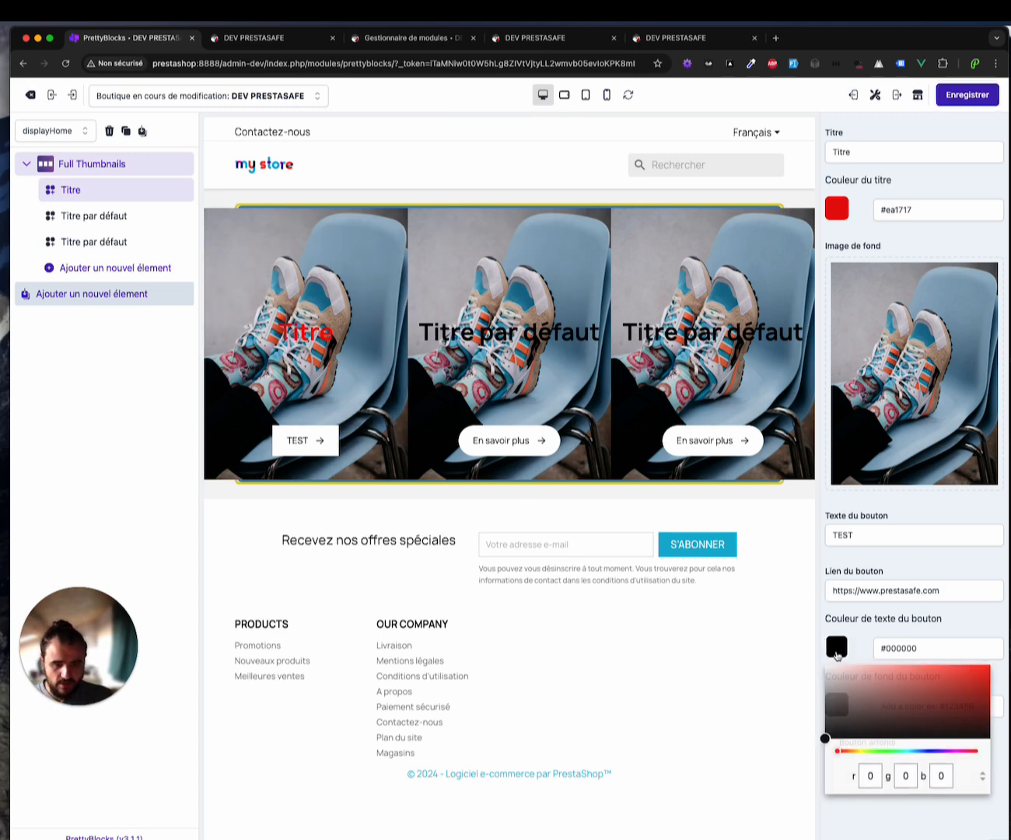
pyautogui.click(946, 617)
pyautogui.click(844, 705)
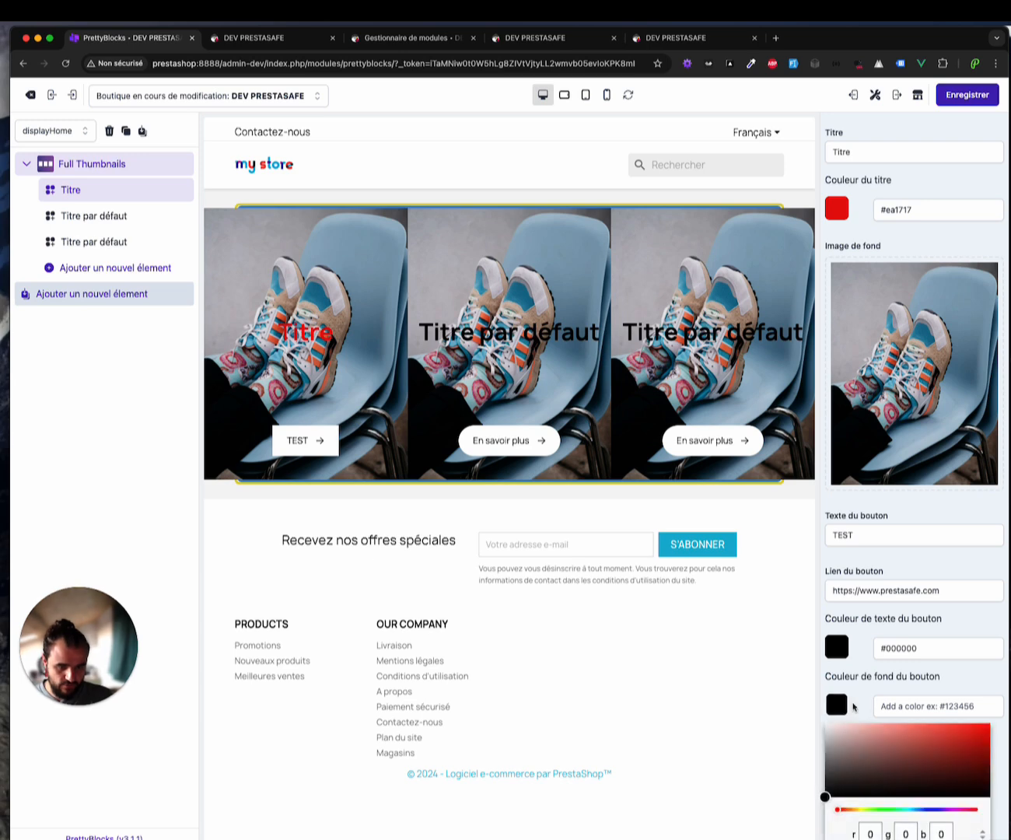
pyautogui.click(834, 791)
pyautogui.moveTo(833, 792); pyautogui.dragTo(825, 798)
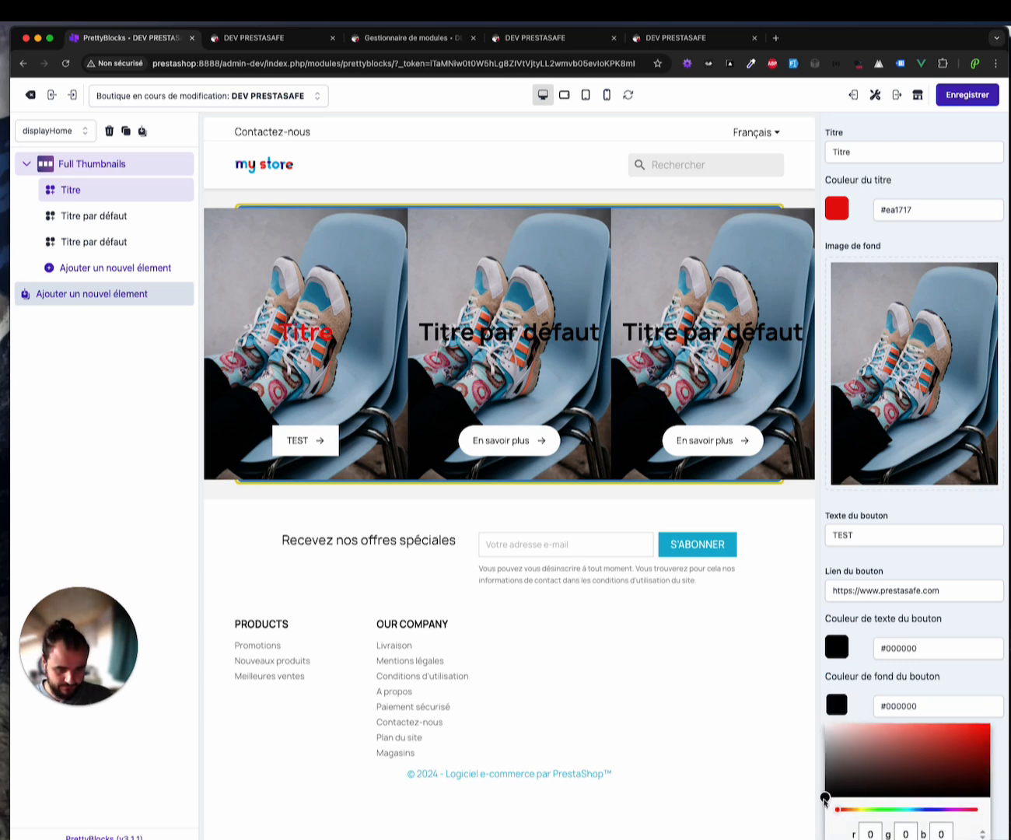
# Set the first thumbnail's button text colour to #fff, turn rounded corners back on, and save
pyautogui.click(939, 647)
pyautogui.press('super+a')
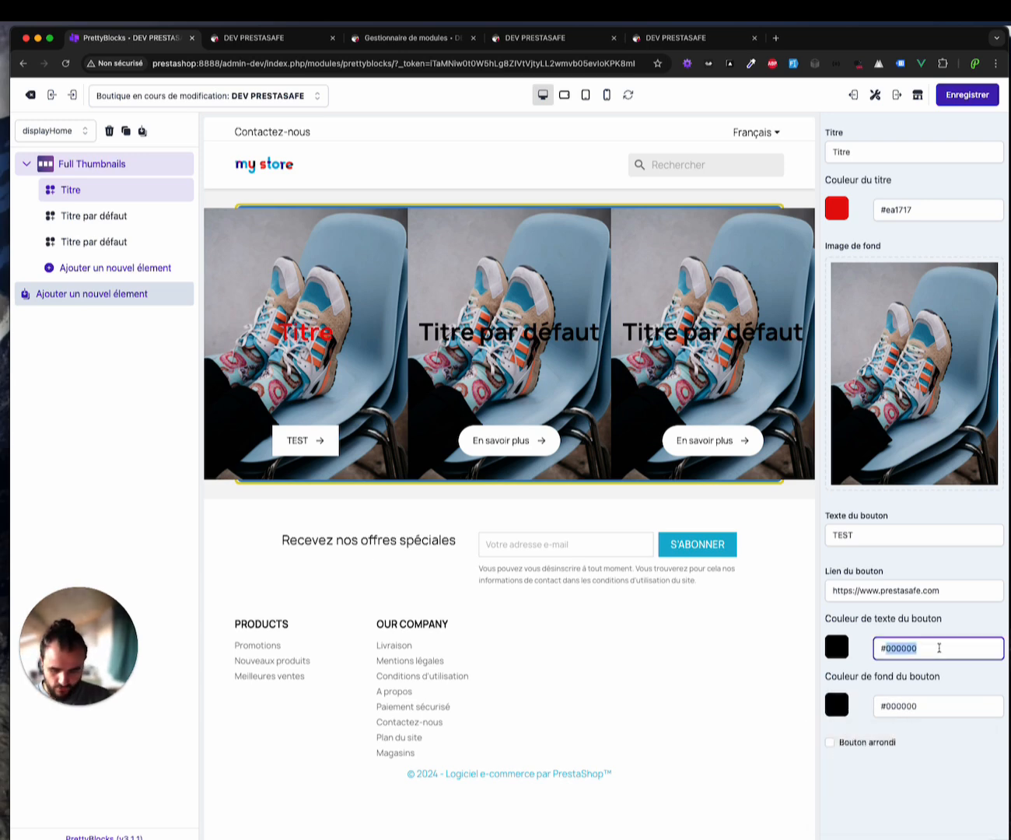
pyautogui.write('#fff')
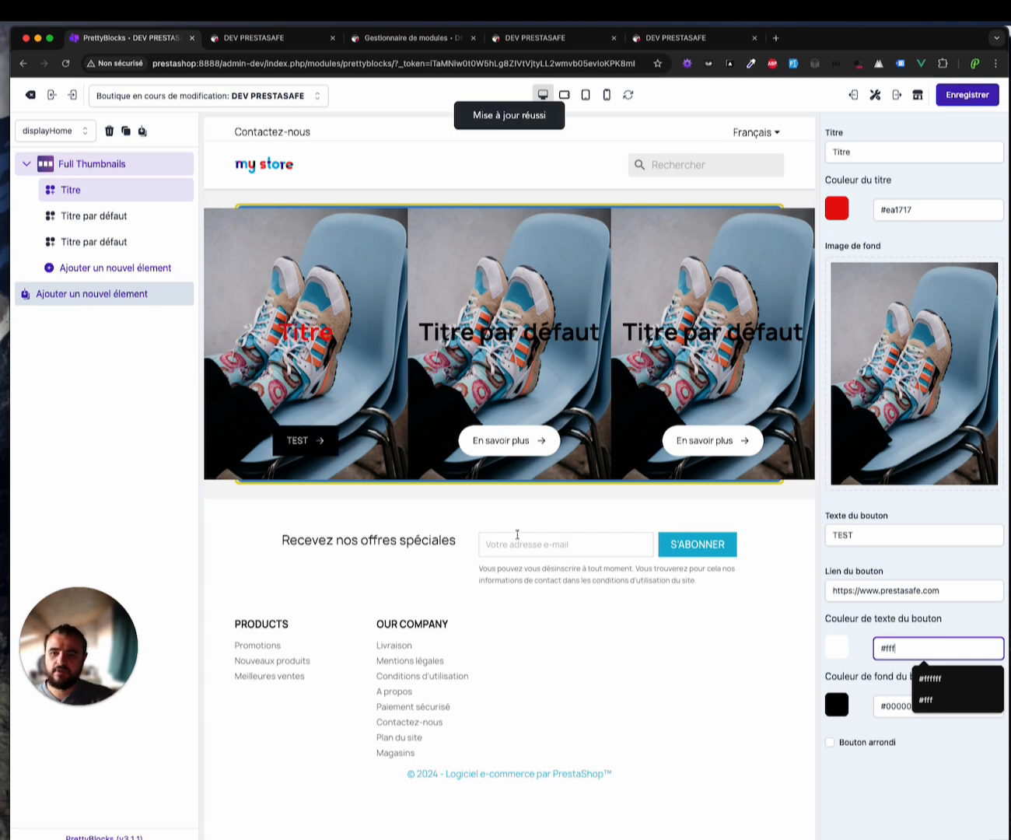
pyautogui.click(887, 743)
pyautogui.click(986, 96)
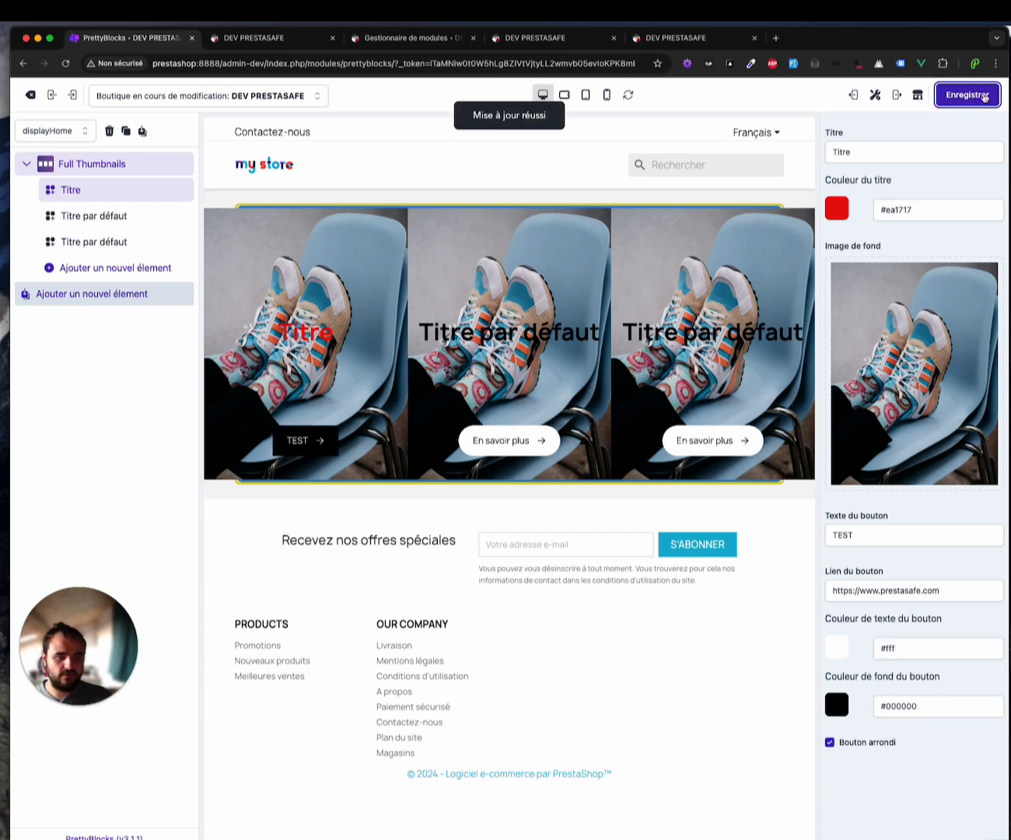
# Clear the colour value of the first thumbnail's title
pyautogui.click(943, 214)
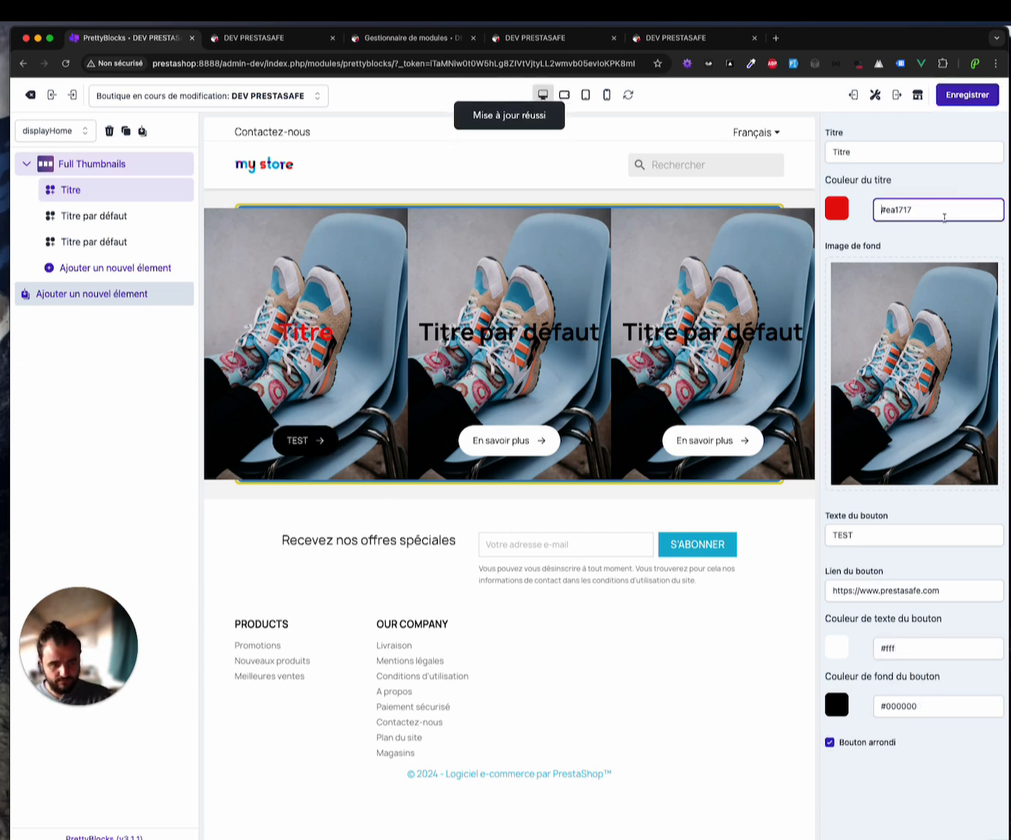
pyautogui.press('super+a')
pyautogui.press('BackSpace')
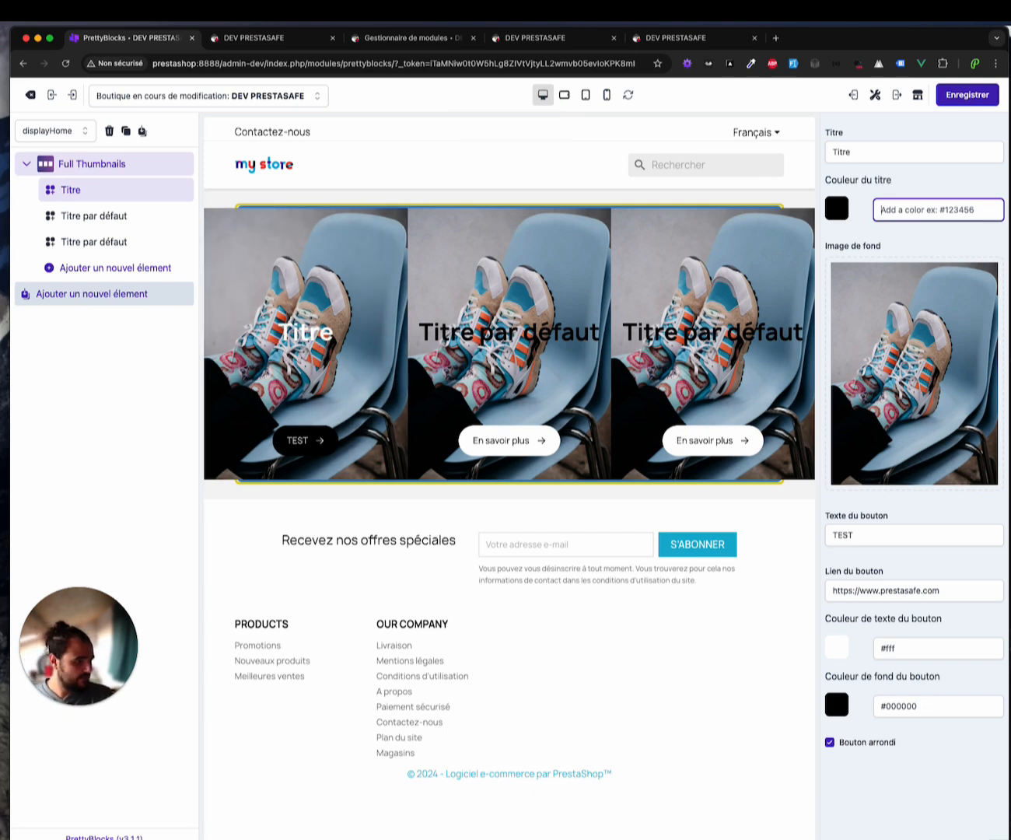
# Replace the first thumbnail's background image with the photo of watches in a wooden box from the local files
pyautogui.press('super+Tab')
pyautogui.press('super+w')
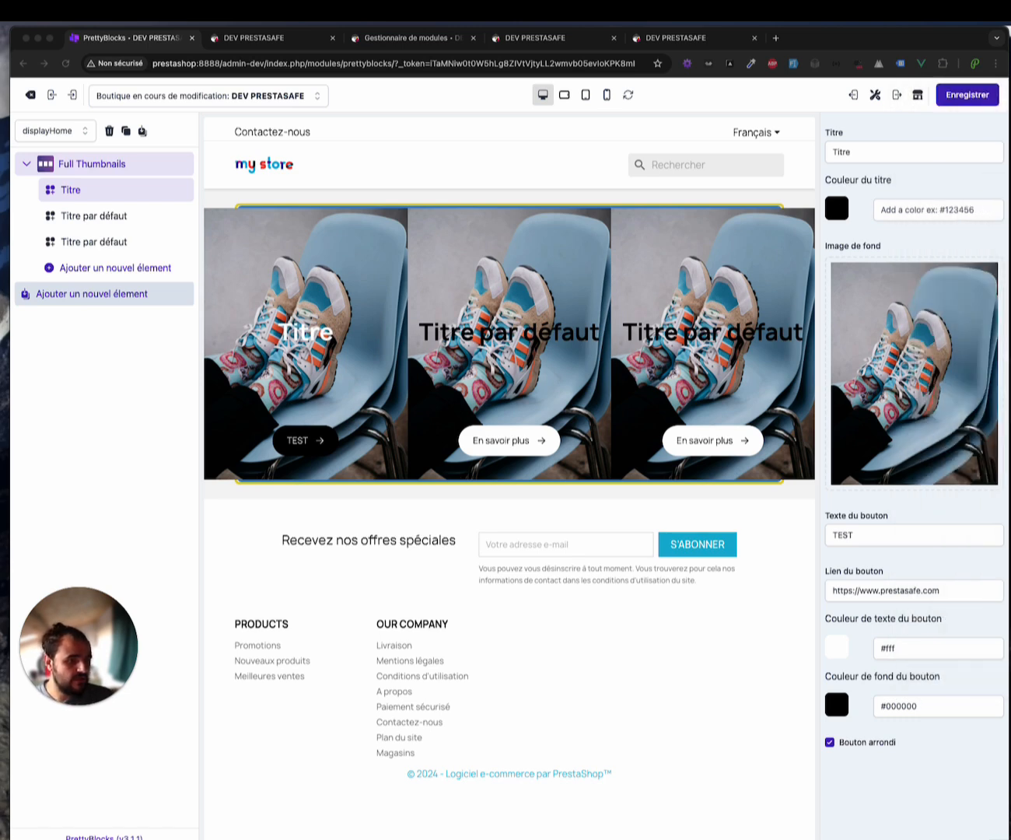
pyautogui.moveTo(684, 214); pyautogui.dragTo(854, 351)
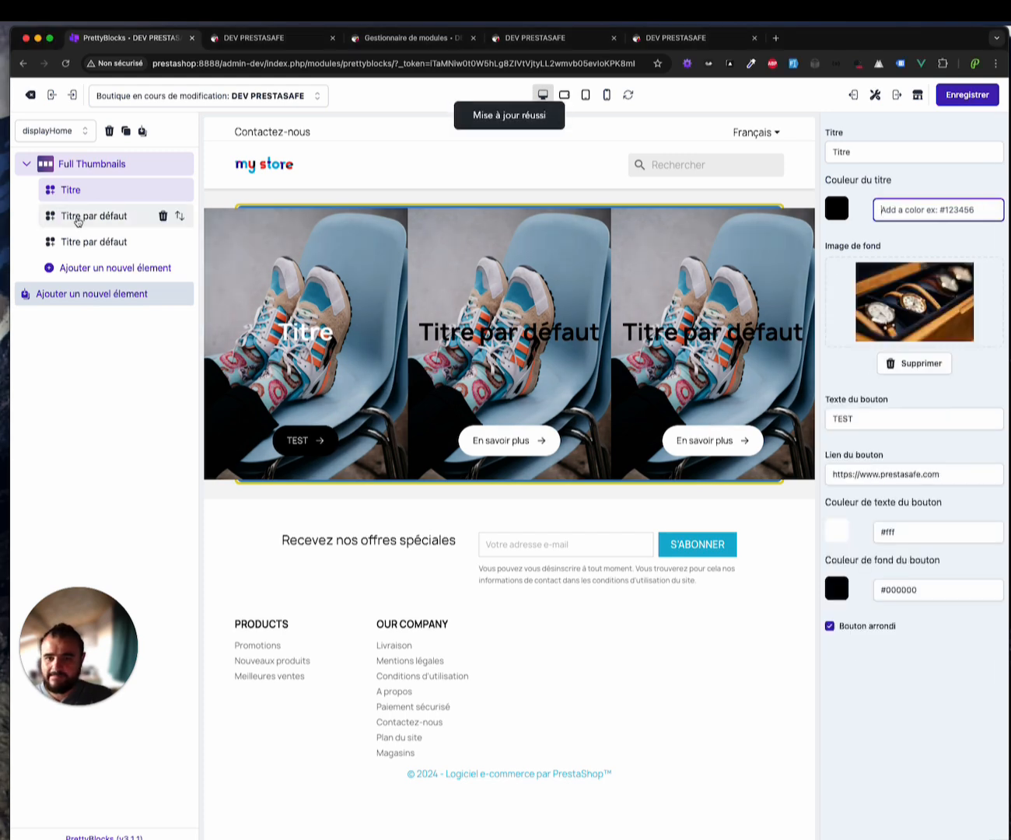
# Replace the second thumbnail's background image with the handbag photo content-pixie-ZB4eQcNqVUs-unsplash.jpg
pyautogui.click(84, 217)
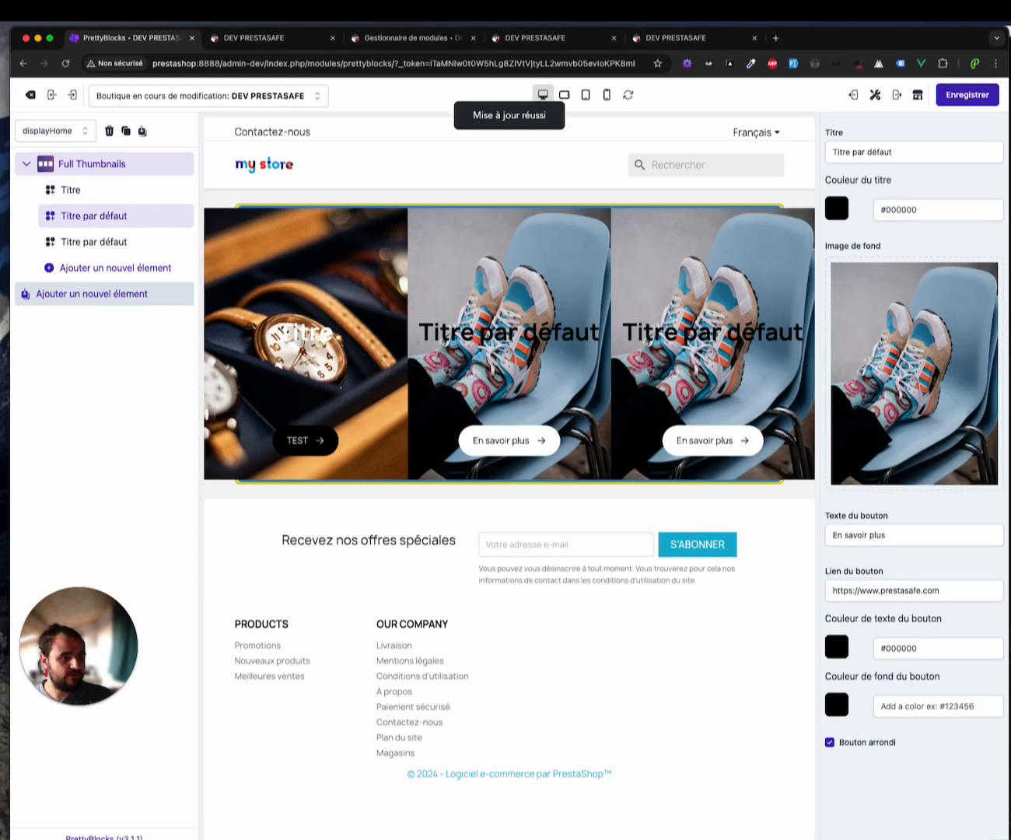
pyautogui.press('super+Tab')
pyautogui.moveTo(1010, 322); pyautogui.dragTo(893, 321)
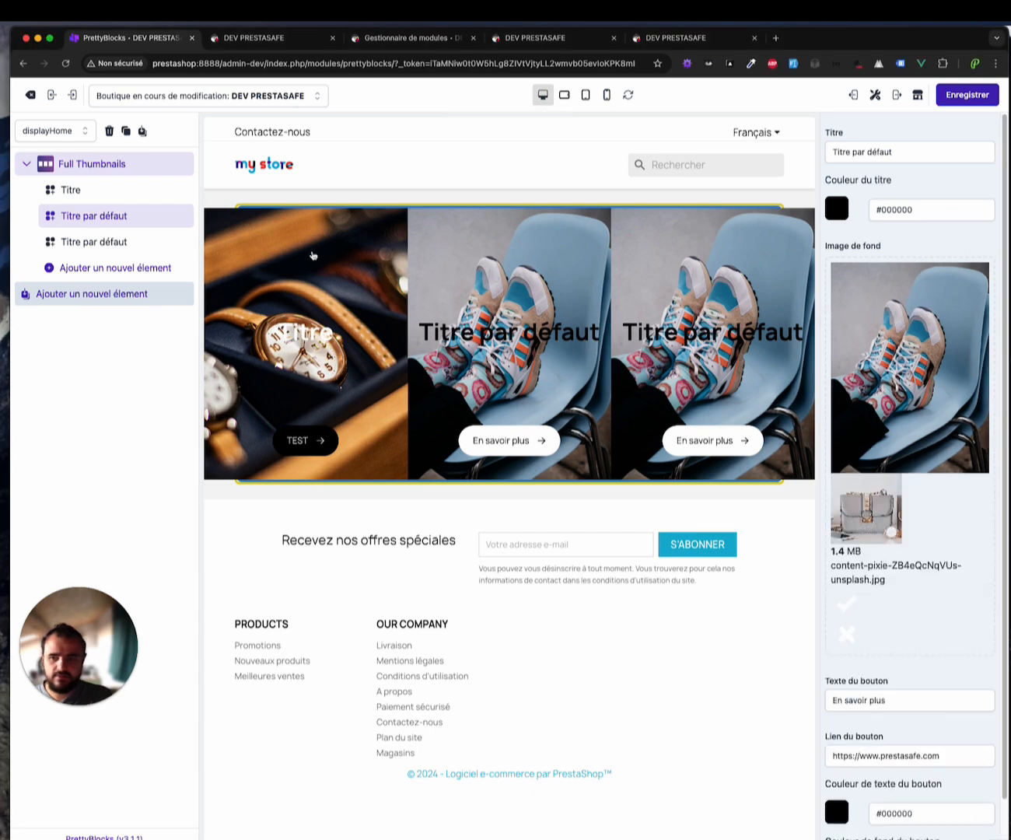
# Replace the third thumbnail's background image with the photo of watches on a black background
pyautogui.click(77, 242)
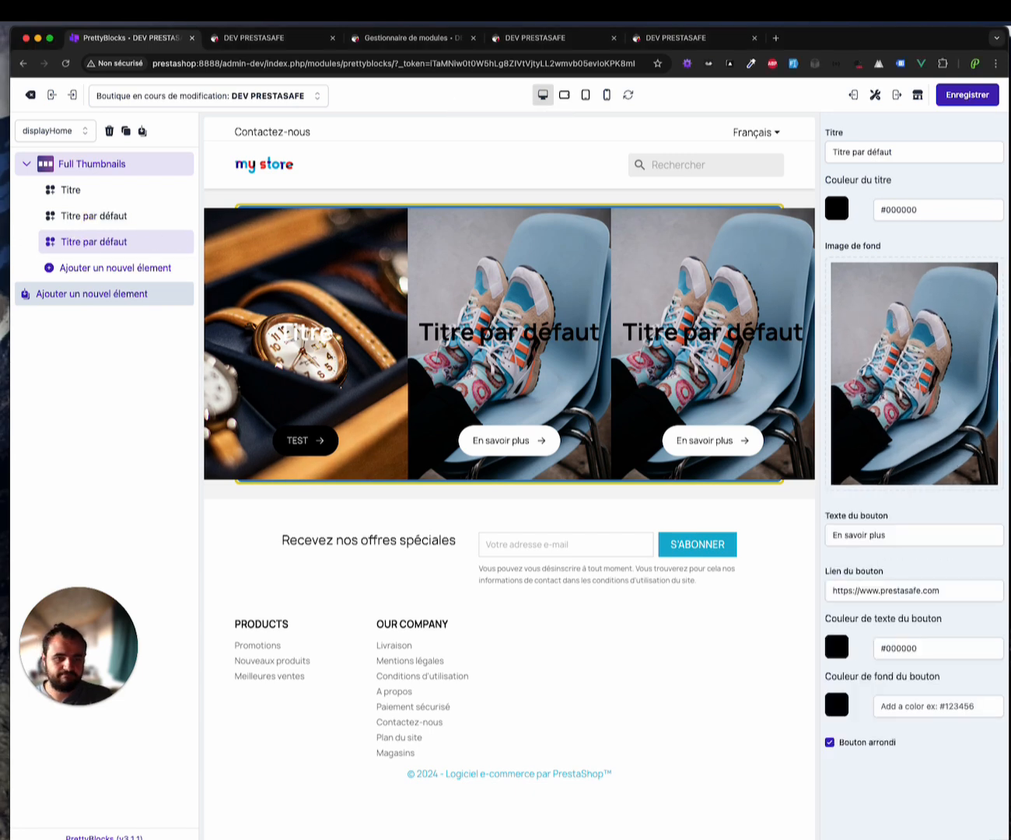
pyautogui.press('super+Tab')
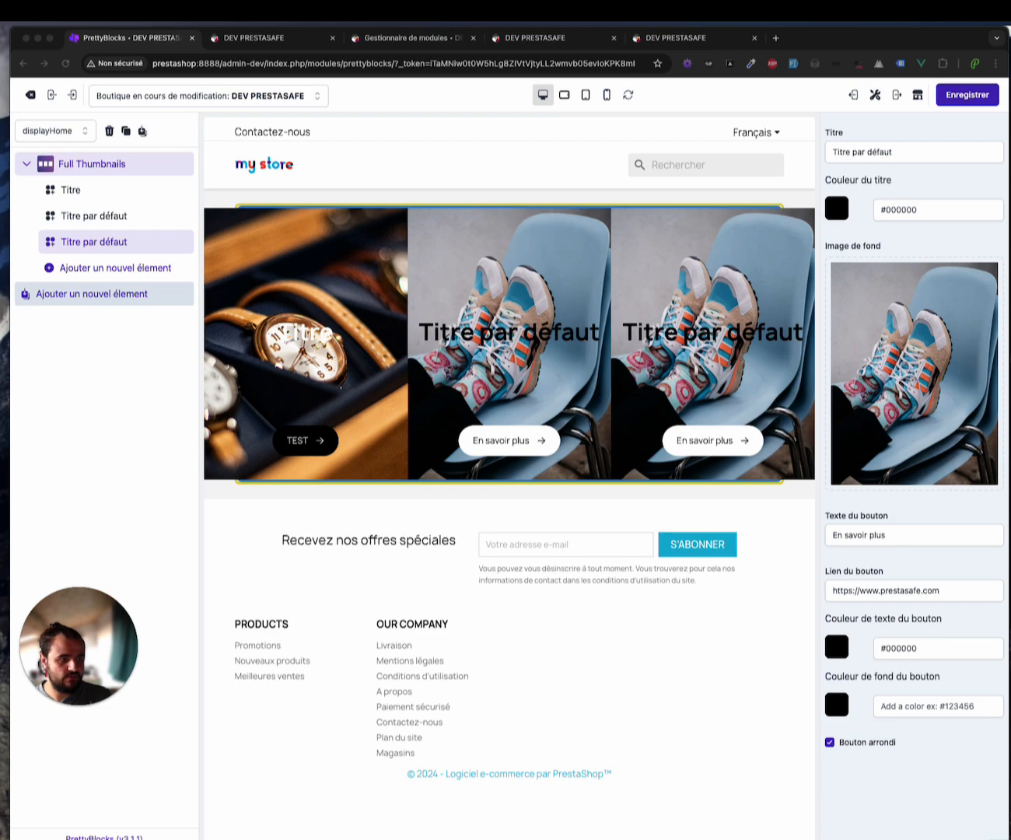
pyautogui.moveTo(1010, 327); pyautogui.dragTo(924, 328)
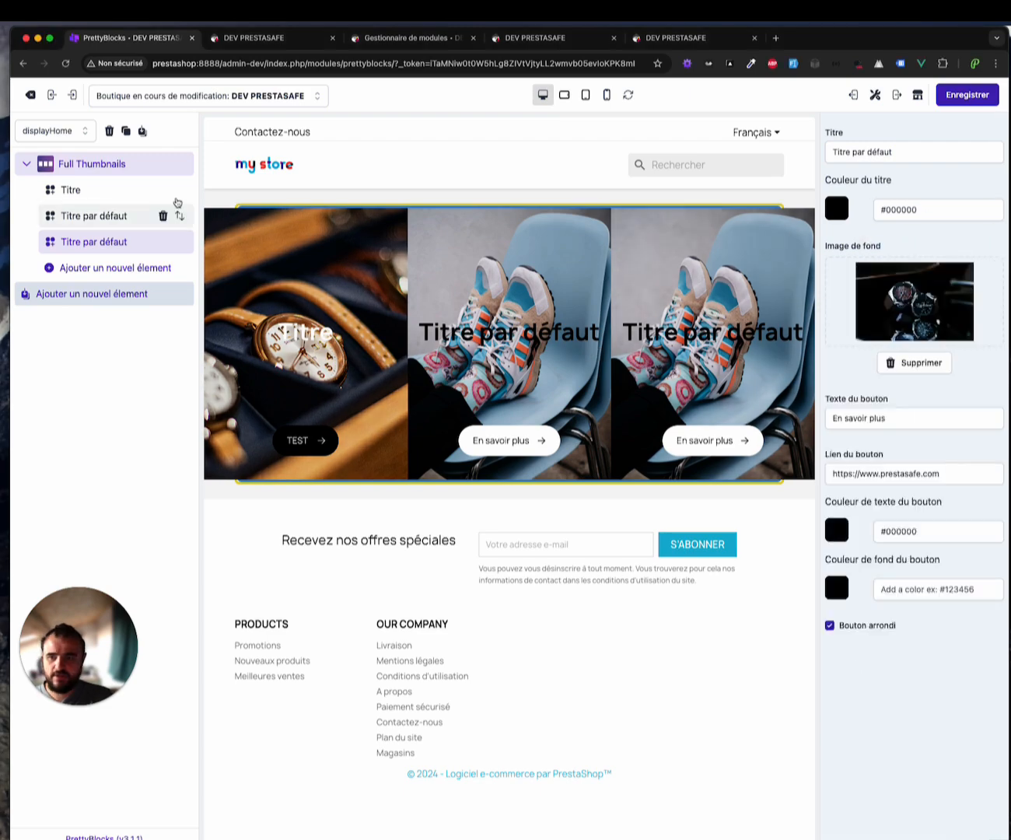
# Replace the second thumbnail's background image with the local photo of a wooden-strap watch lying on wooden planks
pyautogui.click(117, 215)
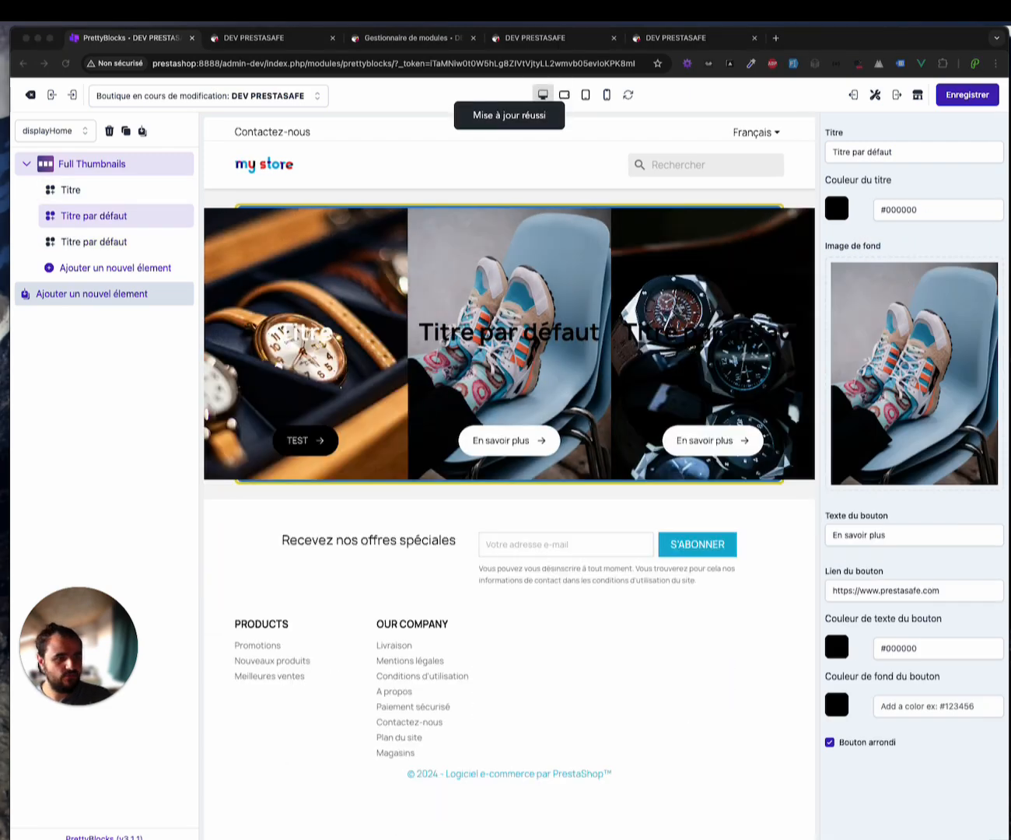
pyautogui.moveTo(1010, 327); pyautogui.dragTo(941, 332)
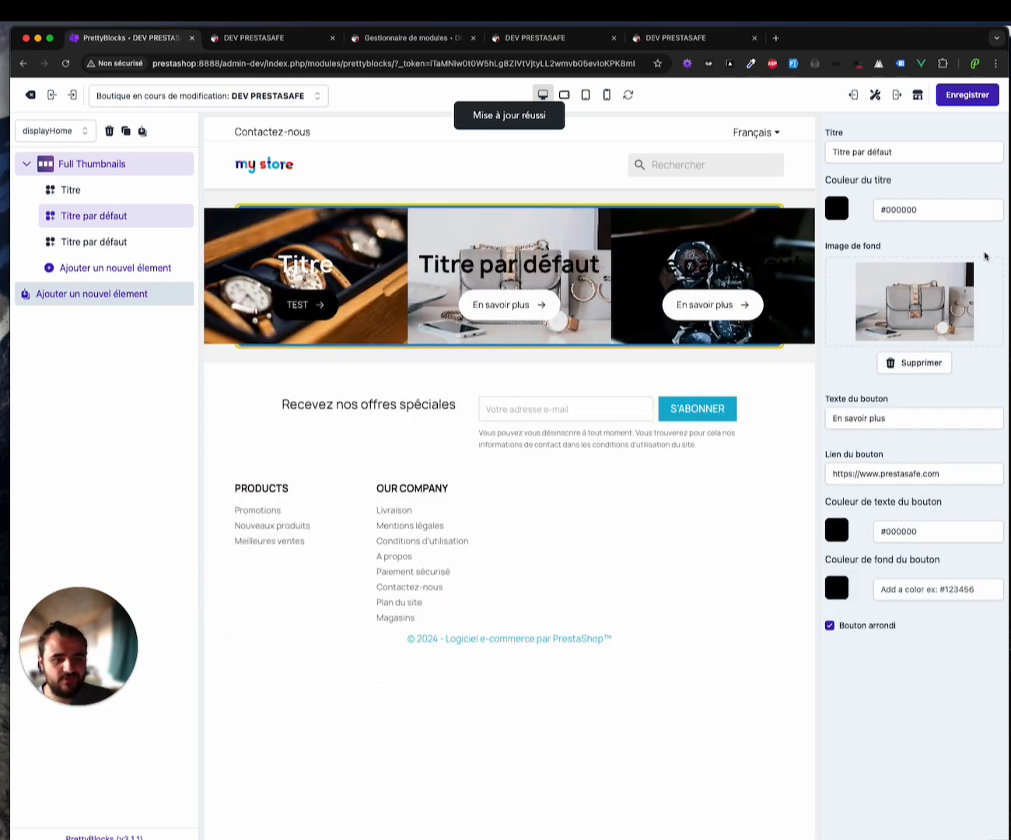
pyautogui.click(1010, 261)
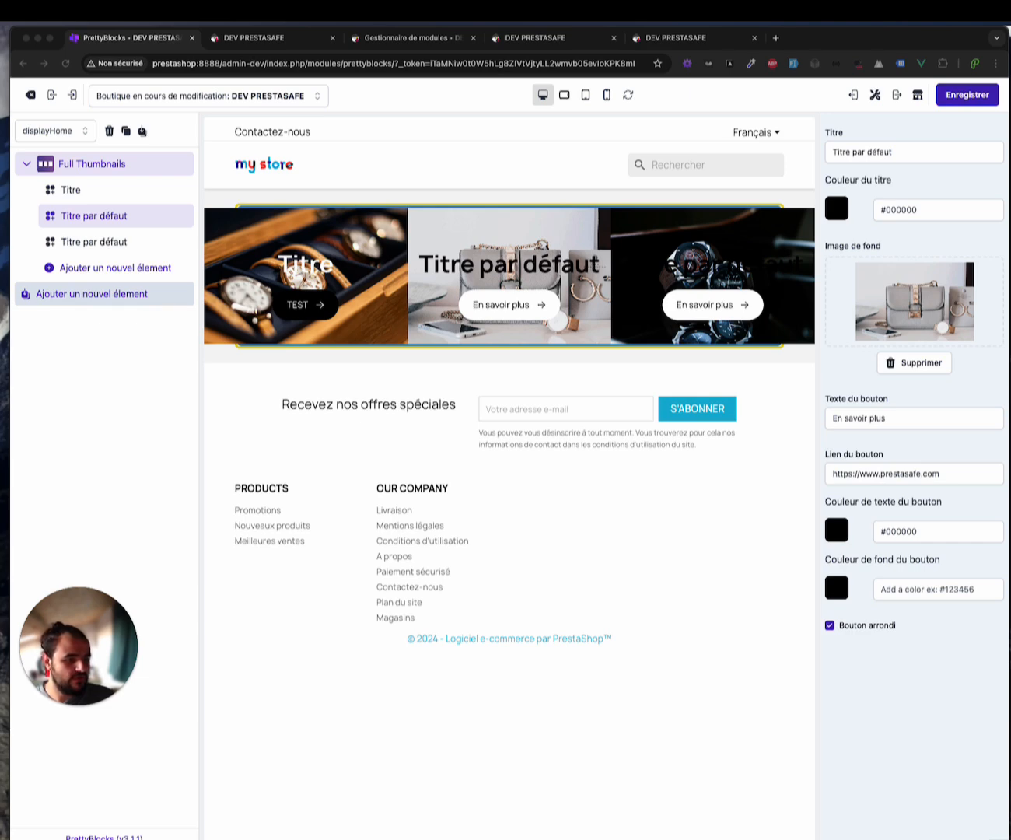
pyautogui.press('space')
pyautogui.press('space')
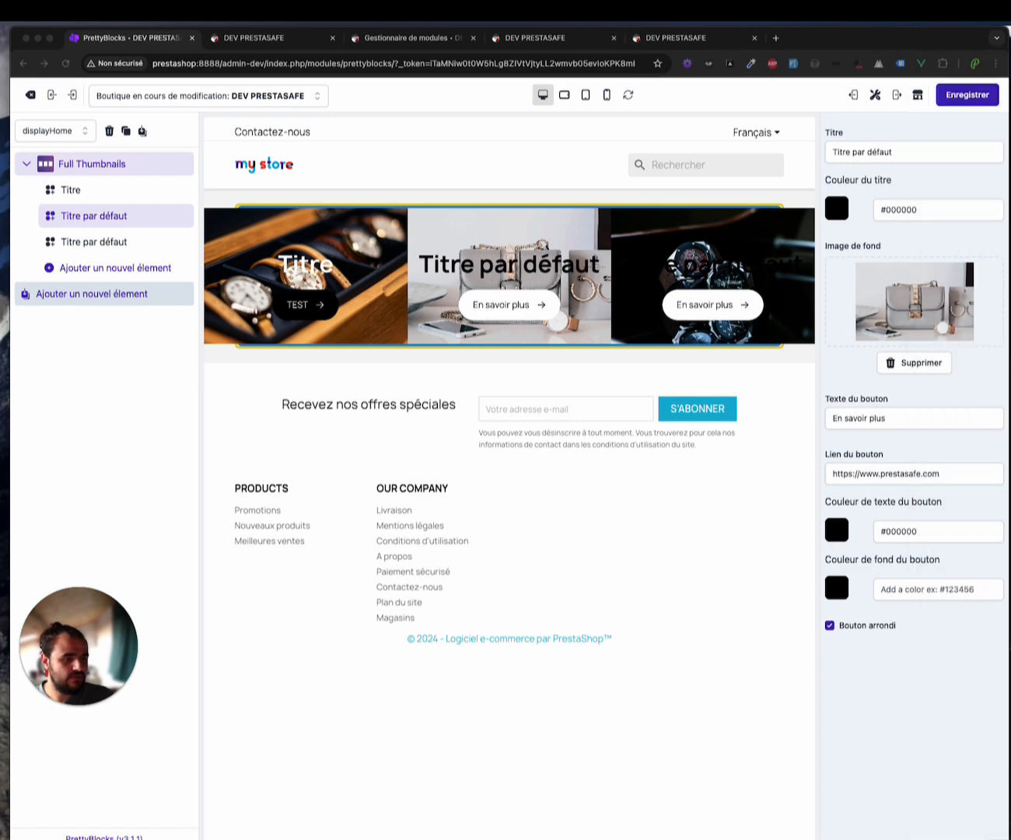
pyautogui.moveTo(1009, 305); pyautogui.dragTo(936, 304)
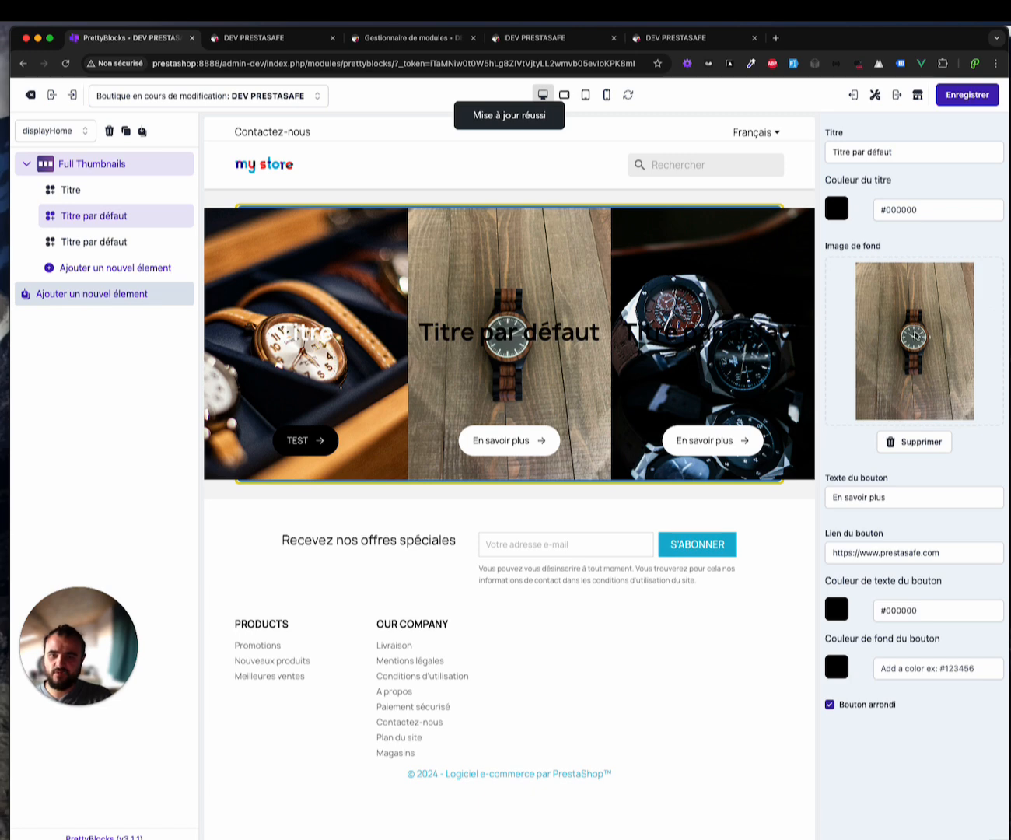
# Set the second thumbnail's title colour to #fff and the first thumbnail's to #000000, and save
pyautogui.tripleClick(931, 207)
pyautogui.write('#fff')
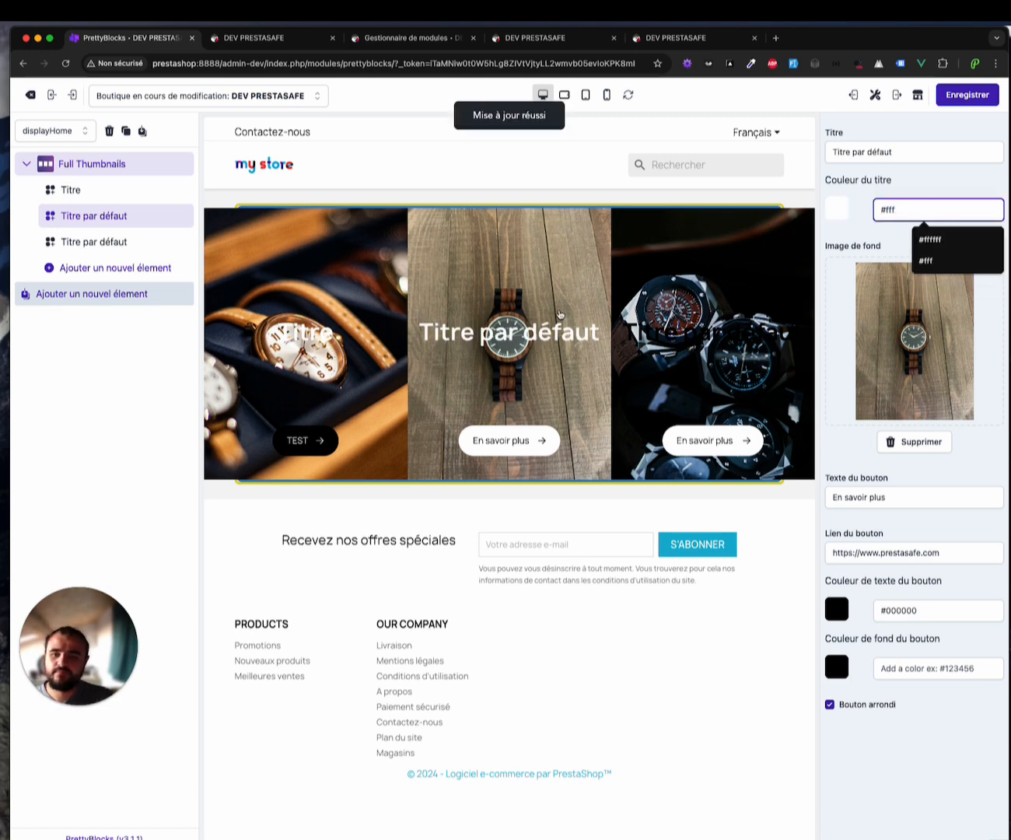
pyautogui.click(86, 189)
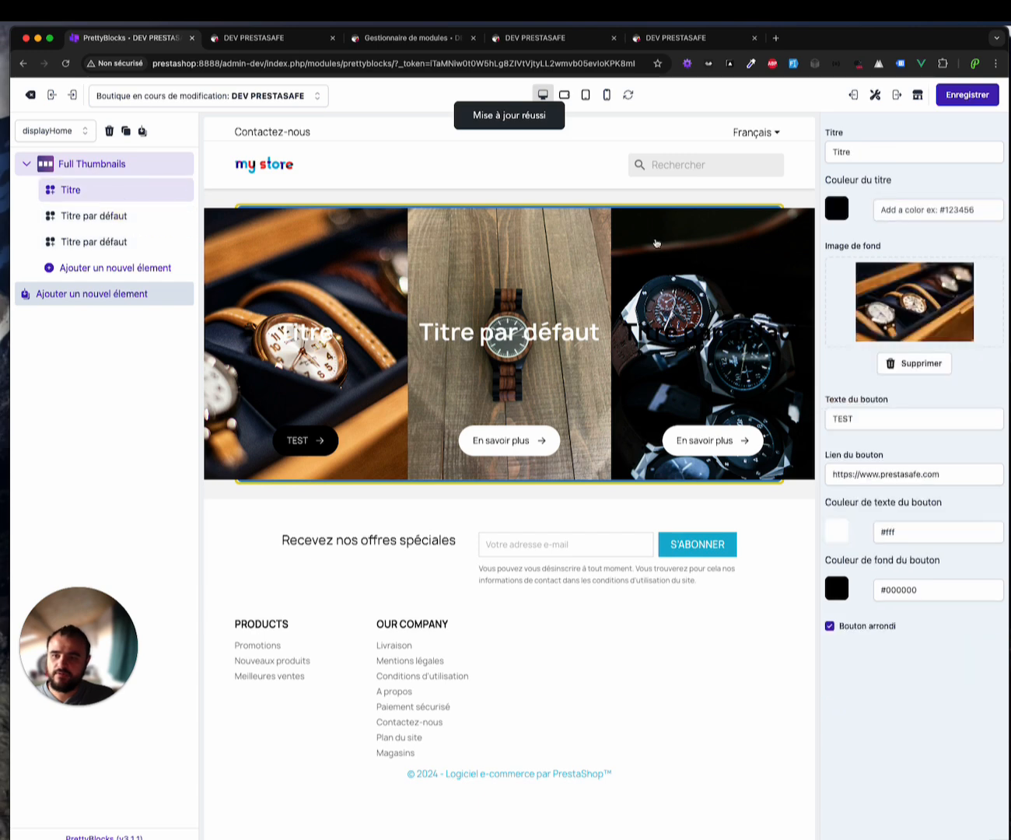
pyautogui.click(836, 209)
pyautogui.moveTo(911, 254); pyautogui.dragTo(825, 317)
pyautogui.click(949, 105)
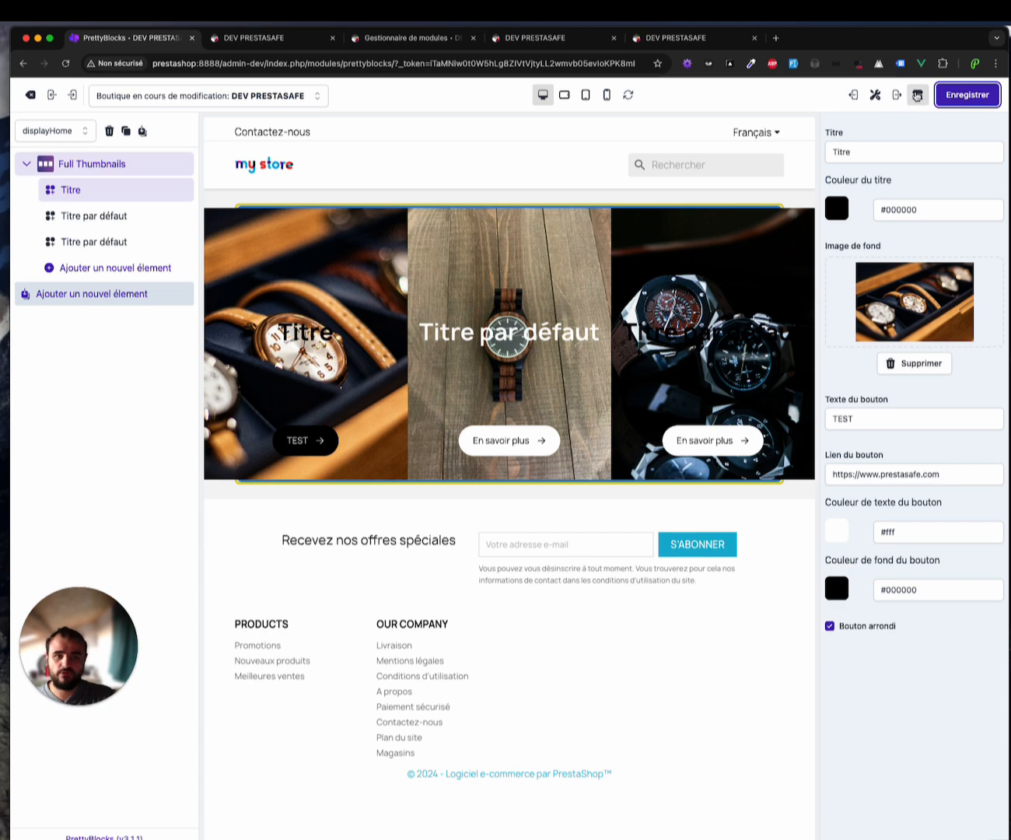
# Place the Full Thumbnails block's content in a centred container, disable its stretching to 100%, and save
pyautogui.click(117, 163)
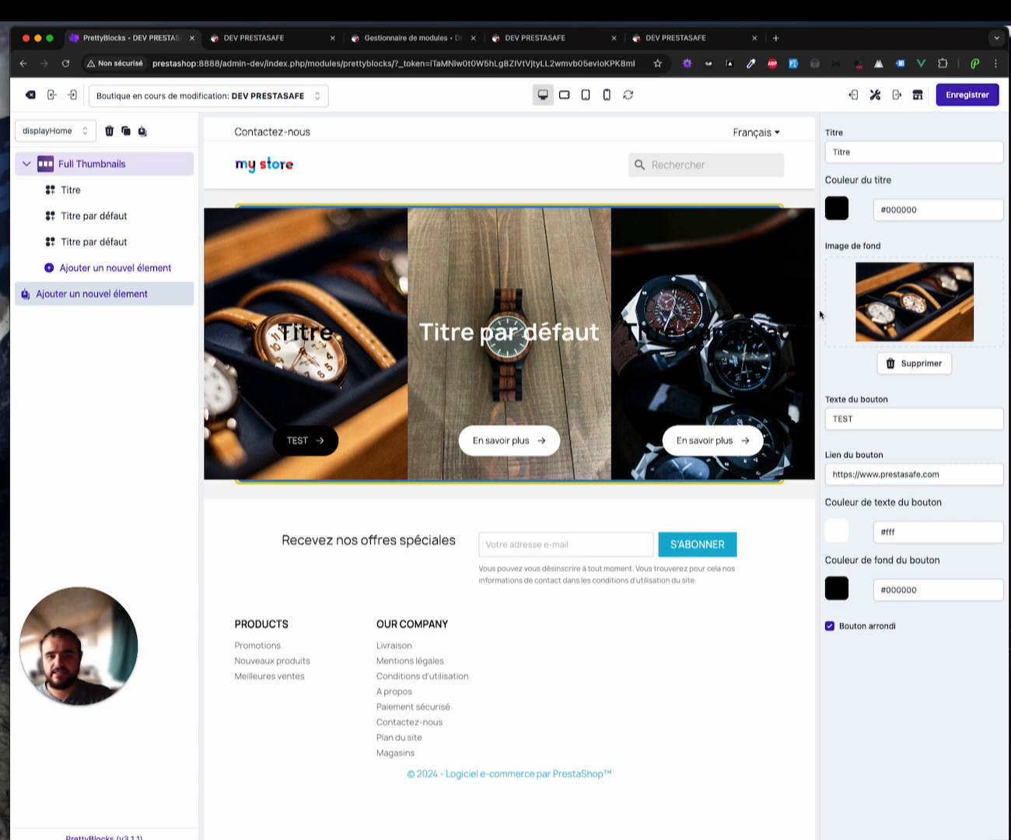
pyautogui.click(864, 167)
pyautogui.click(857, 190)
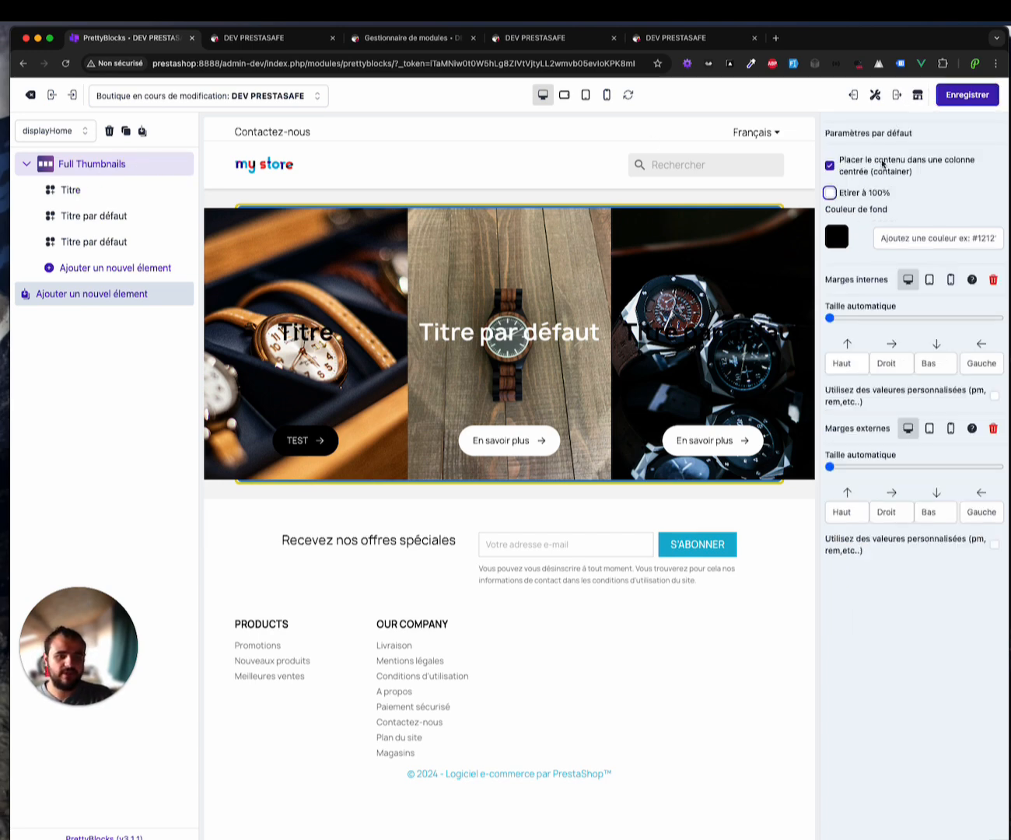
pyautogui.click(964, 95)
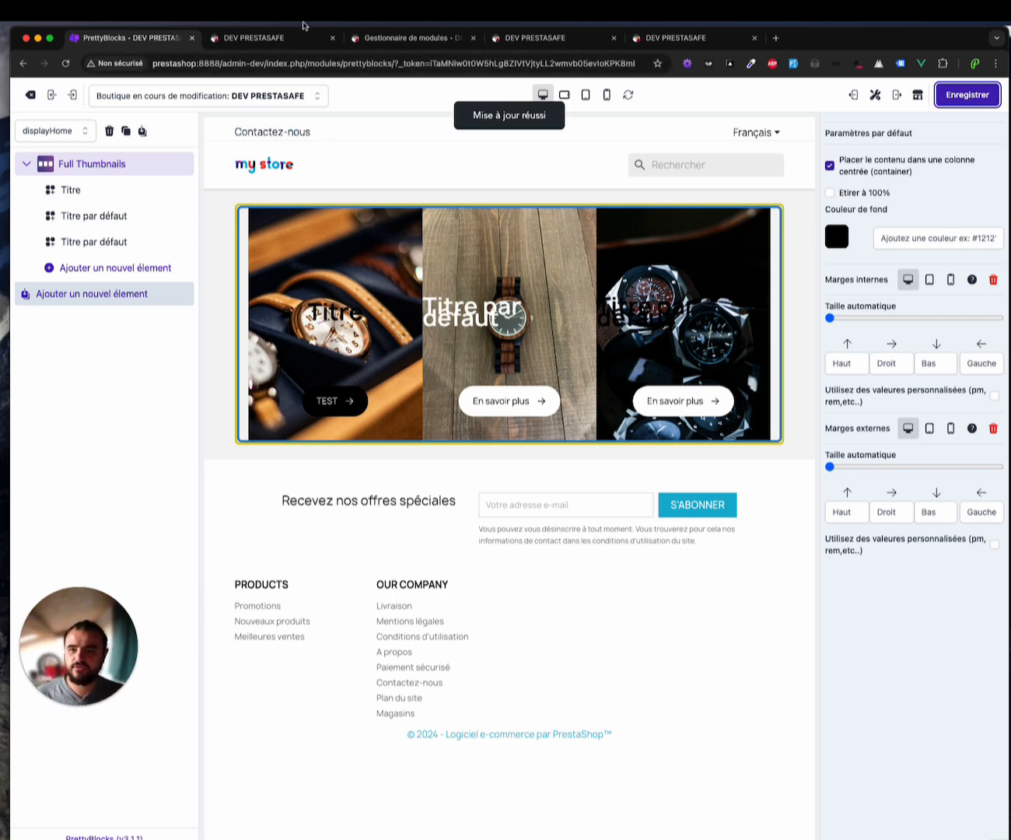
# Examine how the Full Thumbnails block is laid out on the storefront home page and return to the block editor
pyautogui.click(301, 32)
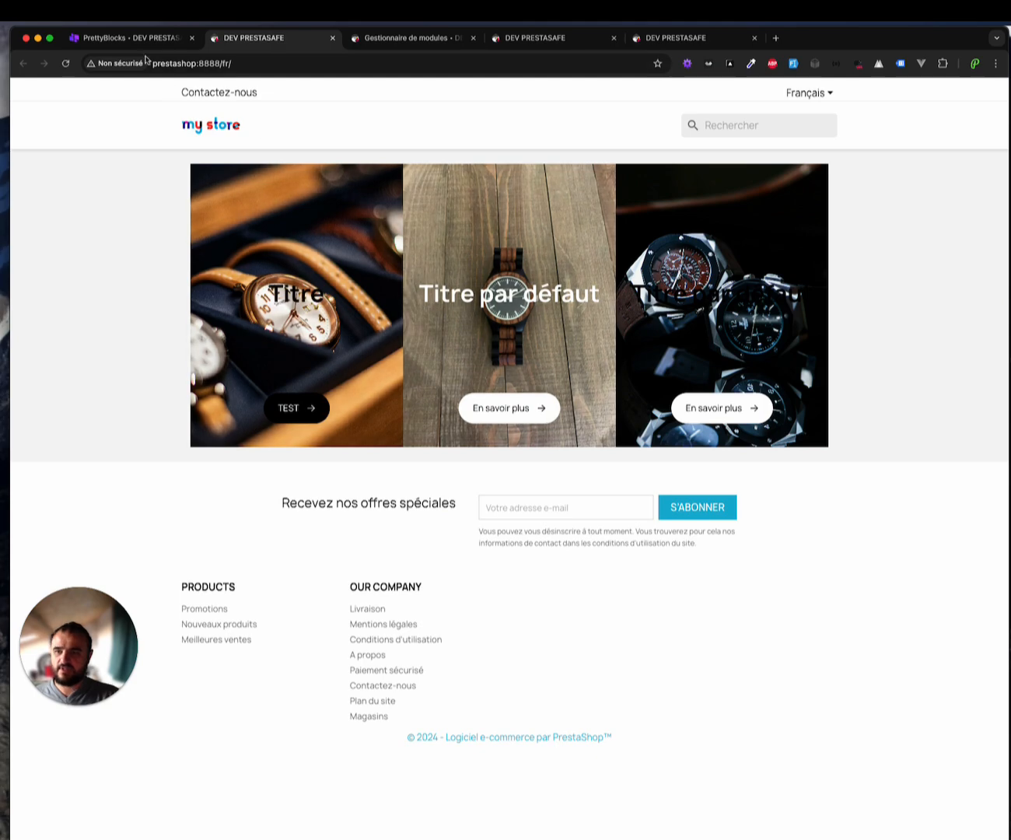
pyautogui.click(142, 38)
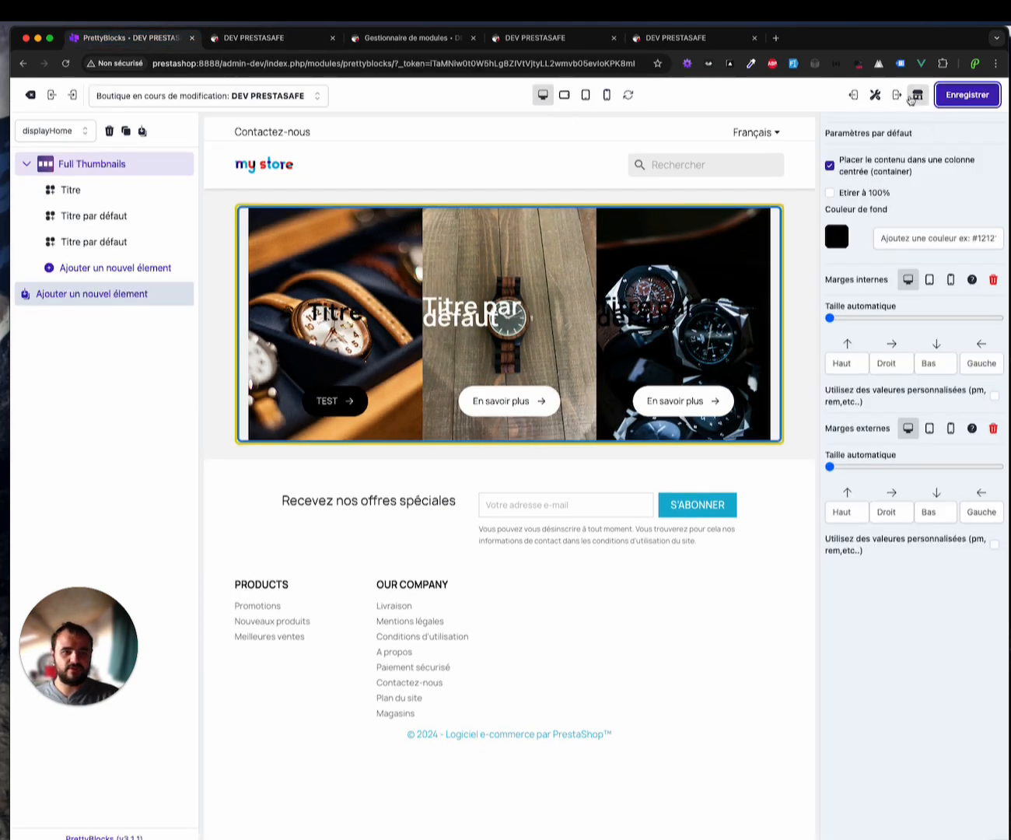
pyautogui.click(901, 97)
pyautogui.click(899, 96)
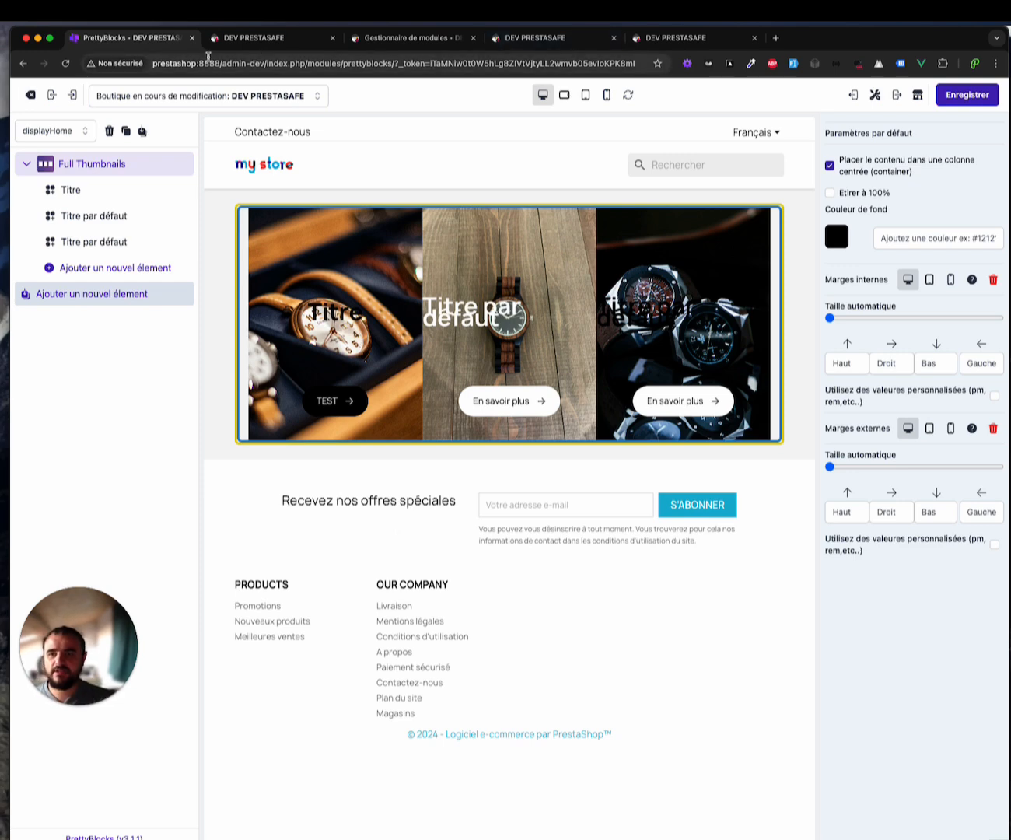
pyautogui.click(230, 39)
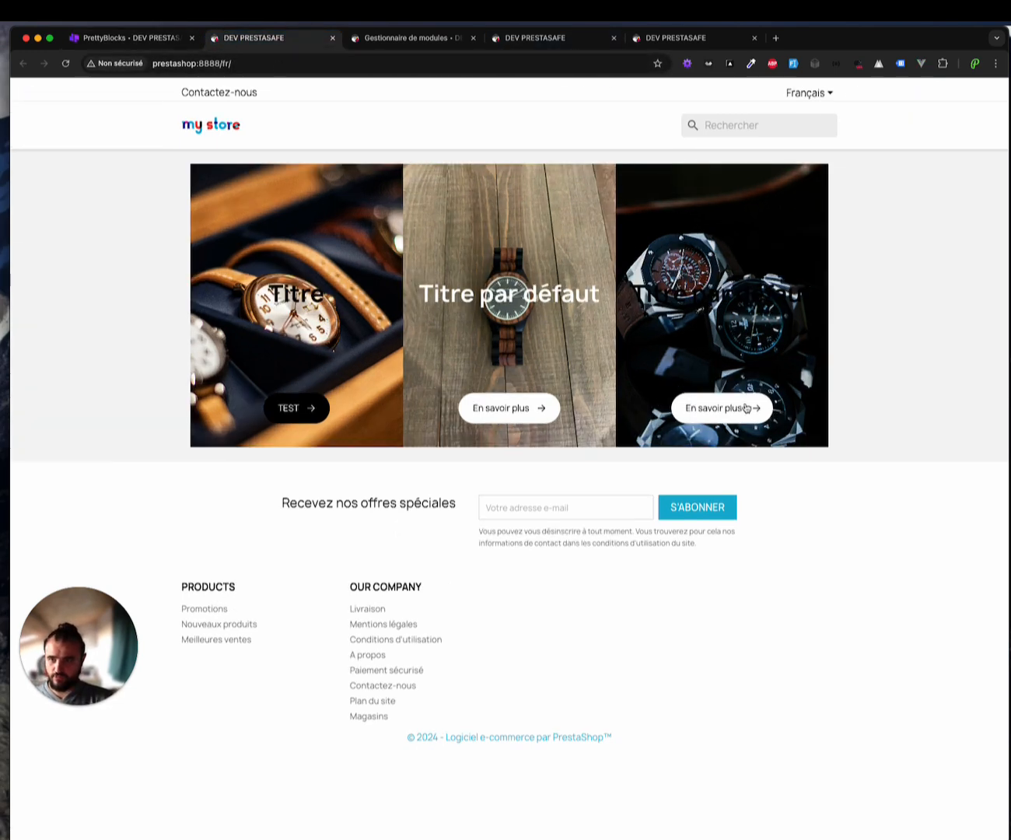
pyautogui.click(148, 35)
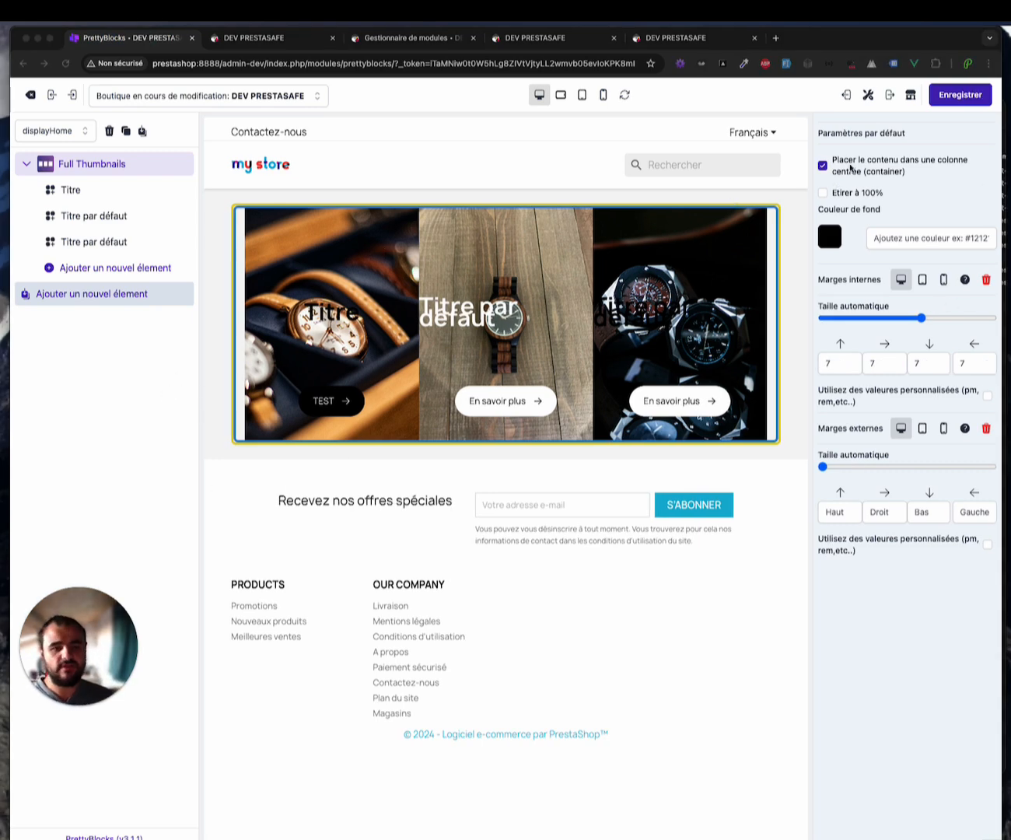
# Switch the Full Thumbnails block from the centred container to 100% stretch, and delete the whole block from displayHome
pyautogui.click(847, 193)
pyautogui.click(883, 167)
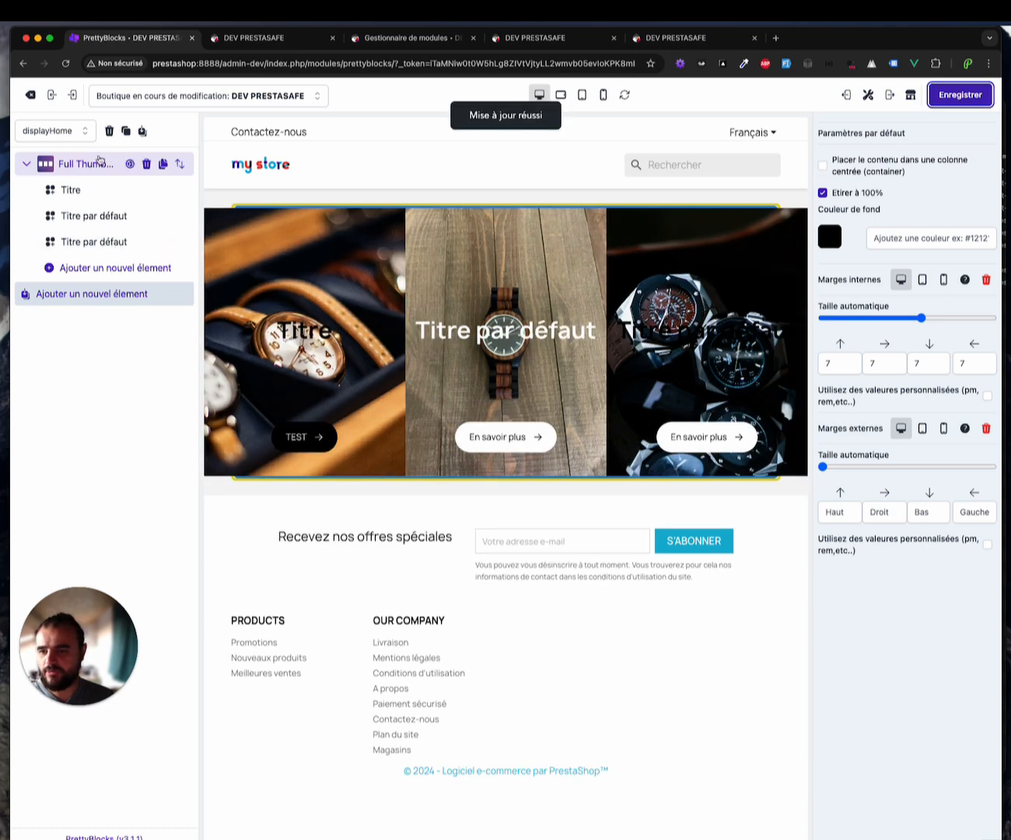
pyautogui.click(147, 166)
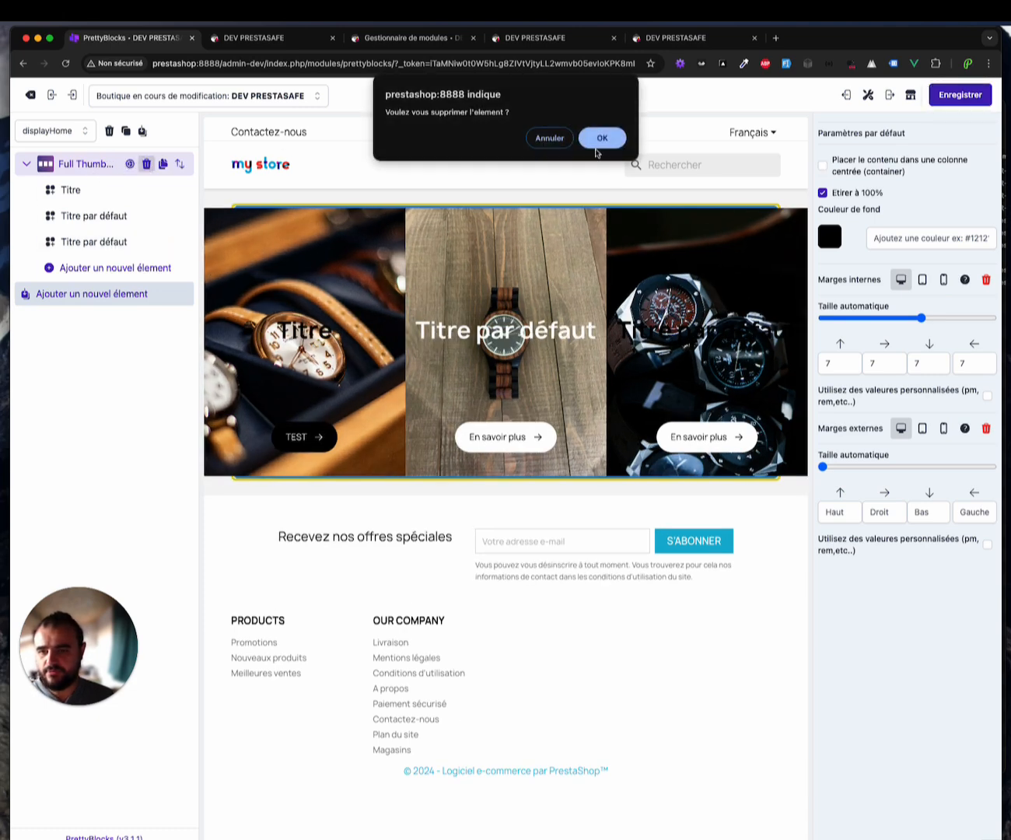
pyautogui.click(602, 135)
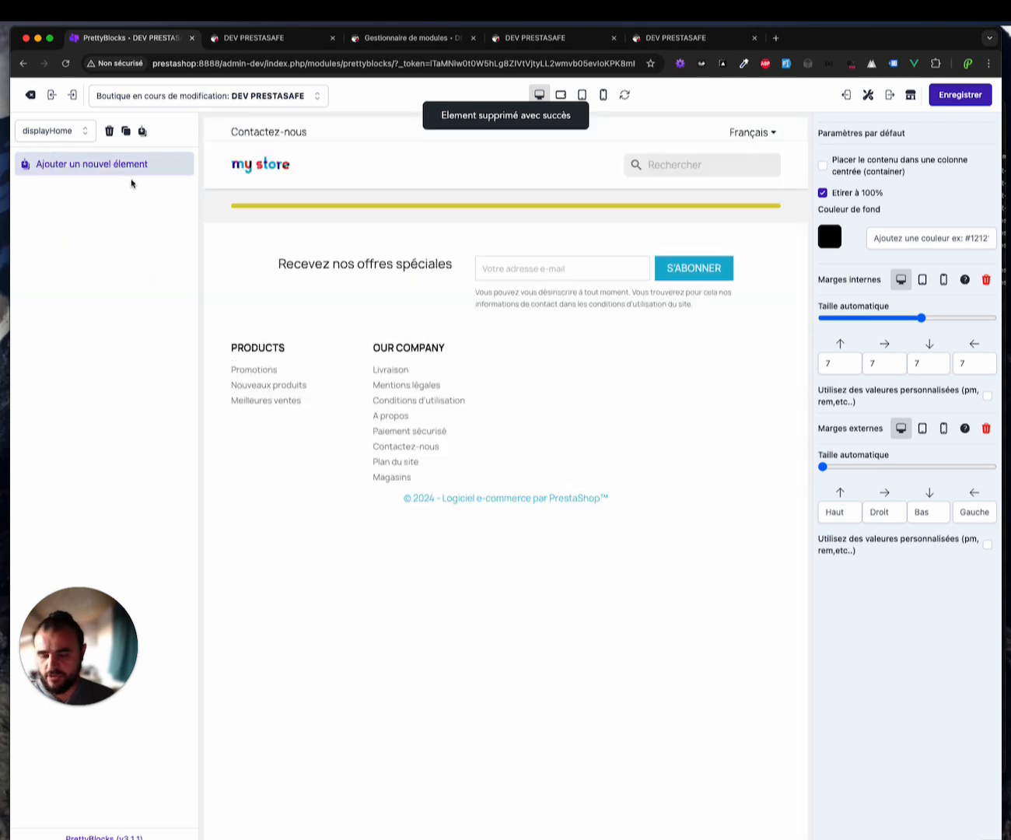
# Search the available blocks for "fo", add the Forms anywhere block to displayHome, and open its "Votre nom" field settings
pyautogui.click(136, 165)
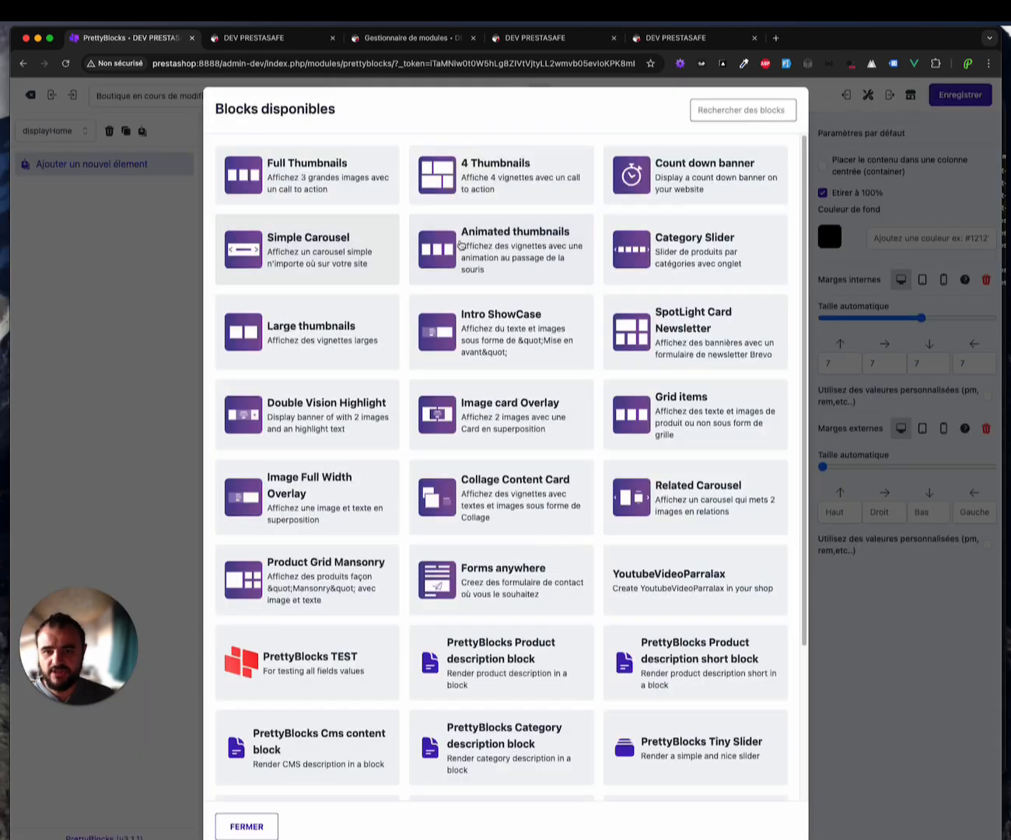
pyautogui.click(741, 111)
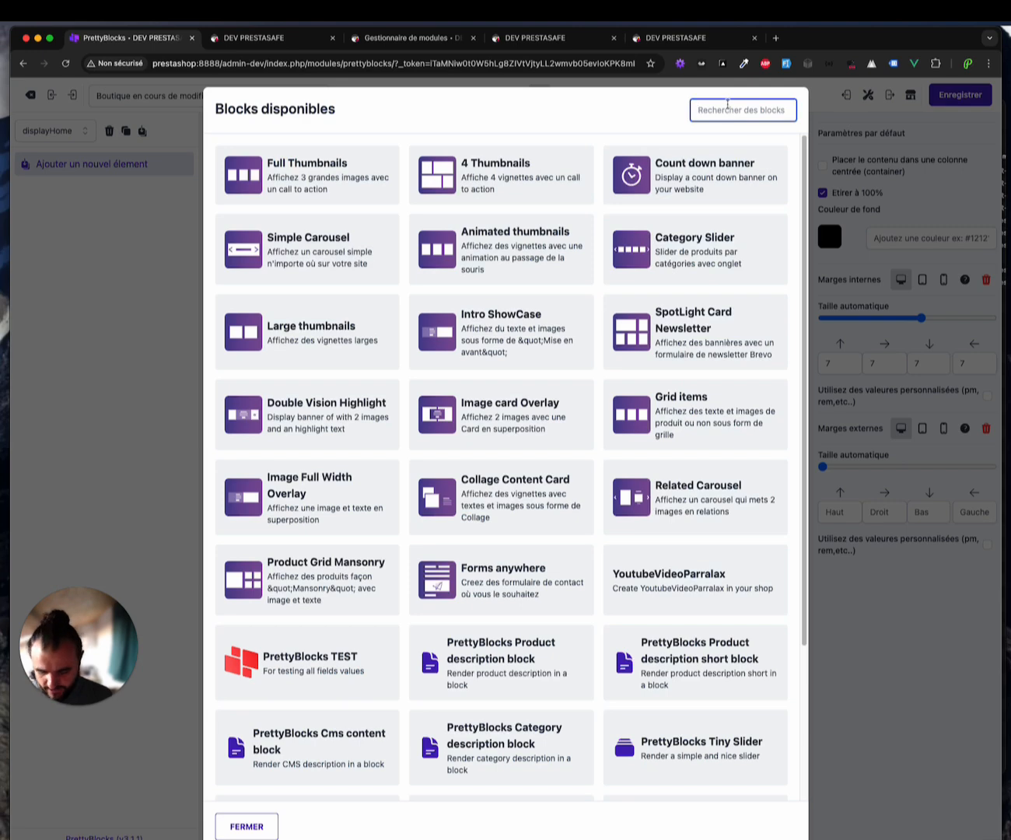
pyautogui.write('fo')
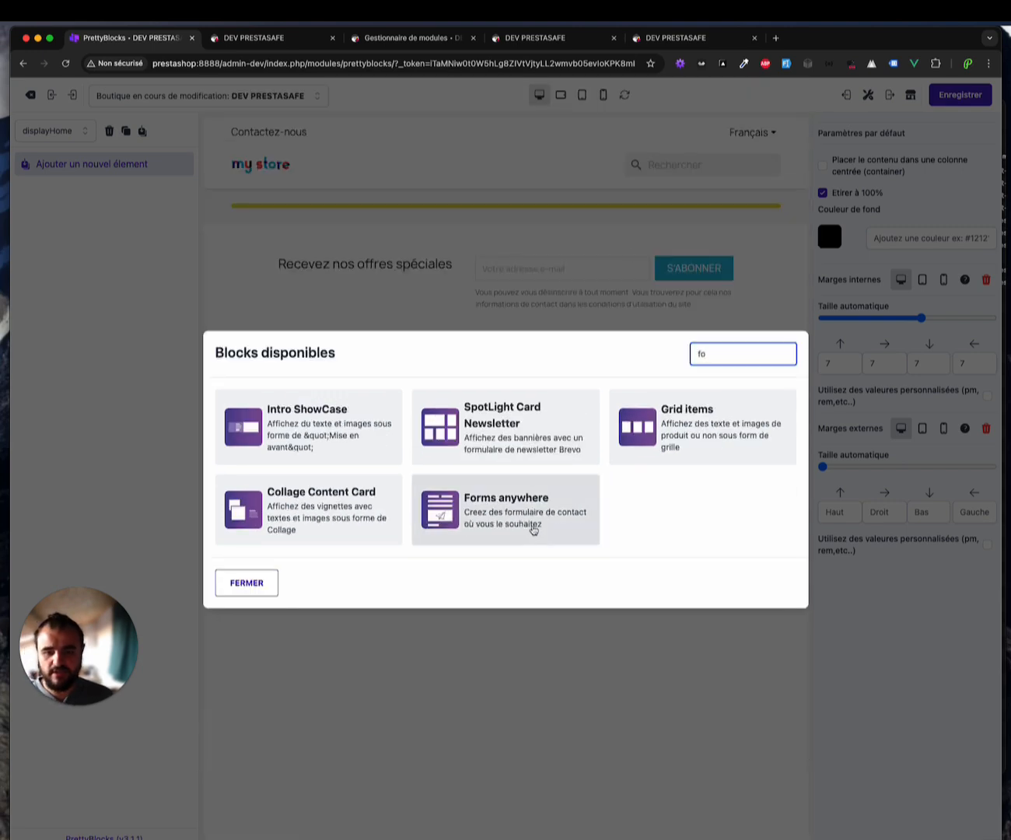
pyautogui.click(532, 526)
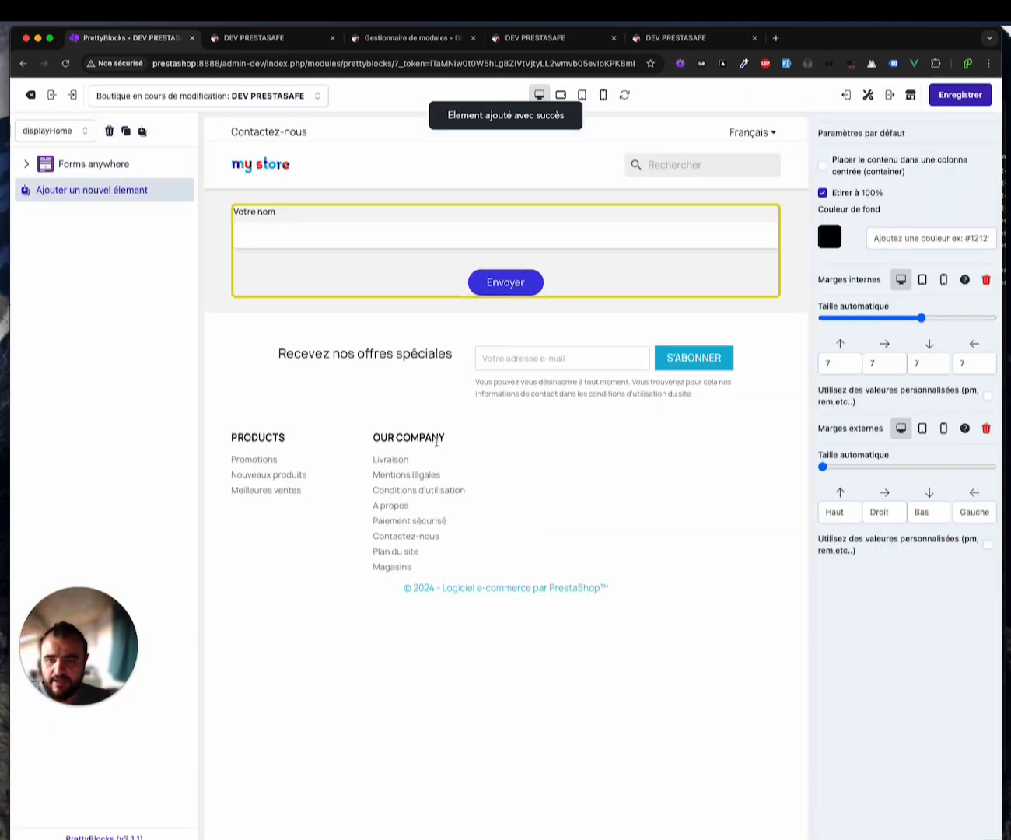
pyautogui.click(86, 165)
pyautogui.click(130, 198)
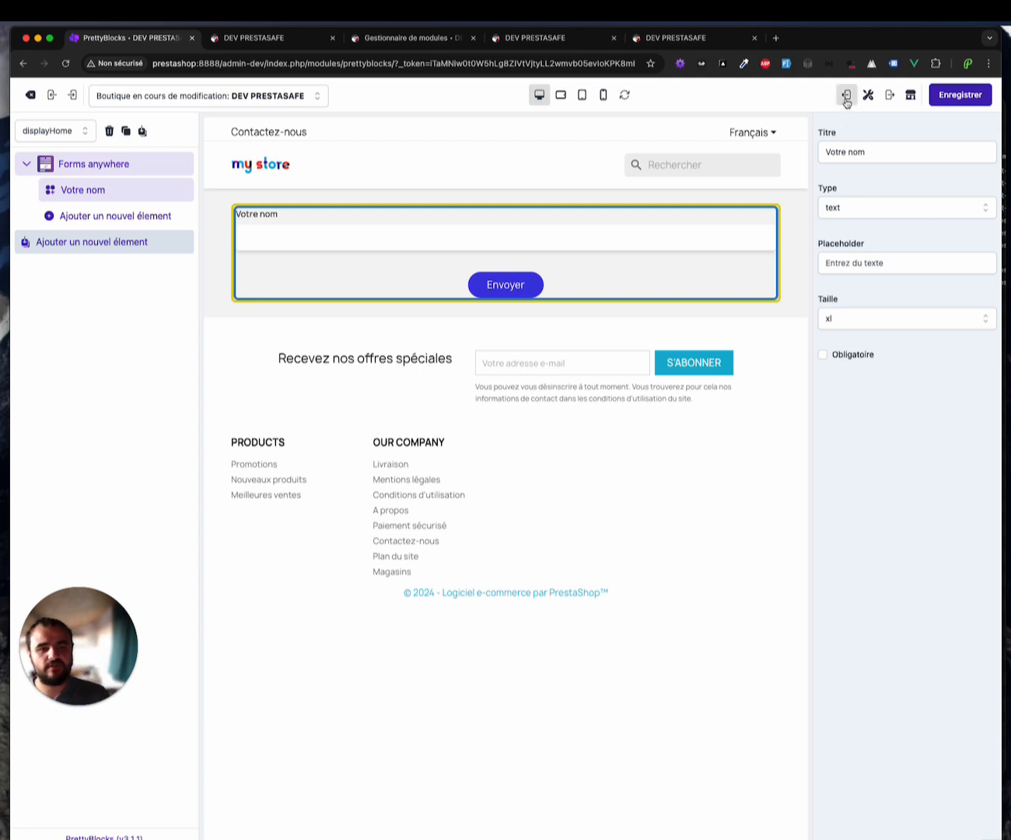
# Add a second field to the Forms anywhere block and title it "Votre prénom"
pyautogui.click(117, 215)
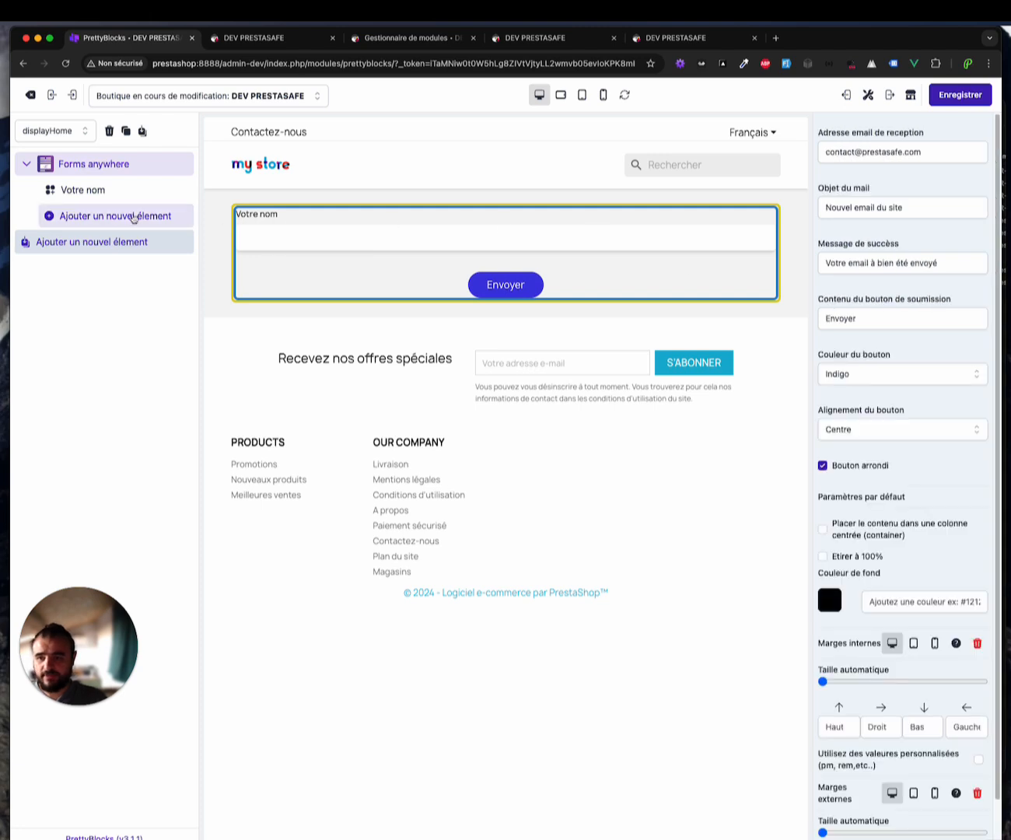
pyautogui.click(70, 216)
pyautogui.doubleClick(905, 152)
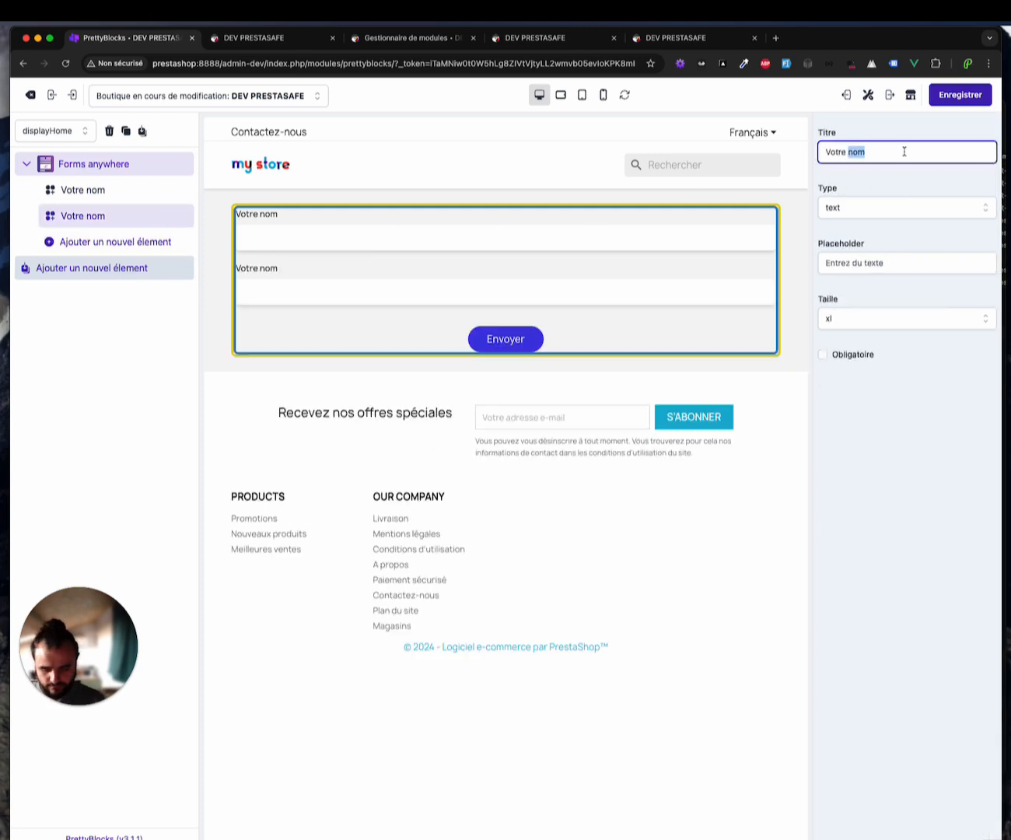
pyautogui.write('prénom')
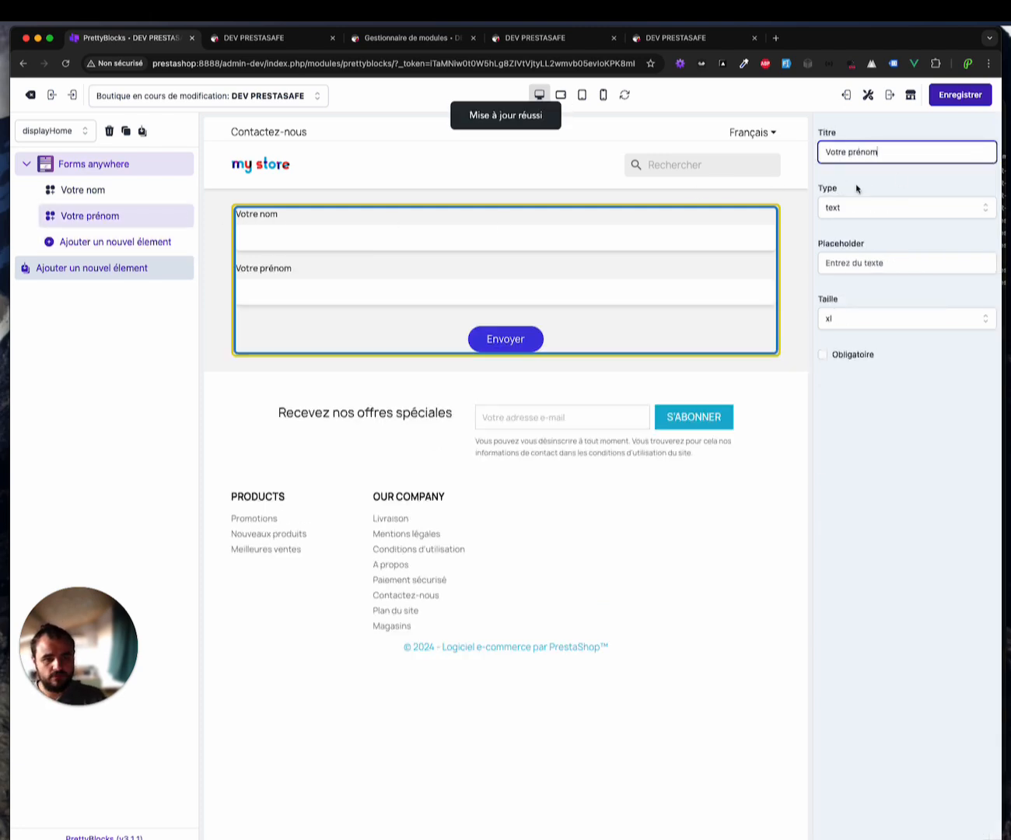
# Keep the "Votre prénom" field's type as text, set its size to m, make it mandatory, and save
pyautogui.click(860, 208)
pyautogui.click(937, 235)
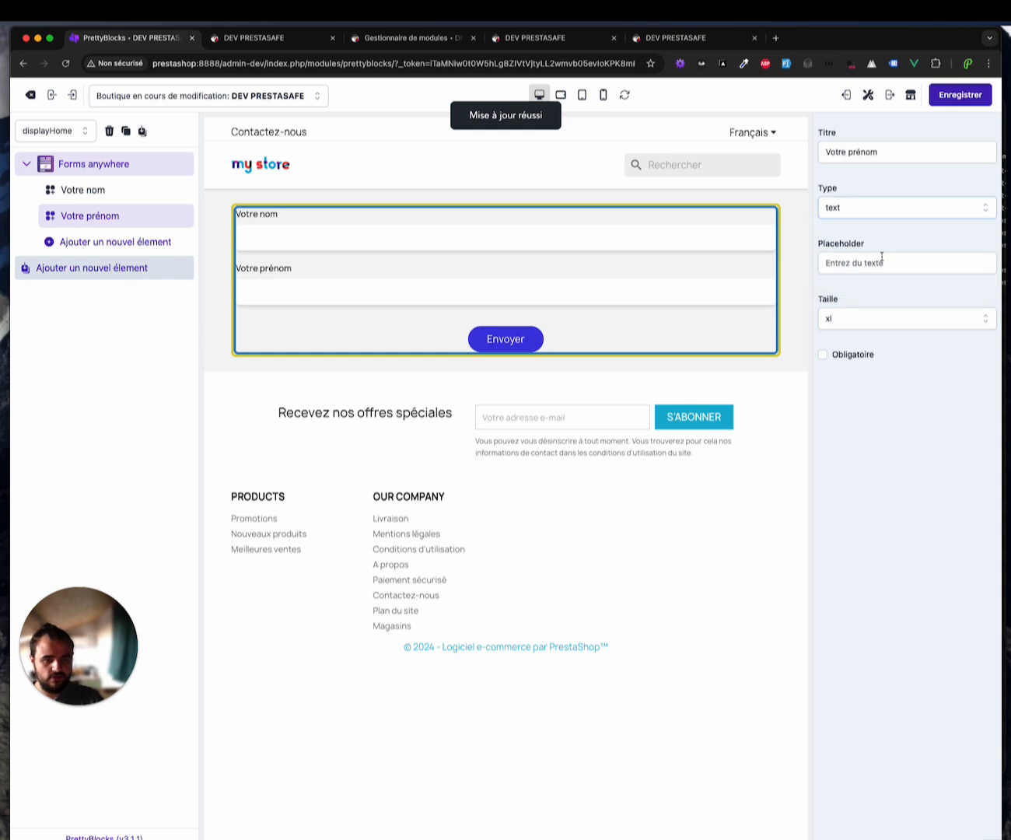
pyautogui.click(874, 322)
pyautogui.click(862, 364)
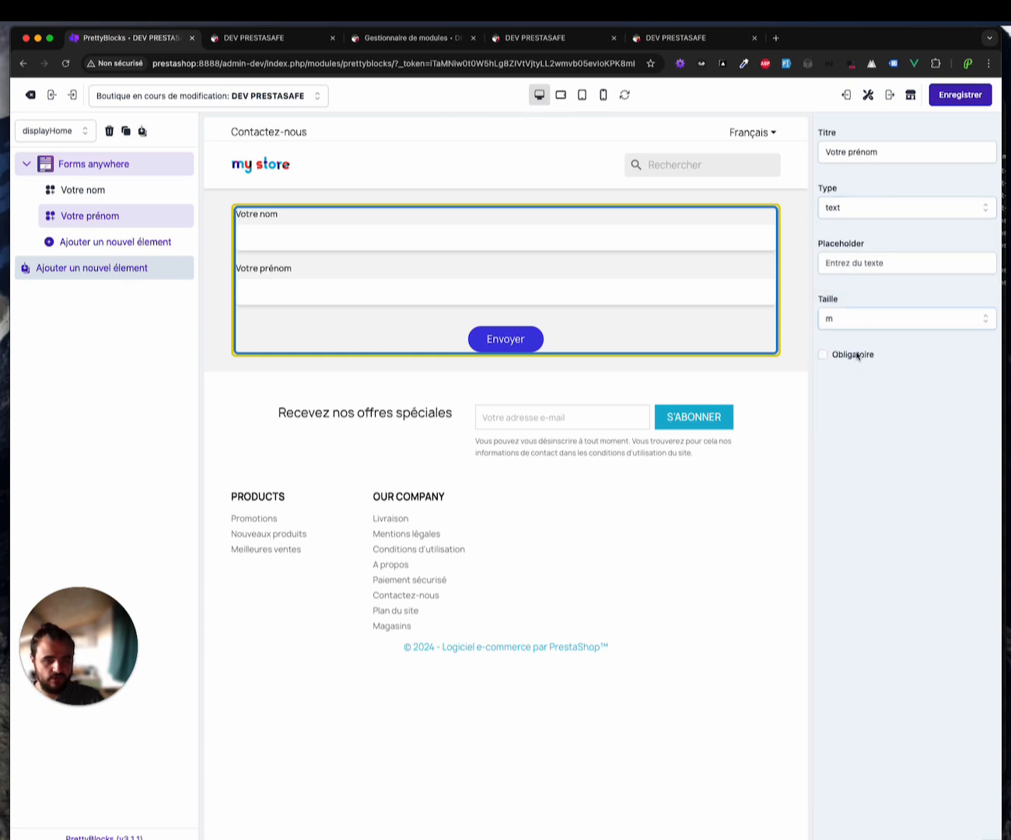
pyautogui.click(858, 355)
pyautogui.click(960, 95)
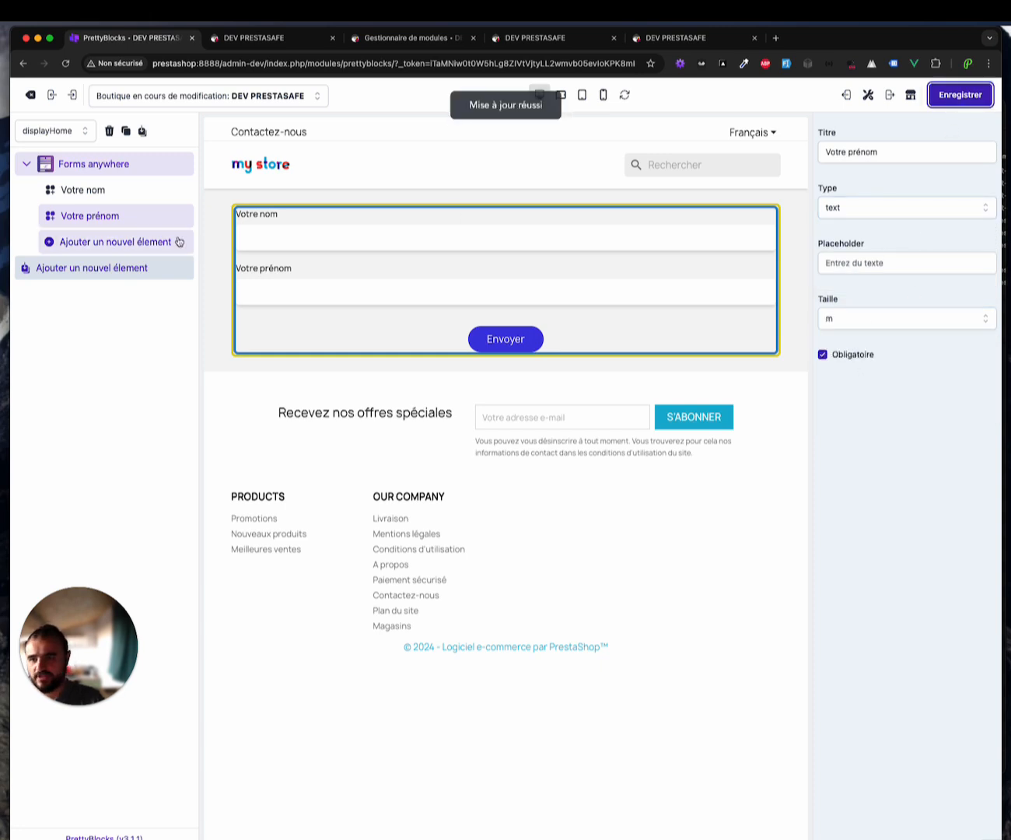
# Make the "Votre nom" field mandatory with size m, save, and try submitting the empty form in the preview
pyautogui.click(84, 192)
pyautogui.click(850, 359)
pyautogui.click(870, 319)
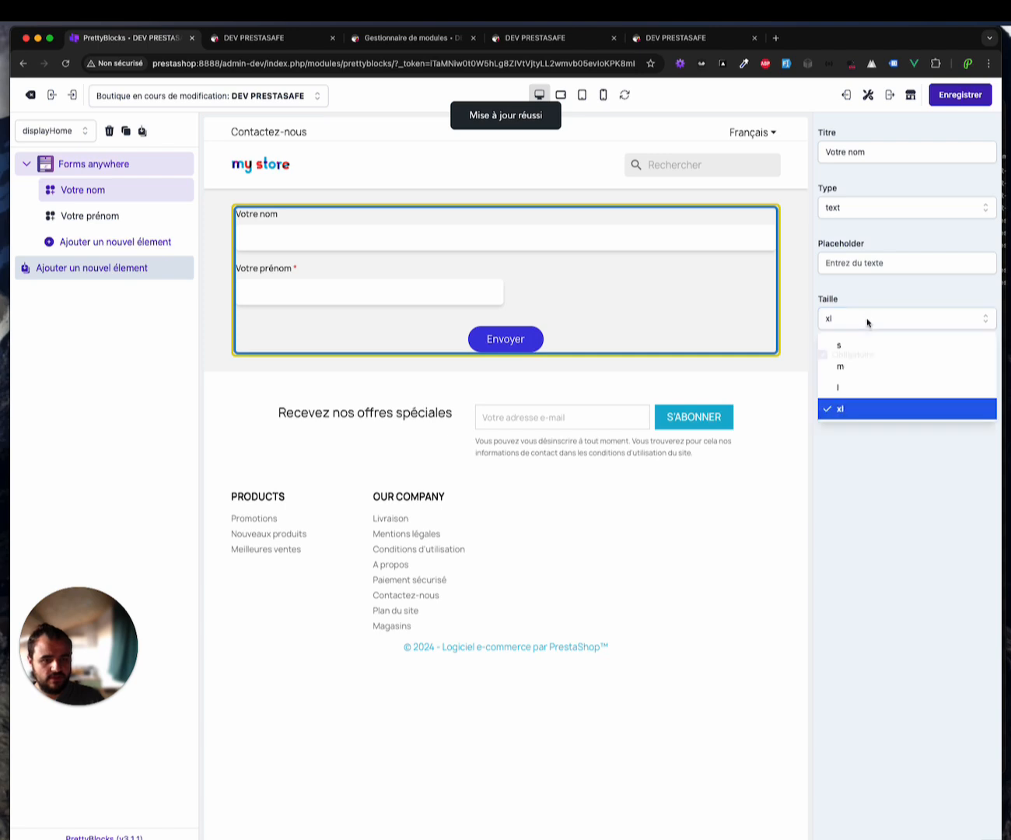
pyautogui.click(862, 363)
pyautogui.click(937, 101)
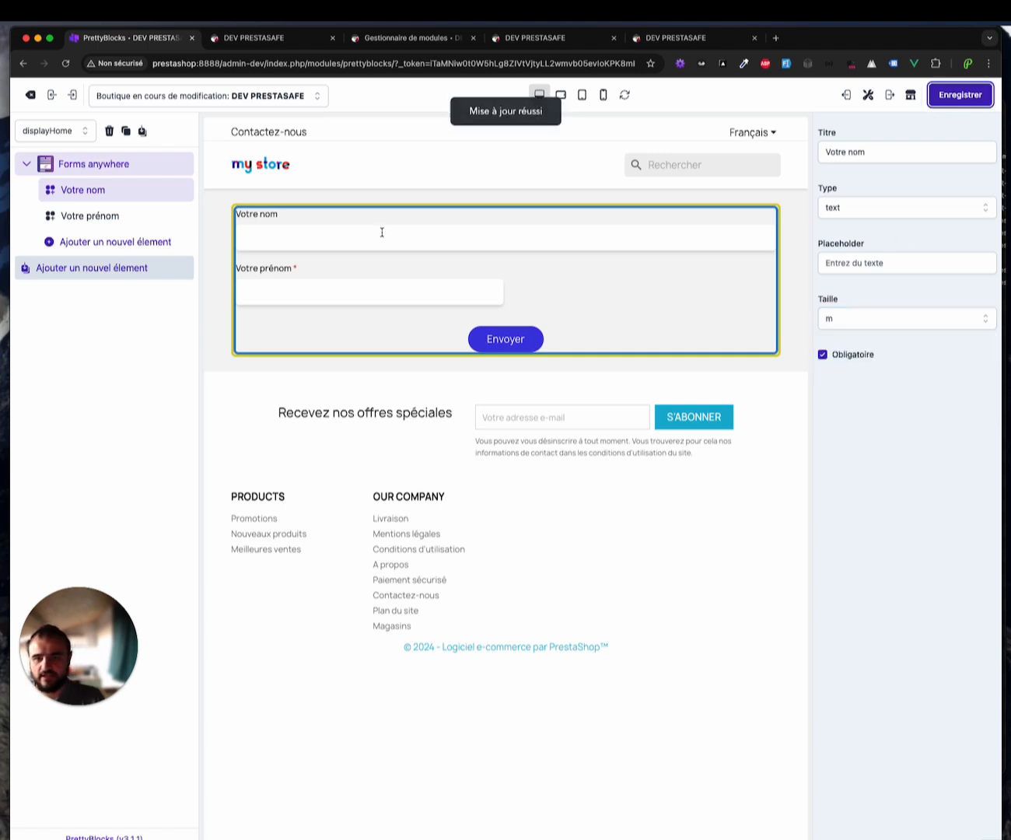
pyautogui.click(520, 290)
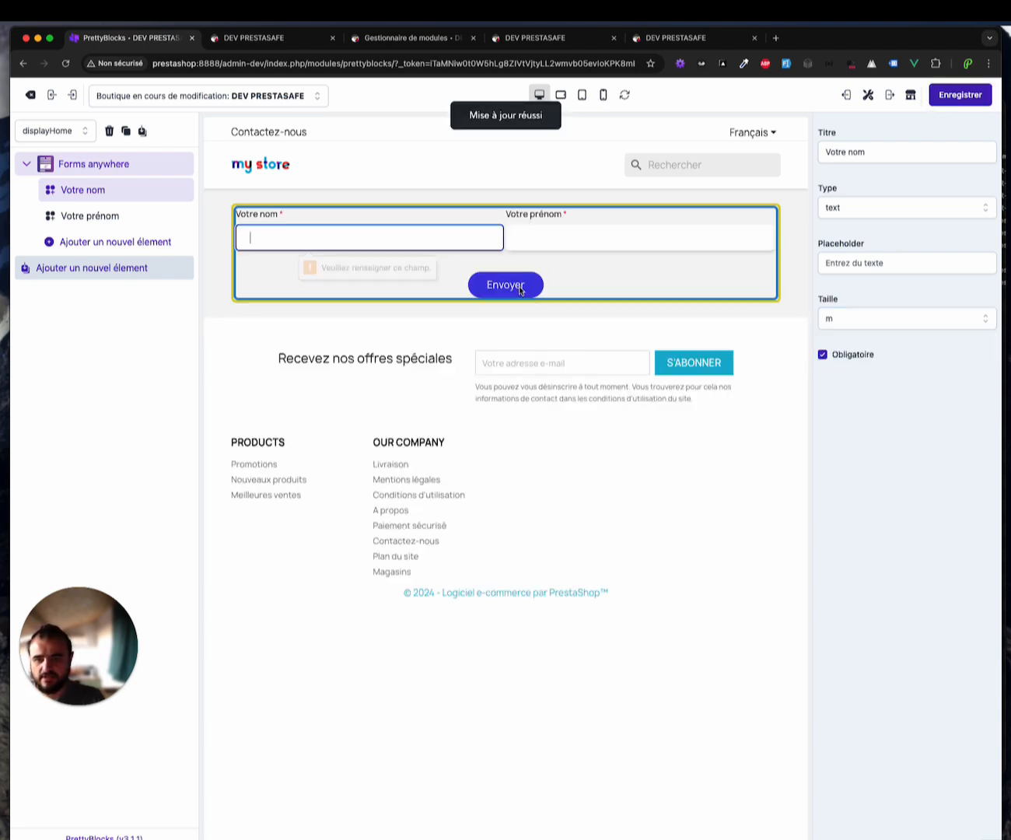
# Add a third field to the Forms anywhere block and title it "Votre email"
pyautogui.click(117, 241)
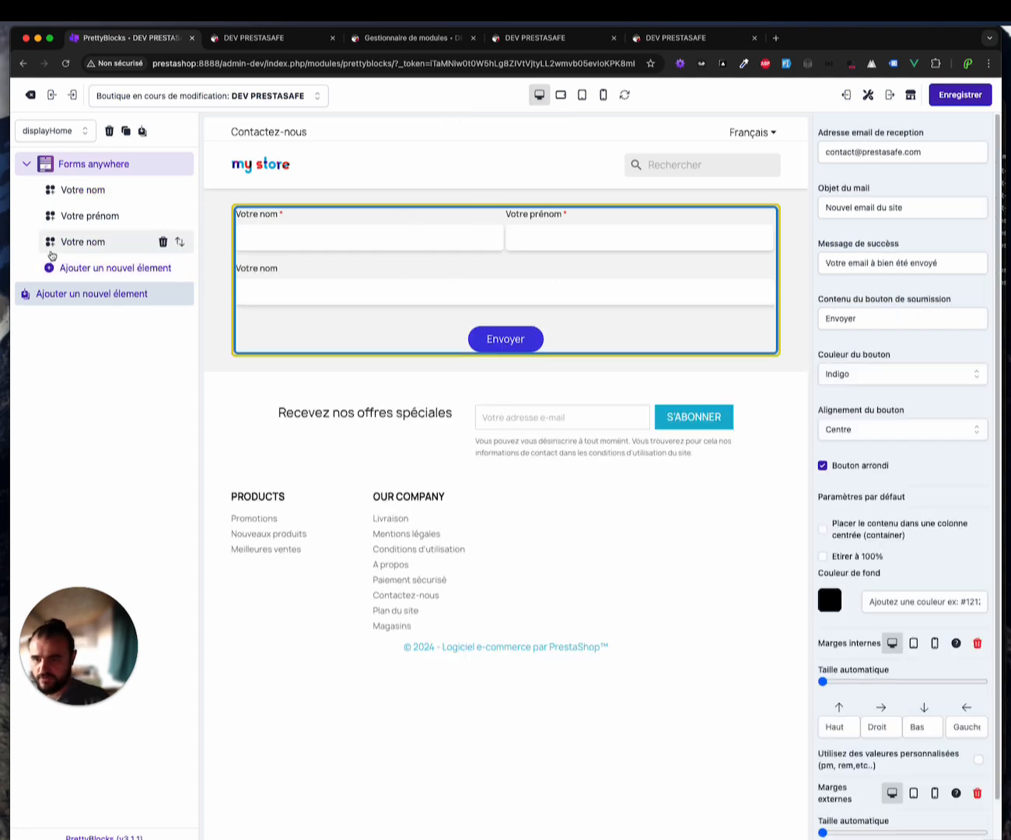
pyautogui.click(101, 242)
pyautogui.click(859, 153)
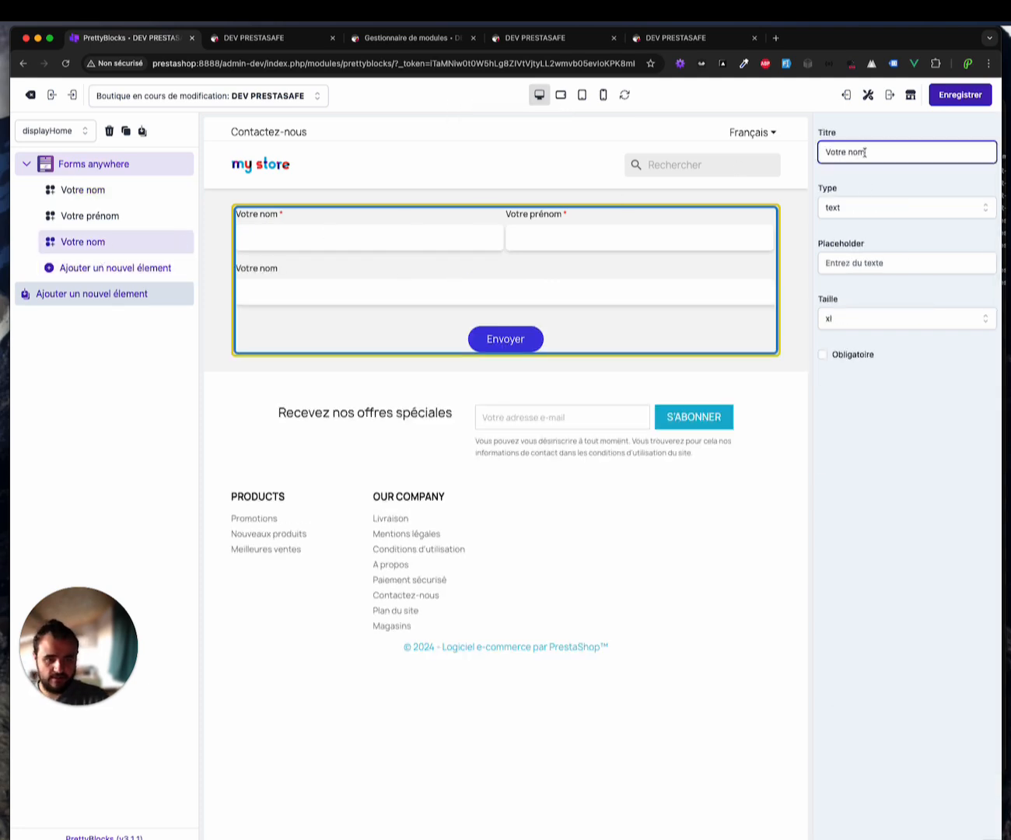
pyautogui.doubleClick(859, 153)
pyautogui.write('émail')
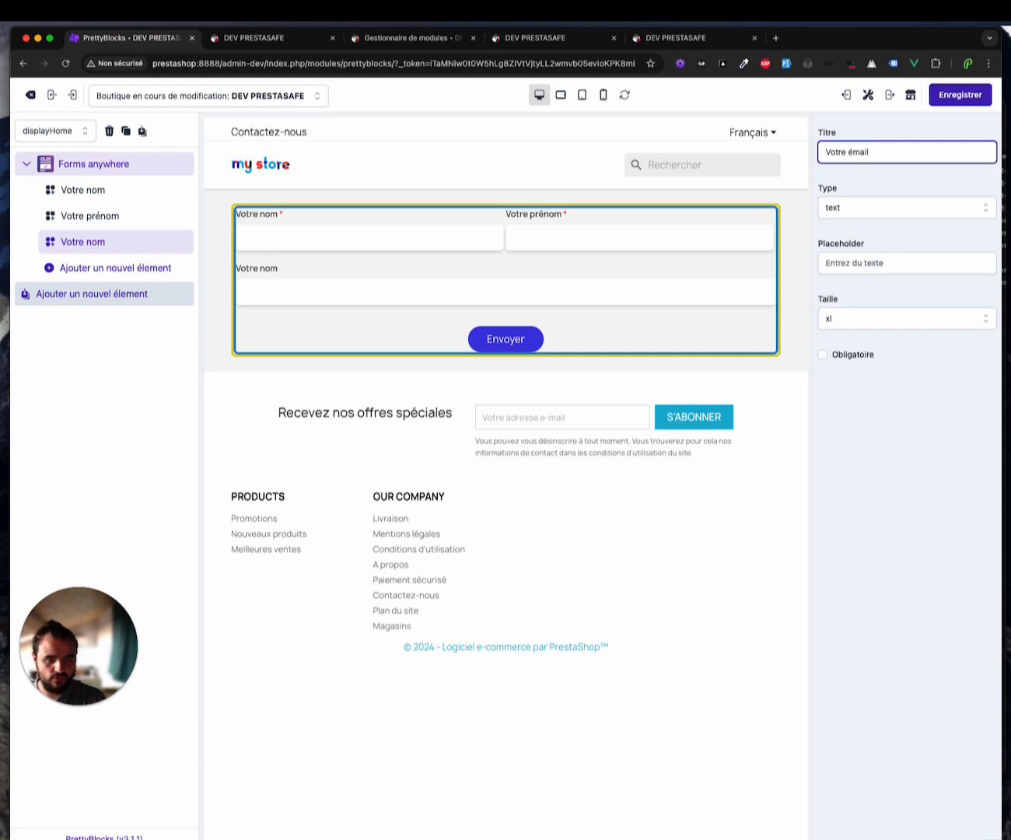
pyautogui.press('BackSpace')
pyautogui.press('BackSpace')
pyautogui.press('BackSpace')
pyautogui.press('BackSpace')
pyautogui.press('BackSpace')
pyautogui.write('em')
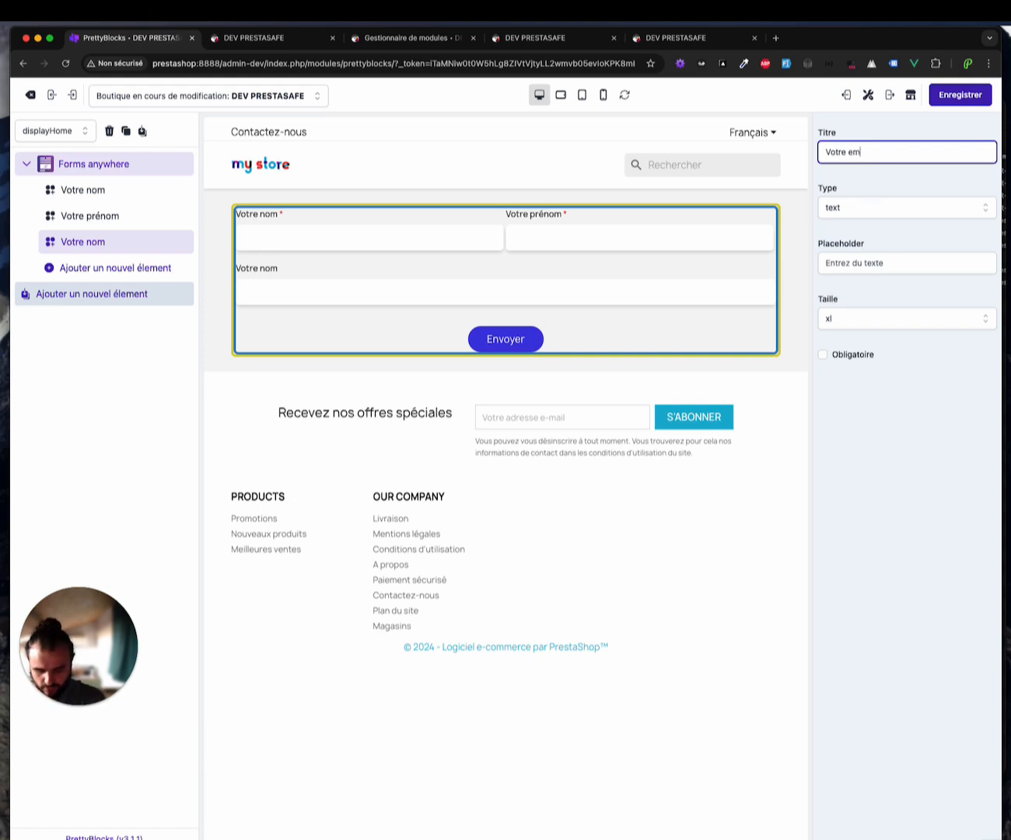
# Set the "Votre email" field's type to email and its size to m, and make it mandatory
pyautogui.click(870, 207)
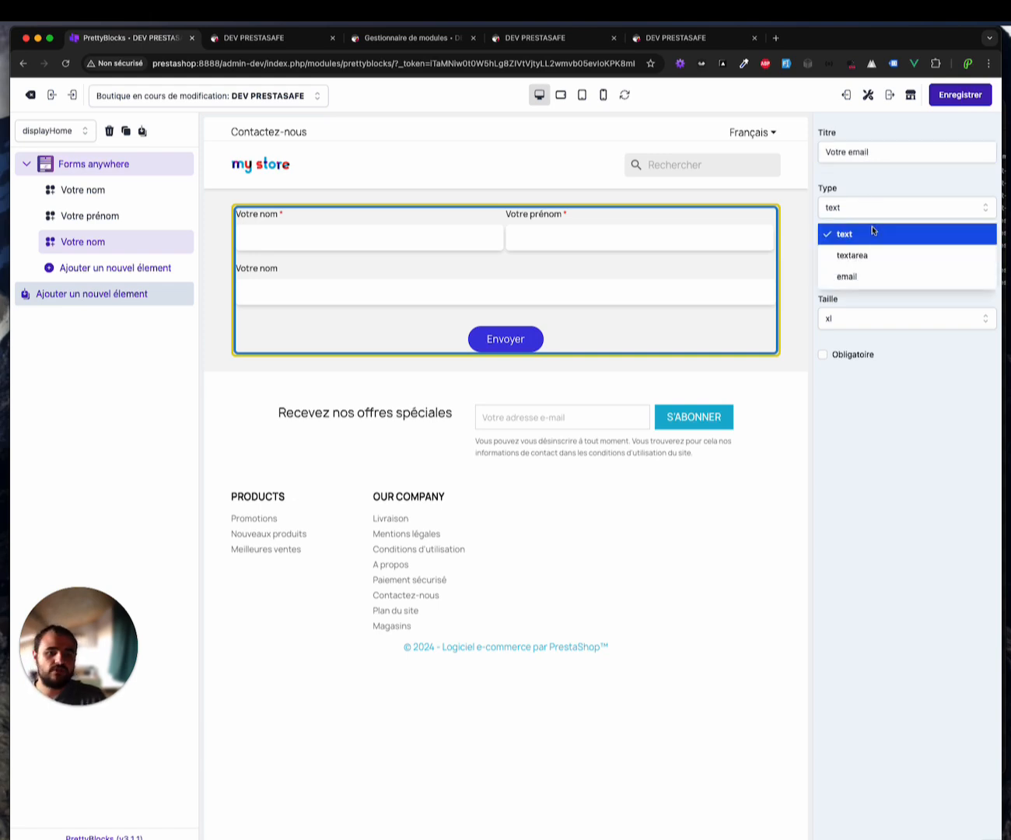
pyautogui.click(872, 274)
pyautogui.click(859, 325)
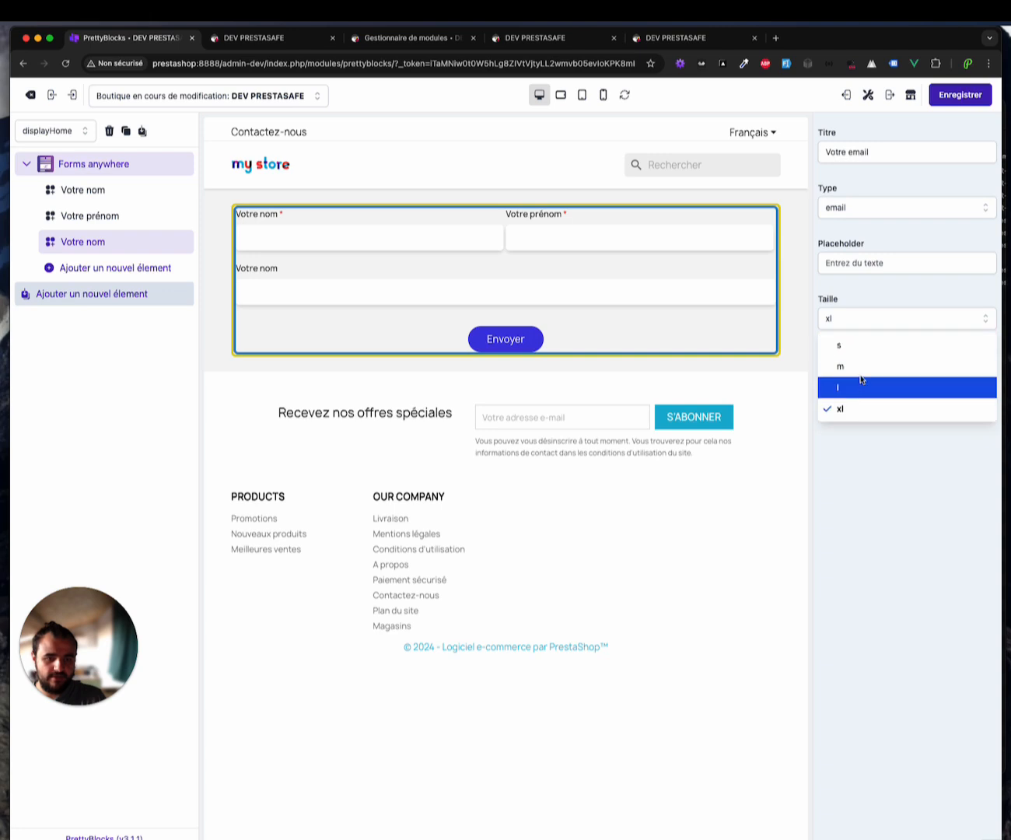
pyautogui.click(859, 379)
pyautogui.click(852, 354)
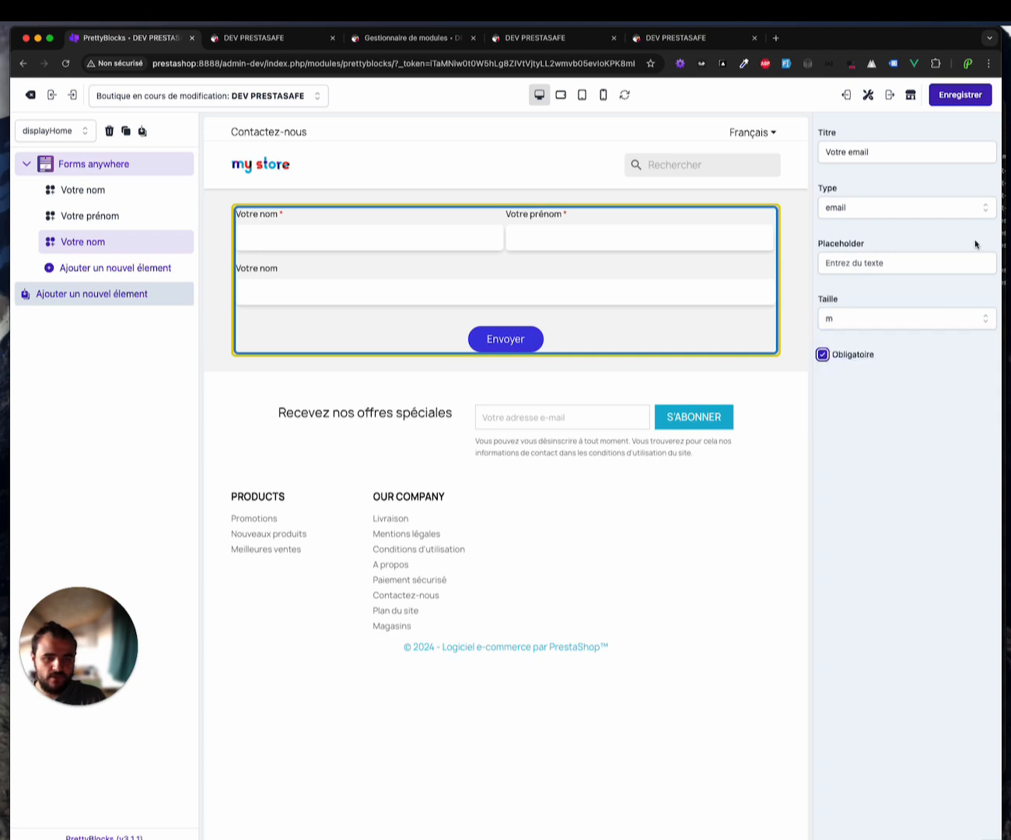
# Give the "Votre email" field a sample e-mail address as its placeholder and save
pyautogui.click(884, 262)
pyautogui.write('votre email')
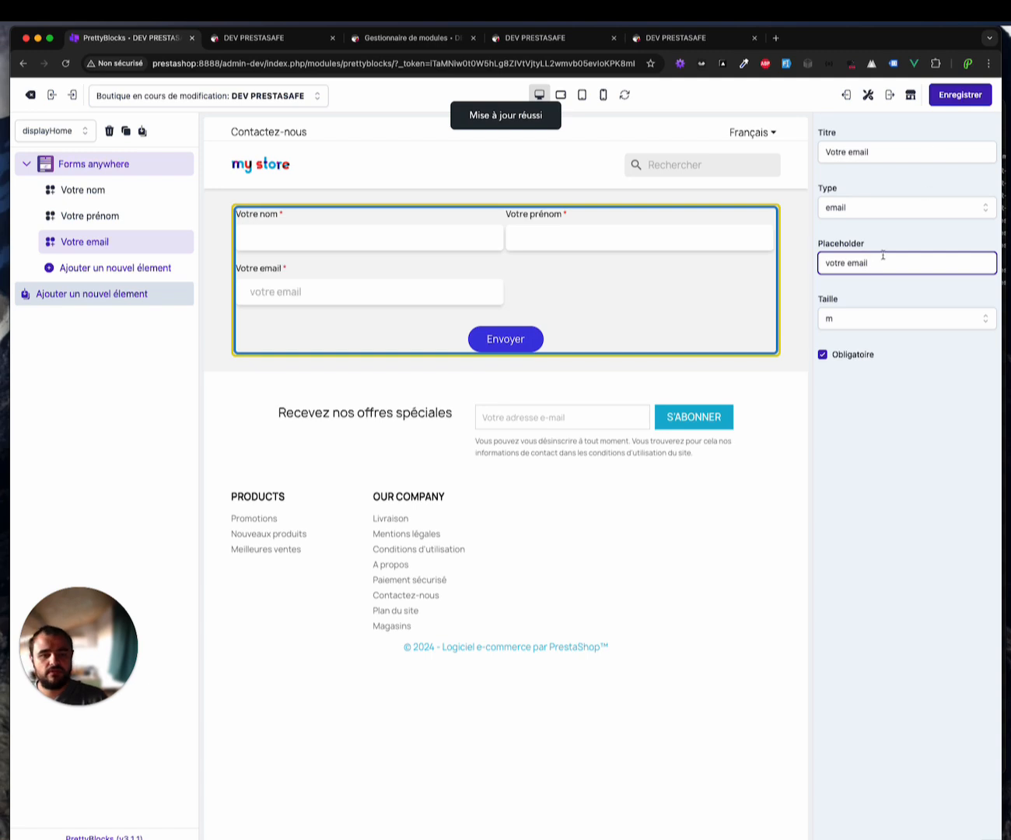
pyautogui.moveTo(883, 266); pyautogui.dragTo(817, 272)
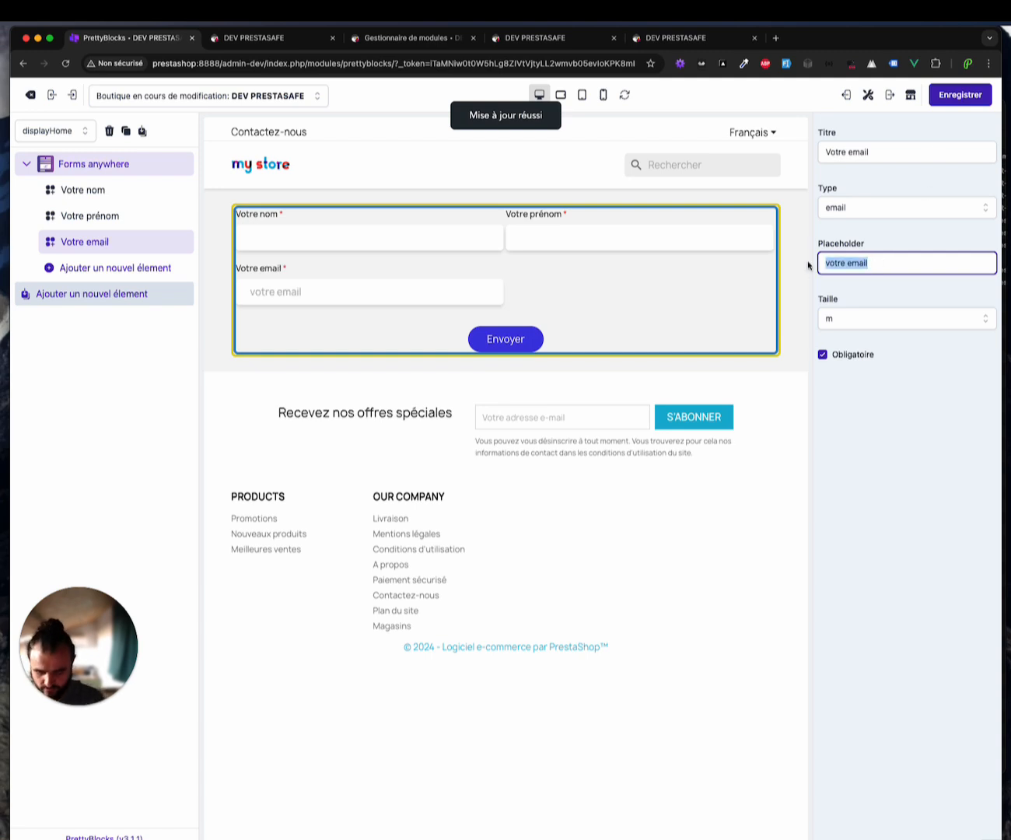
pyautogui.write('test@monsite.com')
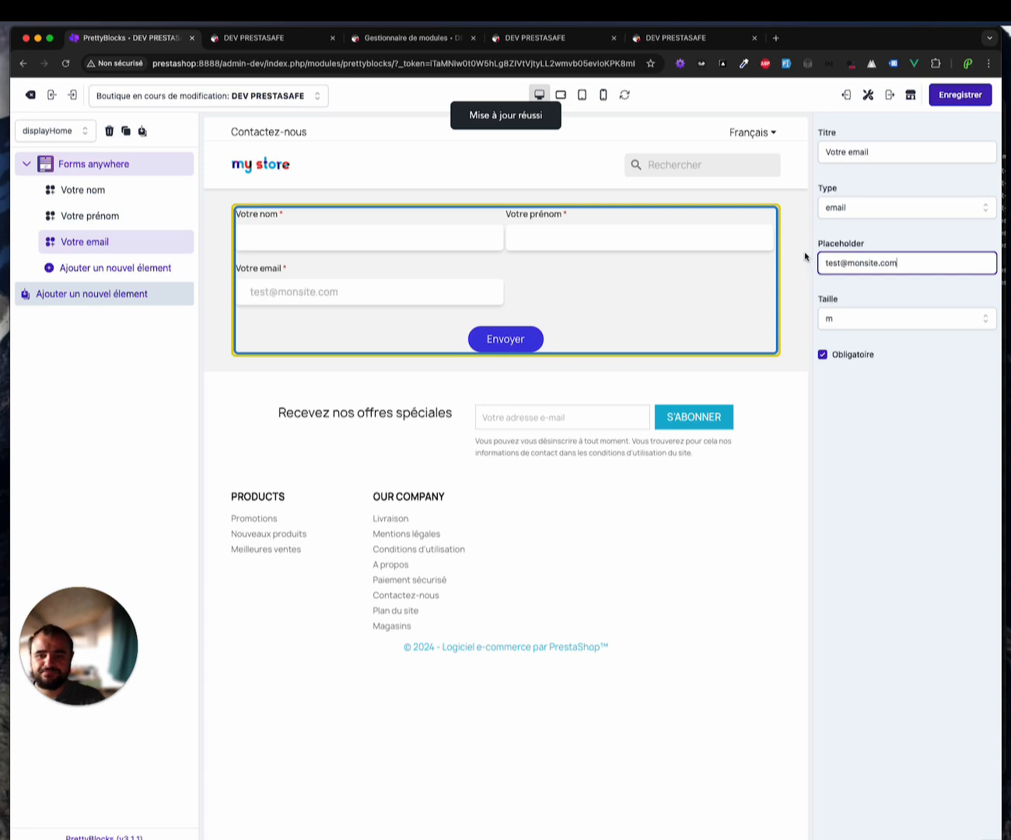
# Add a fourth field to the Forms anywhere block and title it "Votre téléphone"
pyautogui.click(127, 269)
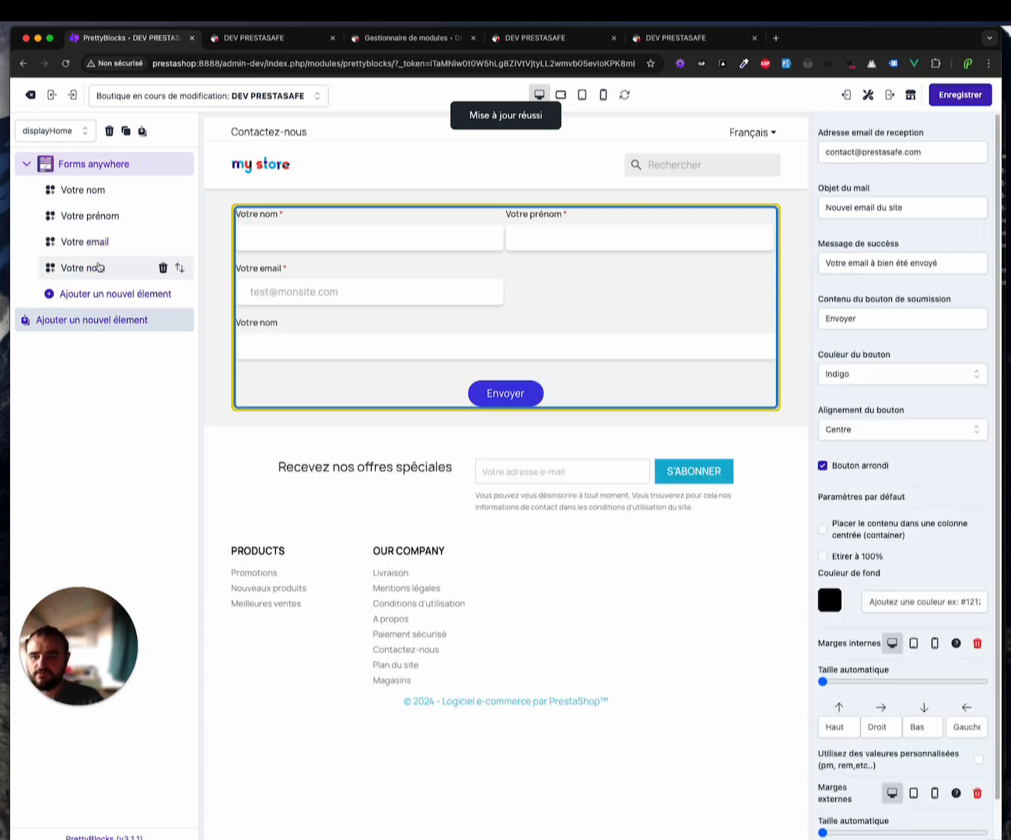
pyautogui.doubleClick(903, 143)
pyautogui.doubleClick(901, 147)
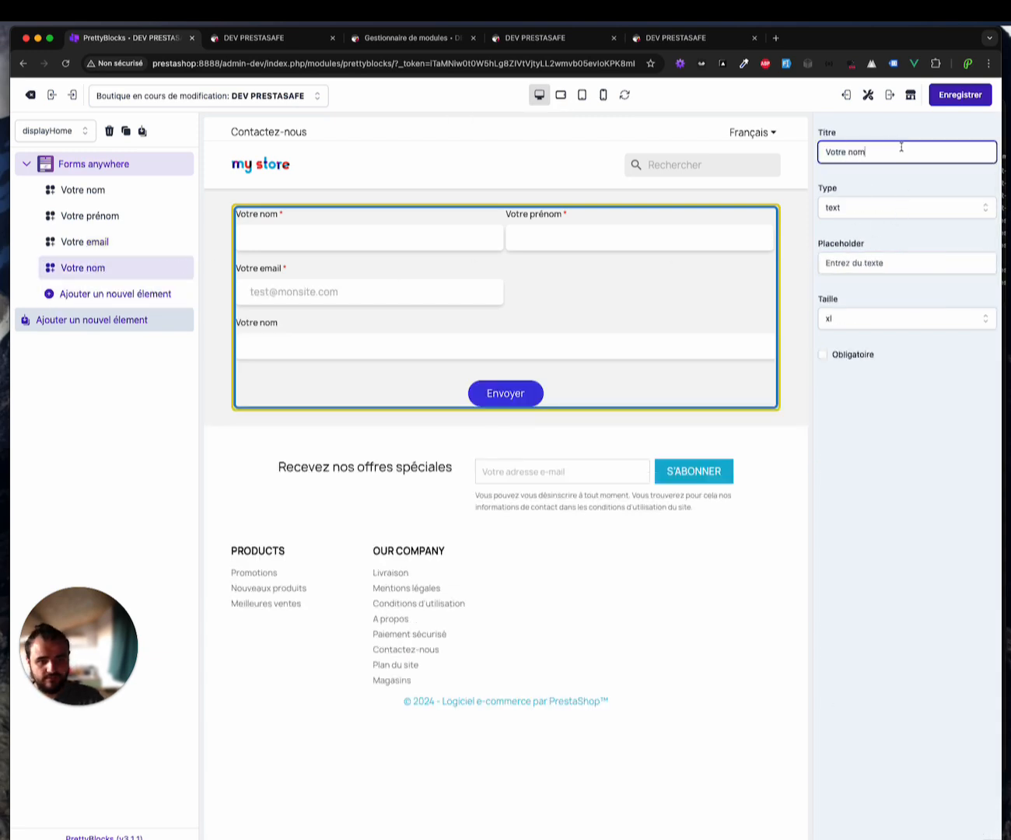
pyautogui.write('téléphone')
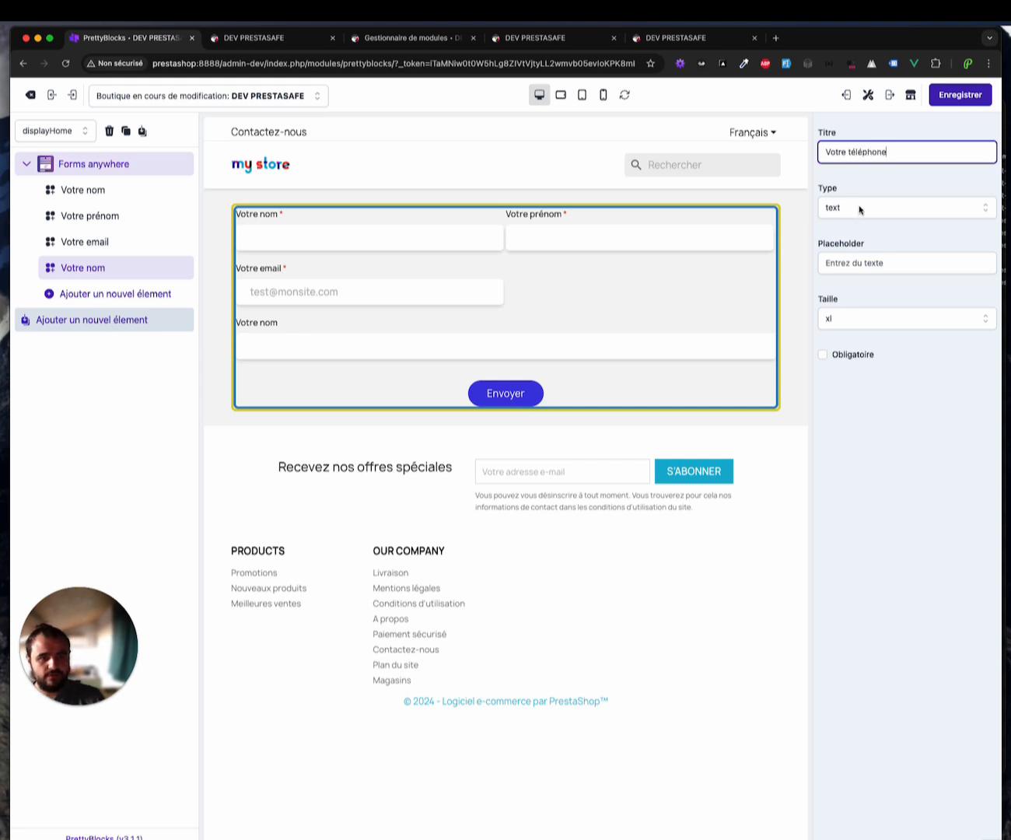
# Set the "Votre téléphone" field's size to m, make it mandatory, and save
pyautogui.click(859, 321)
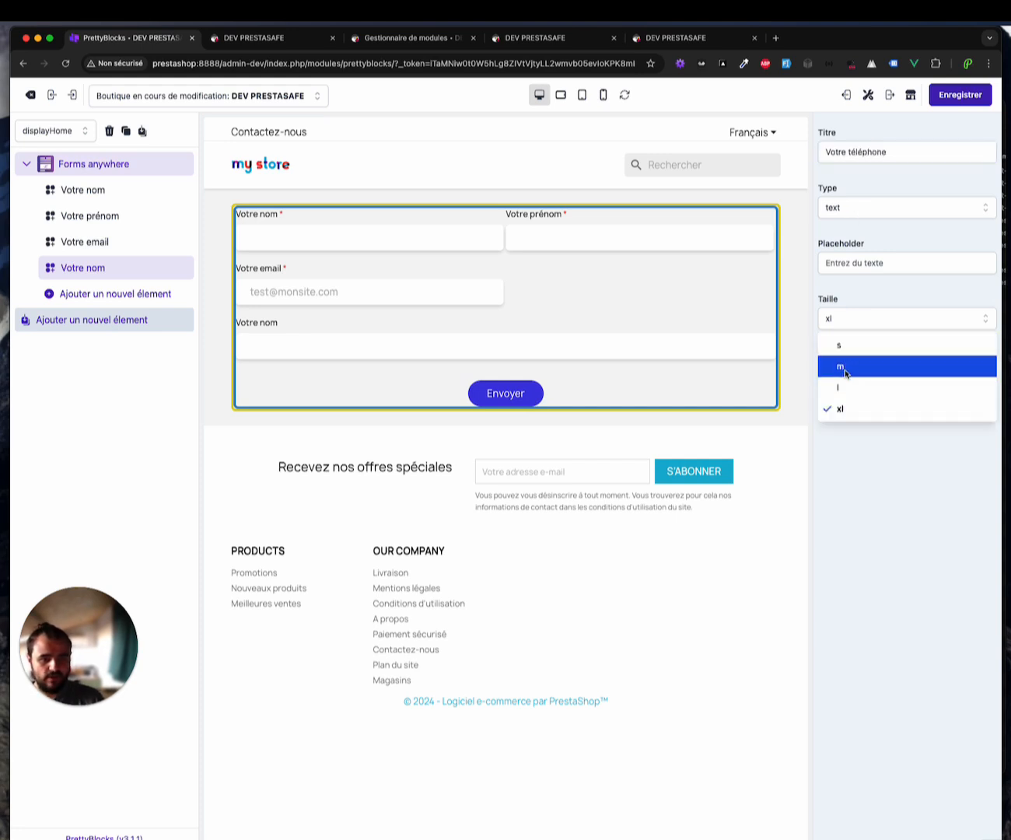
pyautogui.click(839, 366)
pyautogui.click(969, 63)
pyautogui.click(982, 95)
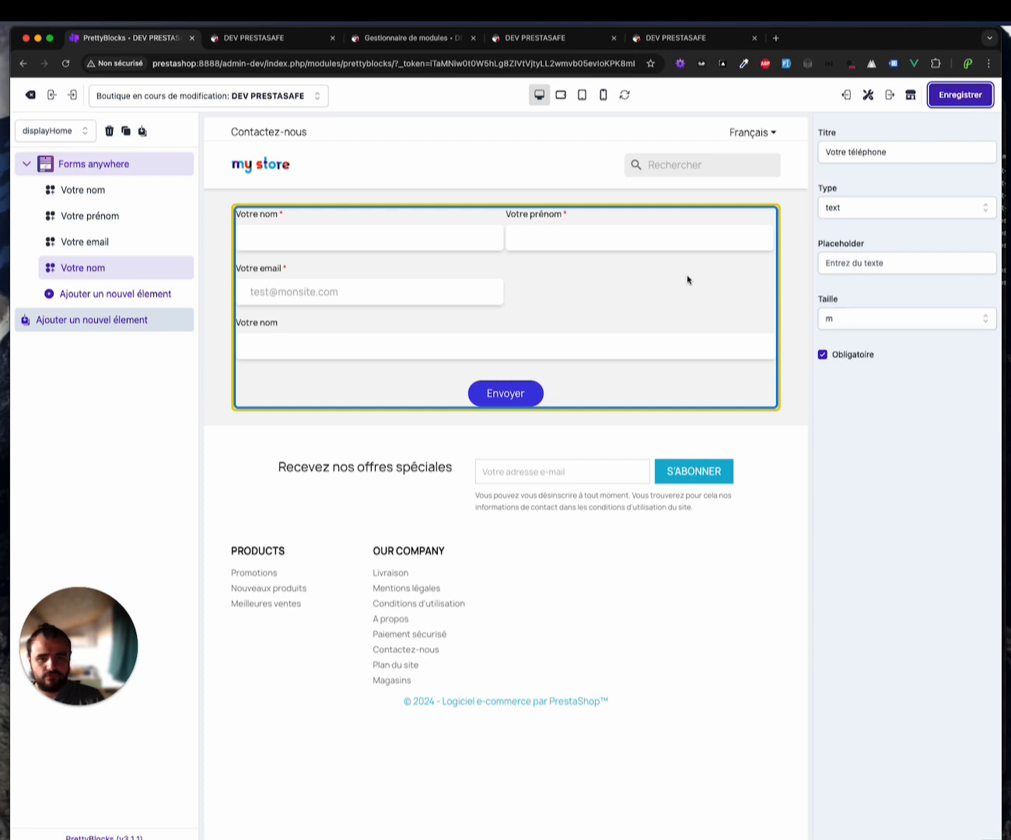
# Add a fifth field to the Forms anywhere block and title it "Votre message"
pyautogui.click(134, 293)
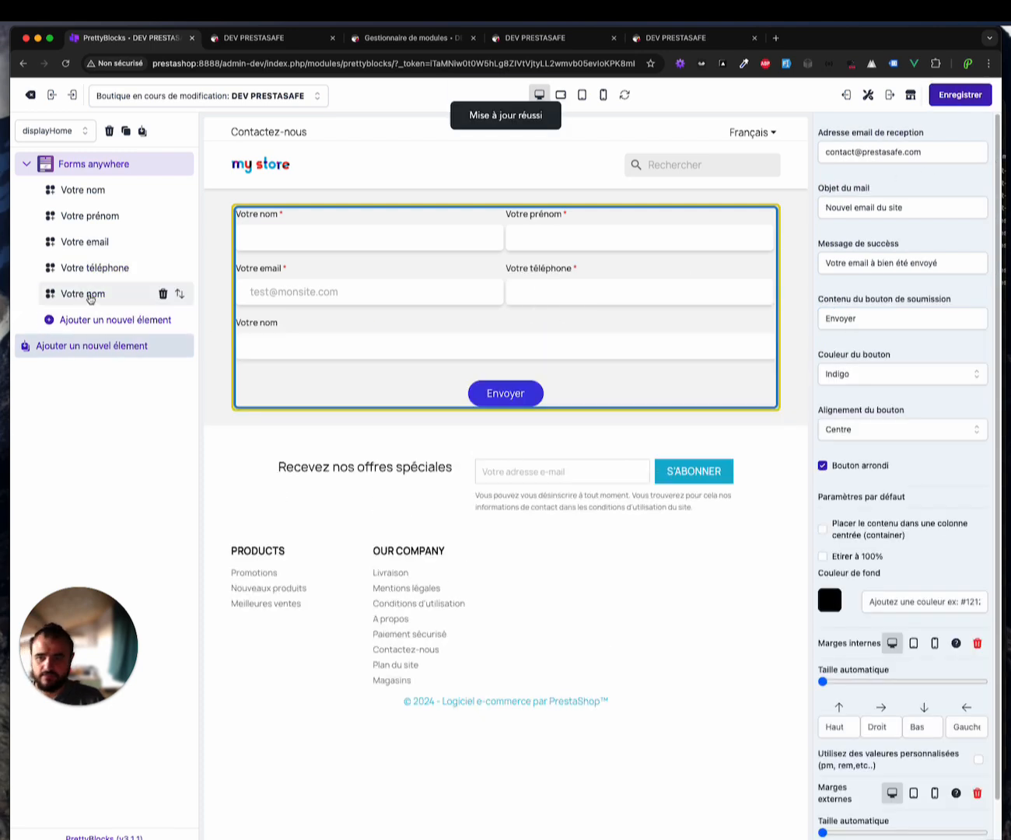
pyautogui.click(84, 296)
pyautogui.doubleClick(879, 159)
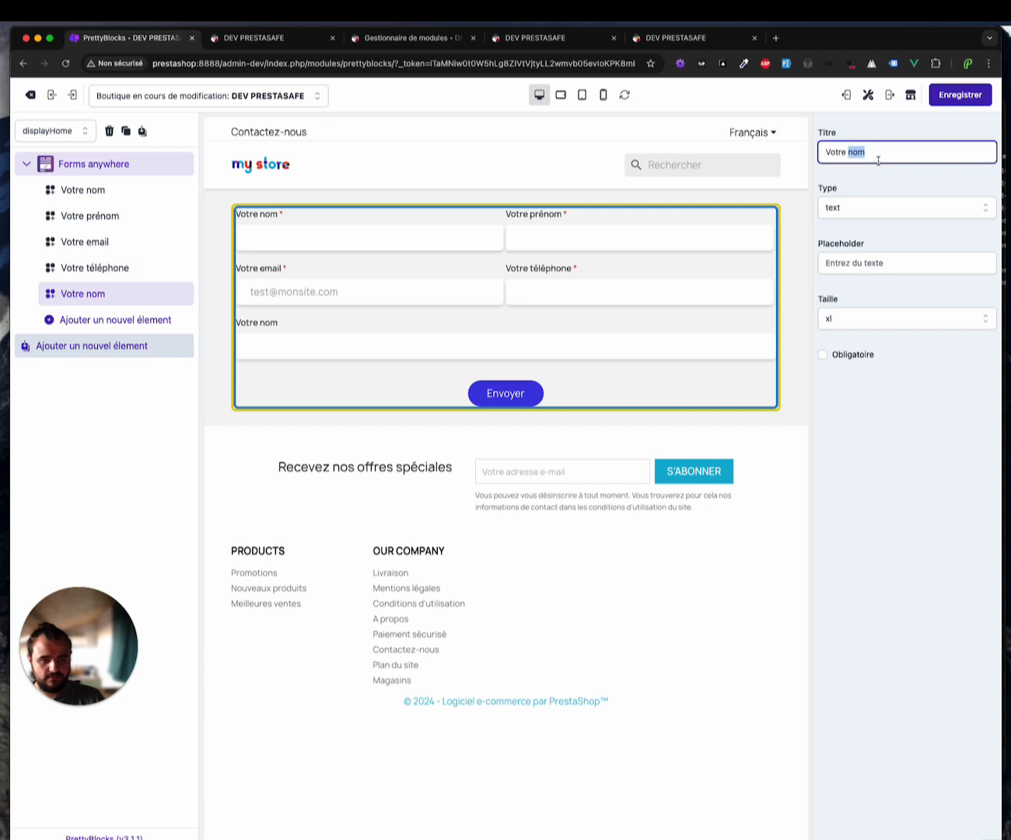
pyautogui.write('message')
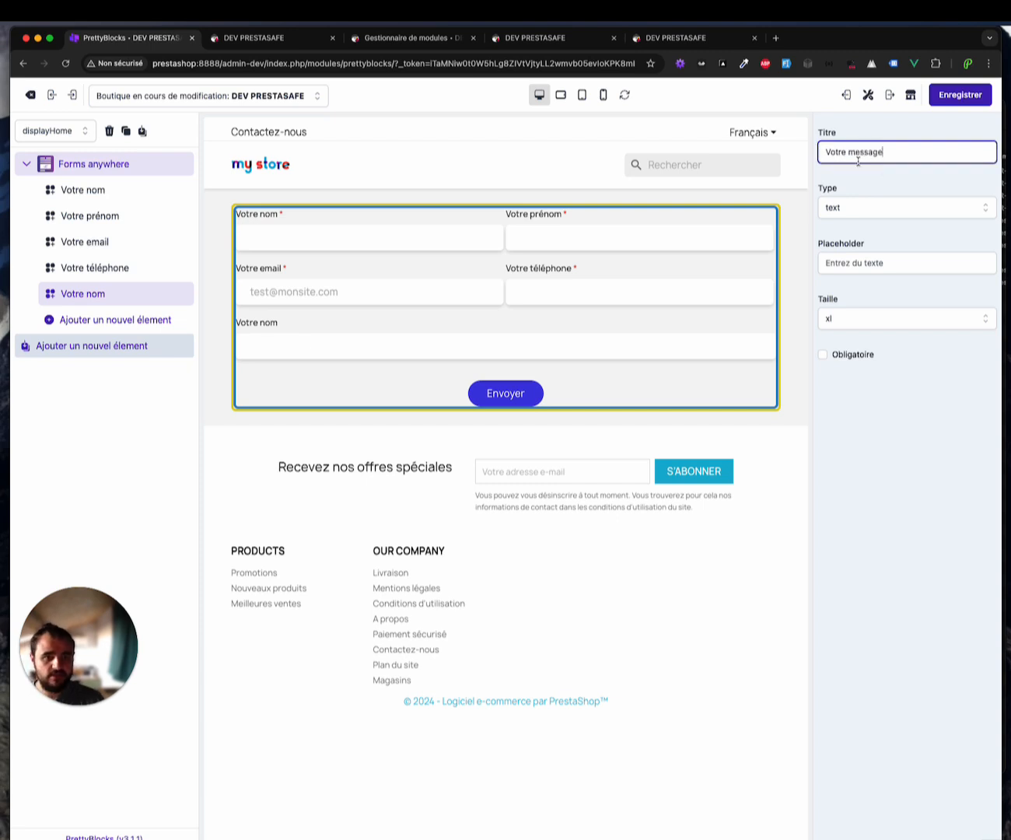
# Set the "Votre message" field's type to textarea with placeholder "Entrez votre message", make it mandatory, and save
pyautogui.click(900, 206)
pyautogui.click(871, 262)
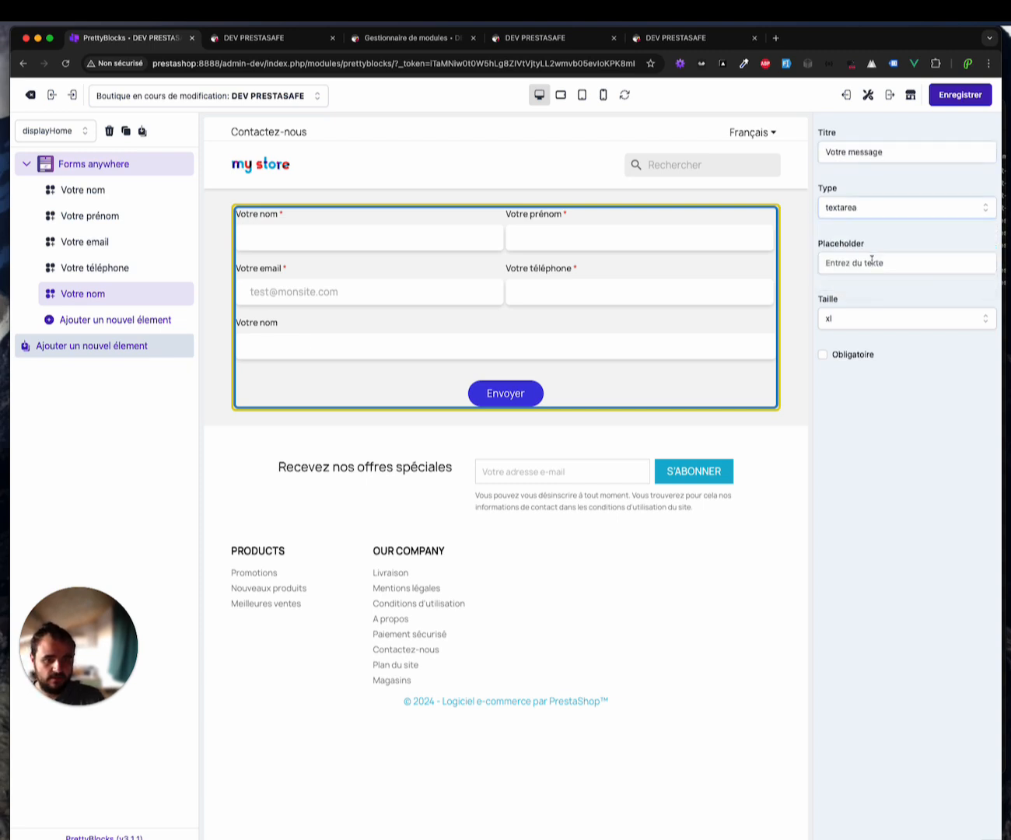
pyautogui.click(890, 264)
pyautogui.write('En')
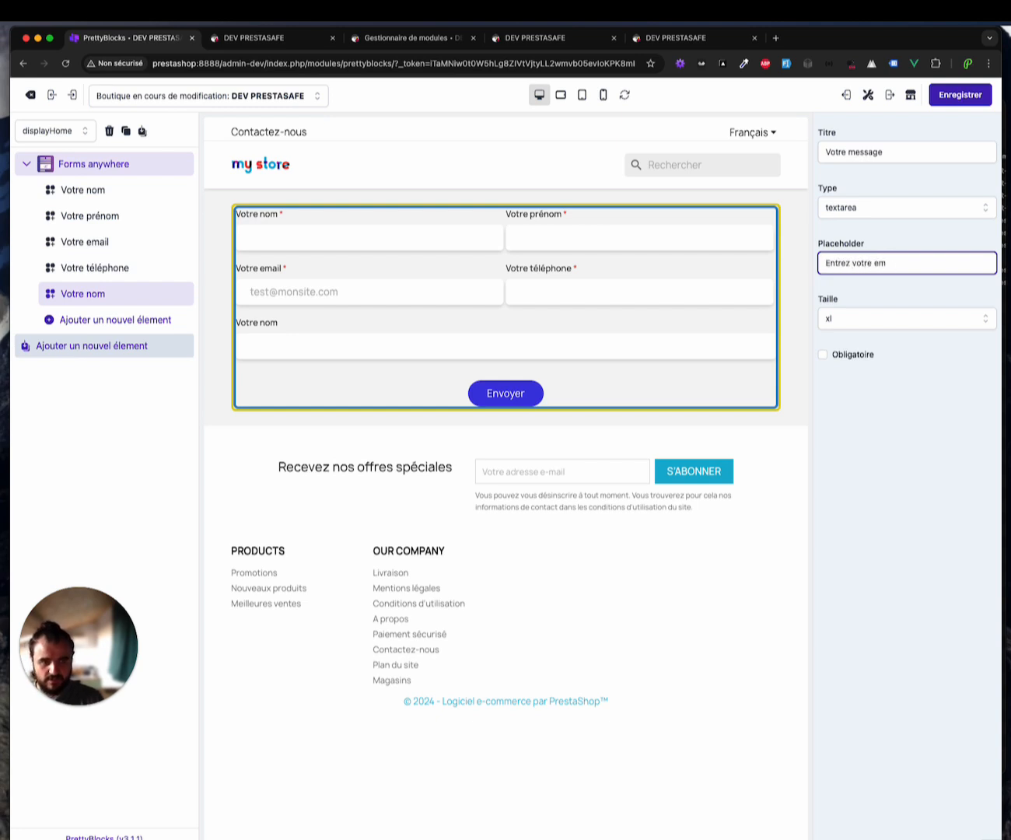
pyautogui.click(861, 357)
pyautogui.click(966, 97)
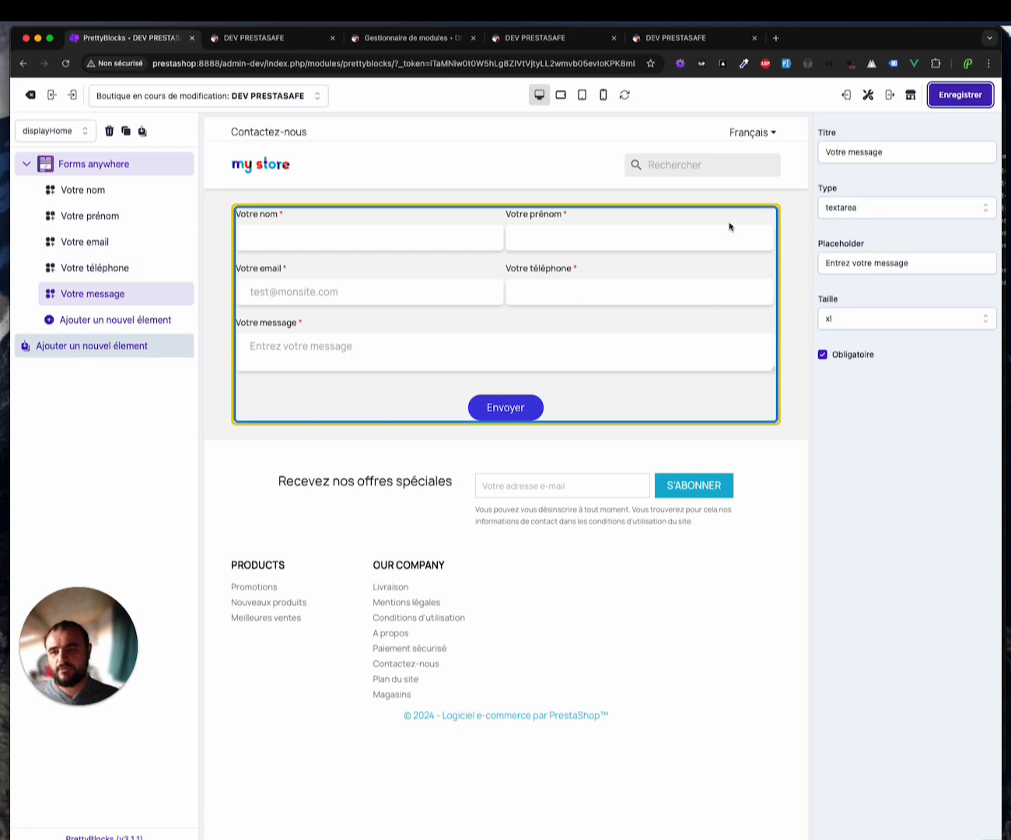
# Enable reCAPTCHA for all forms in the theme's Problocks Settings and go through the reCAPTCHA v3 and Brevo key fields
pyautogui.click(869, 95)
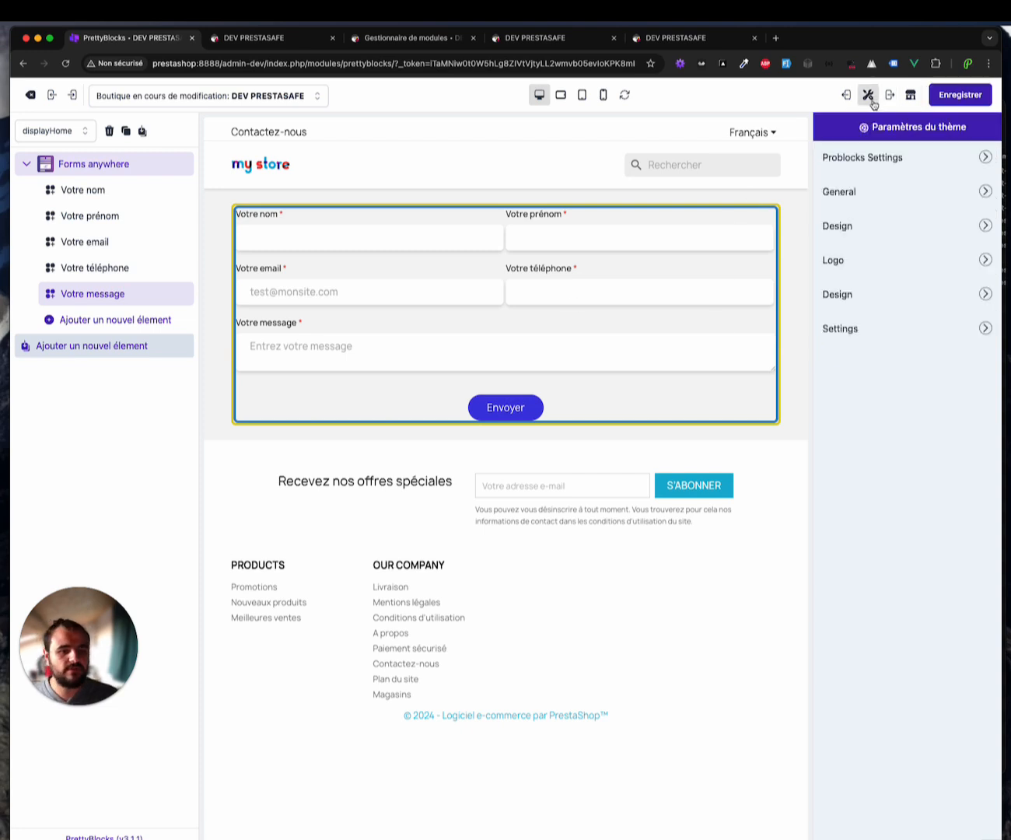
pyautogui.click(931, 161)
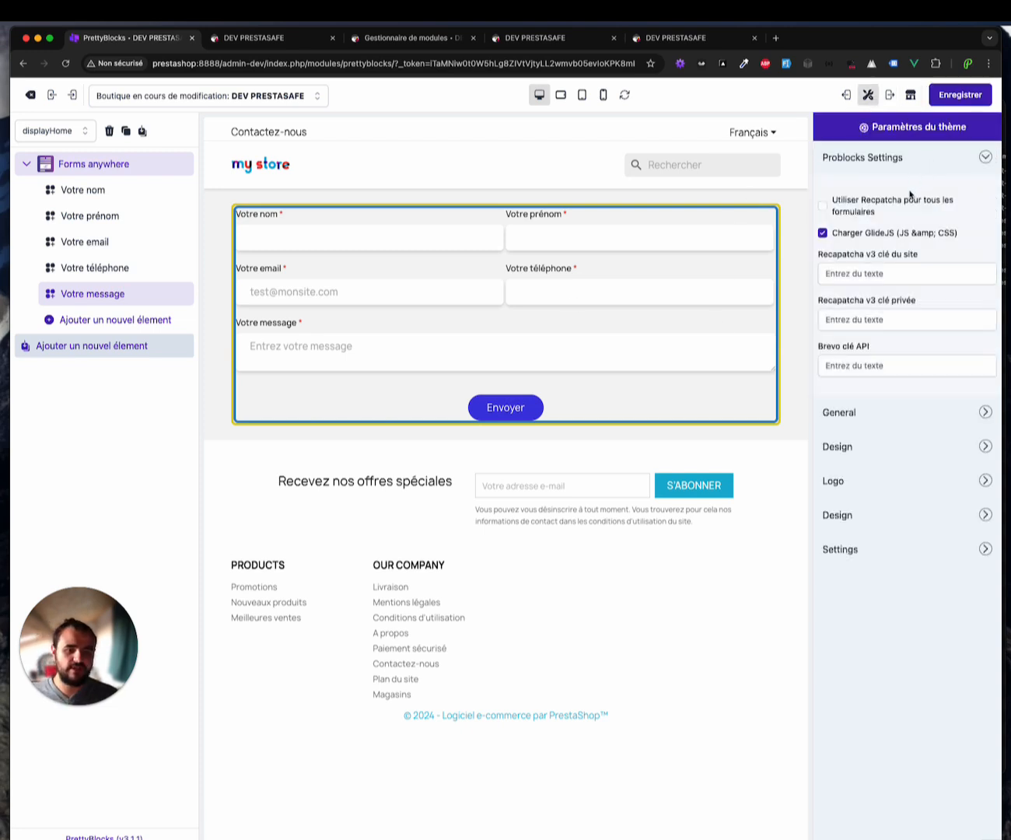
pyautogui.click(884, 276)
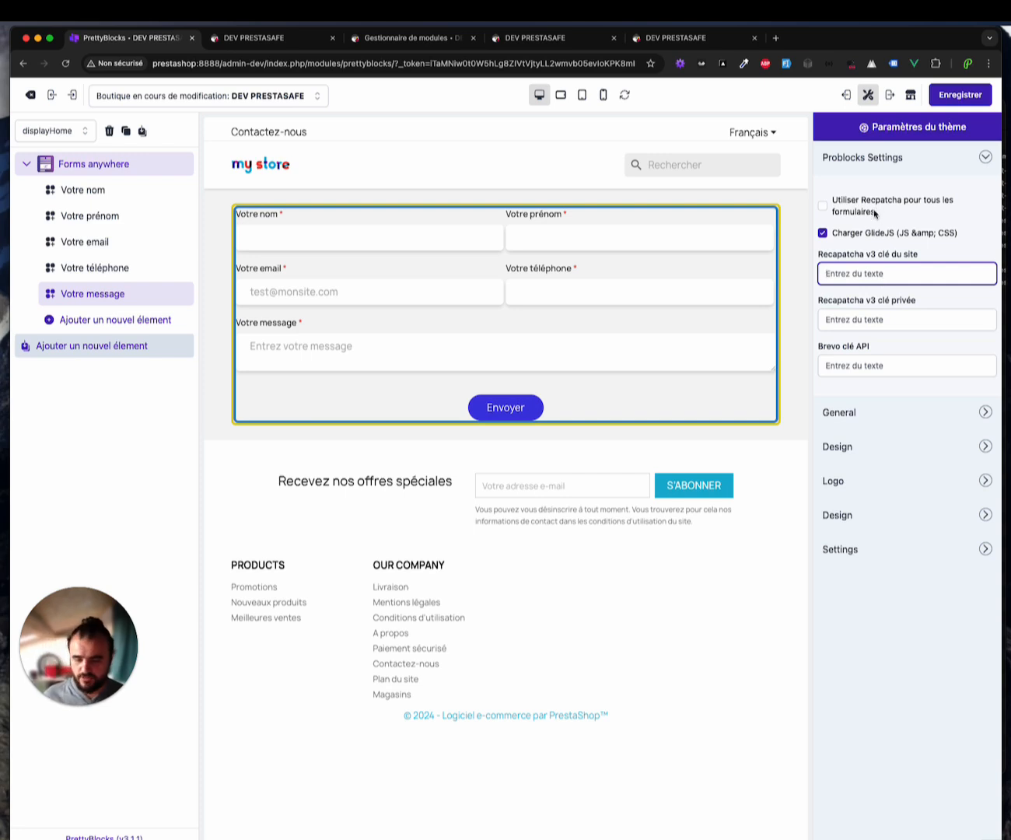
pyautogui.click(823, 207)
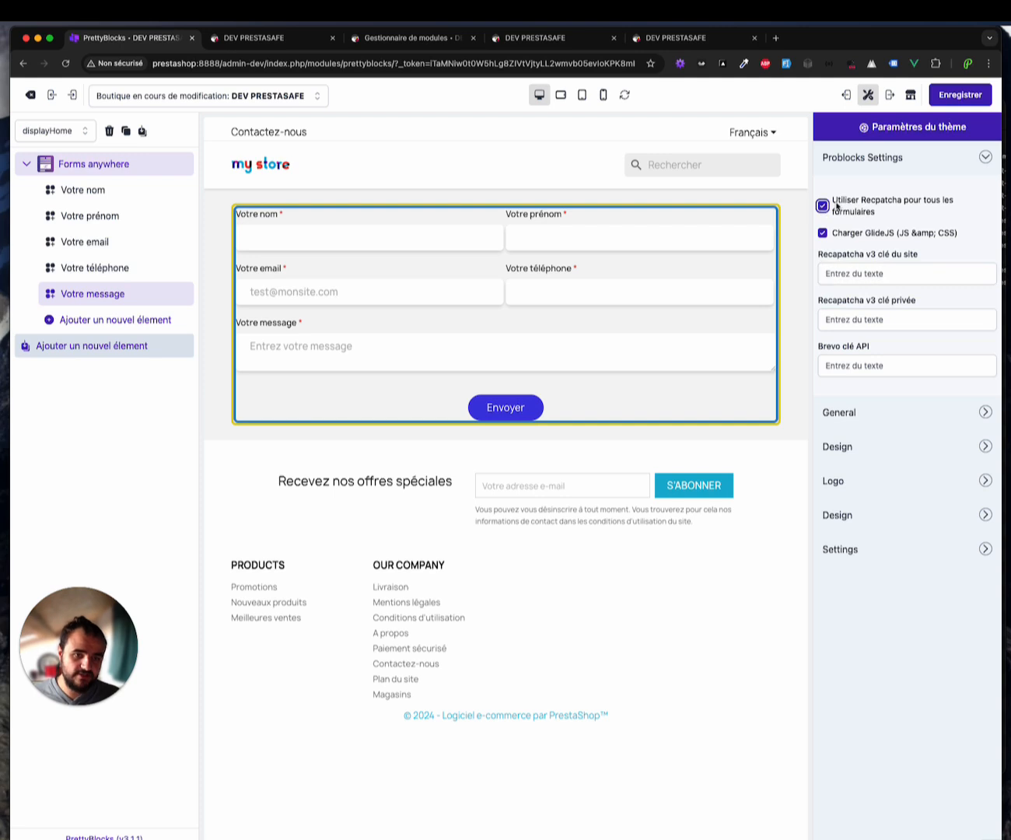
pyautogui.click(867, 282)
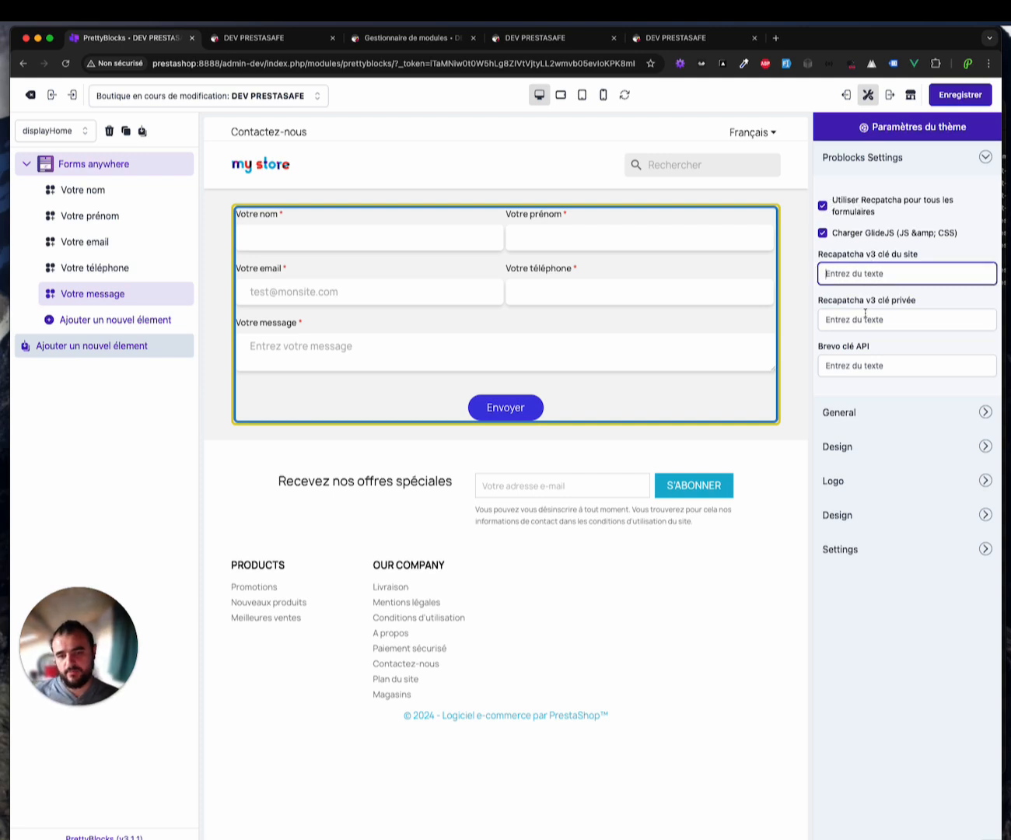
pyautogui.click(859, 363)
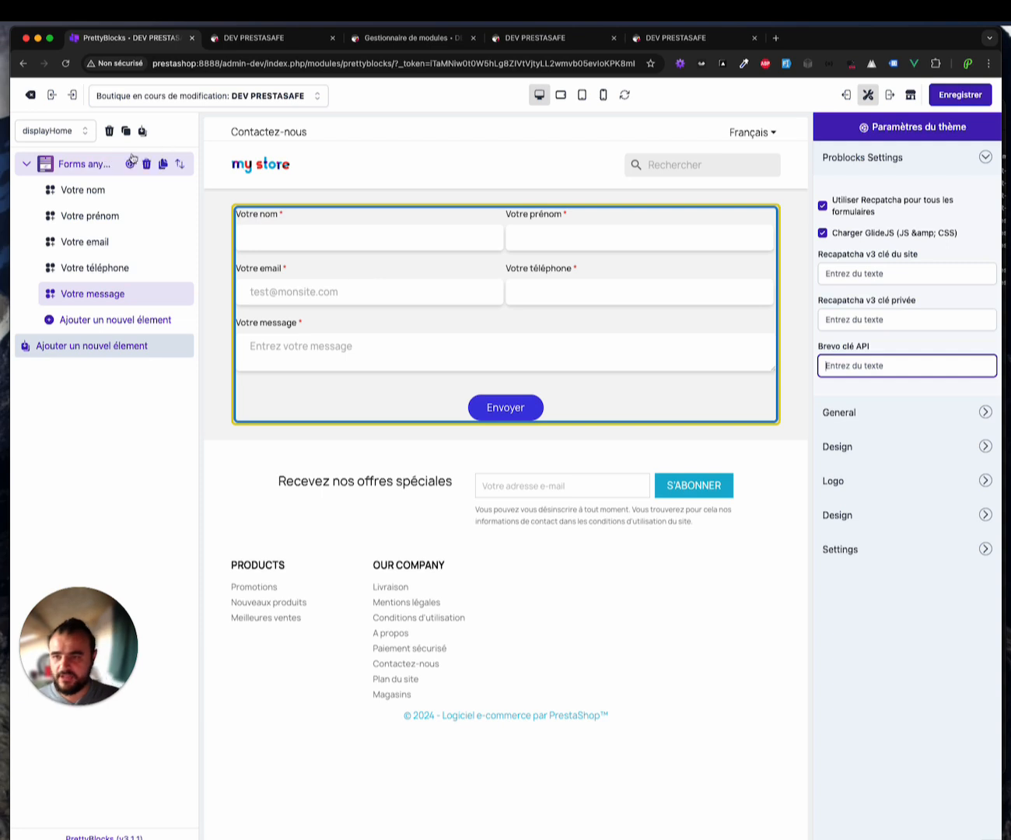
# Review the Forms anywhere block's reception e-mail address, mail subject, success message and submit button text
pyautogui.click(69, 160)
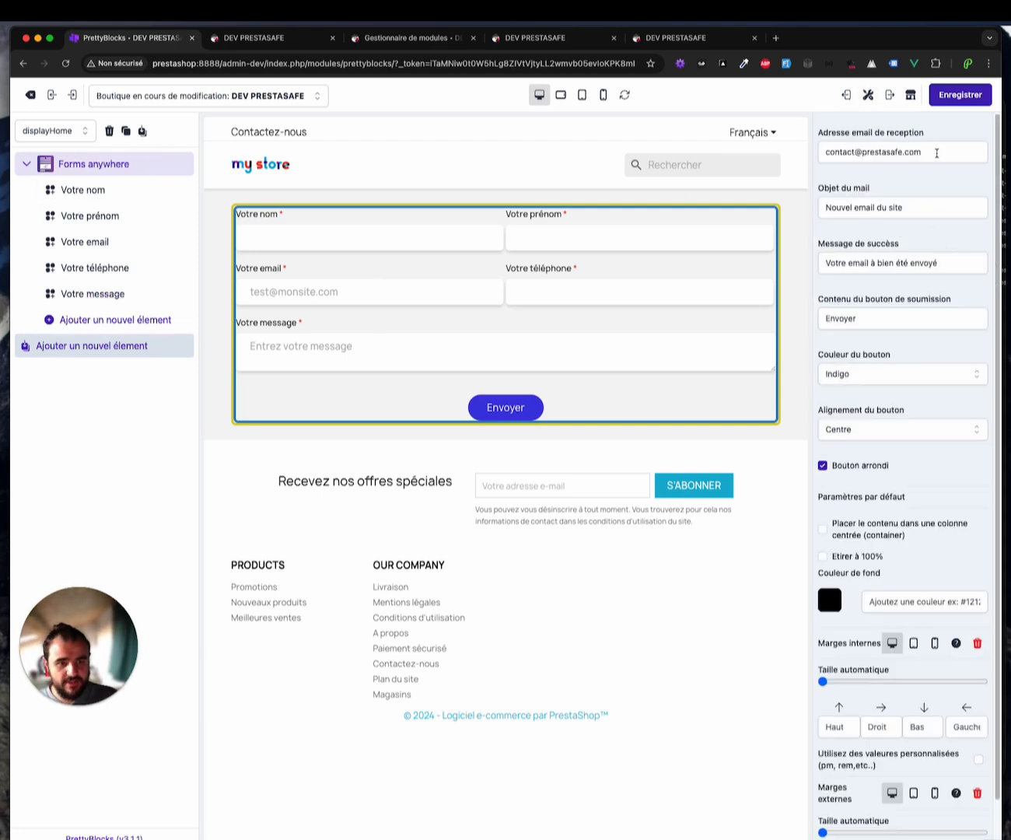
pyautogui.moveTo(937, 154); pyautogui.dragTo(824, 146)
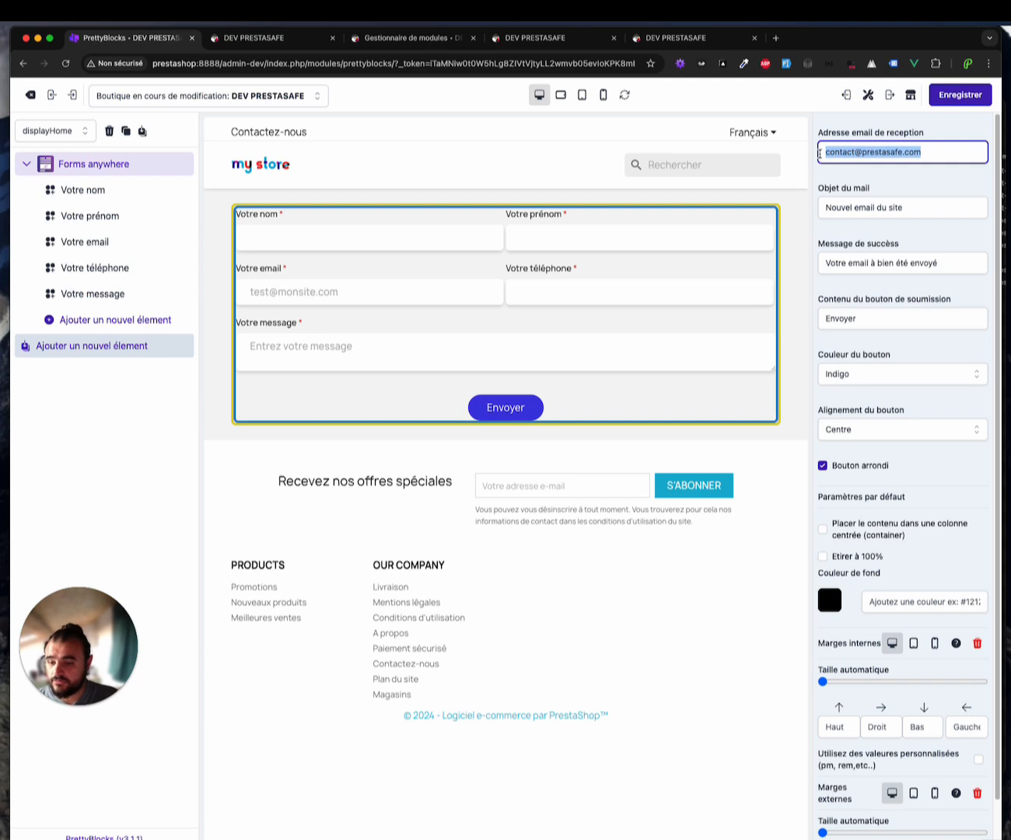
pyautogui.moveTo(894, 208); pyautogui.dragTo(808, 211)
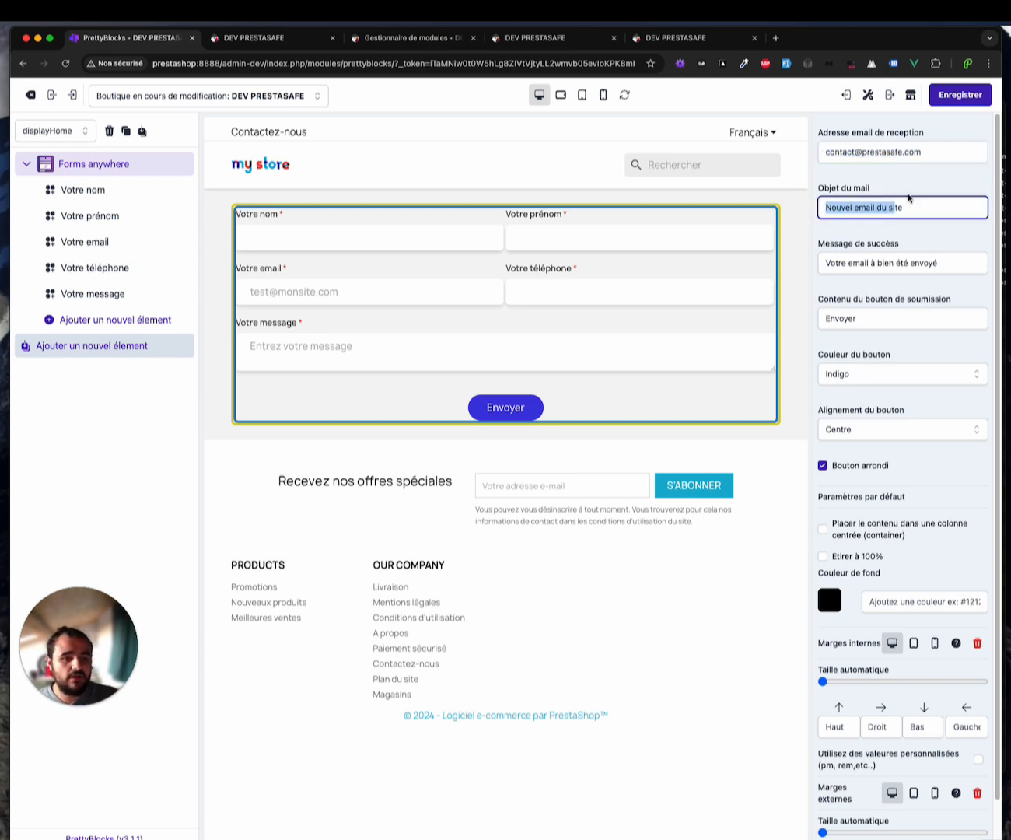
pyautogui.moveTo(931, 152); pyautogui.dragTo(823, 151)
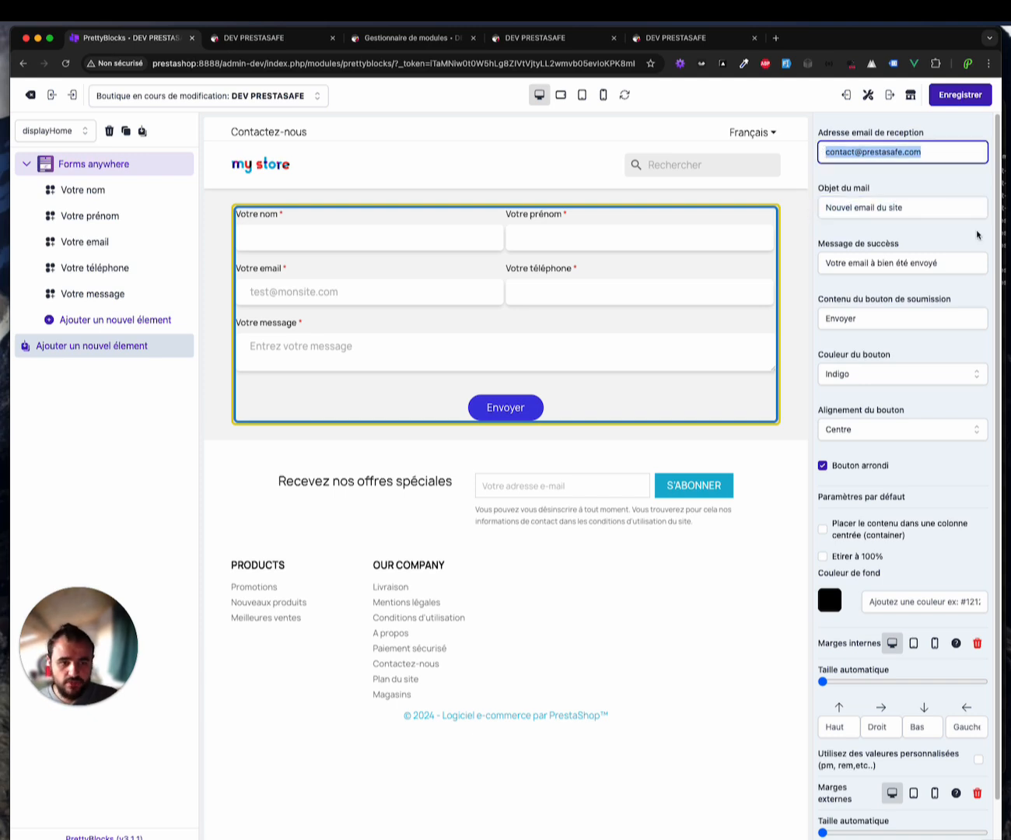
pyautogui.moveTo(903, 208); pyautogui.dragTo(803, 206)
pyautogui.click(912, 265)
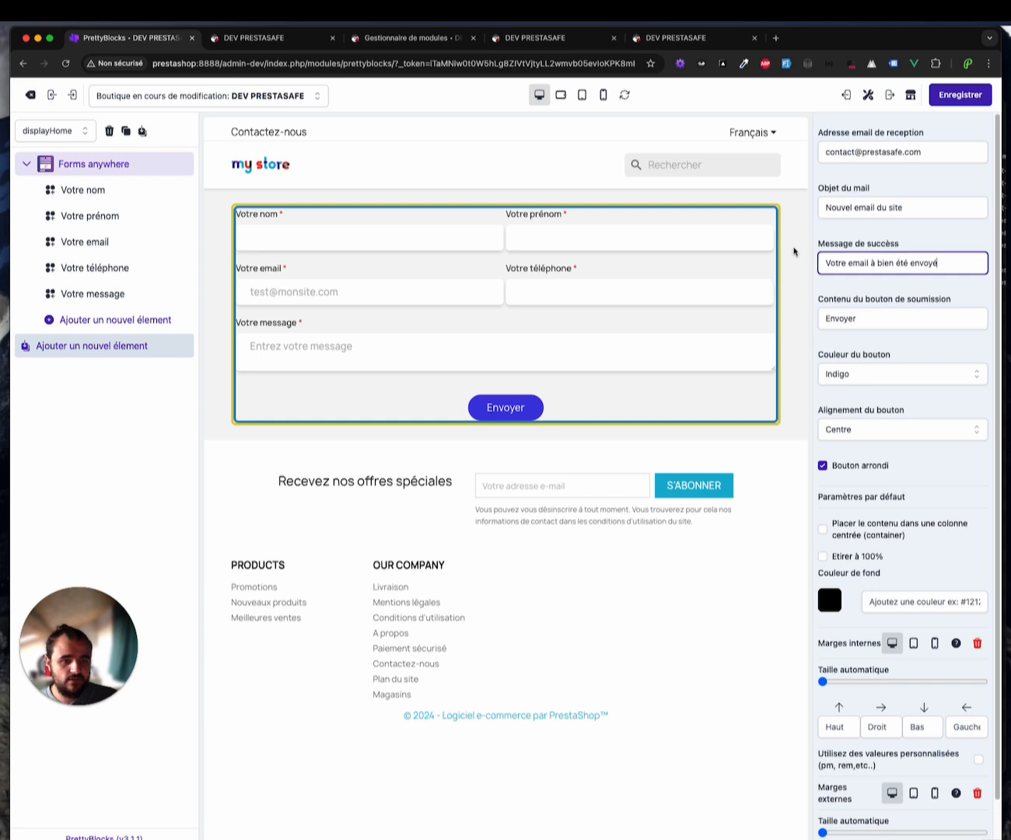
pyautogui.moveTo(880, 313); pyautogui.dragTo(787, 334)
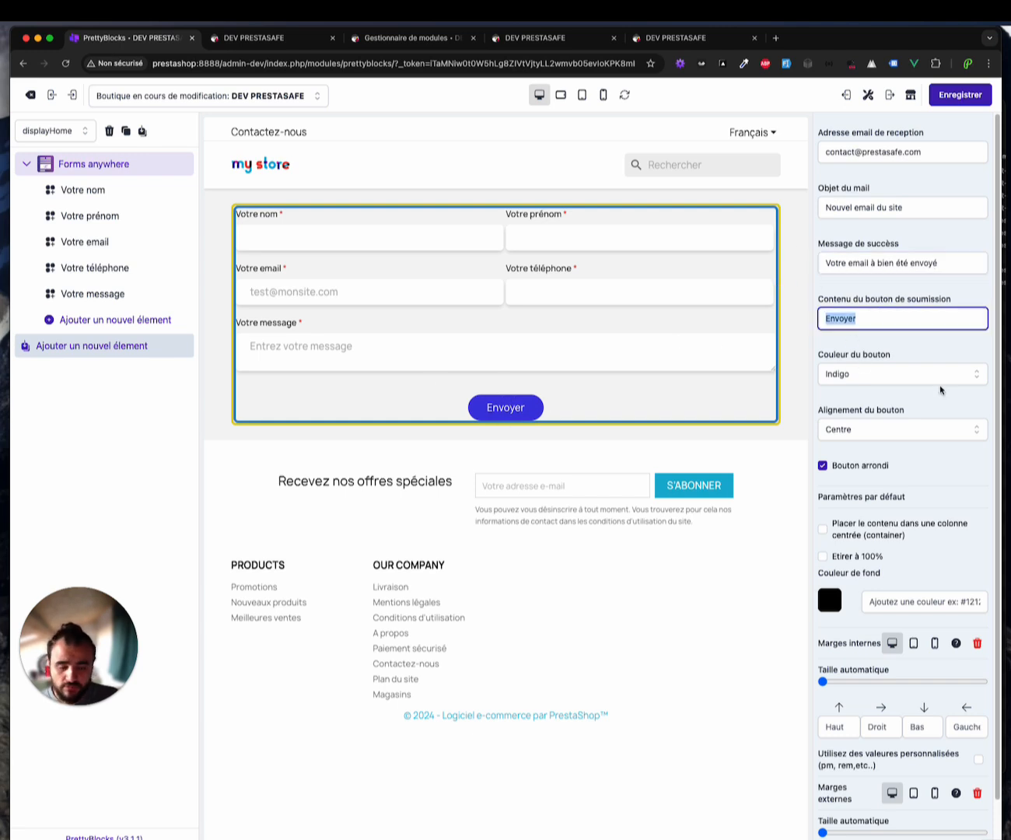
# Set the Forms anywhere block's button alignment to Gauche and save
pyautogui.click(906, 432)
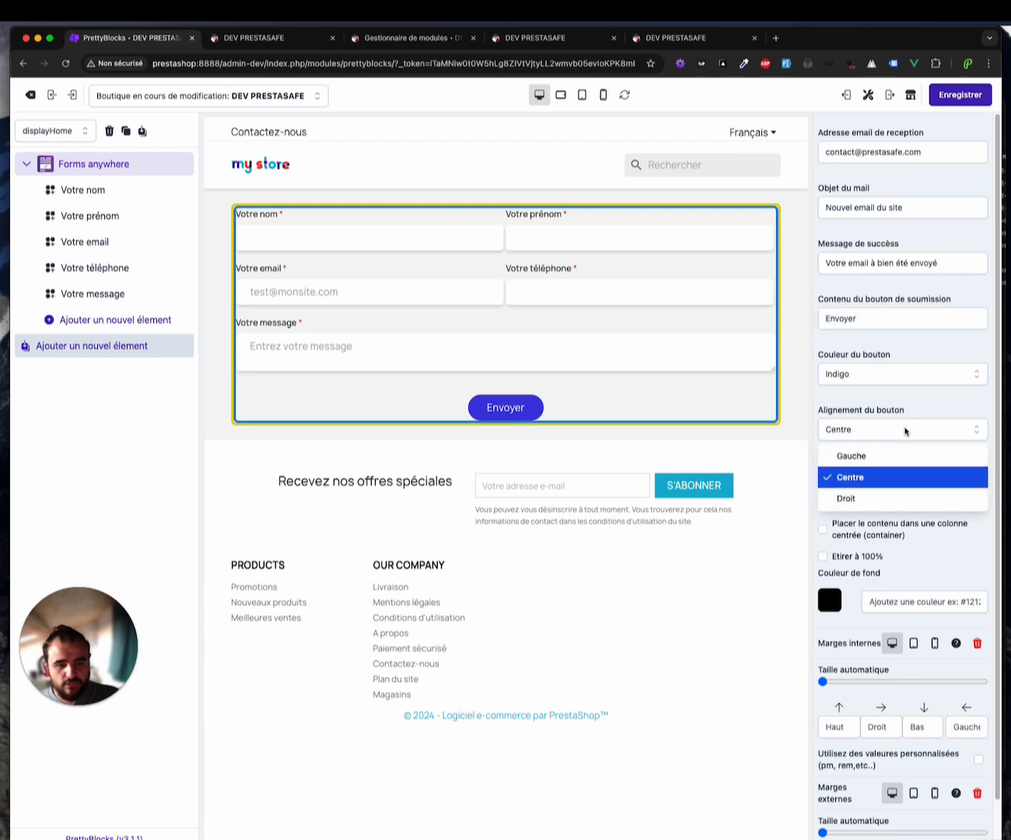
pyautogui.click(905, 450)
pyautogui.click(965, 95)
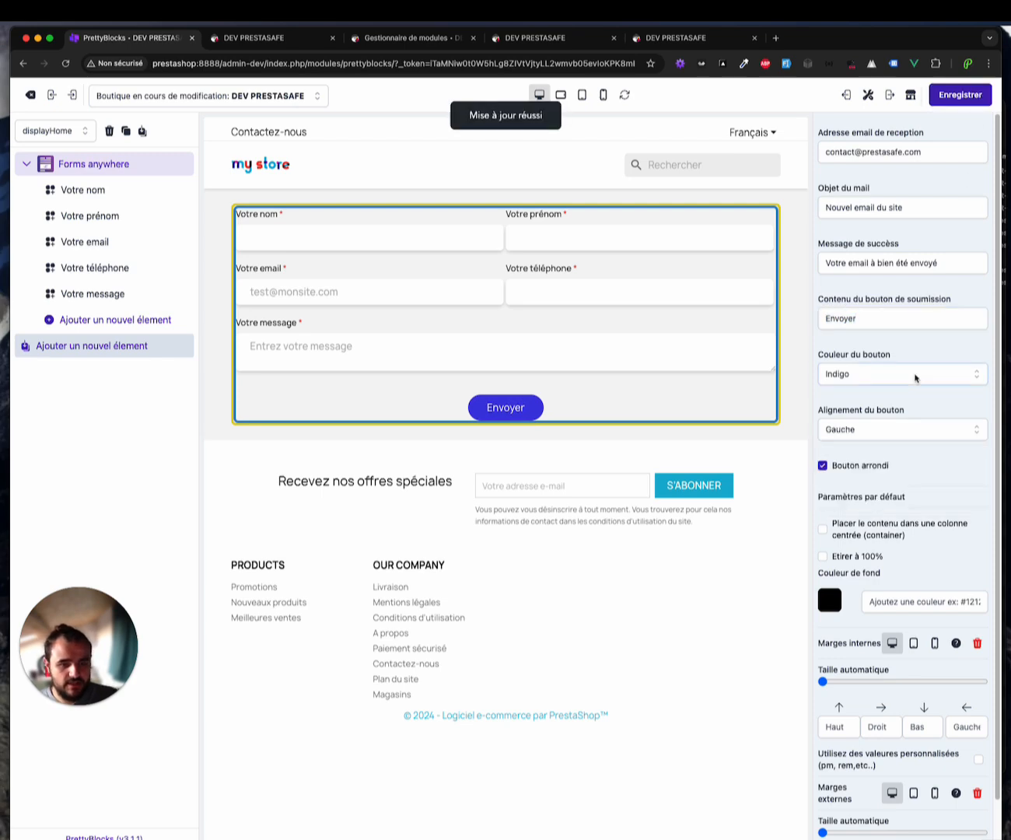
# Set the Forms anywhere button's colour to Bleu and save, and turn off its Bouton arrondi option and save again
pyautogui.click(914, 374)
pyautogui.click(902, 422)
pyautogui.click(960, 95)
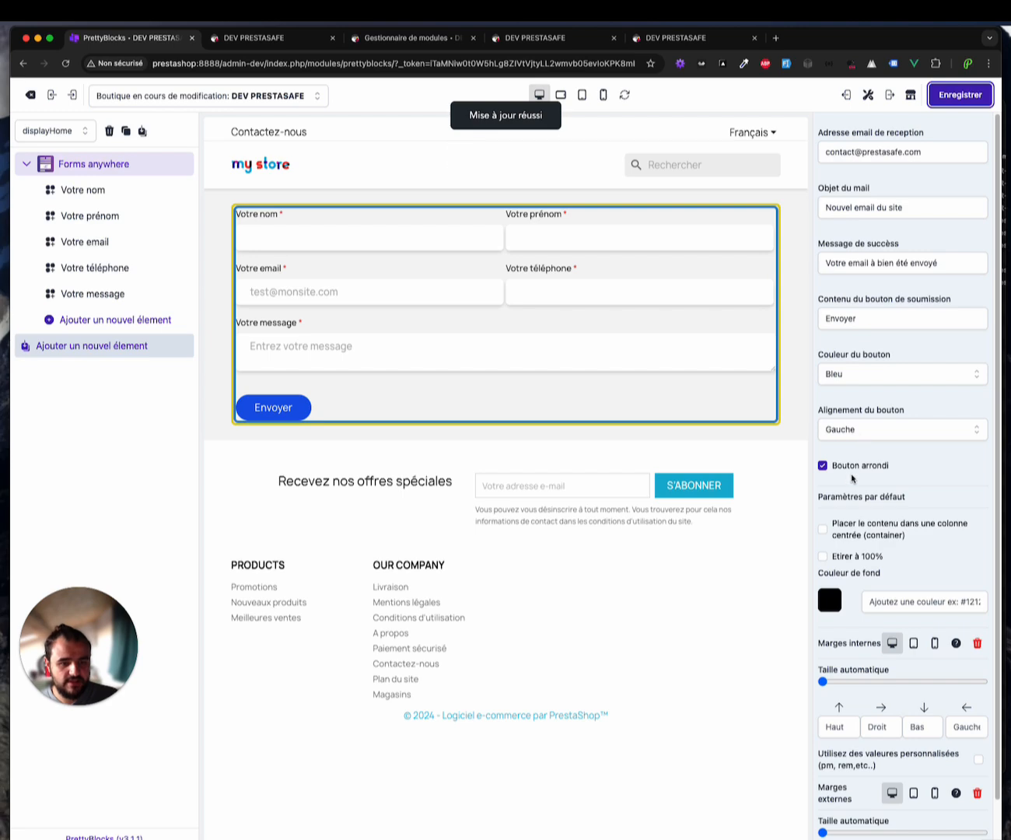
pyautogui.click(850, 467)
pyautogui.click(955, 97)
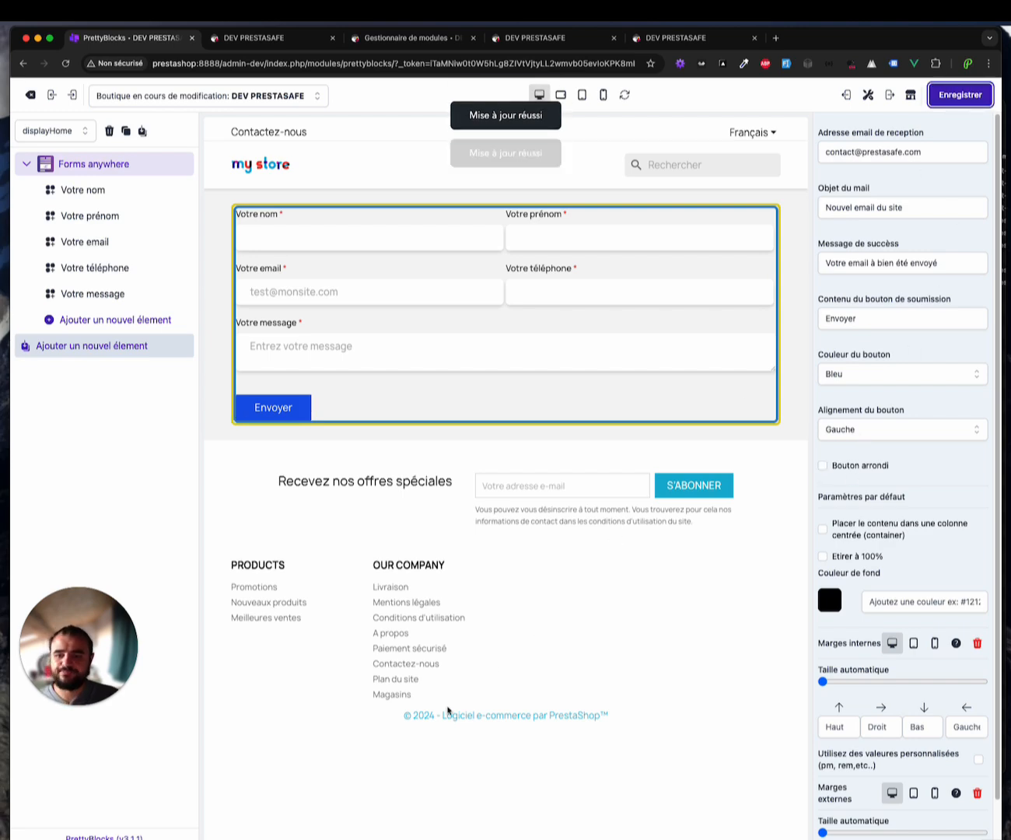
# Set the Forms anywhere block's button alignment to Droit and save
pyautogui.click(875, 436)
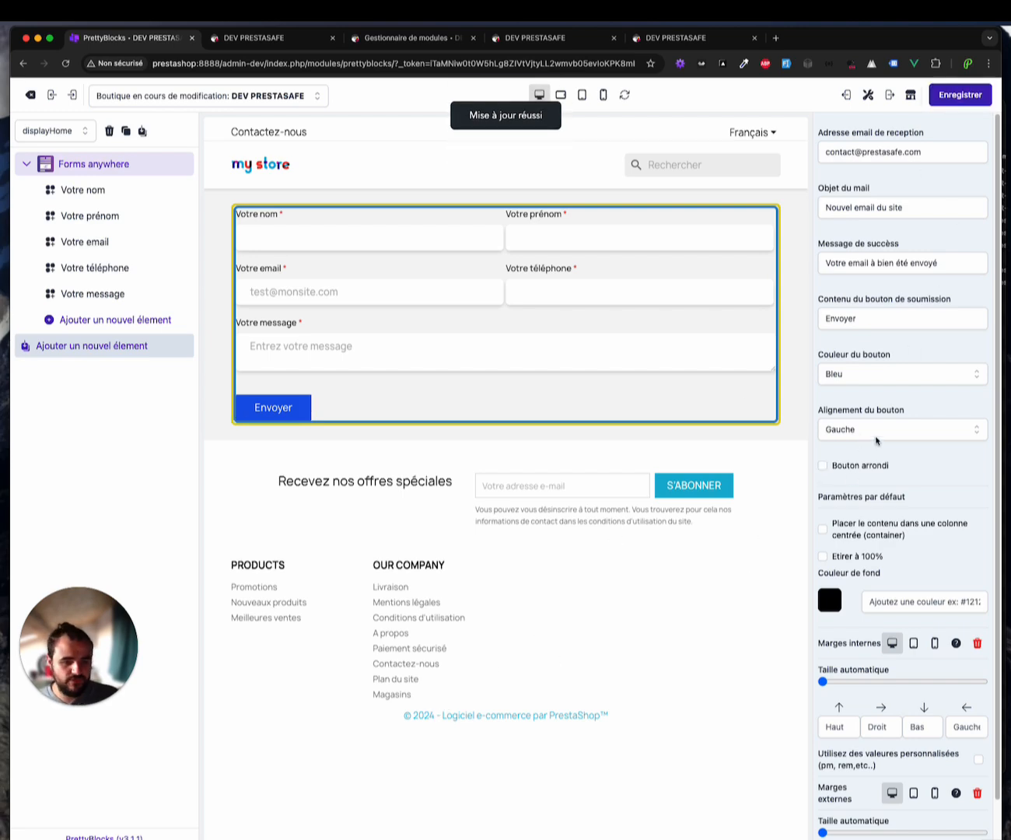
pyautogui.click(865, 498)
pyautogui.click(976, 103)
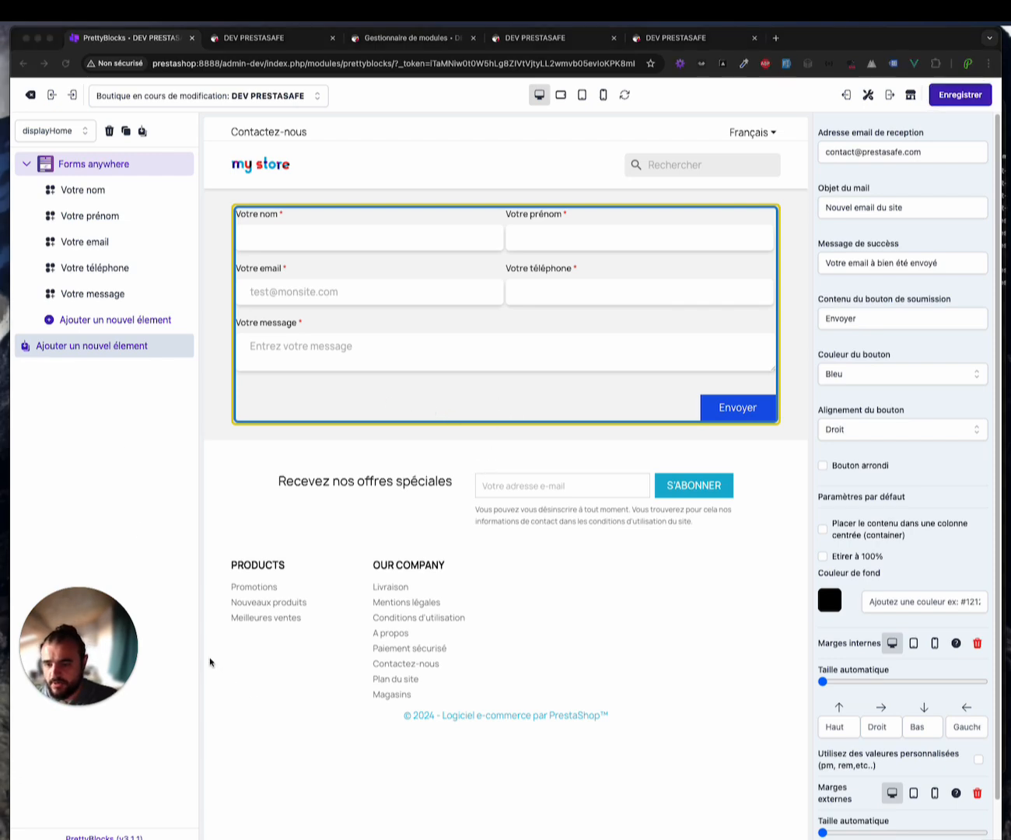
# Add a 4 Thumbnails block below the contact form in displayHome and expand it to show its elements
pyautogui.click(81, 348)
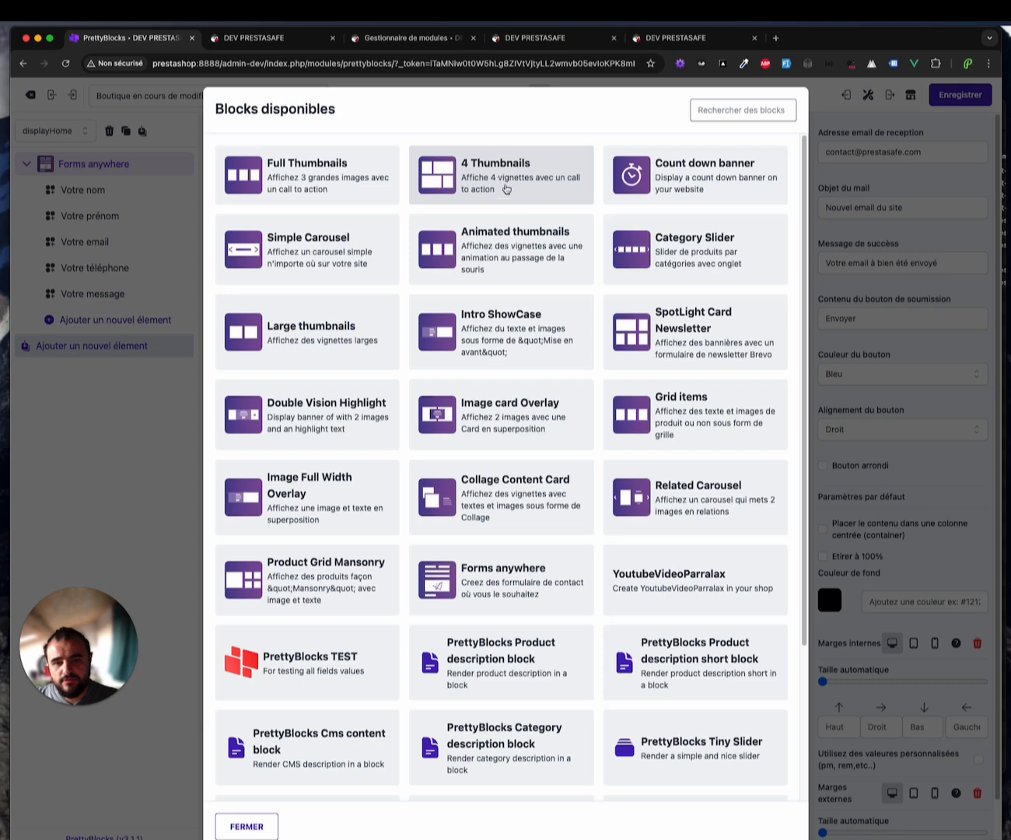
pyautogui.click(517, 182)
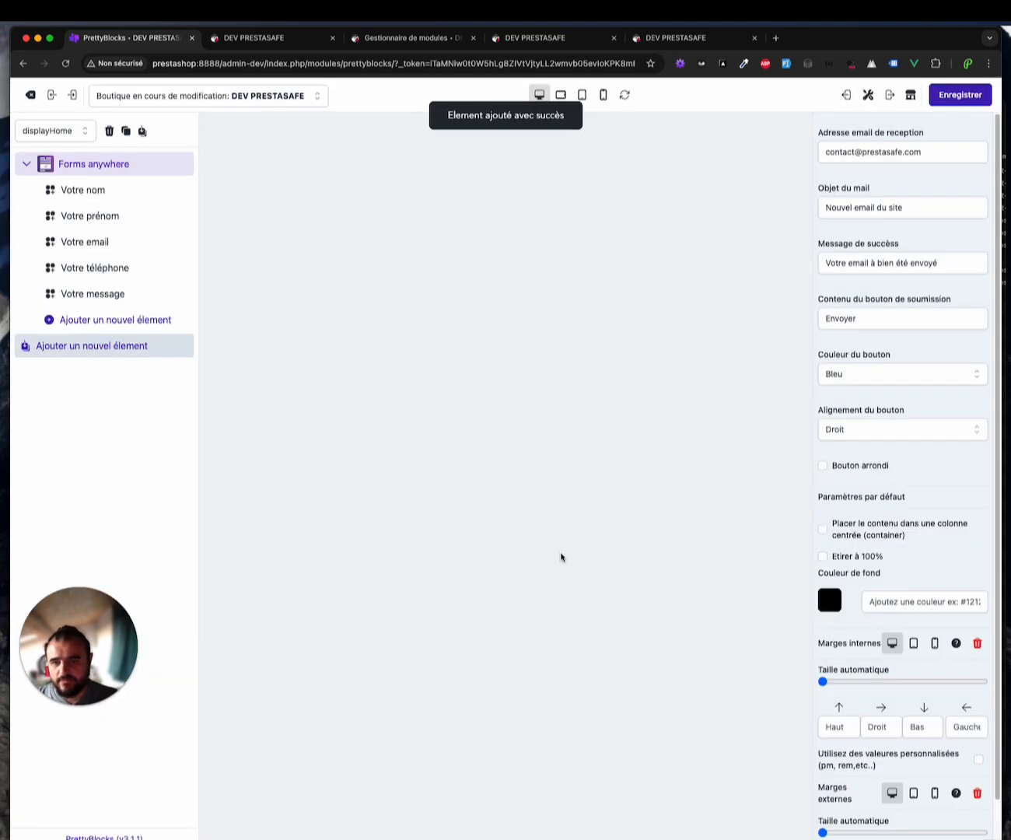
pyautogui.click(26, 345)
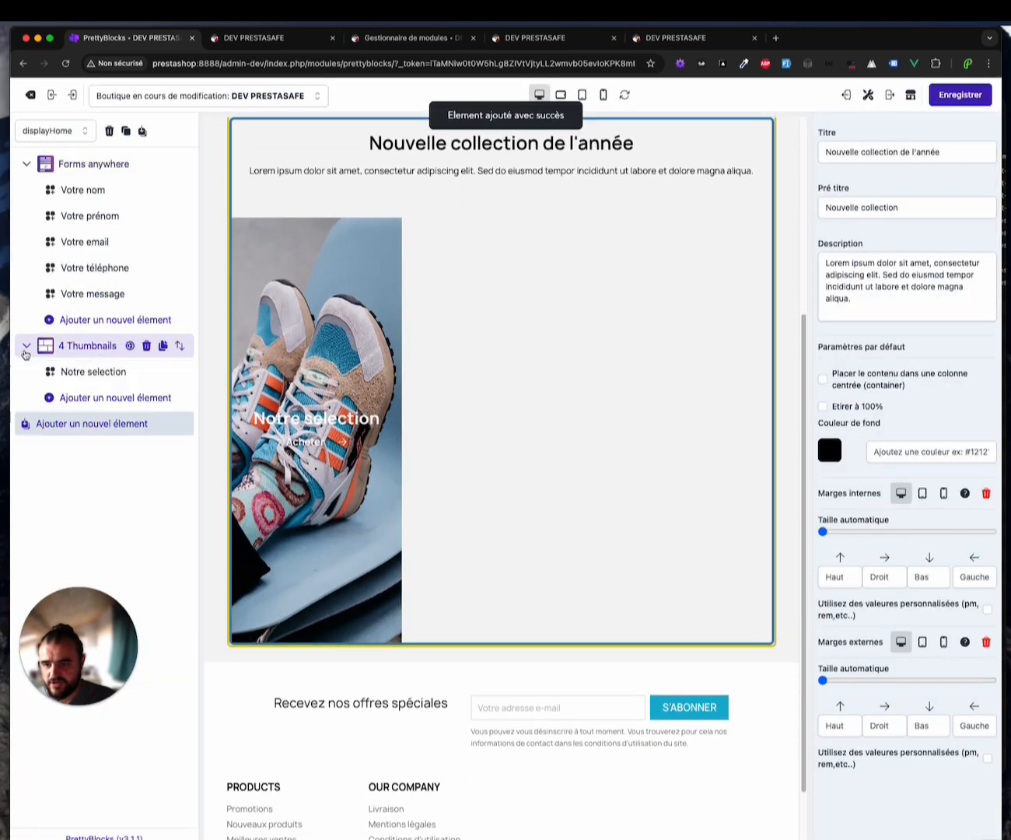
# Add three more elements to the 4 Thumbnails block to fill its four-image layout
pyautogui.click(86, 399)
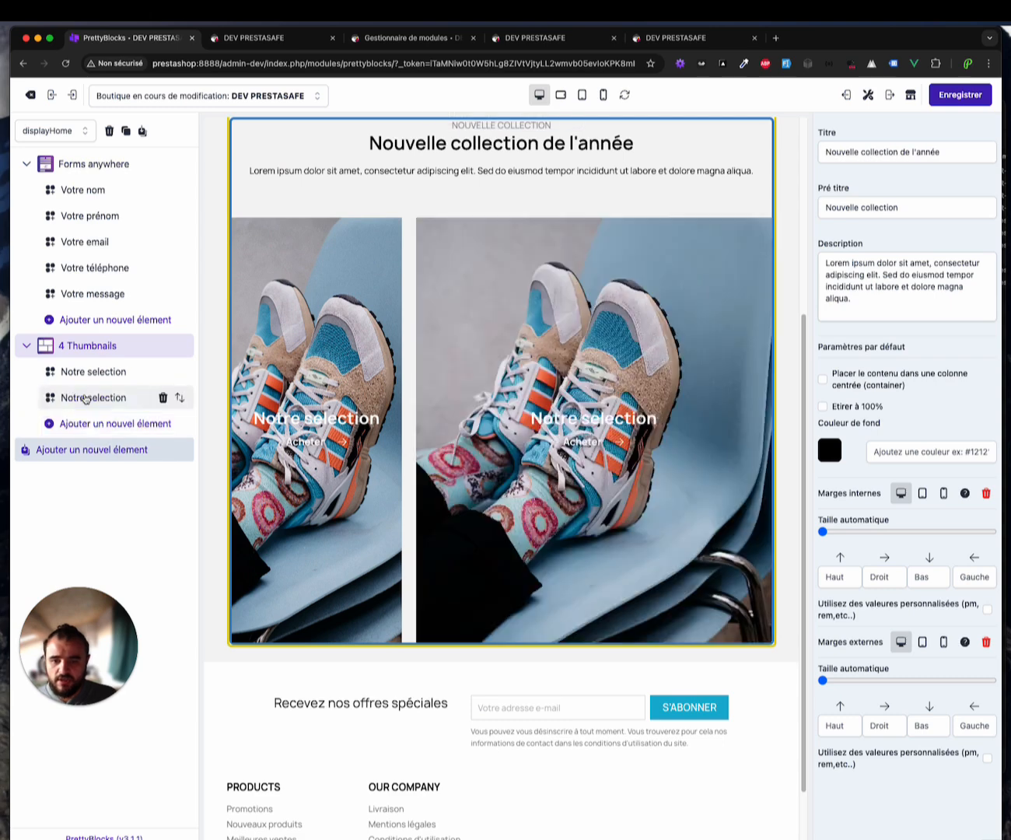
pyautogui.click(82, 421)
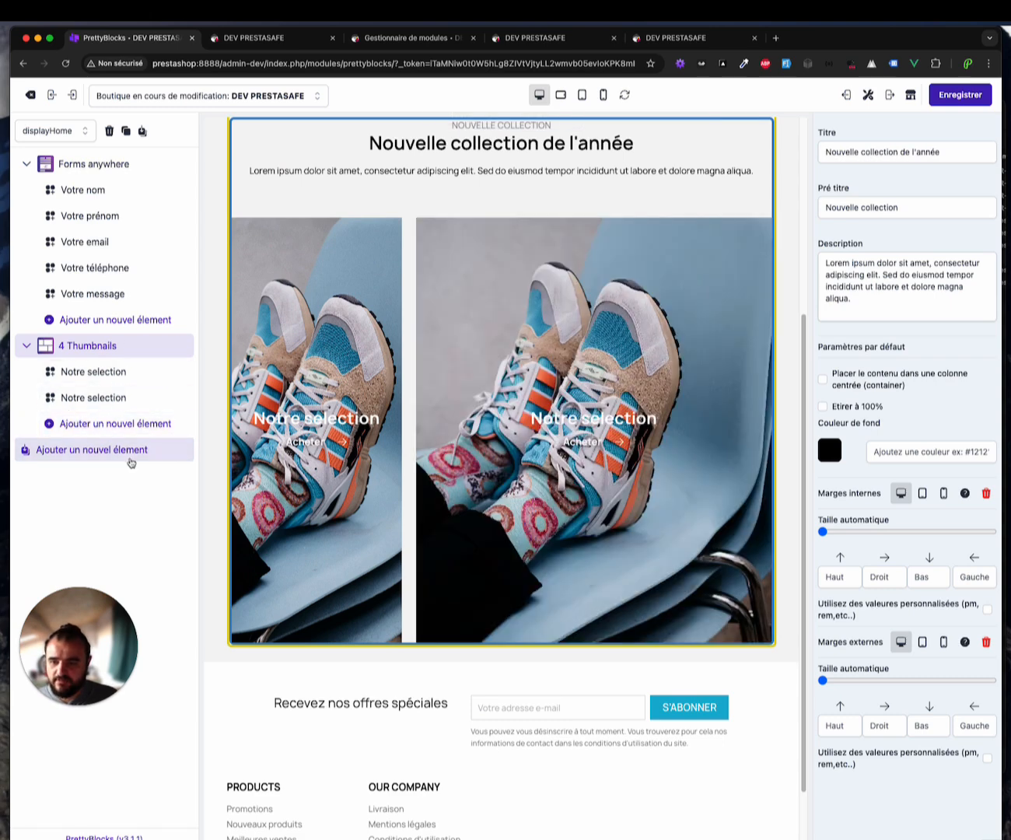
pyautogui.scroll(-3, 498, 396)
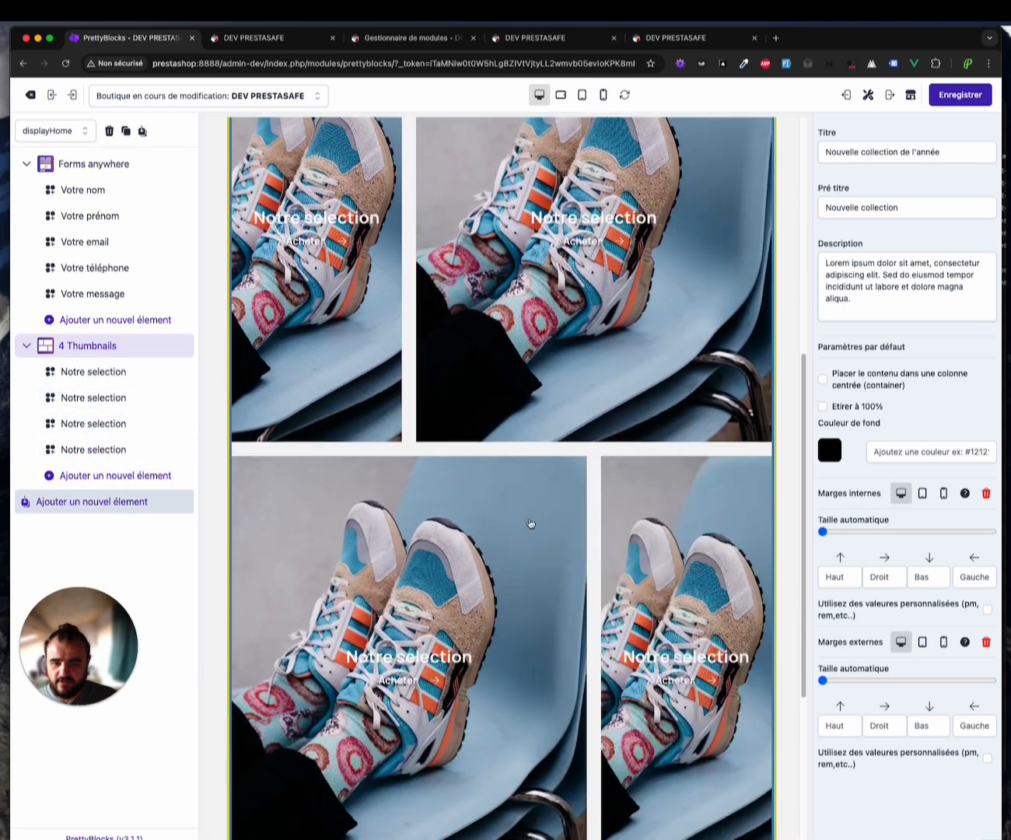
pyautogui.scroll(-1, 557, 532)
pyautogui.scroll(3, 415, 249)
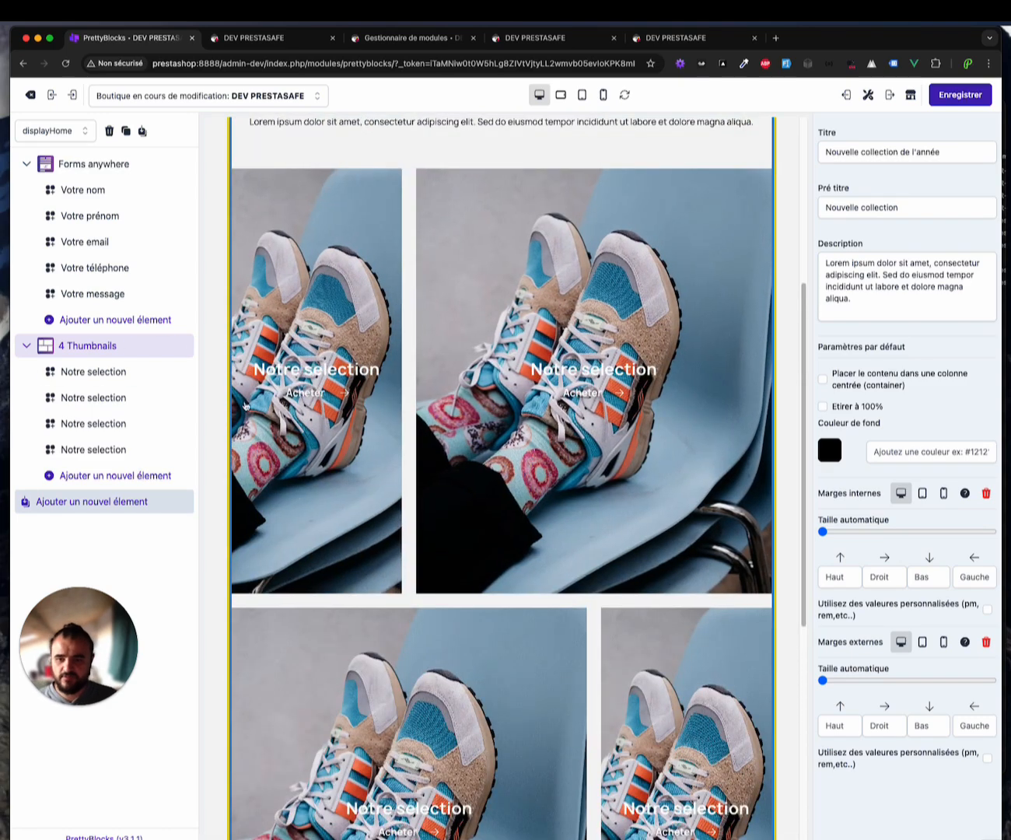
# Replace the first thumbnail's cover image with the wooden watch photo and the second's with the photo of several dark watches
pyautogui.click(78, 372)
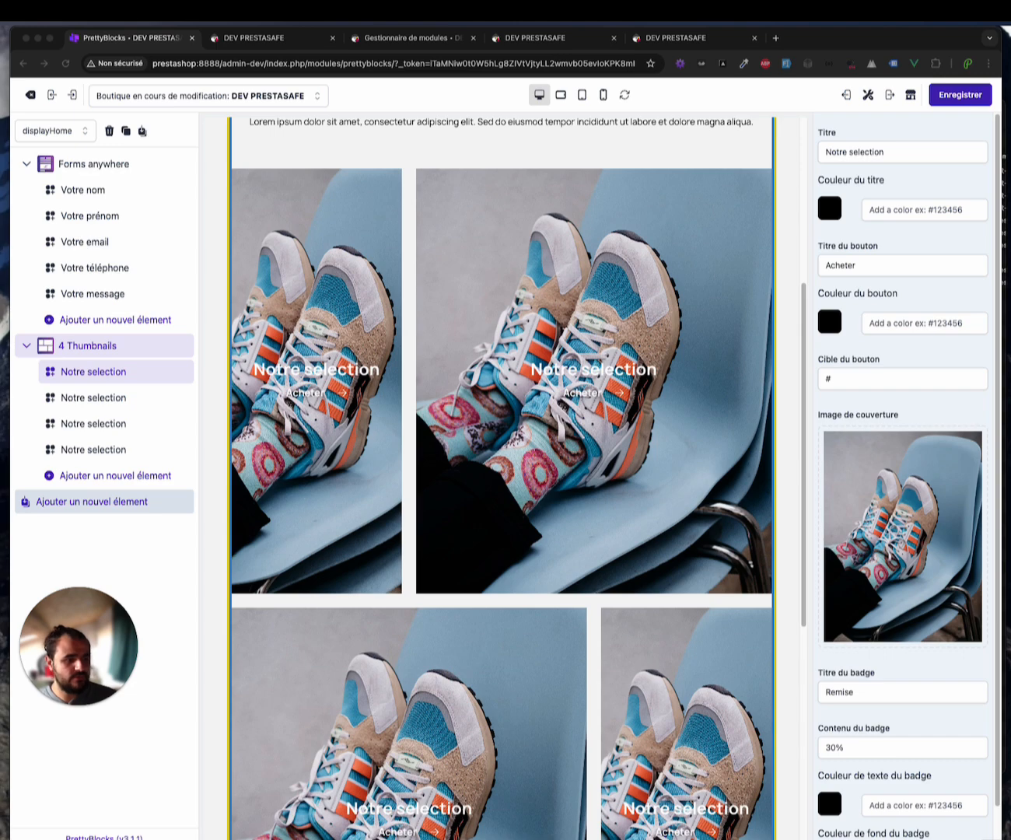
pyautogui.moveTo(1010, 472); pyautogui.dragTo(943, 558)
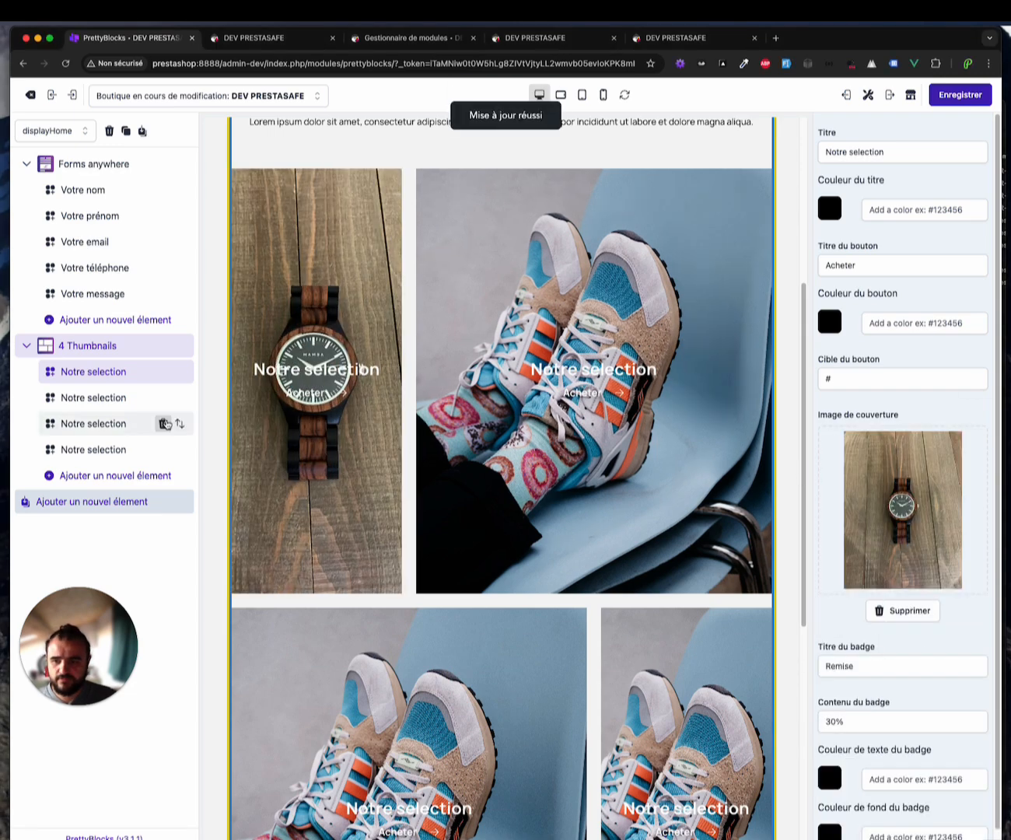
pyautogui.click(111, 402)
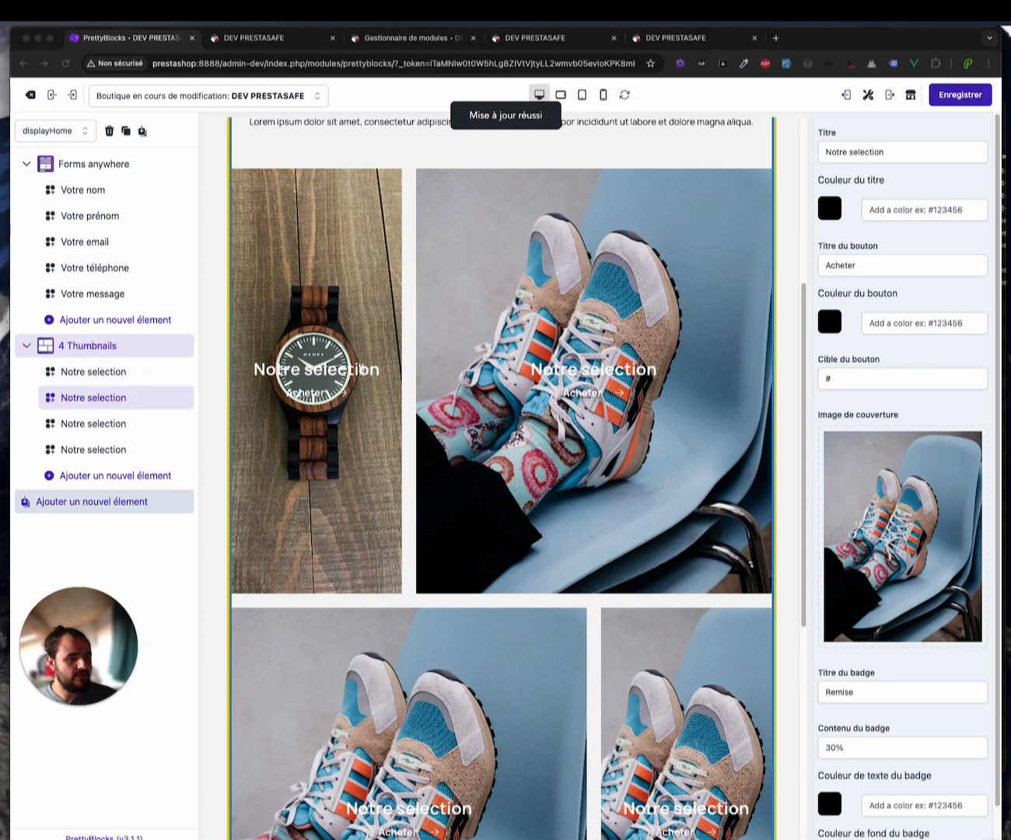
pyautogui.press('space')
pyautogui.moveTo(1010, 513); pyautogui.dragTo(938, 520)
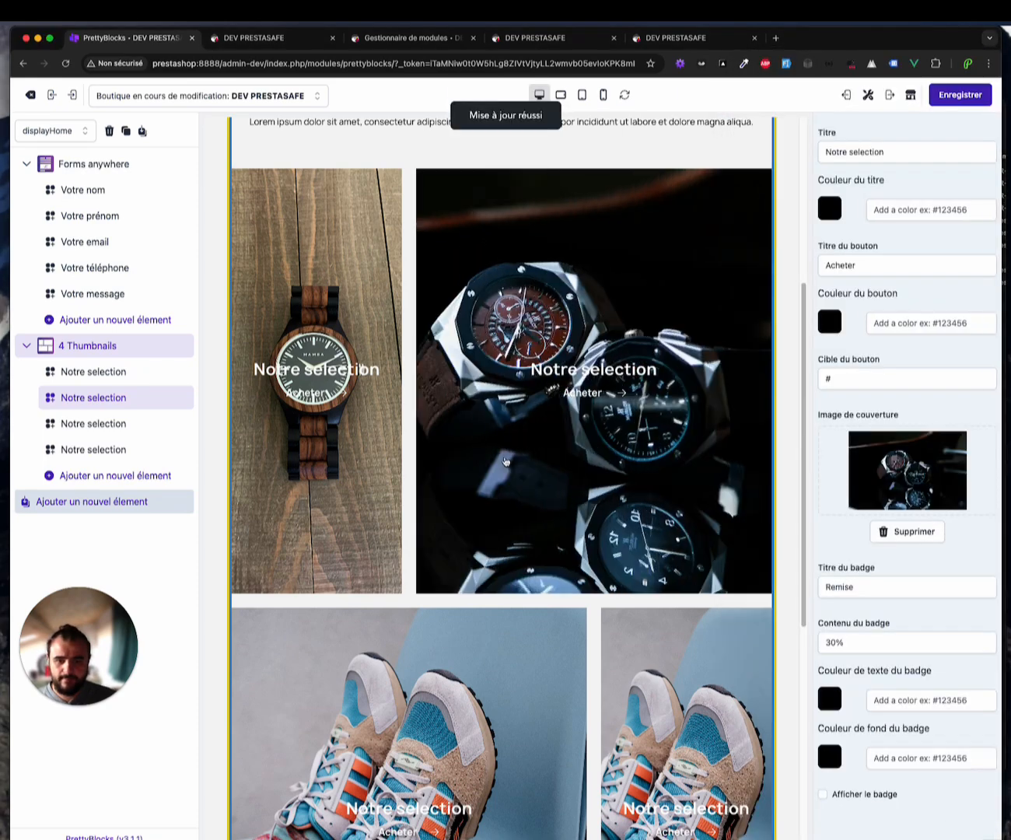
# Replace the third thumbnail's cover image with the brown leather-strap watch photo and the fourth's with studio-crevettes-ADvixEYm5qE-unsplash.jpg
pyautogui.scroll(-2, 507, 520)
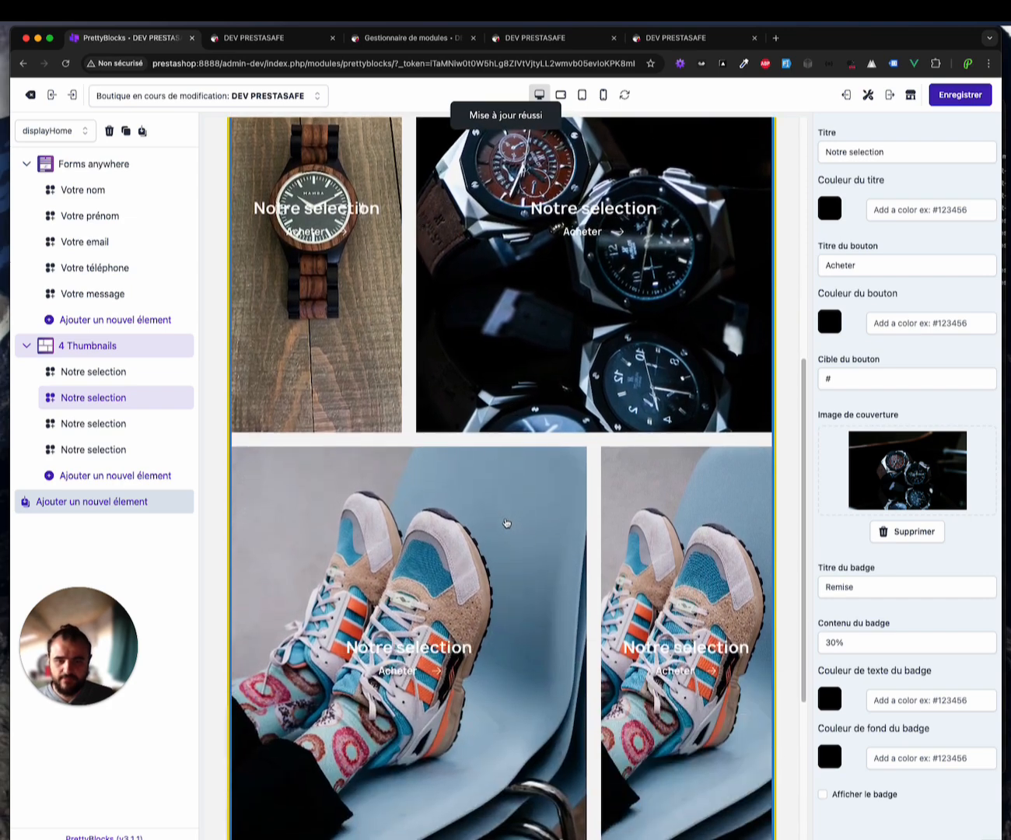
pyautogui.click(93, 423)
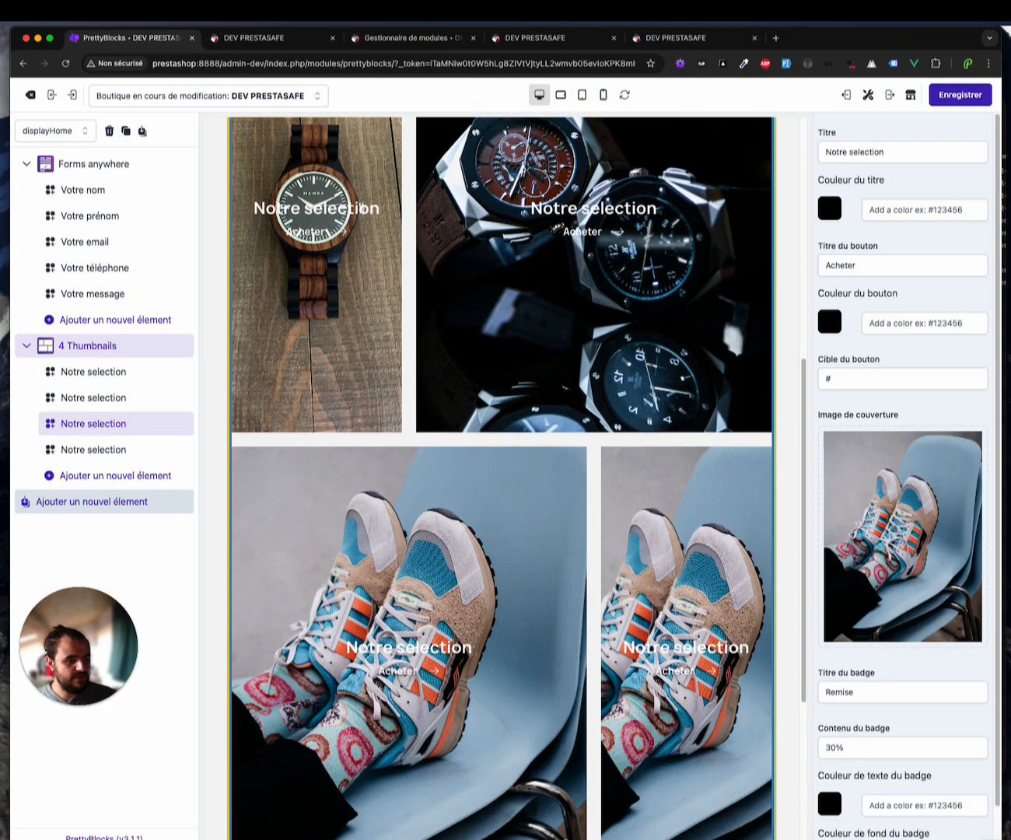
pyautogui.press('super+Tab')
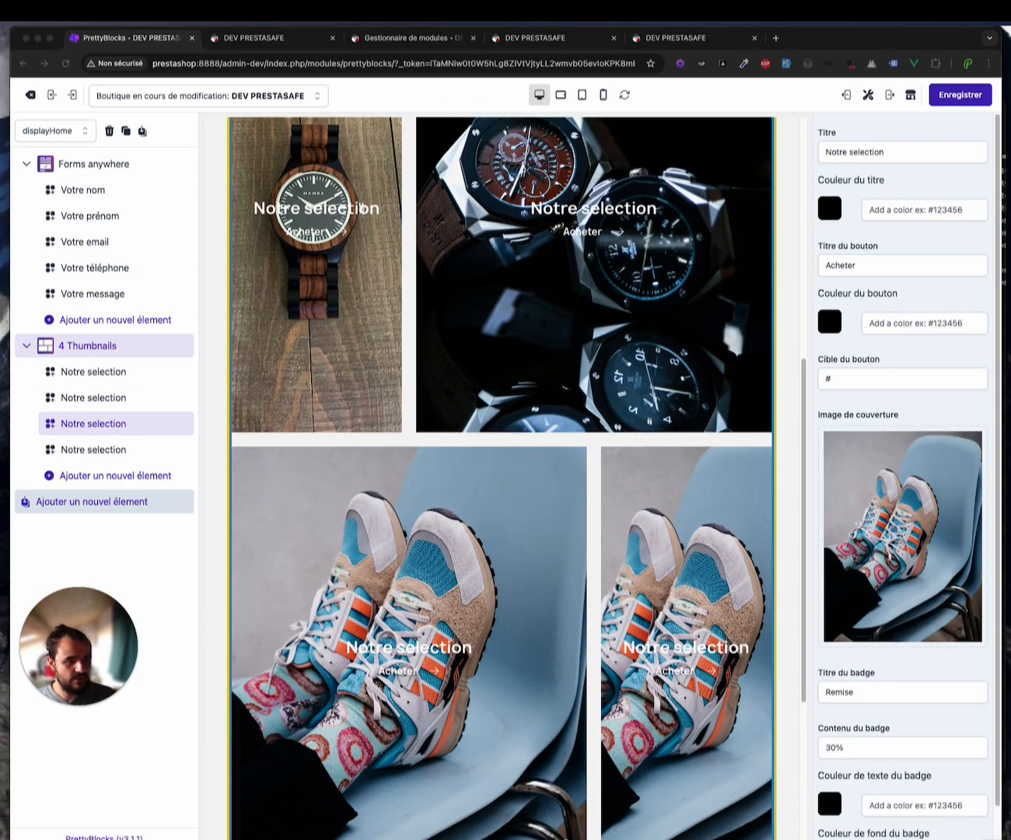
pyautogui.moveTo(1009, 498); pyautogui.dragTo(852, 557)
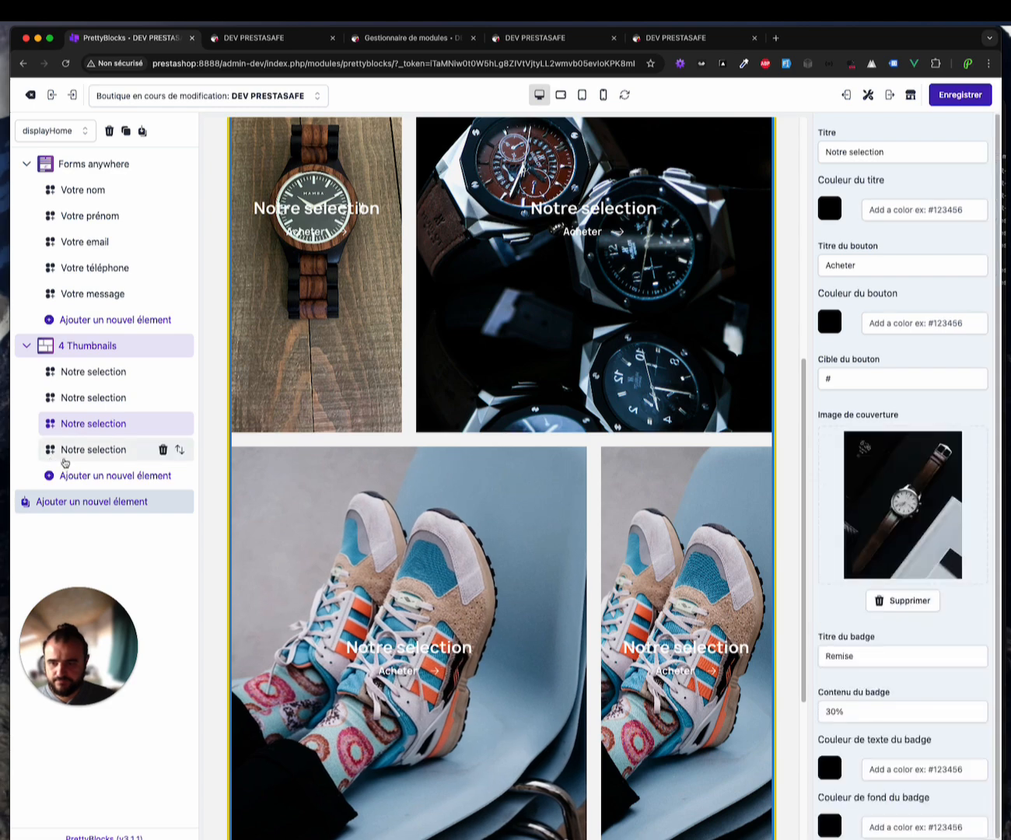
pyautogui.click(66, 457)
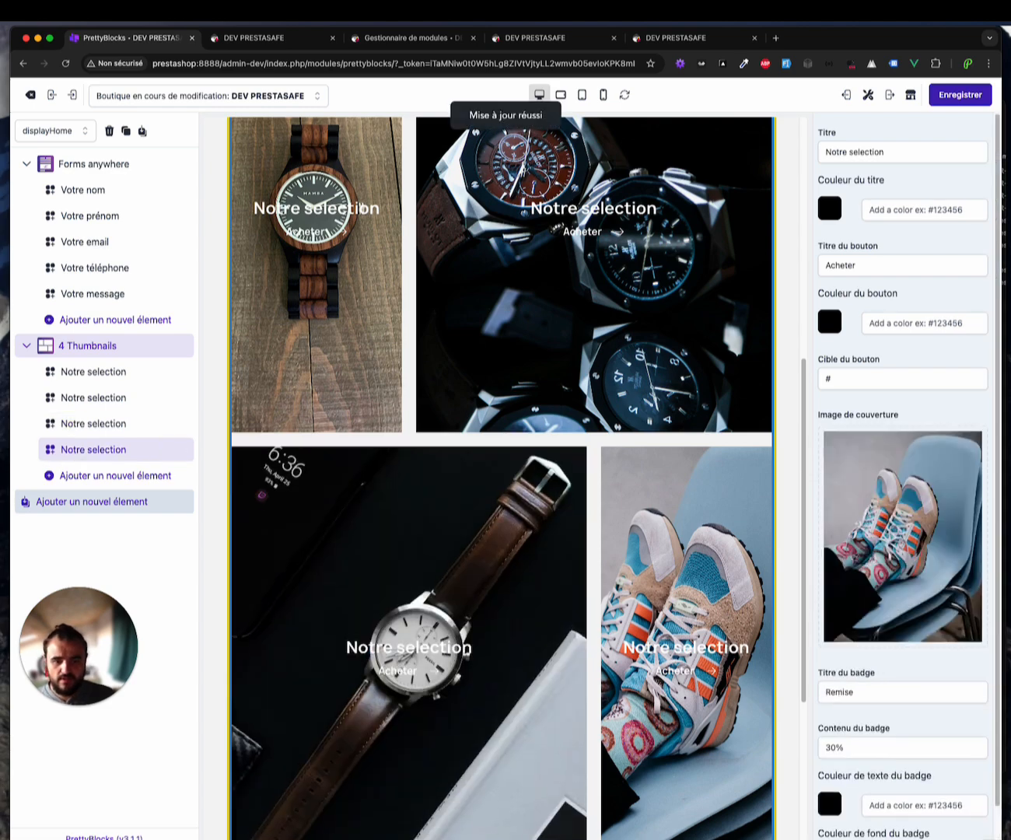
pyautogui.press('super+Tab')
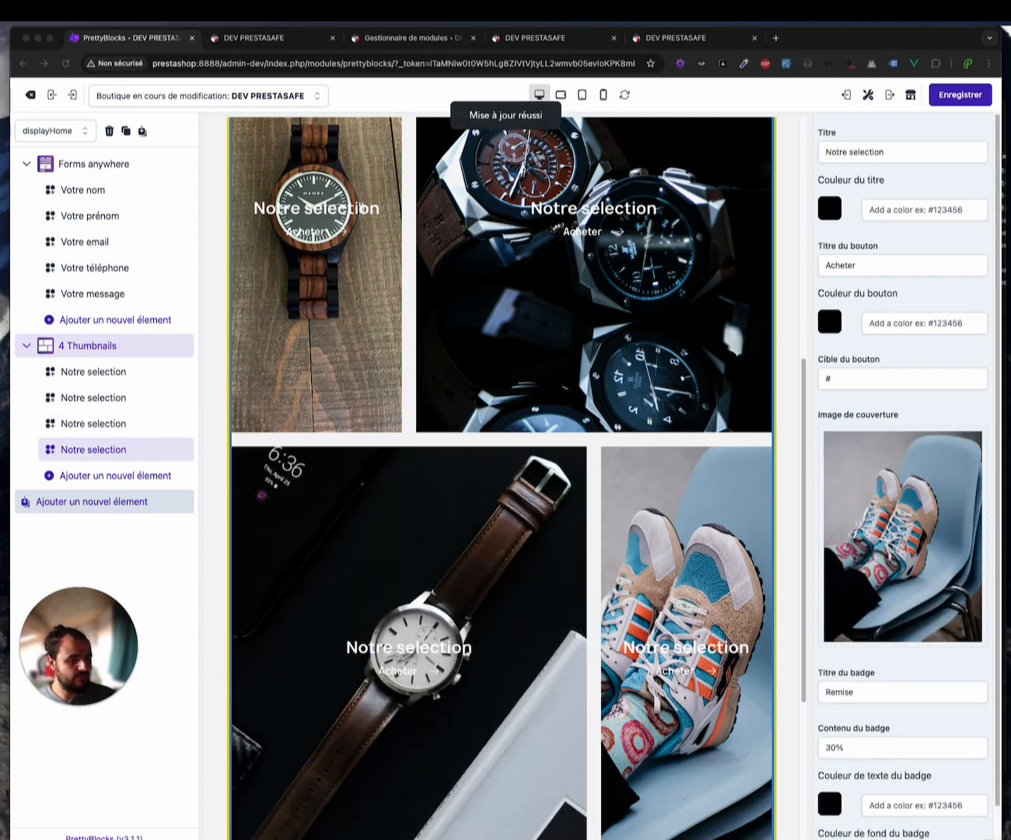
pyautogui.moveTo(1009, 596); pyautogui.dragTo(871, 579)
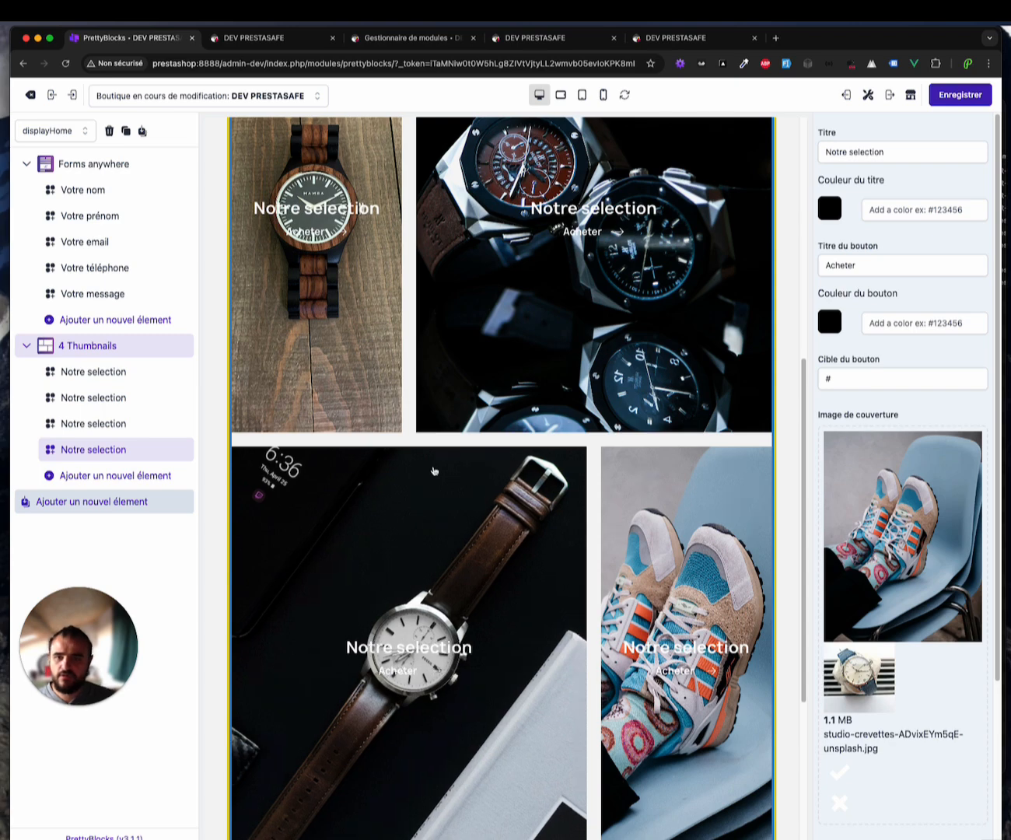
# Examine the four thumbnails in the editor, and view the form, block heading and thumbnails on the shop's front page
pyautogui.scroll(-5, 657, 480)
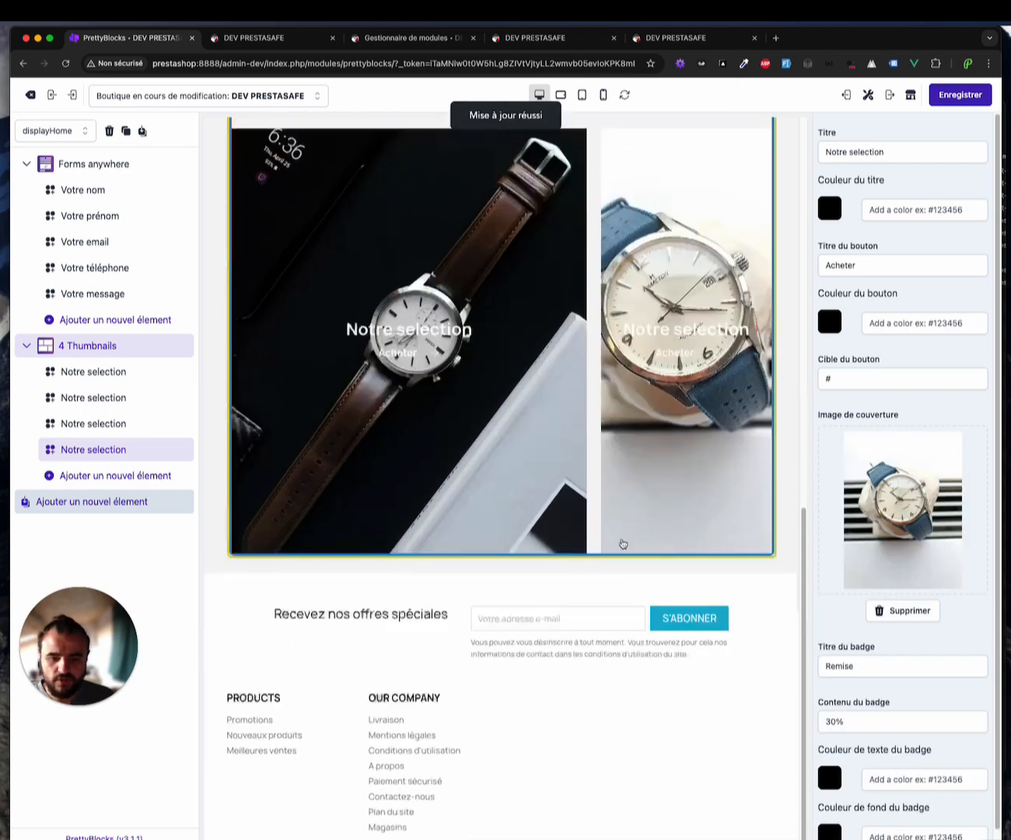
pyautogui.scroll(5, 623, 542)
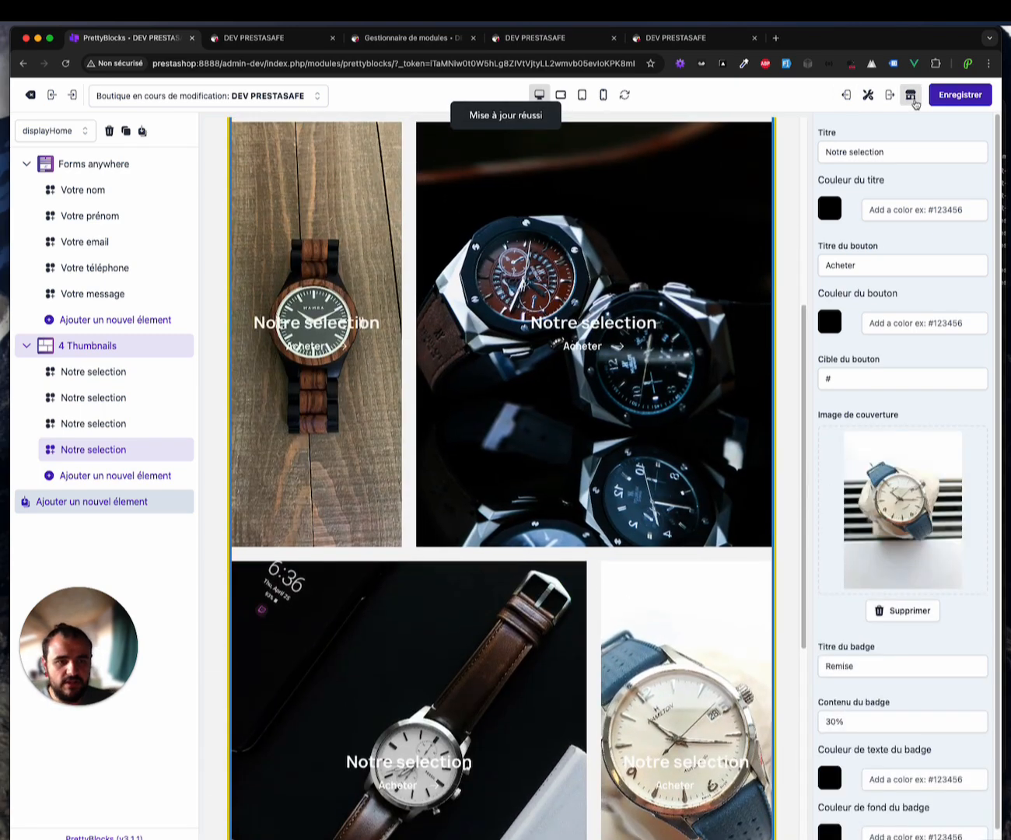
pyautogui.click(911, 95)
pyautogui.scroll(-7, 361, 286)
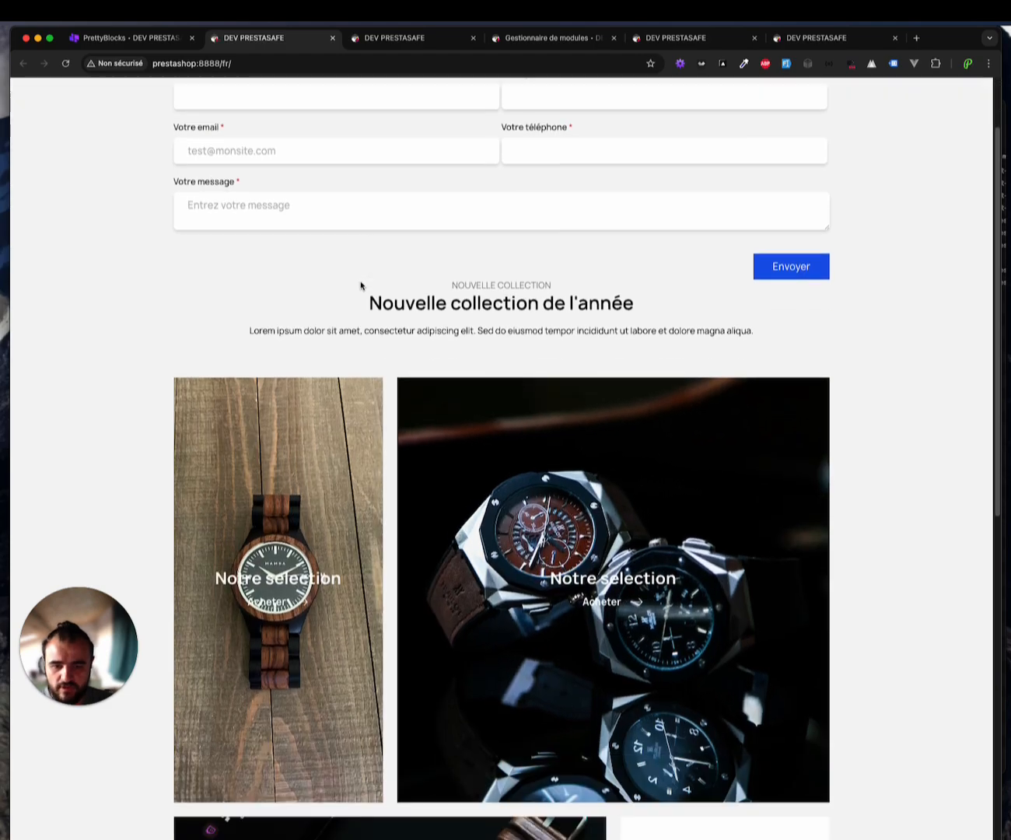
pyautogui.scroll(-1, 462, 554)
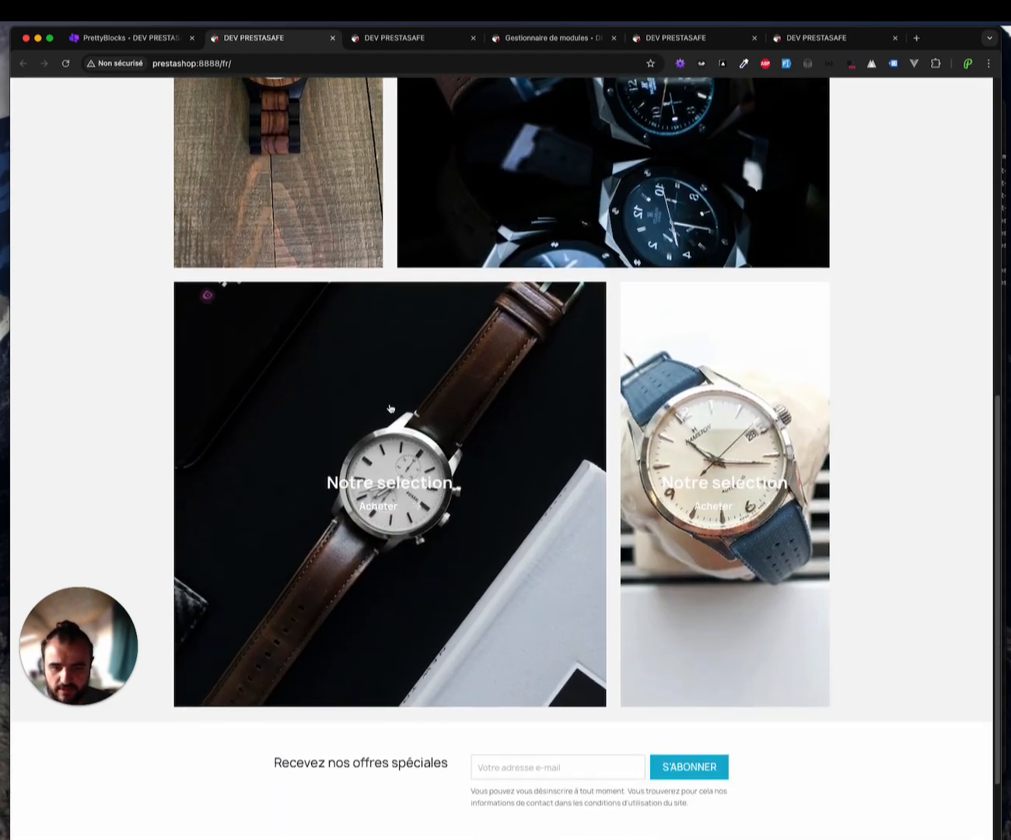
pyautogui.scroll(5, 435, 443)
pyautogui.scroll(2, 435, 443)
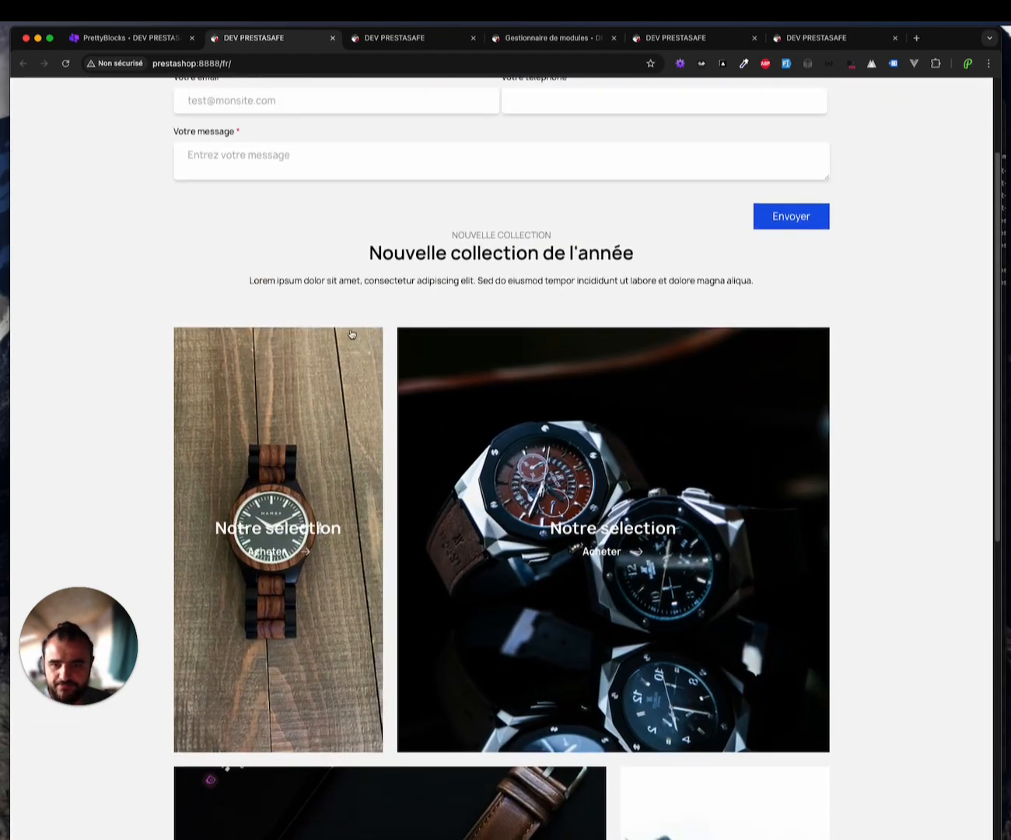
pyautogui.moveTo(431, 258); pyautogui.dragTo(795, 334)
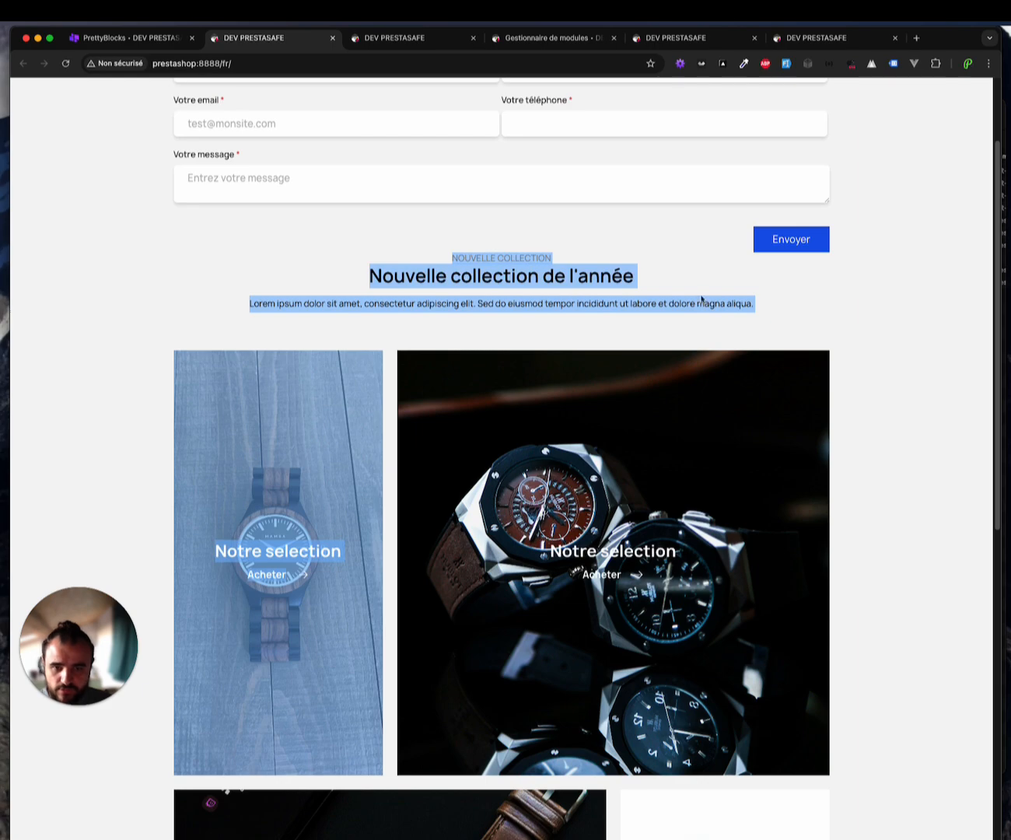
# Return to PrettyBlocks, go through the 4 Thumbnails block's title, pre-title and description, enable Etirer à 100%, and save
pyautogui.click(131, 39)
pyautogui.click(68, 344)
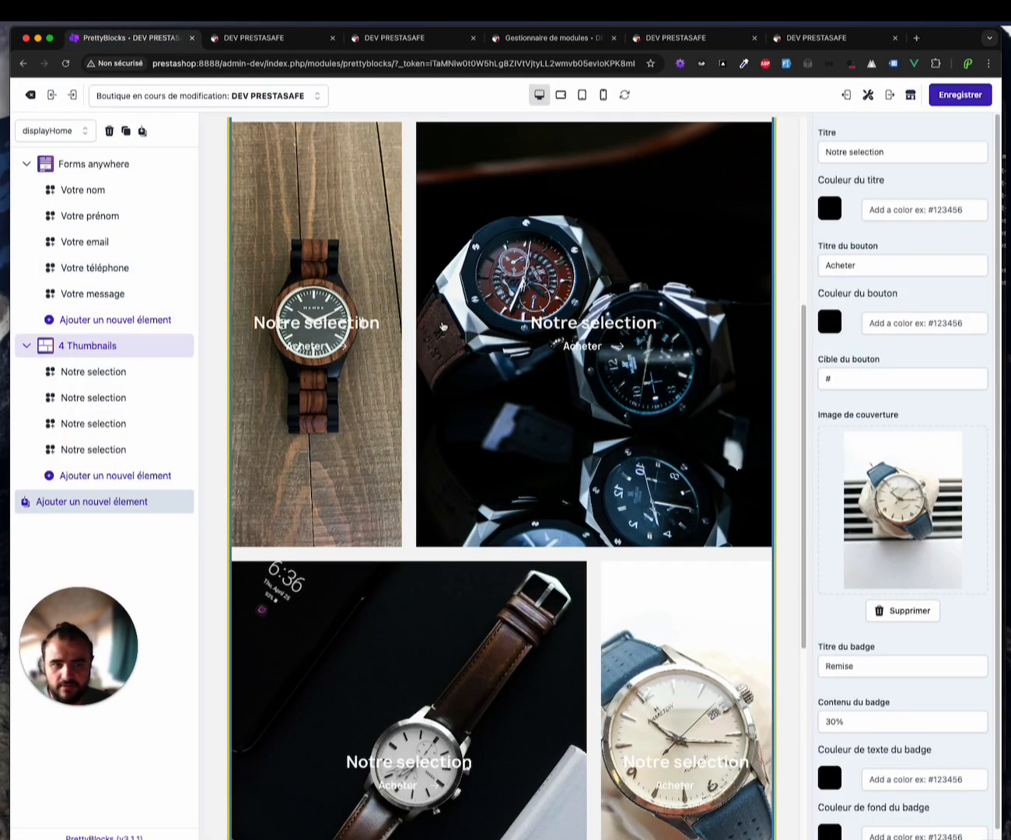
pyautogui.click(973, 154)
pyautogui.press('Tab')
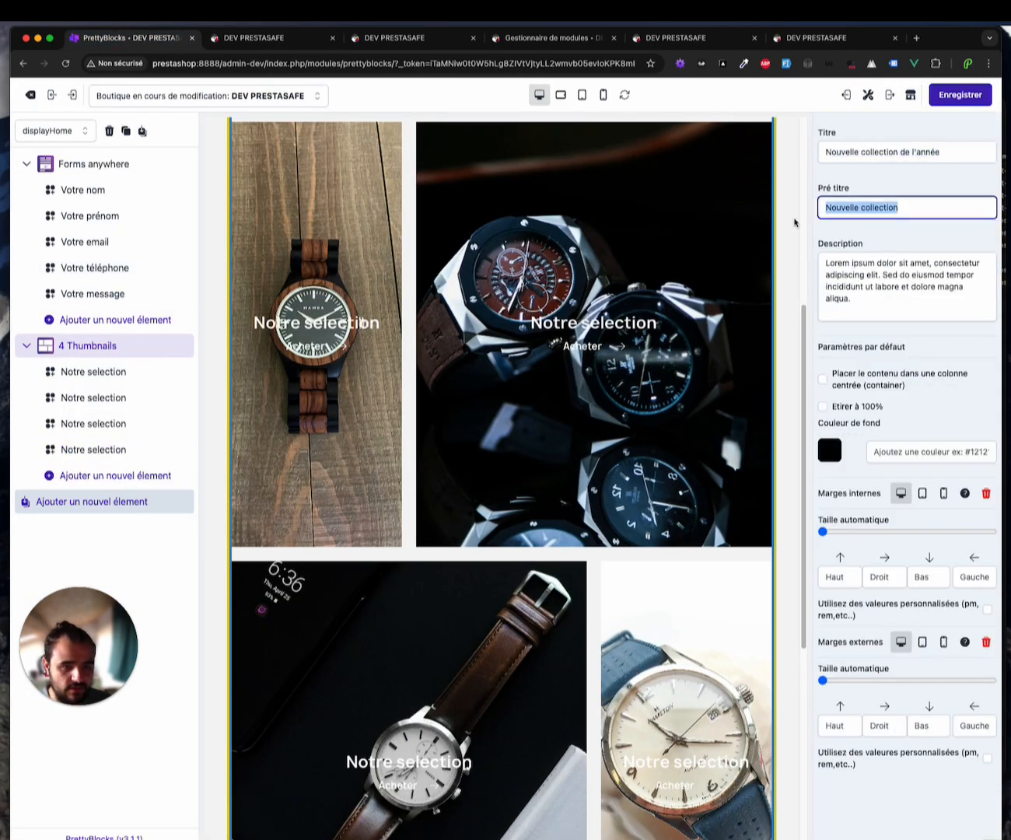
pyautogui.press('Tab')
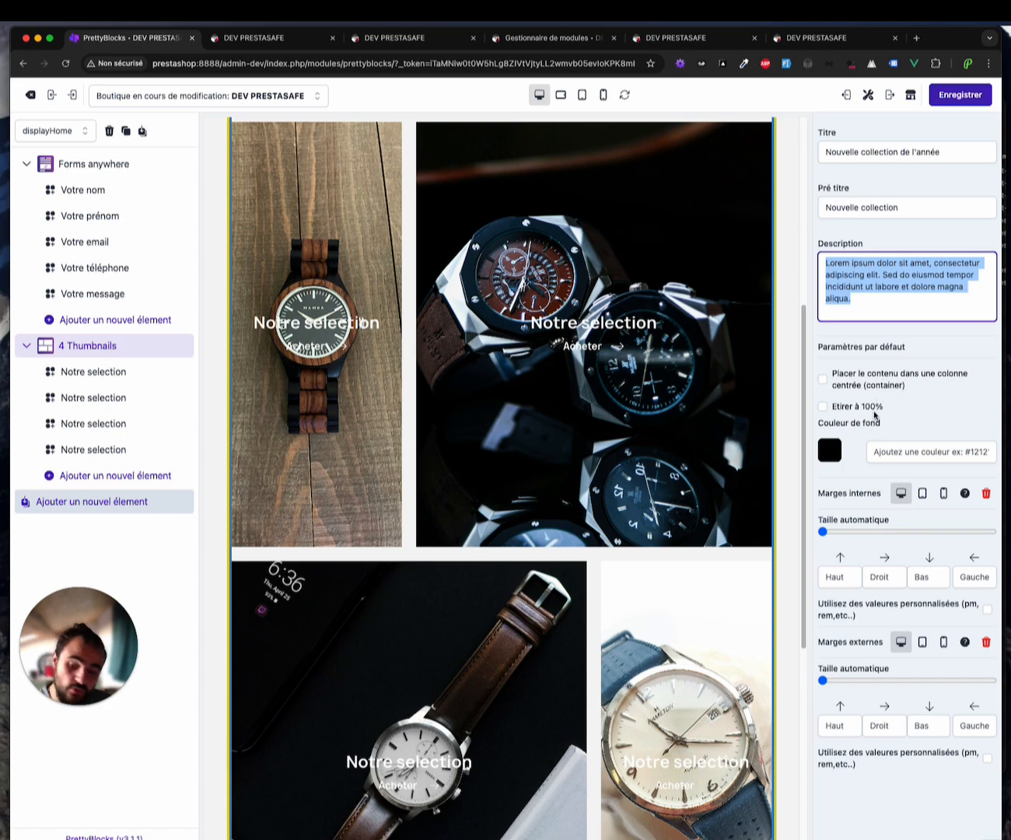
pyautogui.click(872, 411)
pyautogui.click(964, 92)
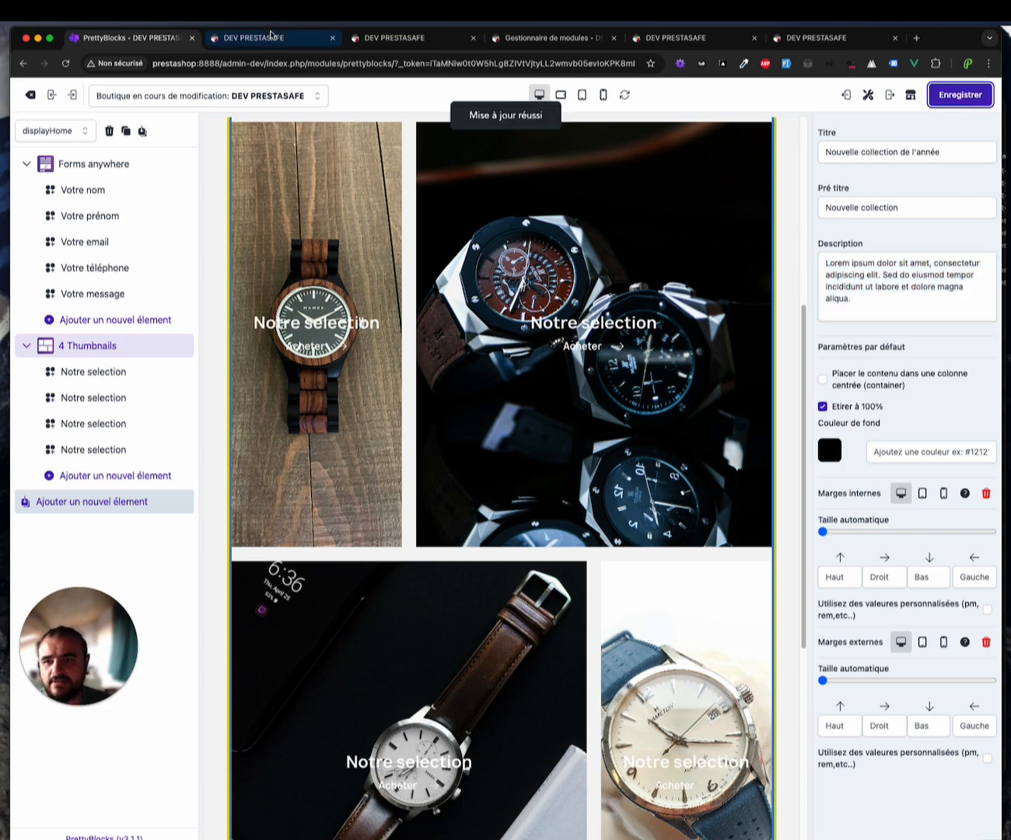
# Reload the shop's front page and check the width of the thumbnails block
pyautogui.click(265, 37)
pyautogui.click(67, 64)
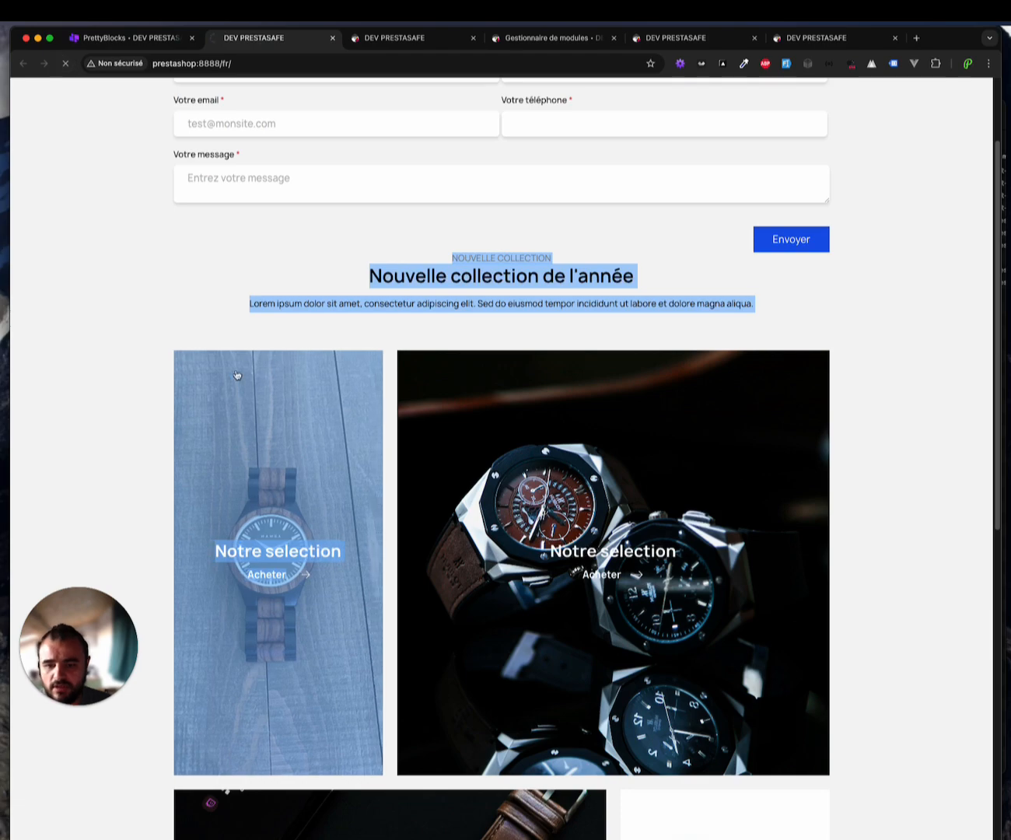
pyautogui.scroll(-7, 916, 437)
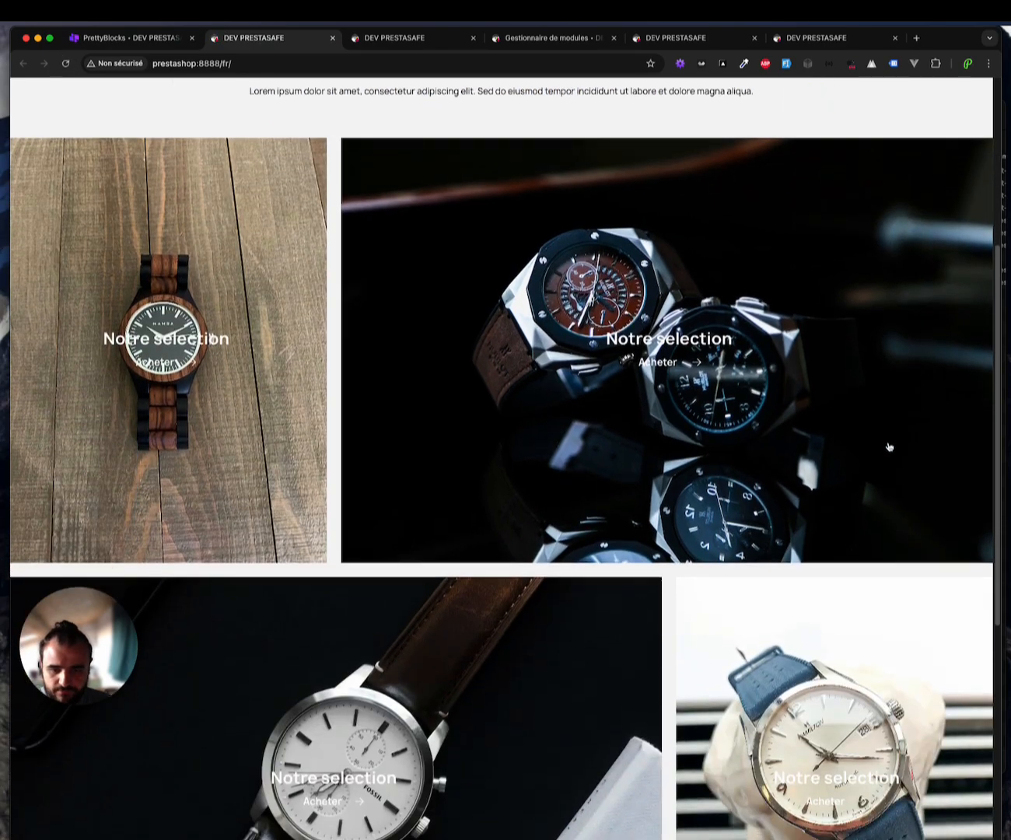
pyautogui.scroll(8, 889, 445)
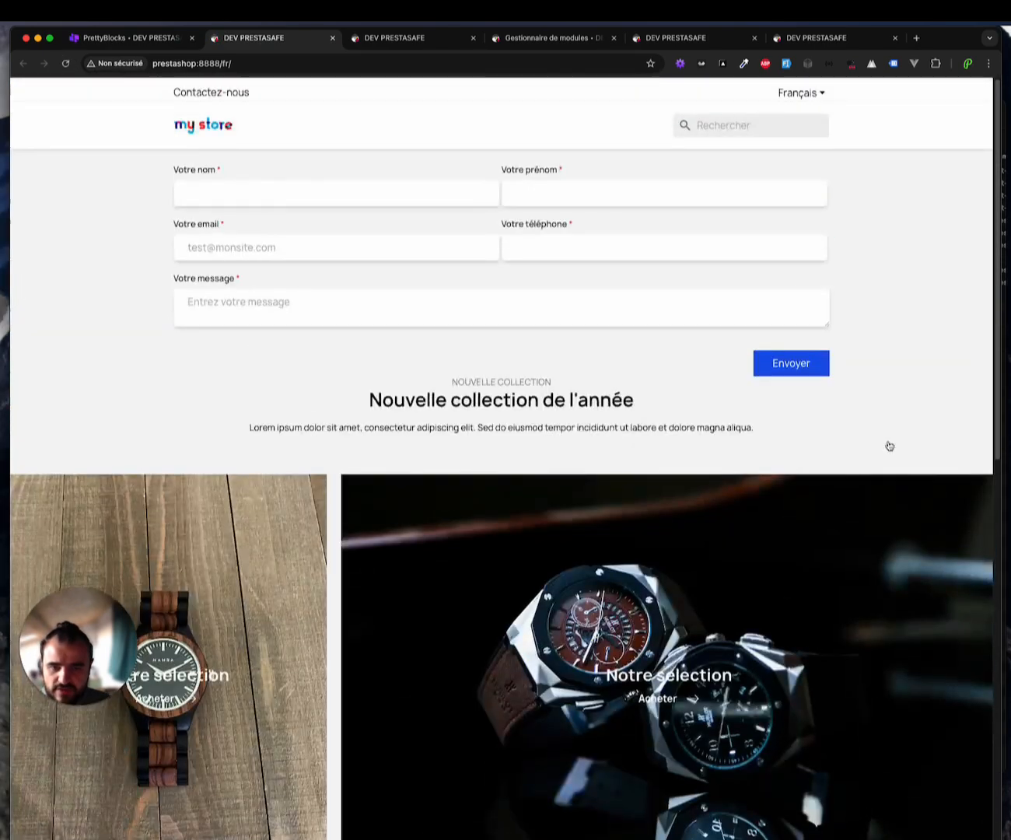
# Examine the contact form, the Nouvelle collection de l'année heading and the four full-width thumbnails on the shop's front page
pyautogui.scroll(-4, 555, 411)
pyautogui.scroll(4, 416, 339)
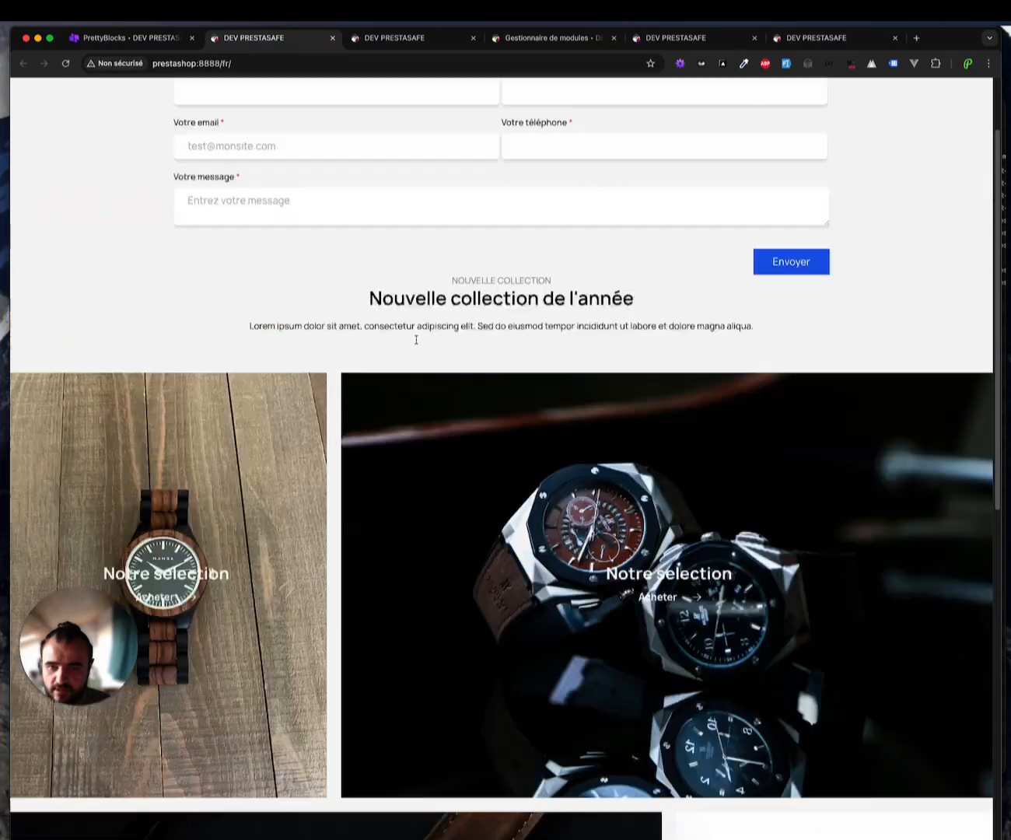
pyautogui.moveTo(175, 165); pyautogui.dragTo(439, 348)
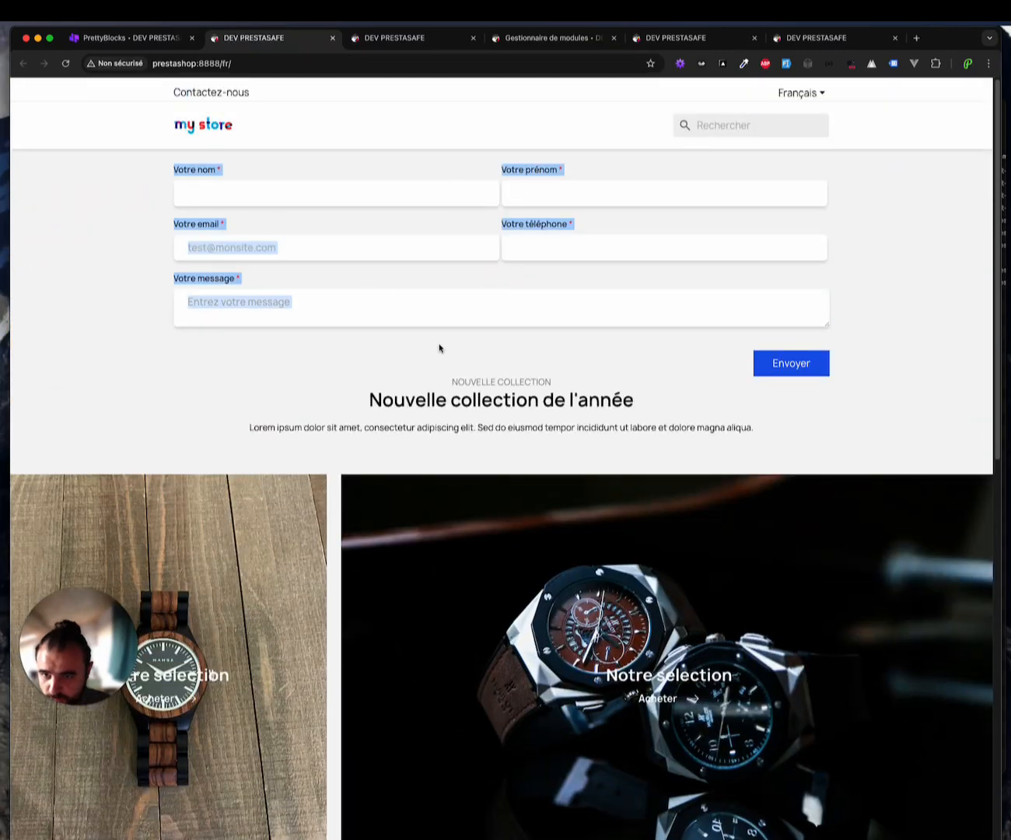
pyautogui.scroll(-1, 257, 383)
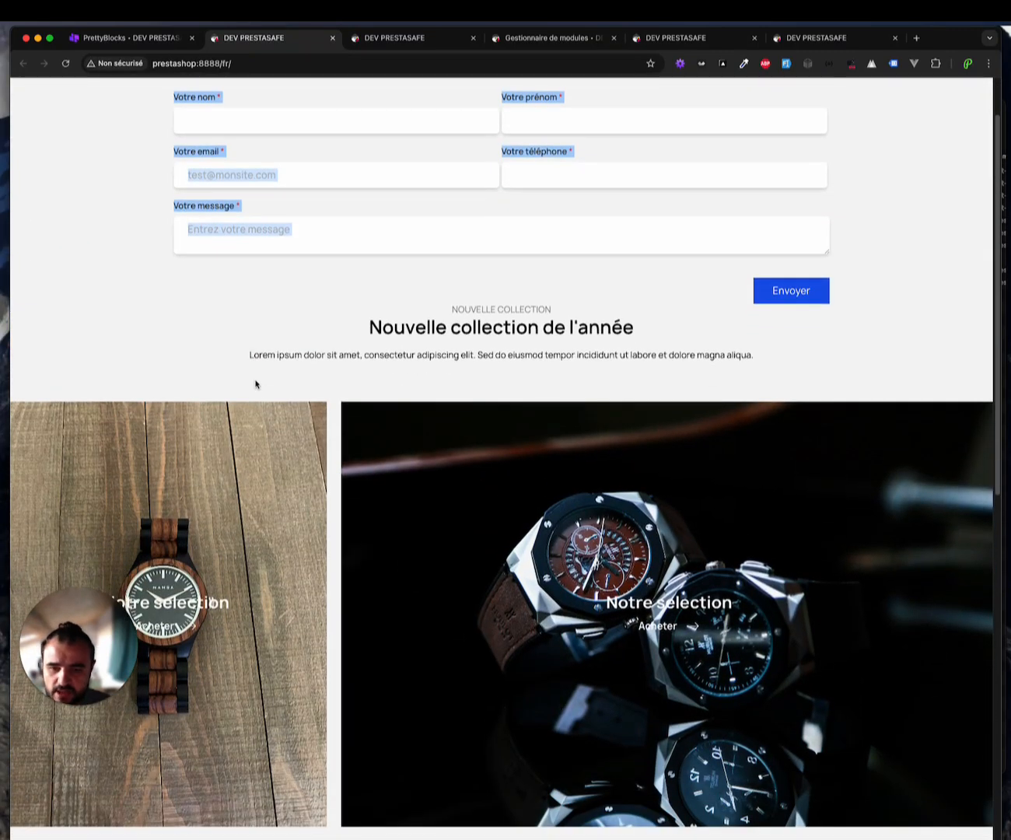
pyautogui.scroll(-6, 256, 385)
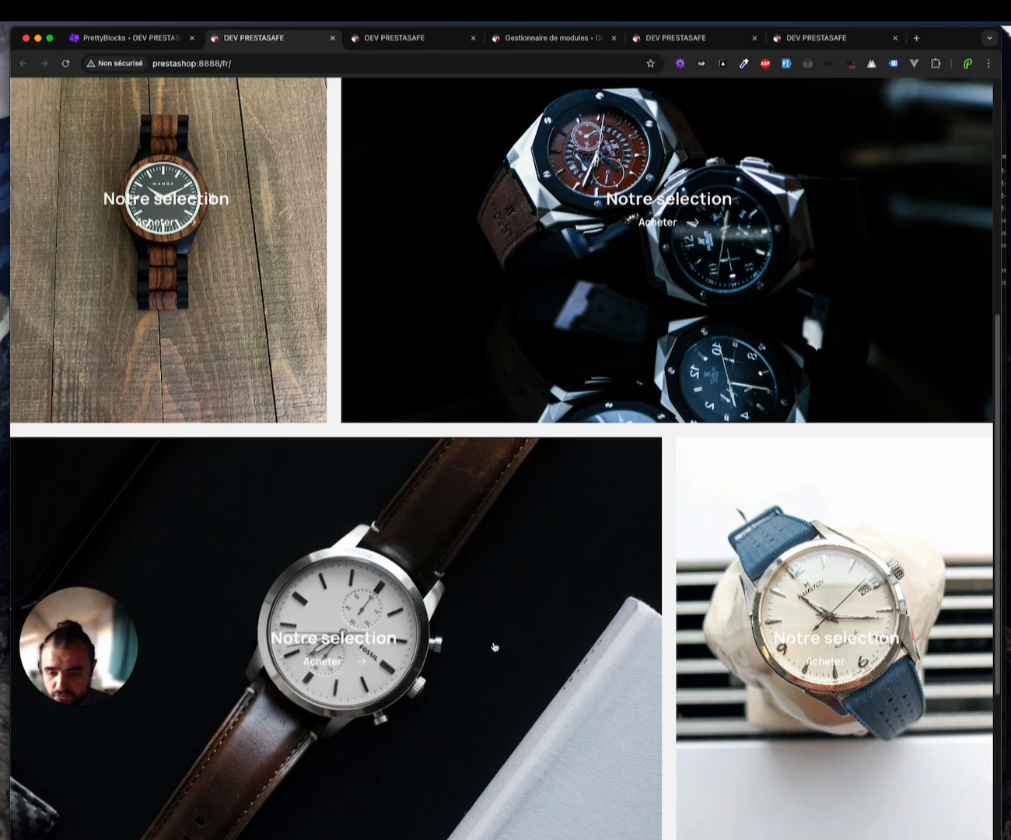
pyautogui.scroll(6, 494, 648)
pyautogui.scroll(-9, 494, 646)
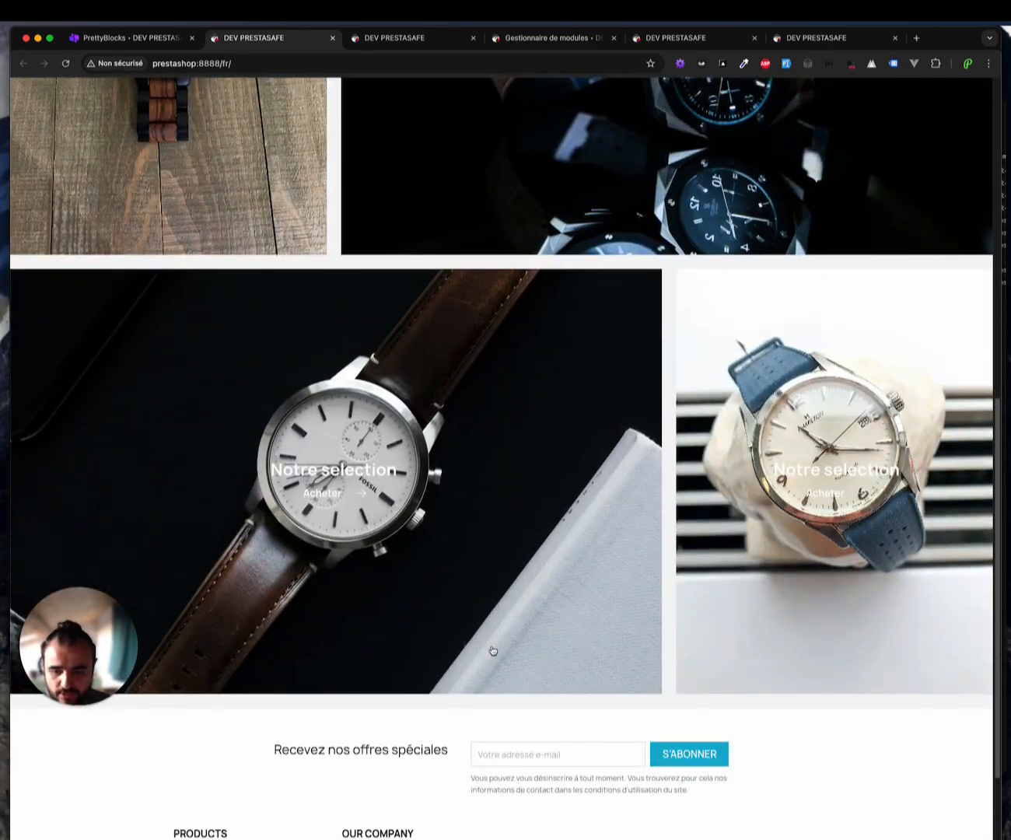
pyautogui.scroll(9, 492, 650)
pyautogui.scroll(-11, 493, 651)
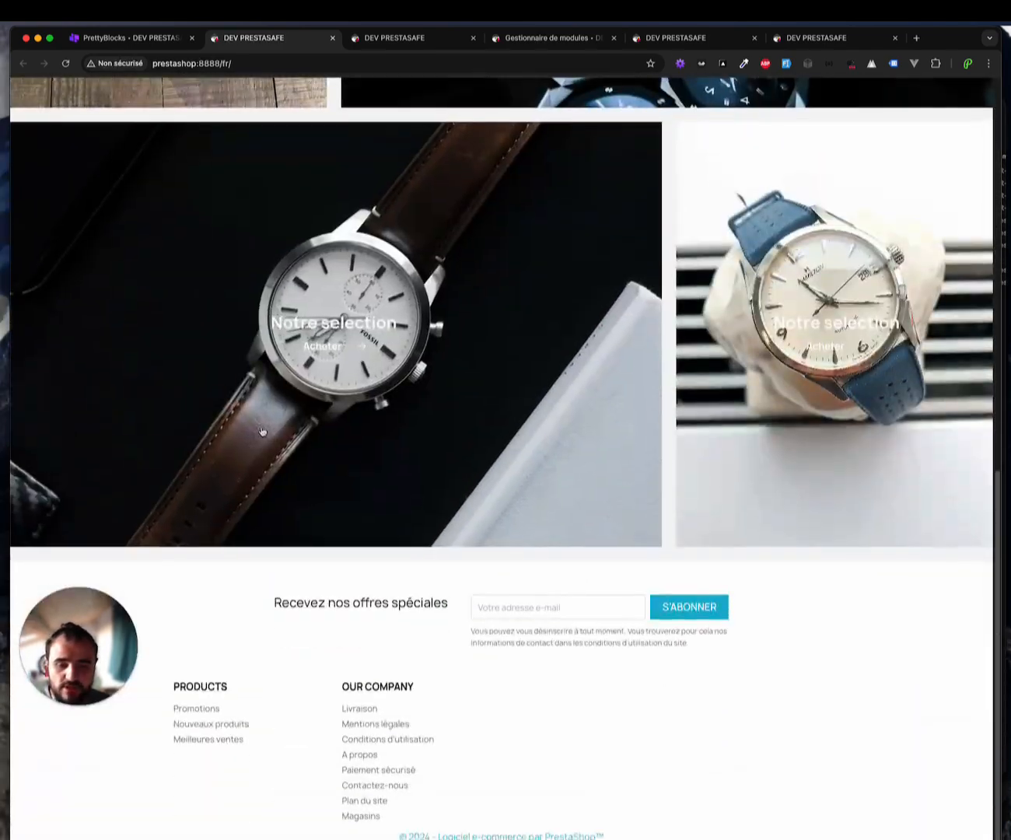
pyautogui.scroll(7, 553, 317)
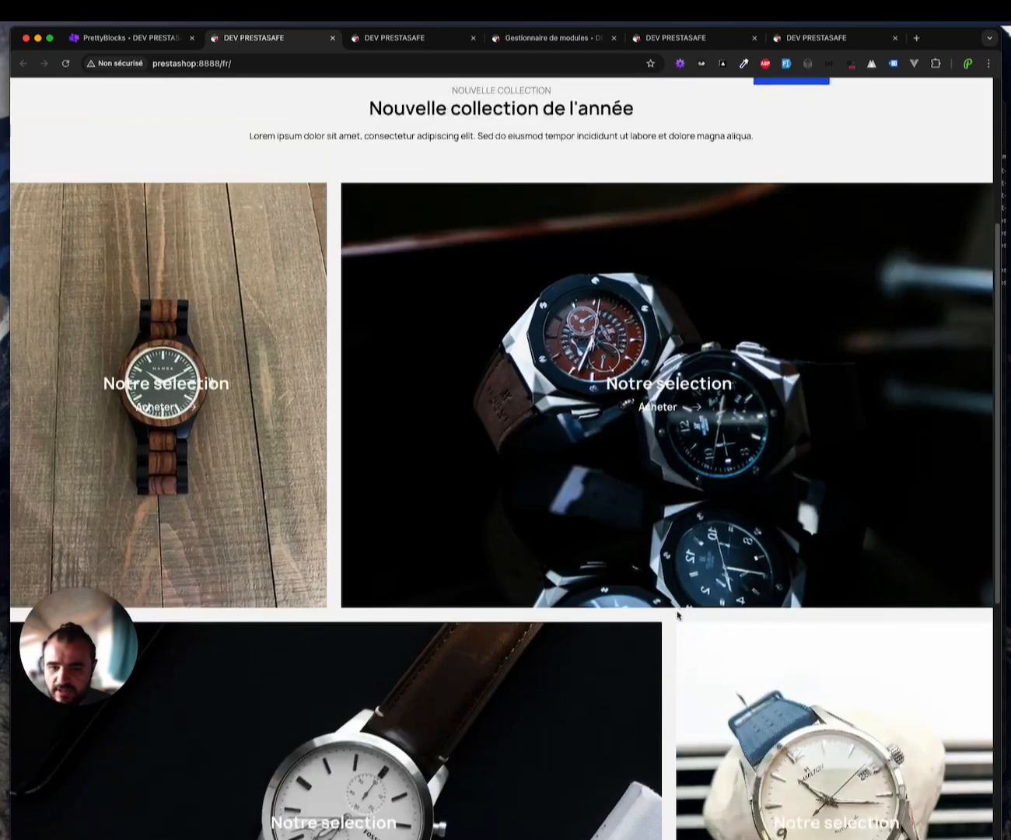
pyautogui.scroll(-1, 582, 330)
pyautogui.scroll(5, 583, 329)
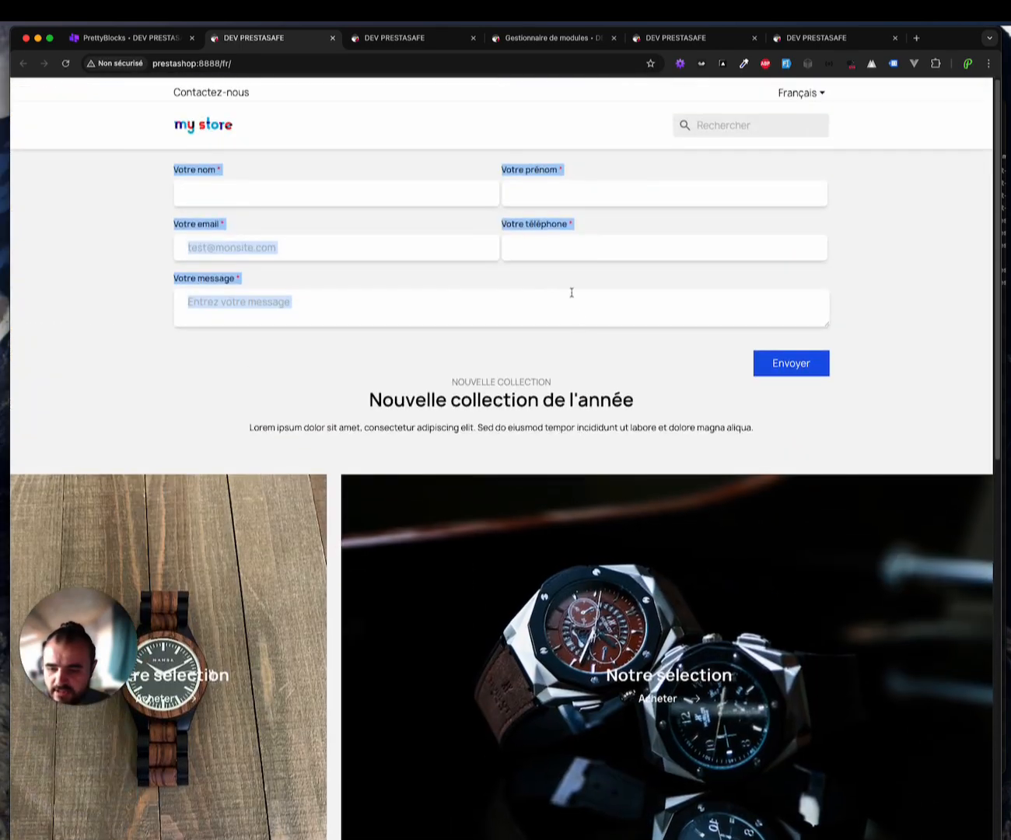
pyautogui.scroll(-5, 571, 291)
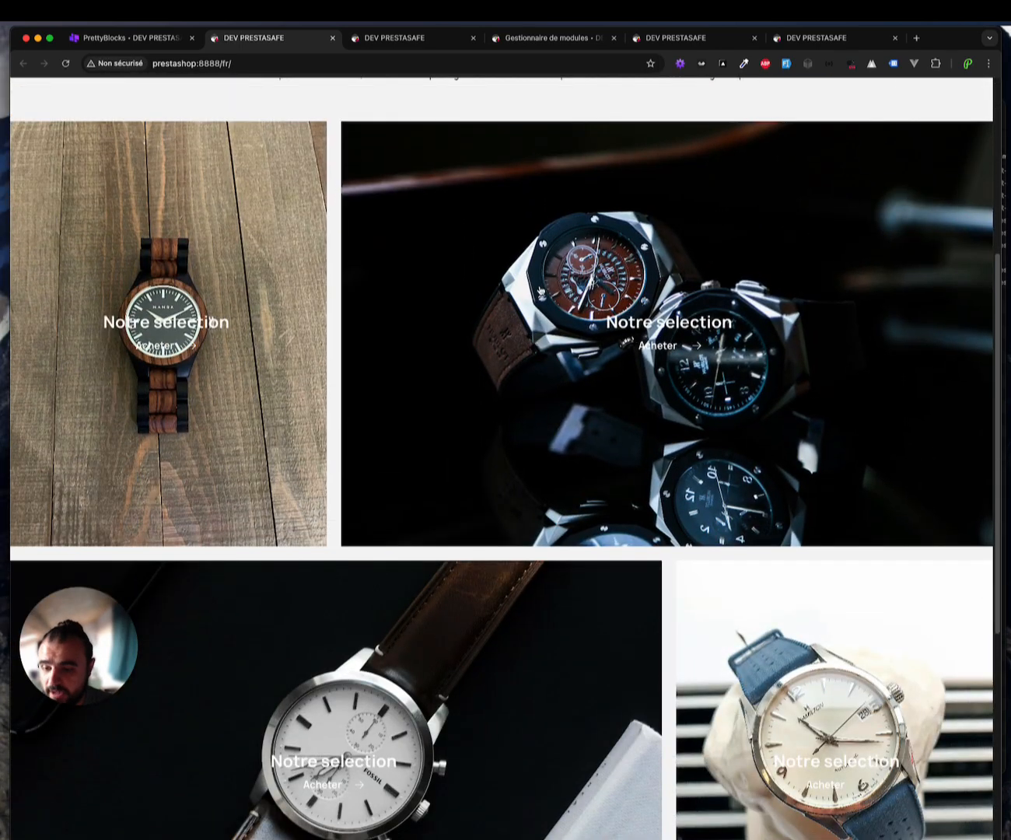
pyautogui.scroll(4, 545, 289)
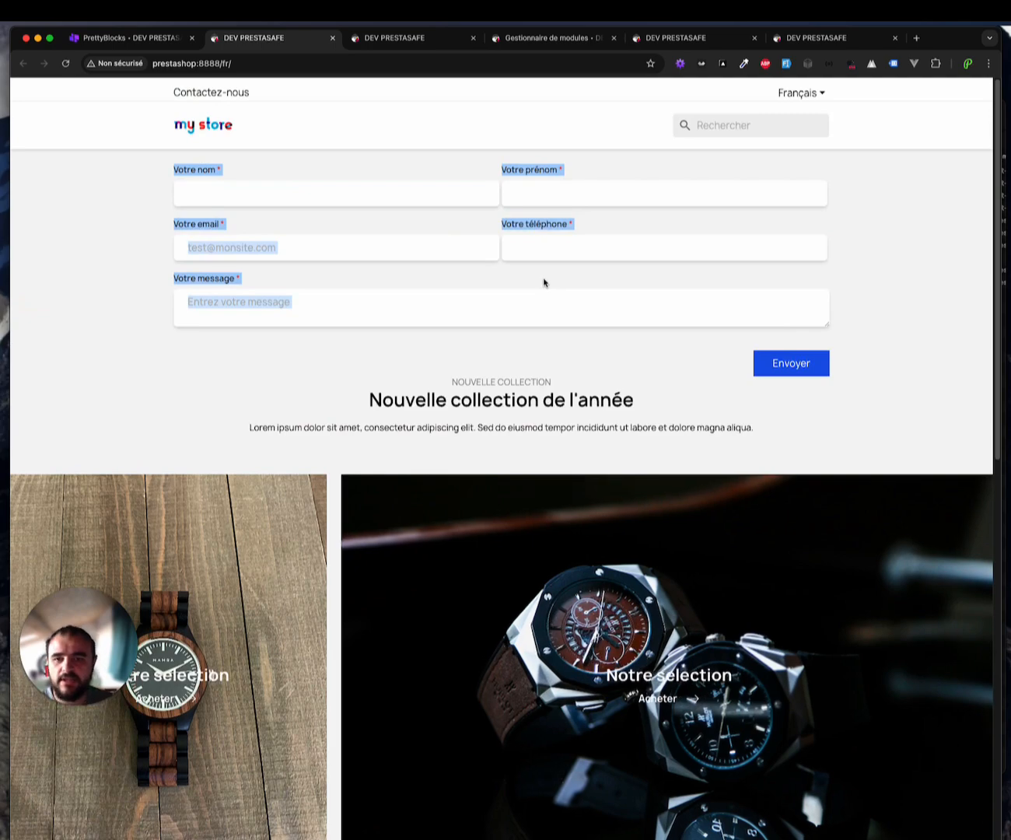
pyautogui.scroll(-2, 243, 341)
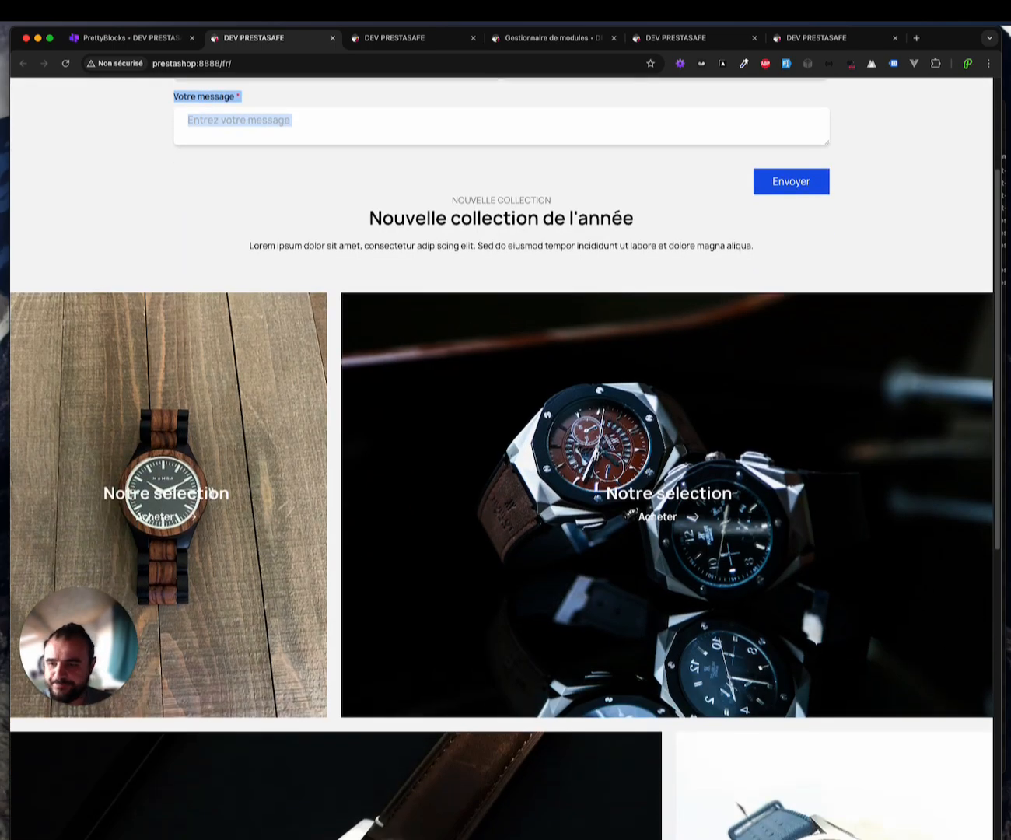
pyautogui.scroll(-7, 583, 331)
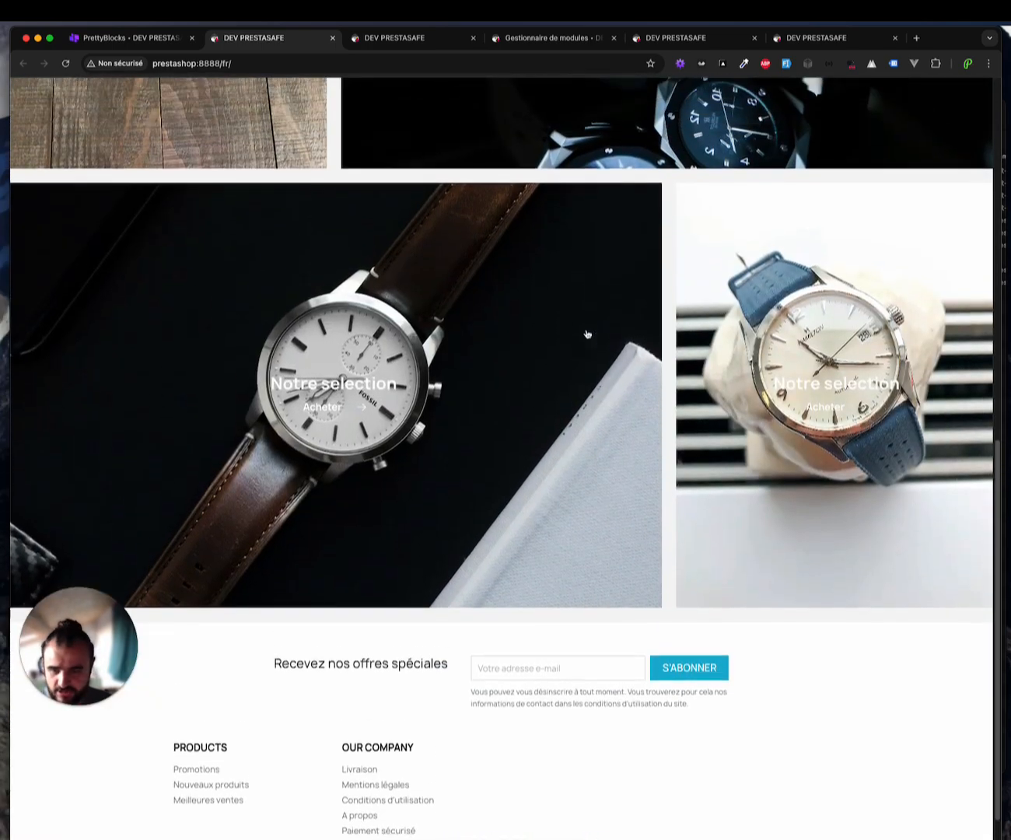
pyautogui.scroll(5, 585, 342)
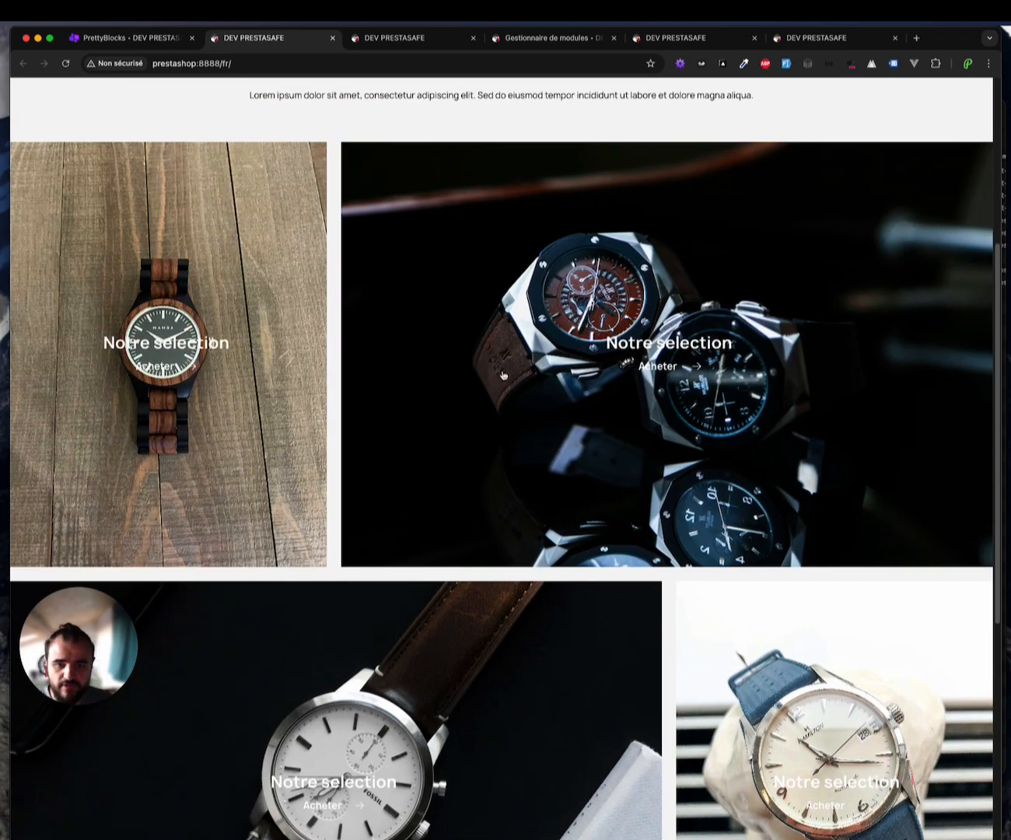
pyautogui.scroll(-2, 408, 480)
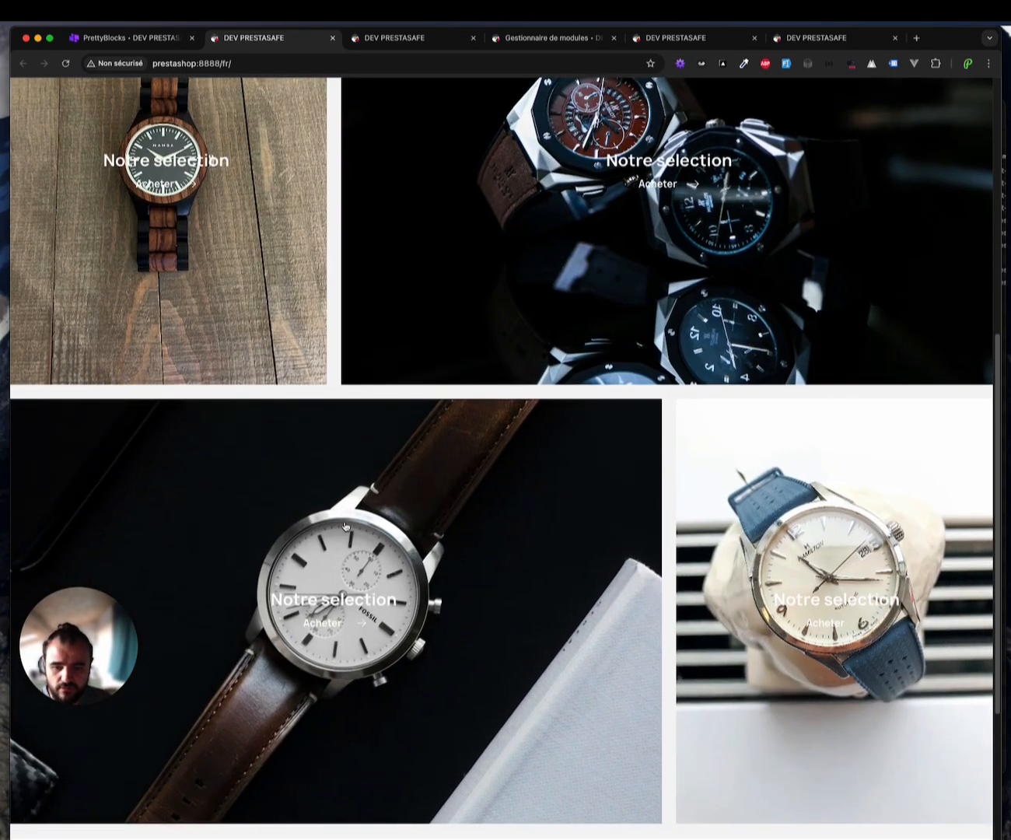
pyautogui.scroll(2, 741, 385)
pyautogui.scroll(-2, 639, 384)
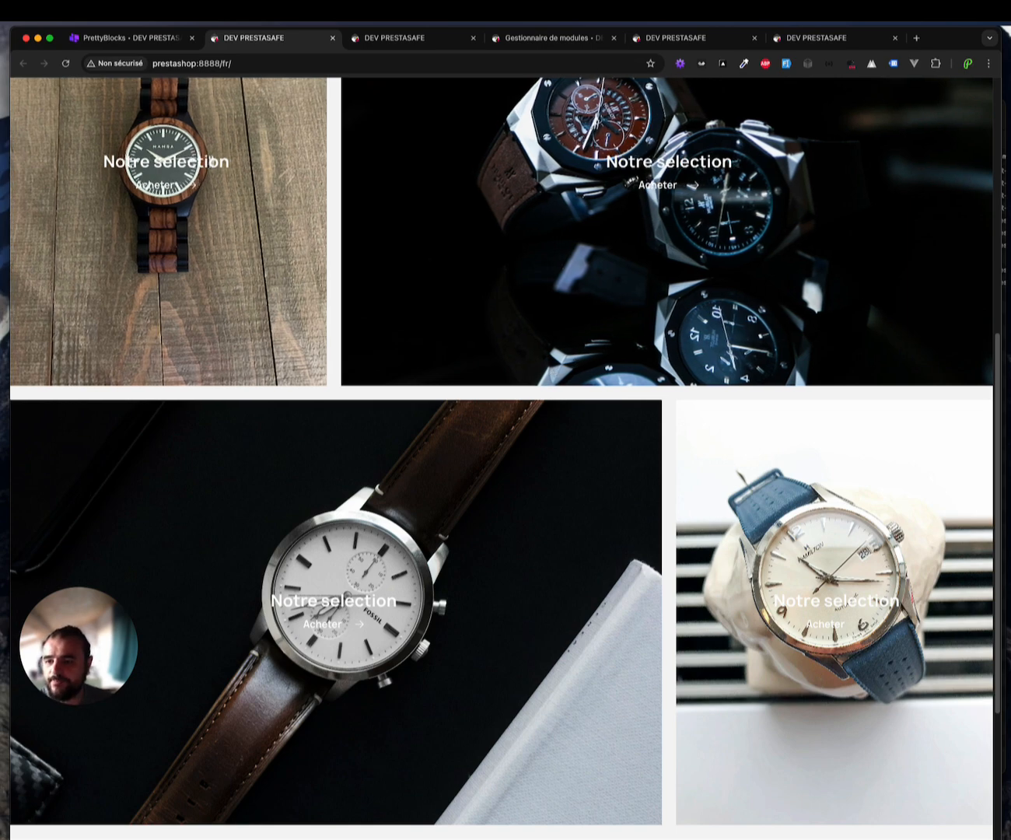
# Return to PrettyBlocks, add a YoutubeVideoParralax block below the 4 Thumbnails block in displayHome, and open its settings
pyautogui.click(164, 45)
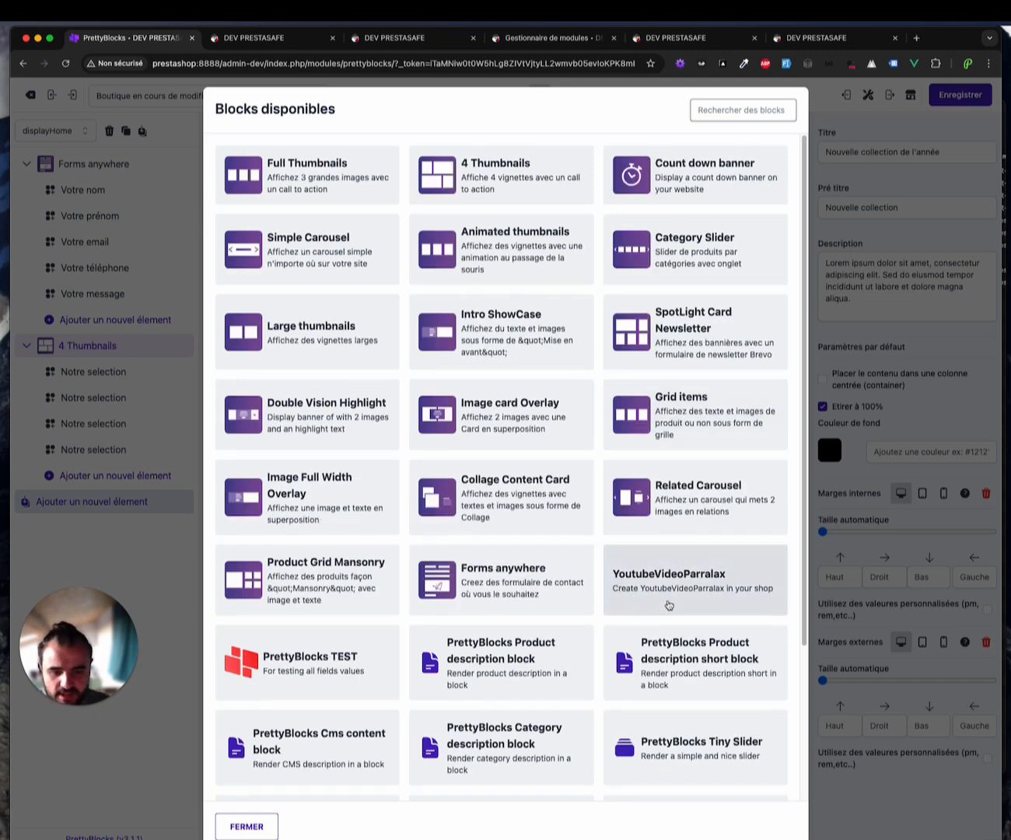
pyautogui.click(669, 605)
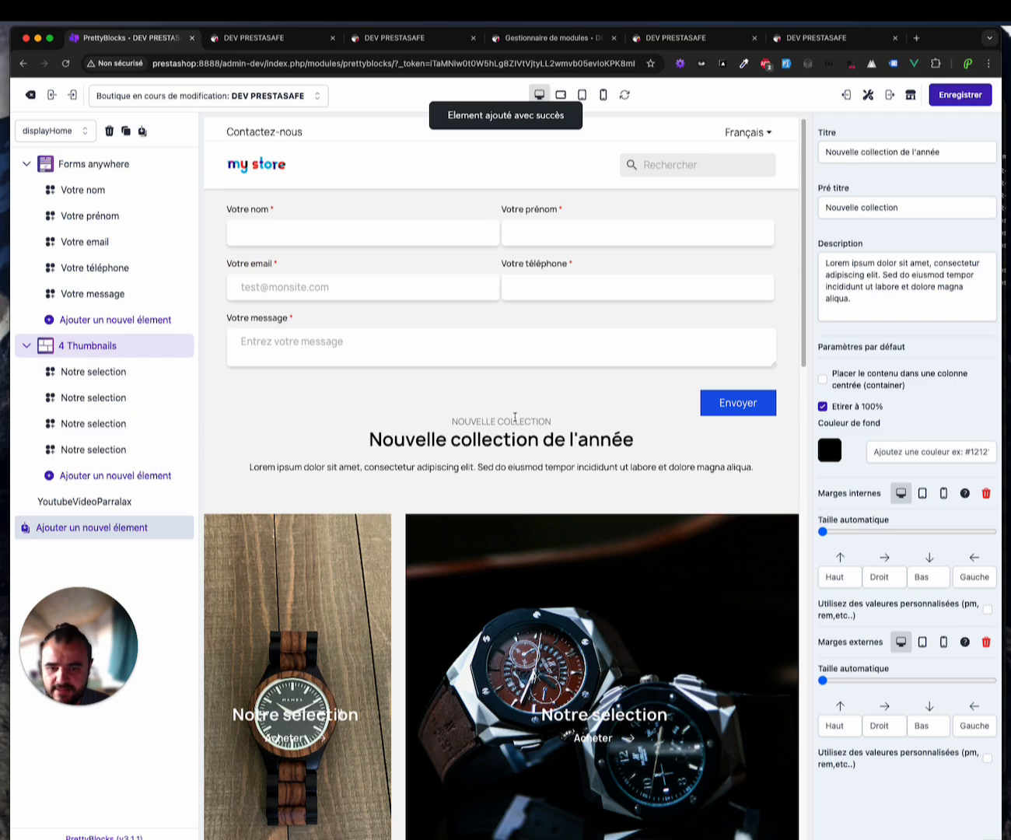
pyautogui.click(78, 502)
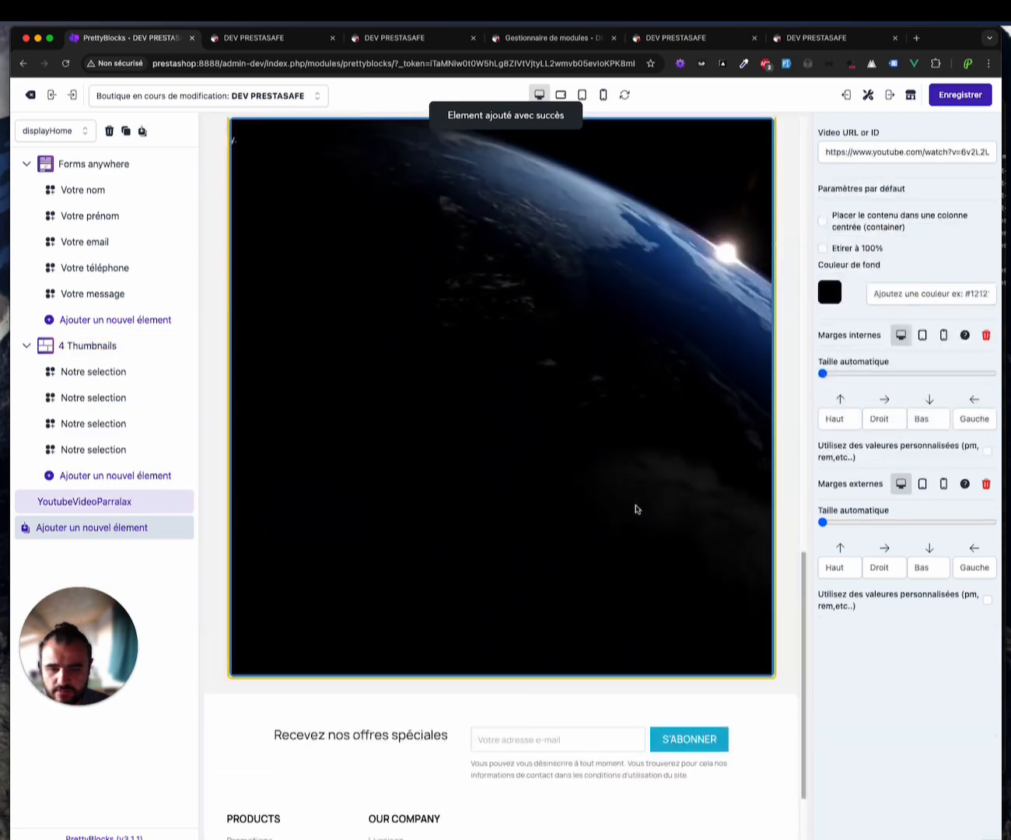
# Open the shop's front page and check the YouTube video block above the footer, widening the browser window slightly
pyautogui.click(912, 97)
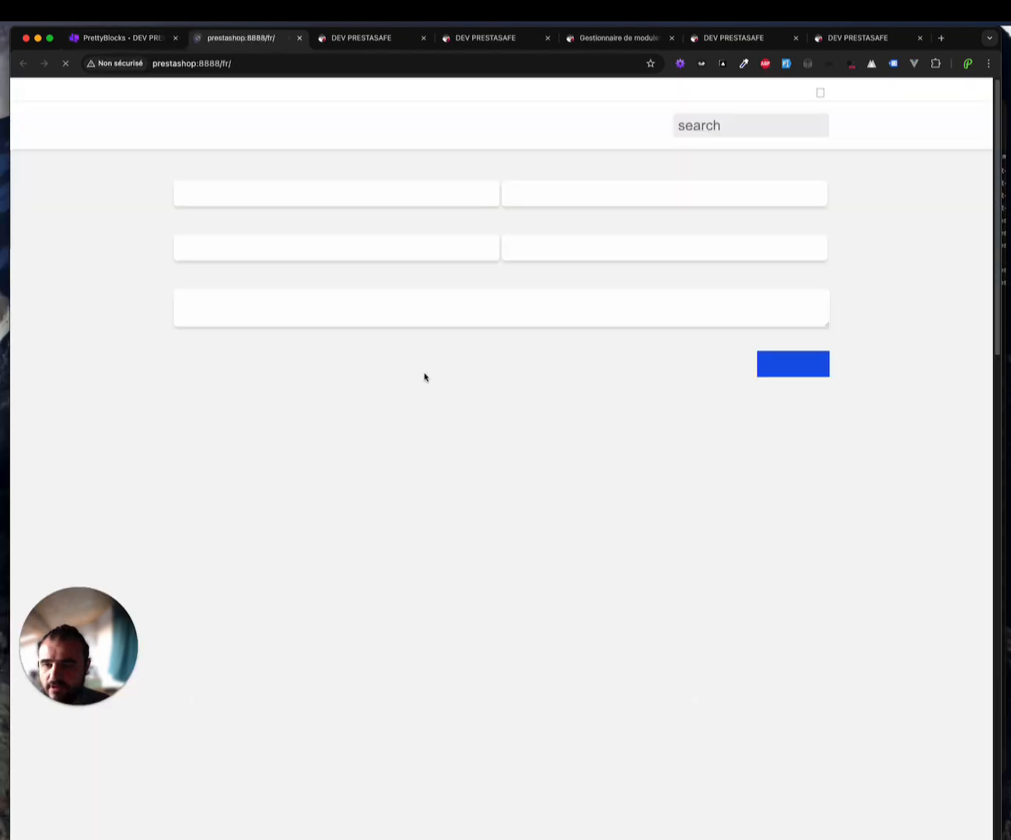
pyautogui.scroll(-1, 439, 382)
pyautogui.scroll(-10, 439, 383)
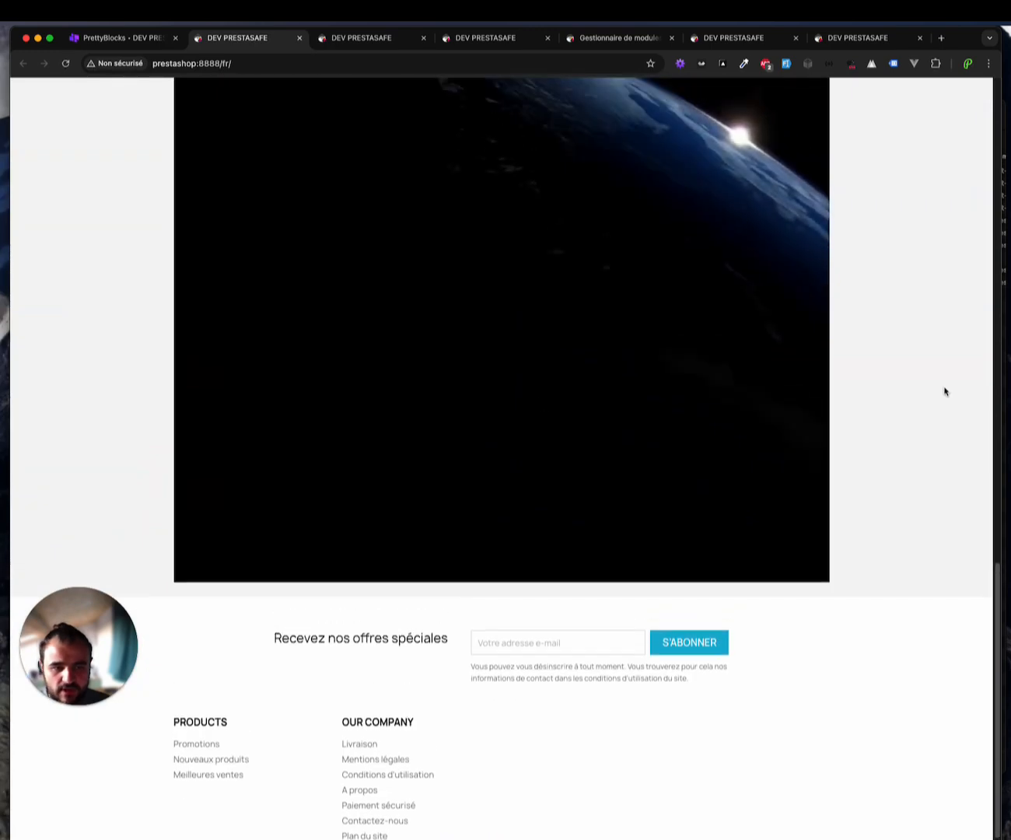
pyautogui.moveTo(1003, 350); pyautogui.dragTo(1010, 380)
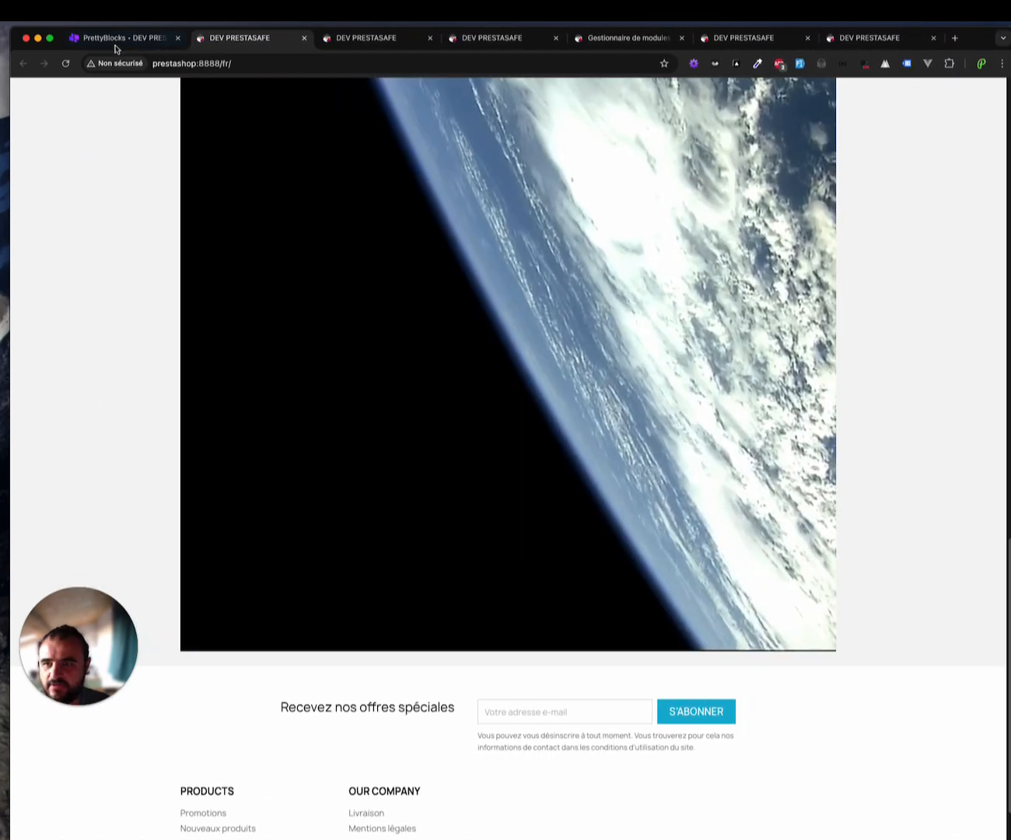
# Return to PrettyBlocks, enable Etirer à 100% for the YoutubeVideoParralax block with the centred container left off, and save
pyautogui.click(116, 38)
pyautogui.click(836, 221)
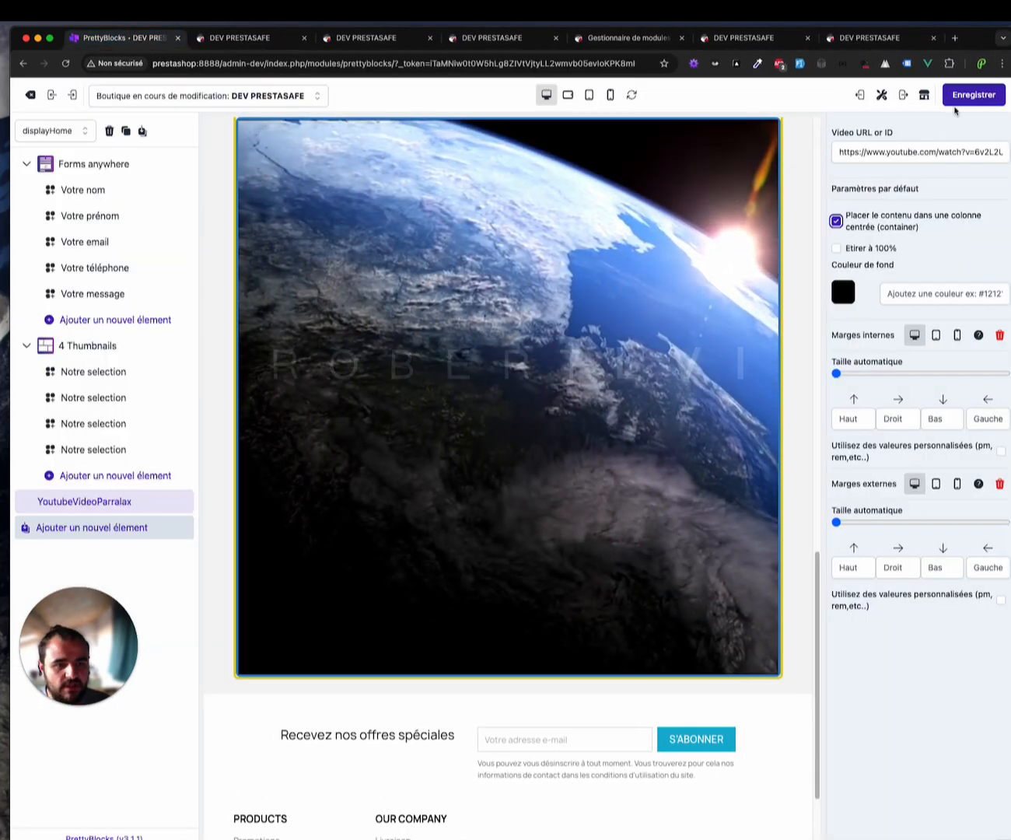
pyautogui.click(836, 248)
pyautogui.click(836, 221)
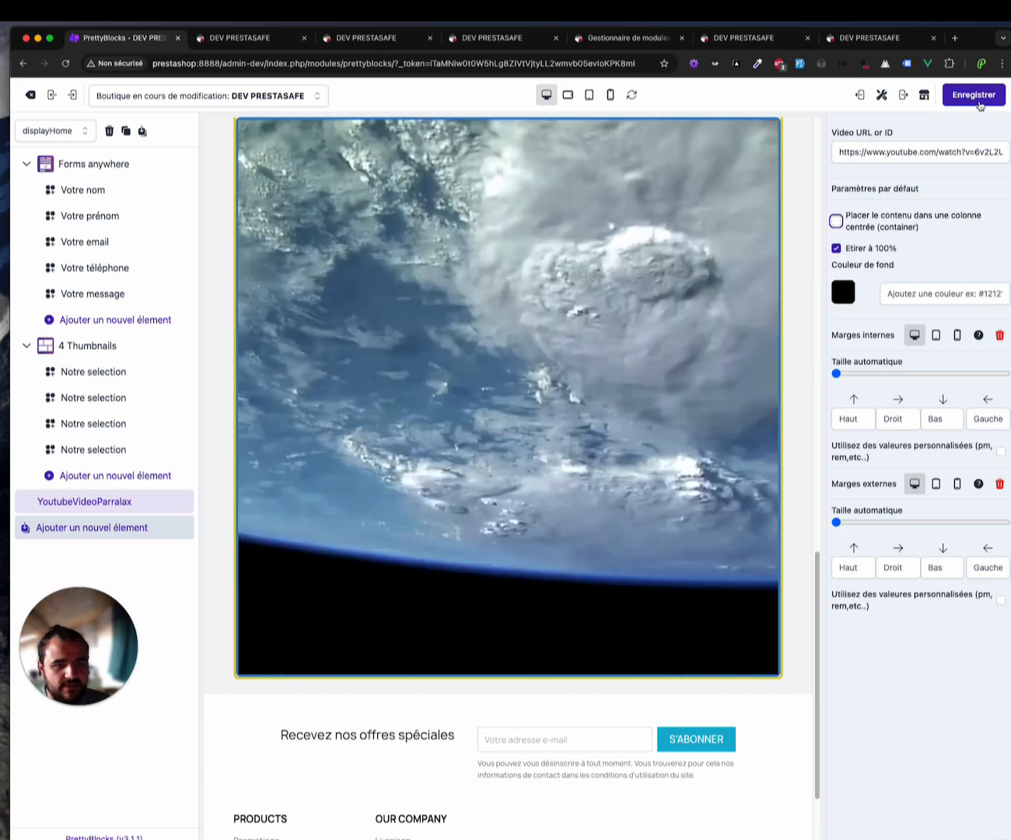
pyautogui.click(974, 94)
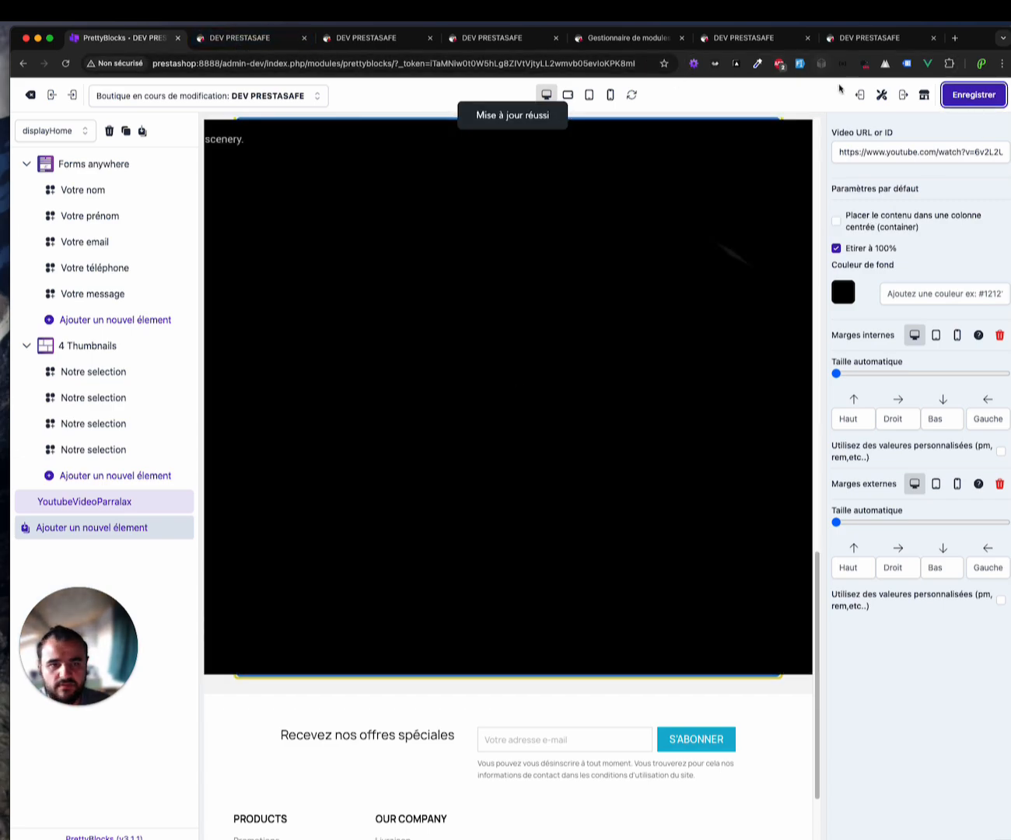
# Open the shop's front page in a new tab and close the leftover browser tabs beside it
pyautogui.click(923, 95)
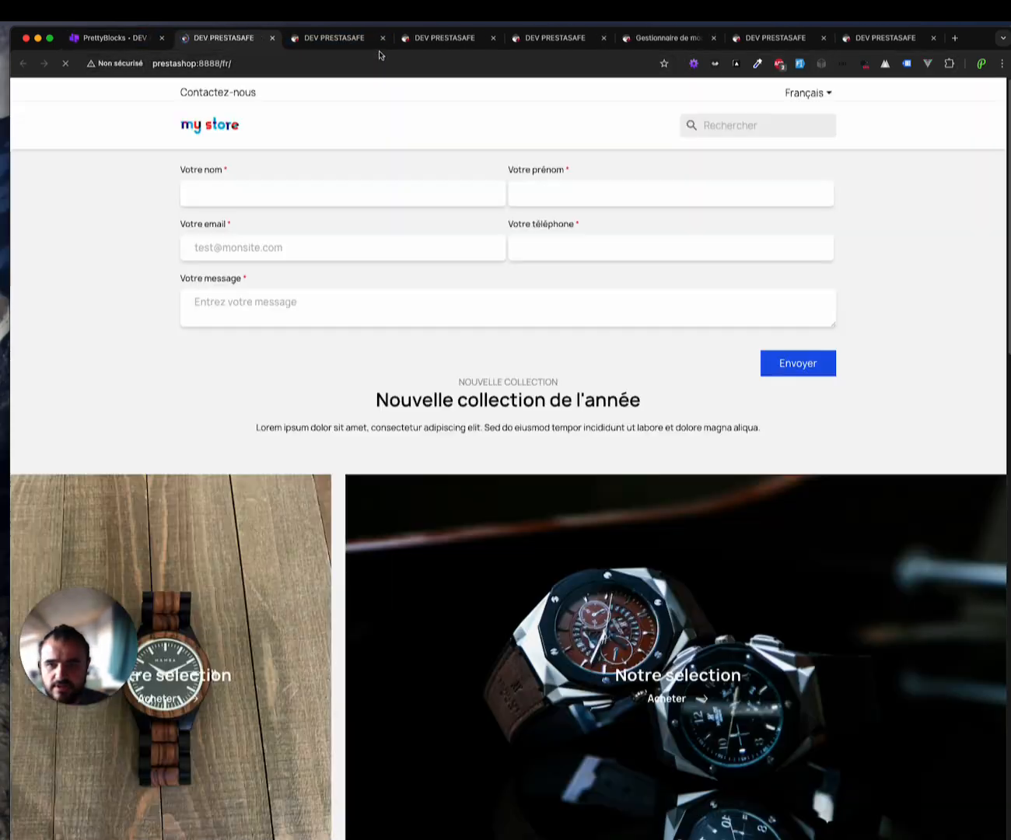
pyautogui.click(382, 38)
pyautogui.click(382, 37)
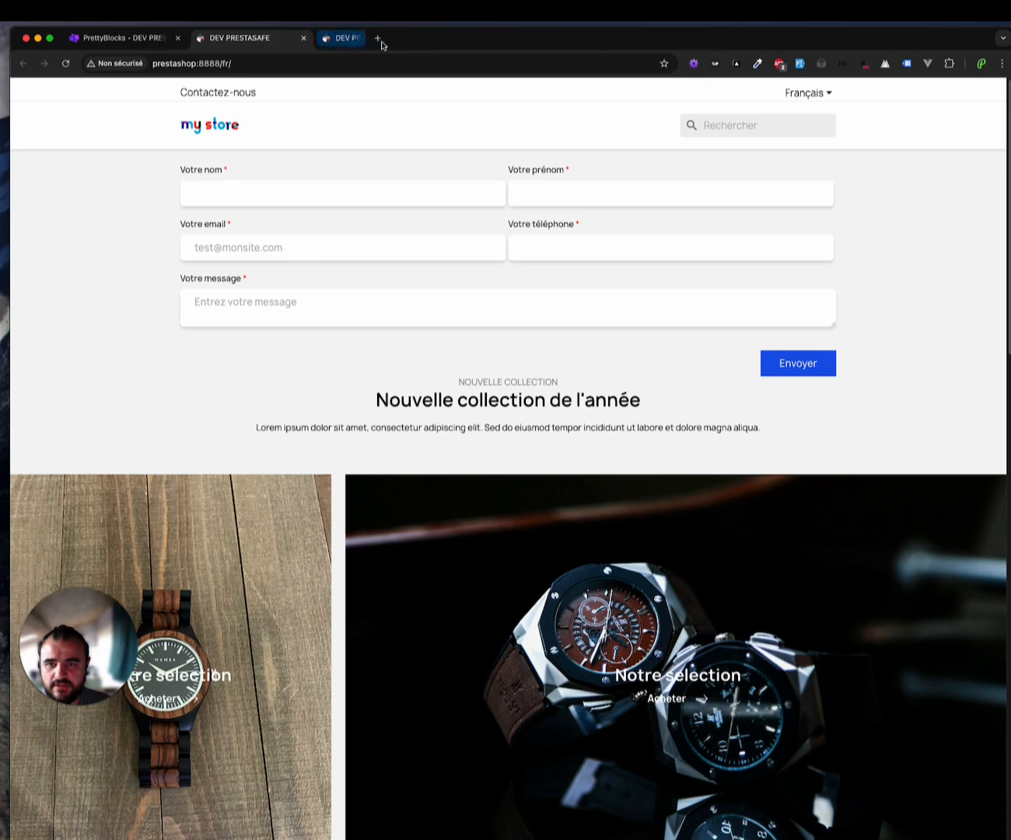
# Examine the width and playback of the YouTube video block between the thumbnails and the footer on the front page
pyautogui.scroll(5, 519, 321)
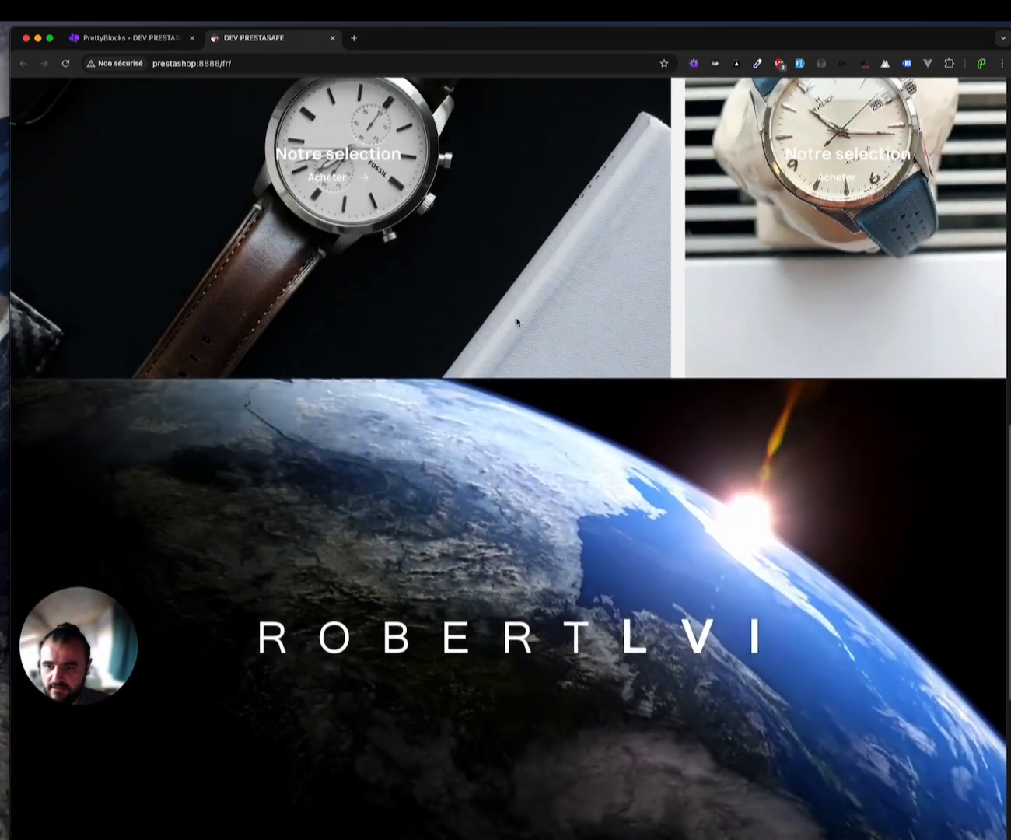
pyautogui.scroll(-4, 518, 321)
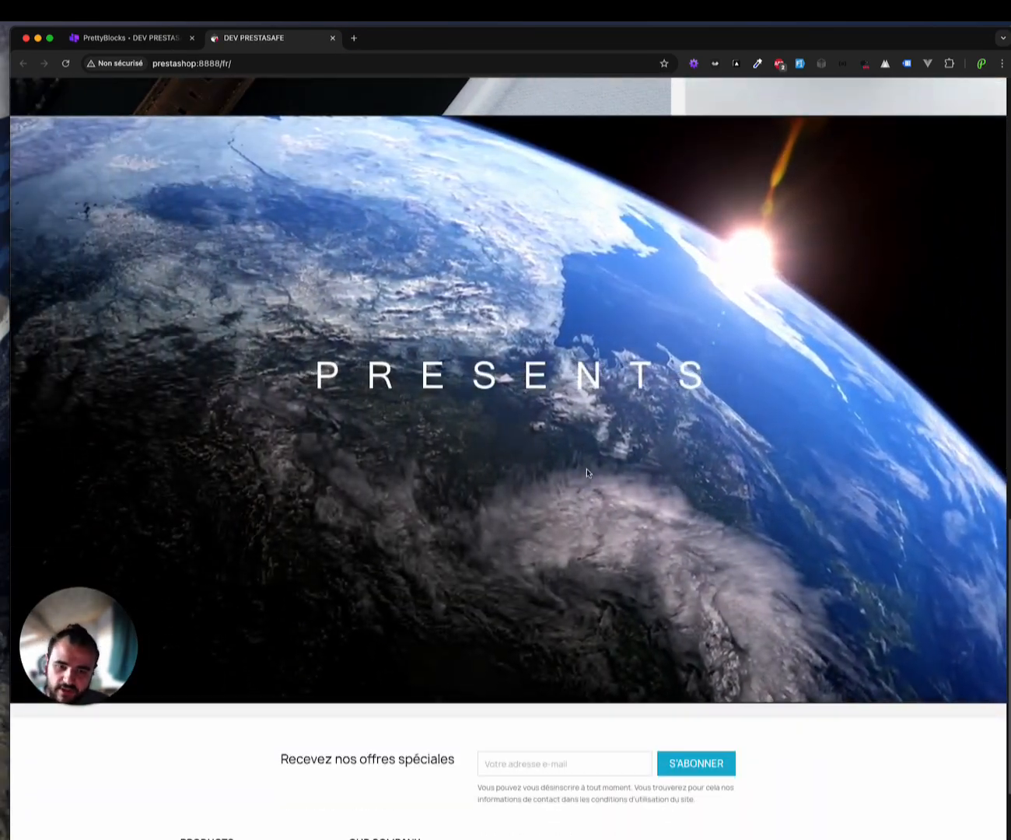
pyautogui.scroll(3, 586, 472)
pyautogui.scroll(-1, 586, 471)
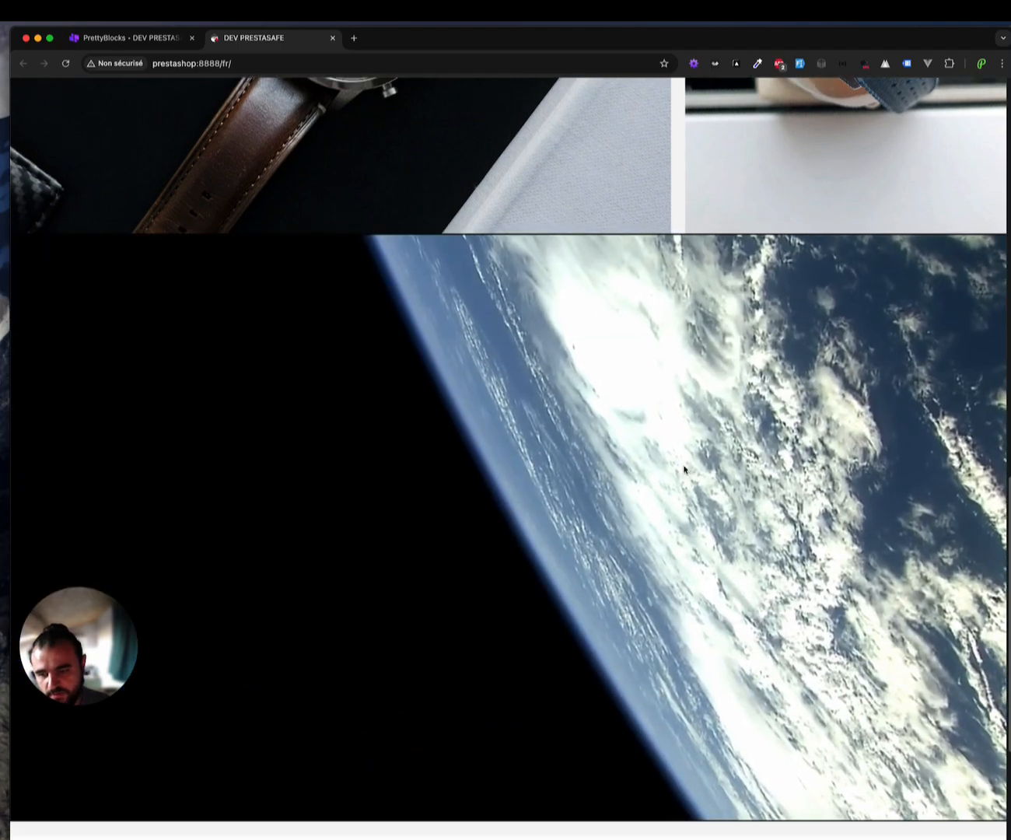
pyautogui.scroll(-2, 384, 398)
pyautogui.scroll(2, 381, 401)
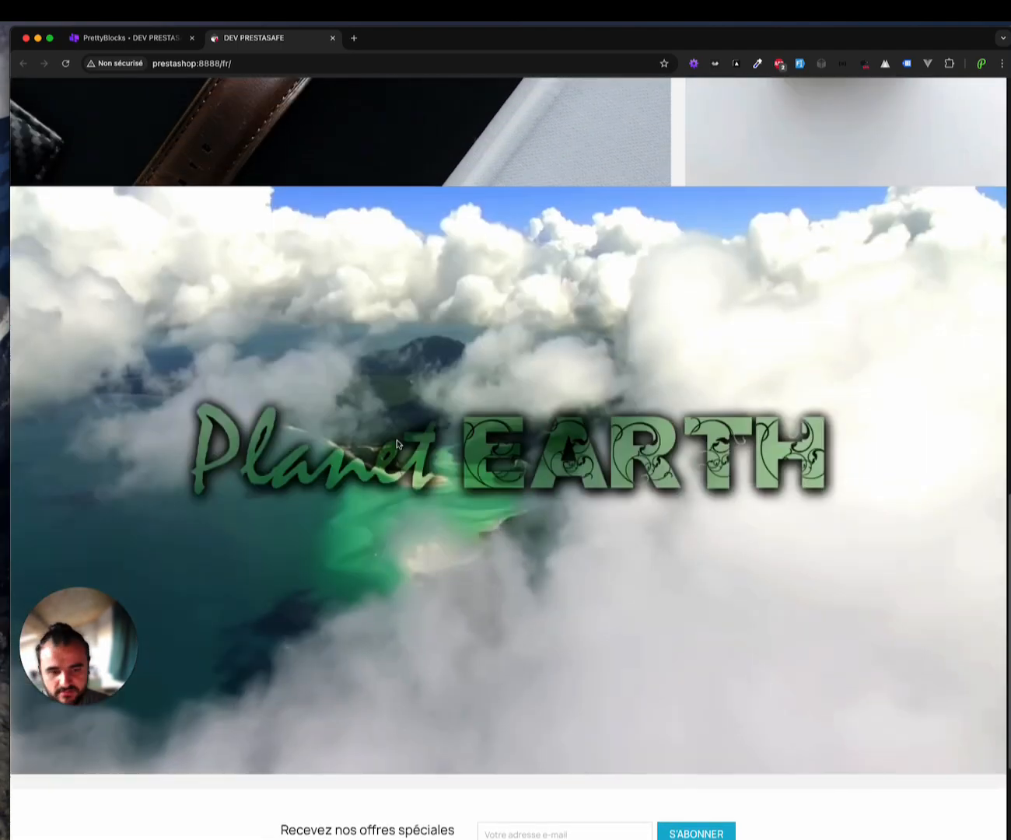
pyautogui.scroll(1, 441, 459)
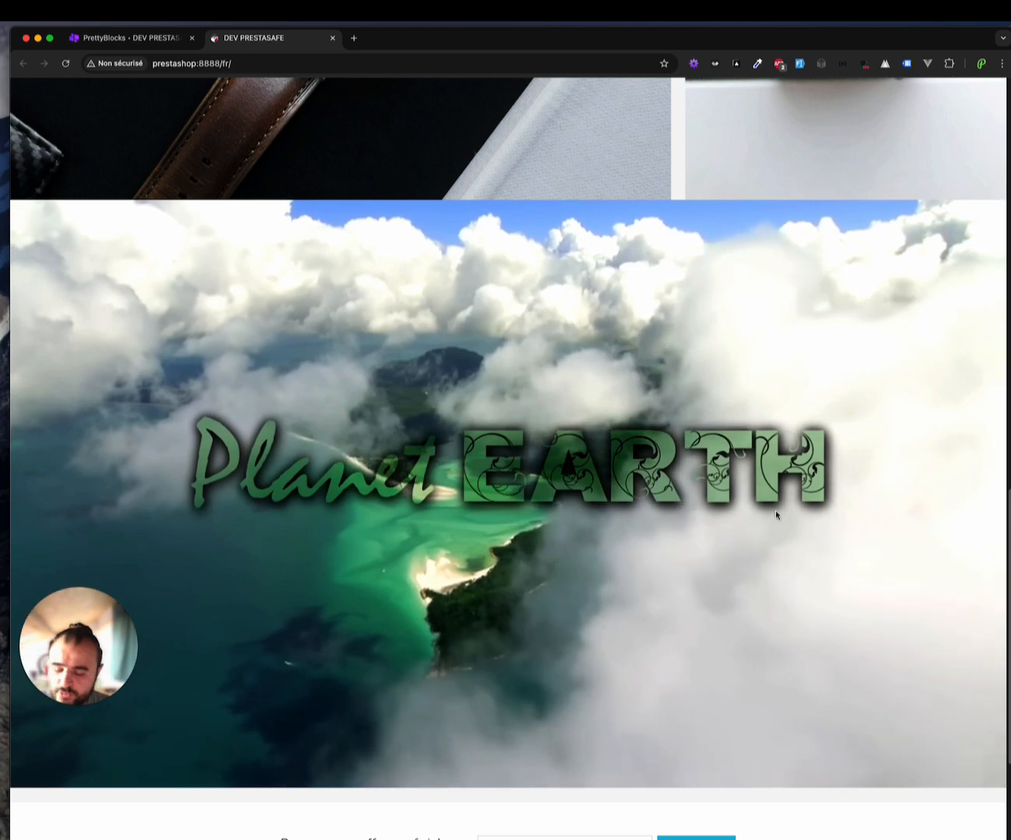
pyautogui.scroll(-2, 747, 482)
pyautogui.scroll(1, 717, 455)
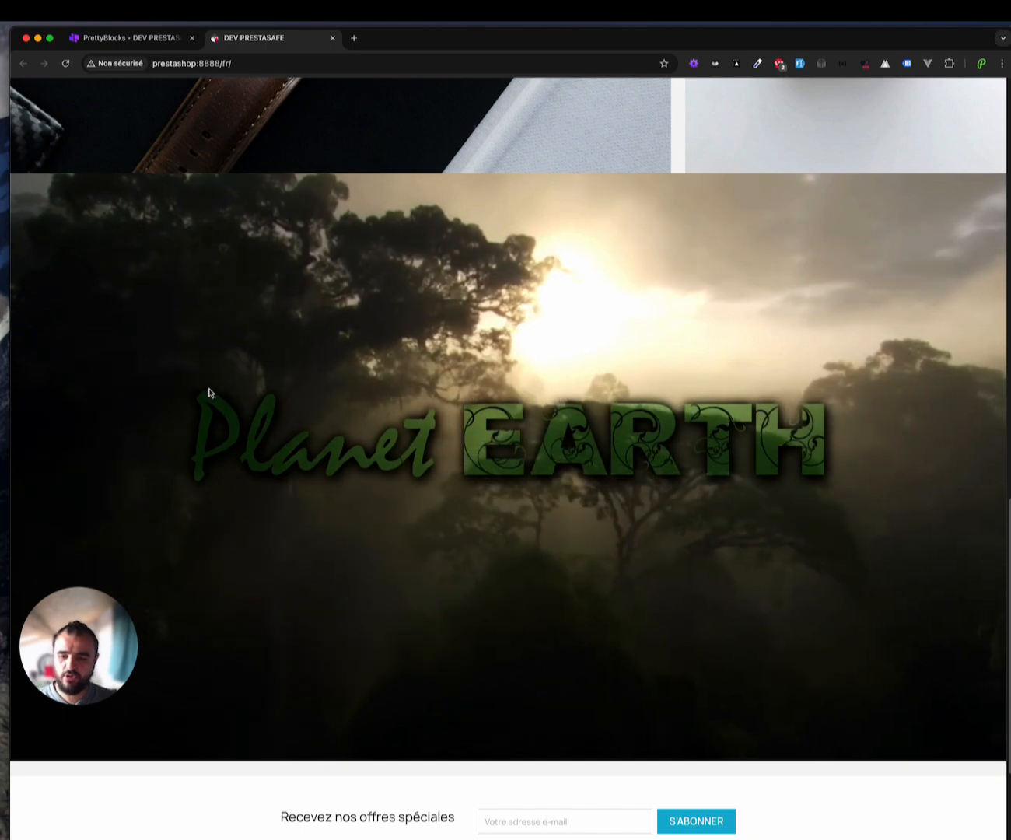
pyautogui.scroll(-1, 601, 379)
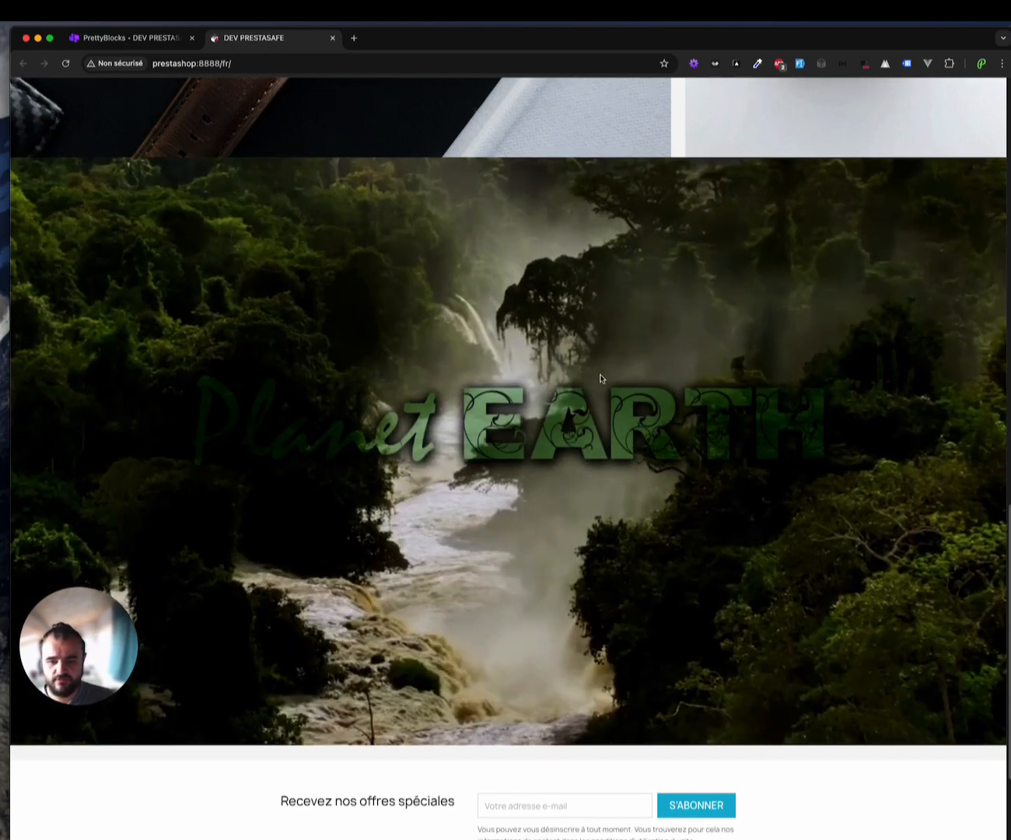
pyautogui.scroll(3, 595, 380)
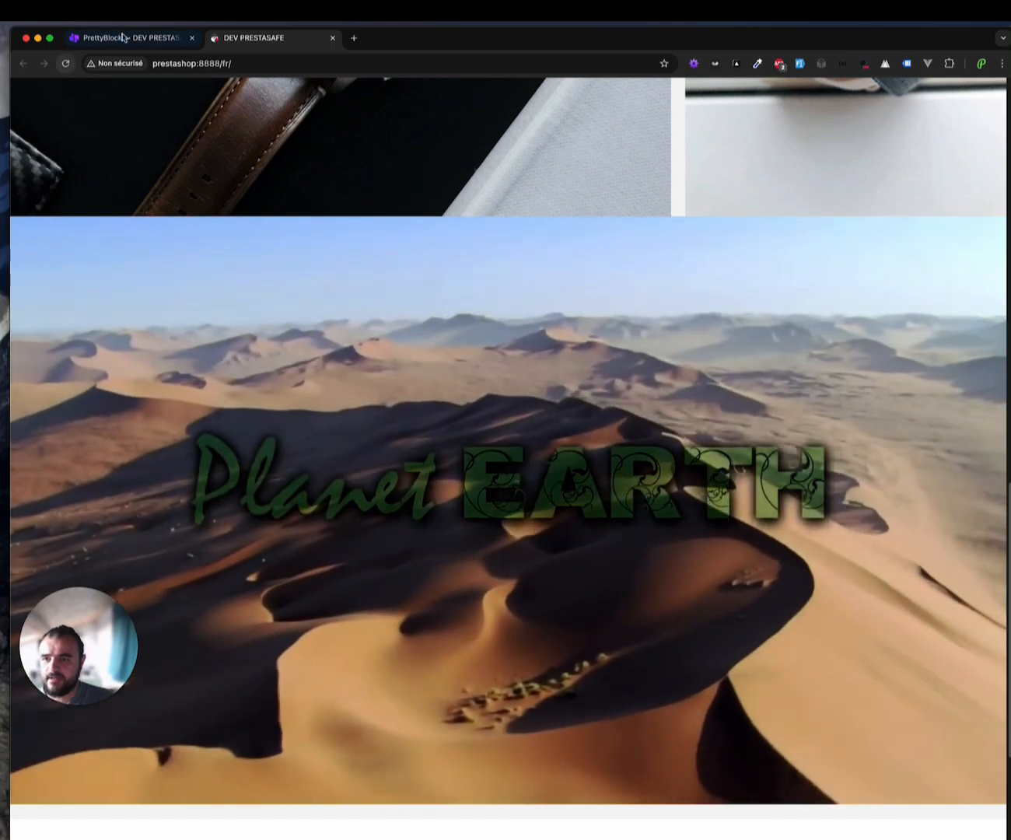
# Return to PrettyBlocks and add a Double Vision Highlight block below the YoutubeVideoParralax block in displayHome
pyautogui.click(124, 37)
pyautogui.click(93, 528)
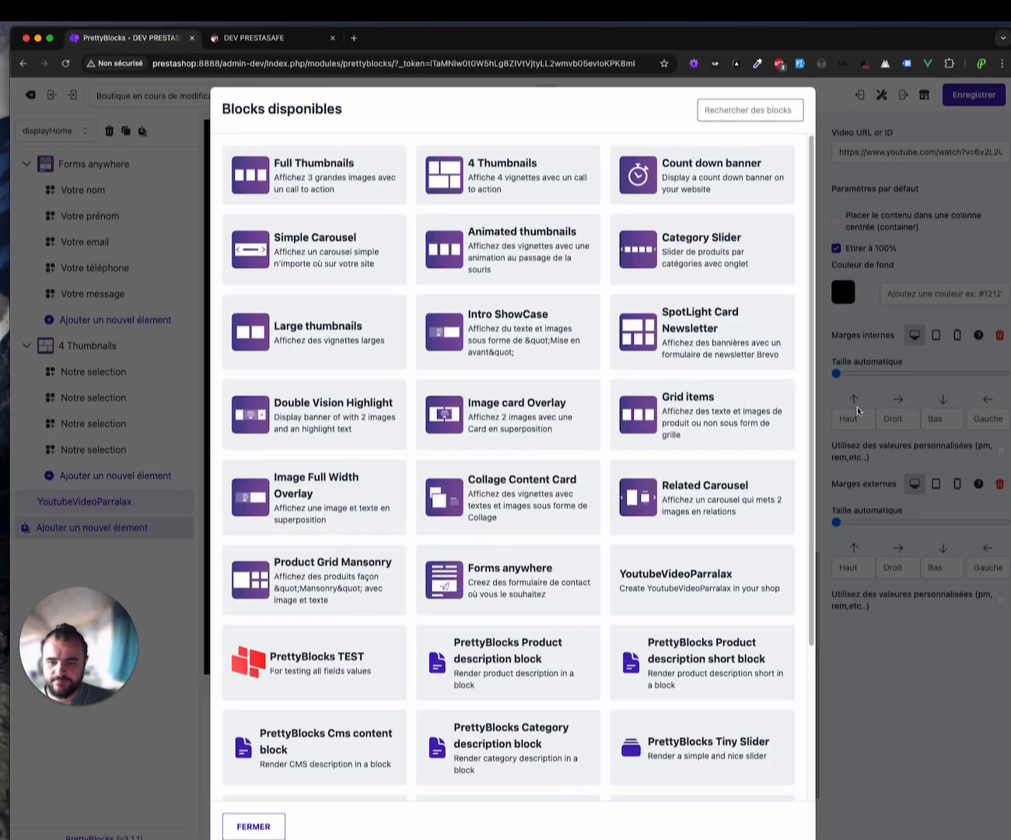
pyautogui.scroll(-1, 530, 445)
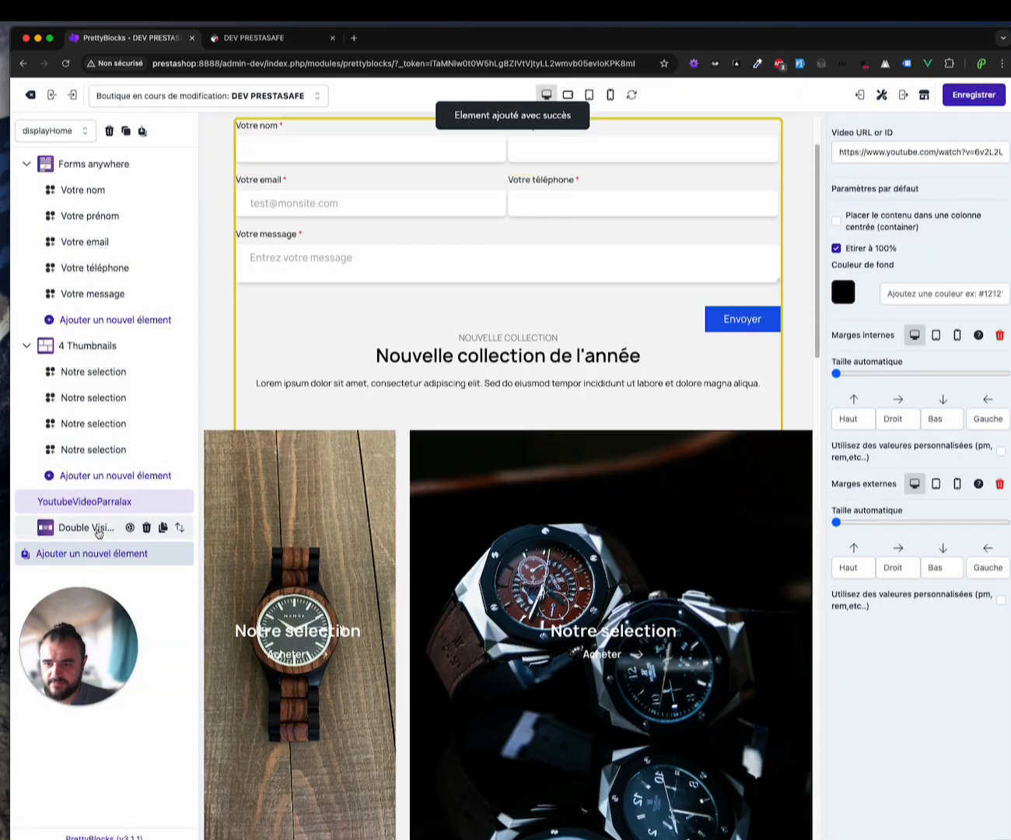
# Delete the YoutubeVideoParralax block from displayHome and confirm the deletion
pyautogui.click(311, 37)
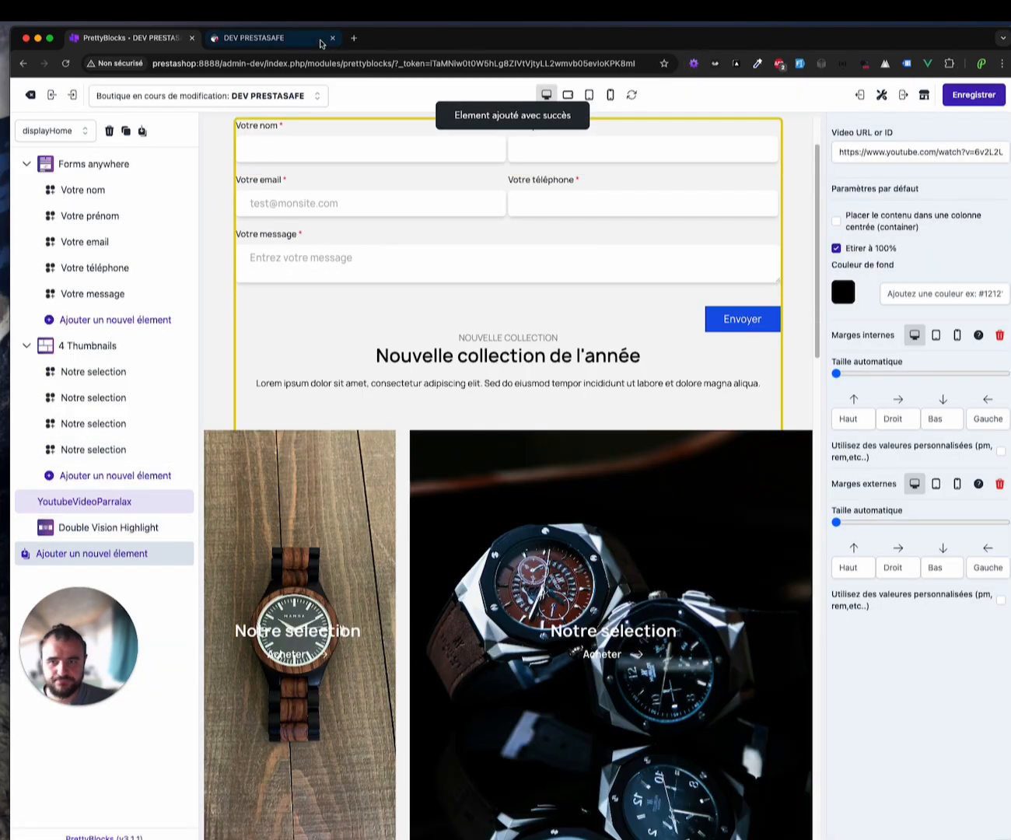
pyautogui.click(109, 38)
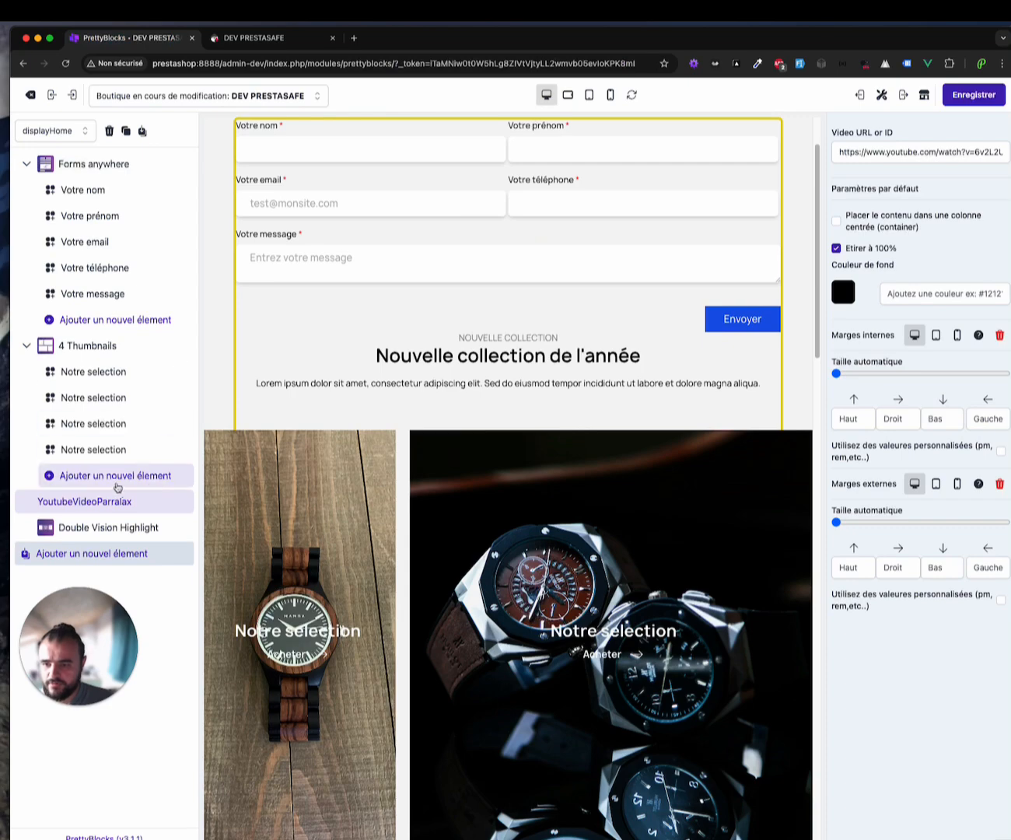
pyautogui.click(147, 502)
pyautogui.click(609, 138)
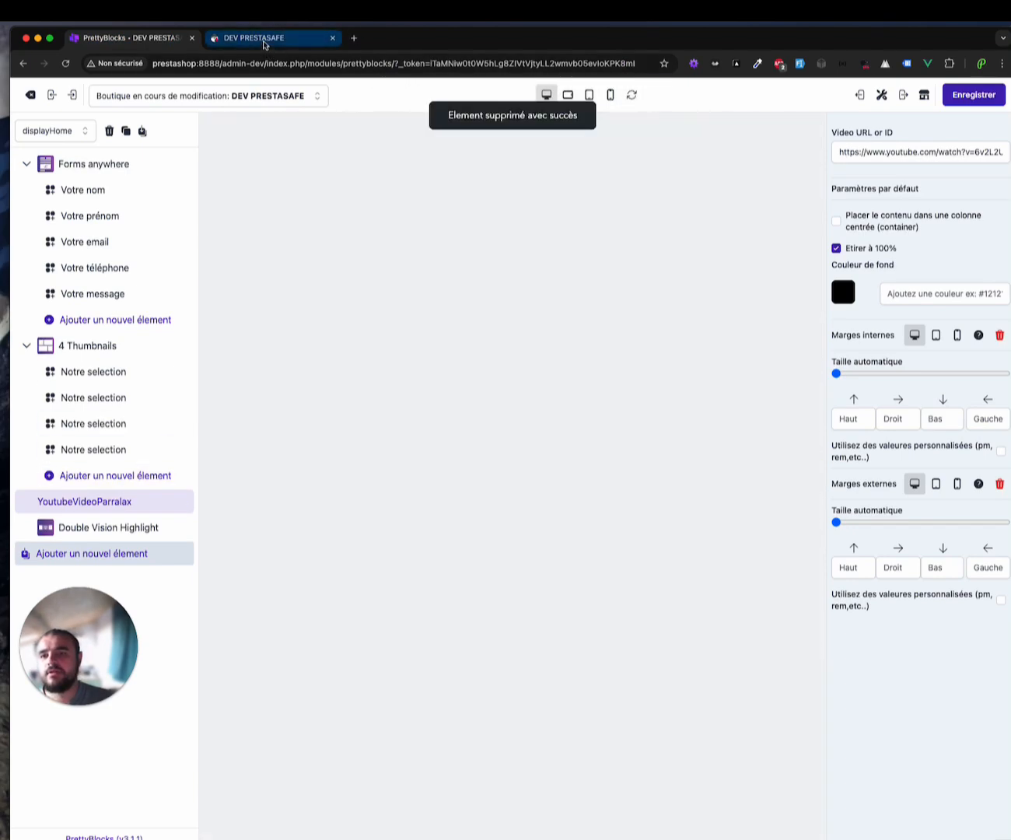
# Reload the shop's front page and test the Double Vision Highlight block by playing its video popup and closing it
pyautogui.click(265, 39)
pyautogui.press('super+r')
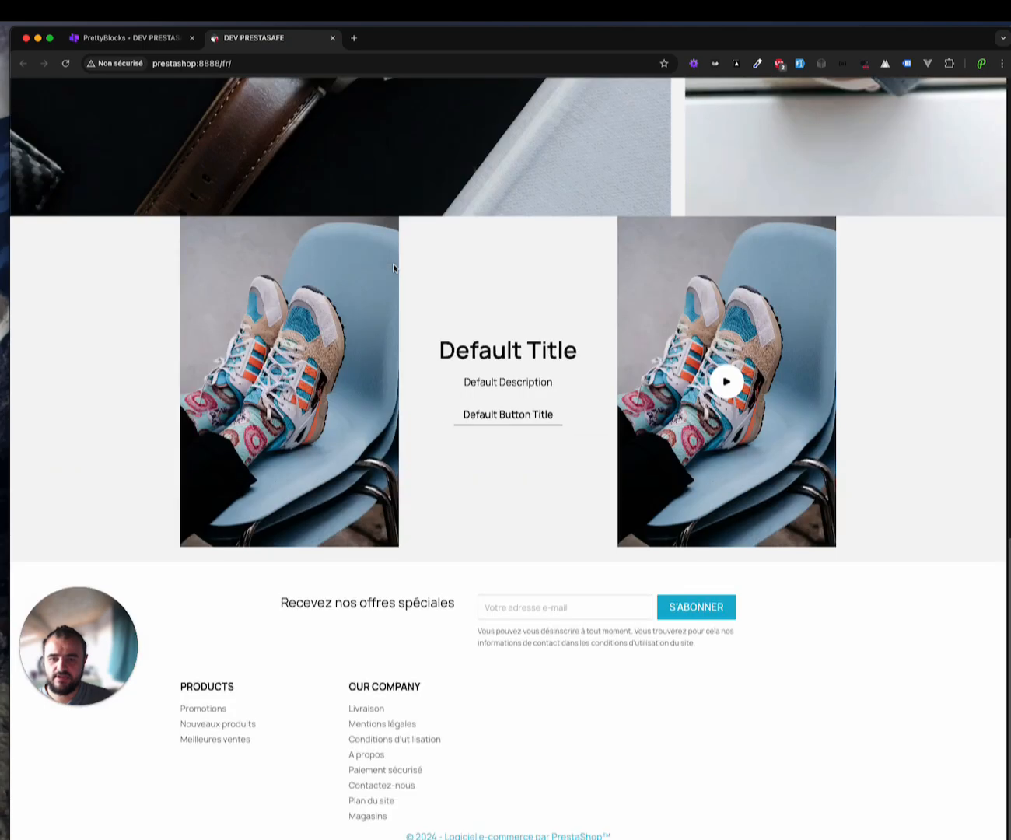
pyautogui.scroll(1, 443, 481)
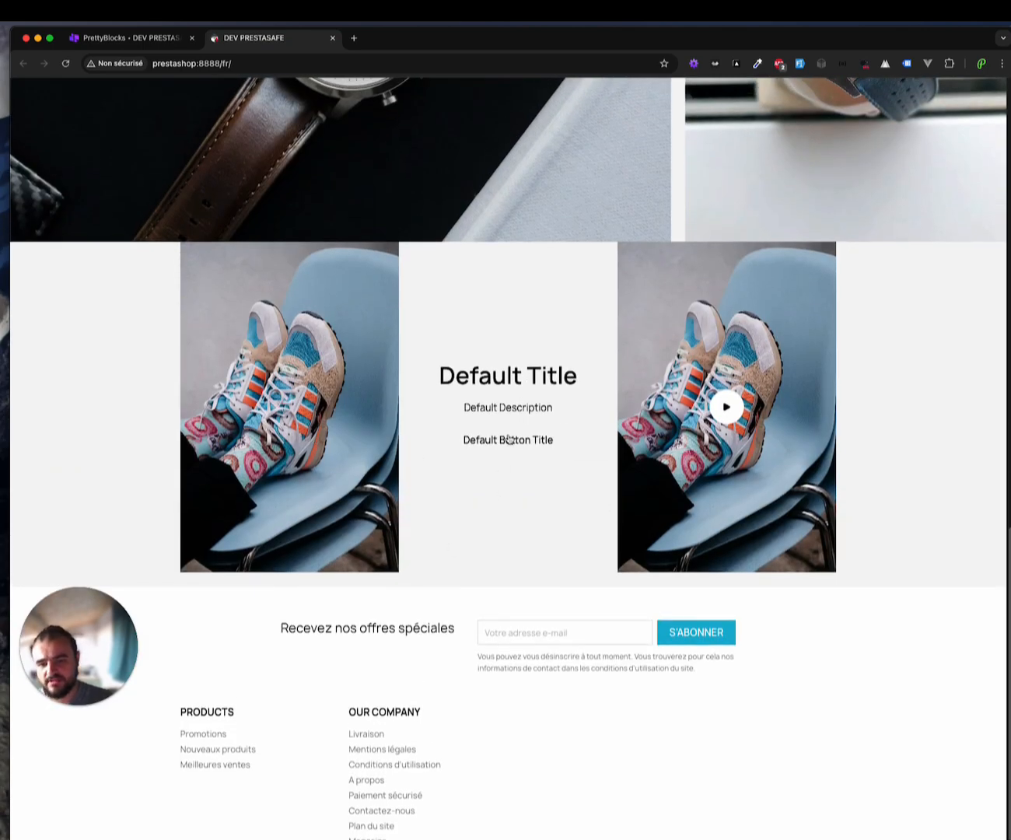
pyautogui.click(723, 404)
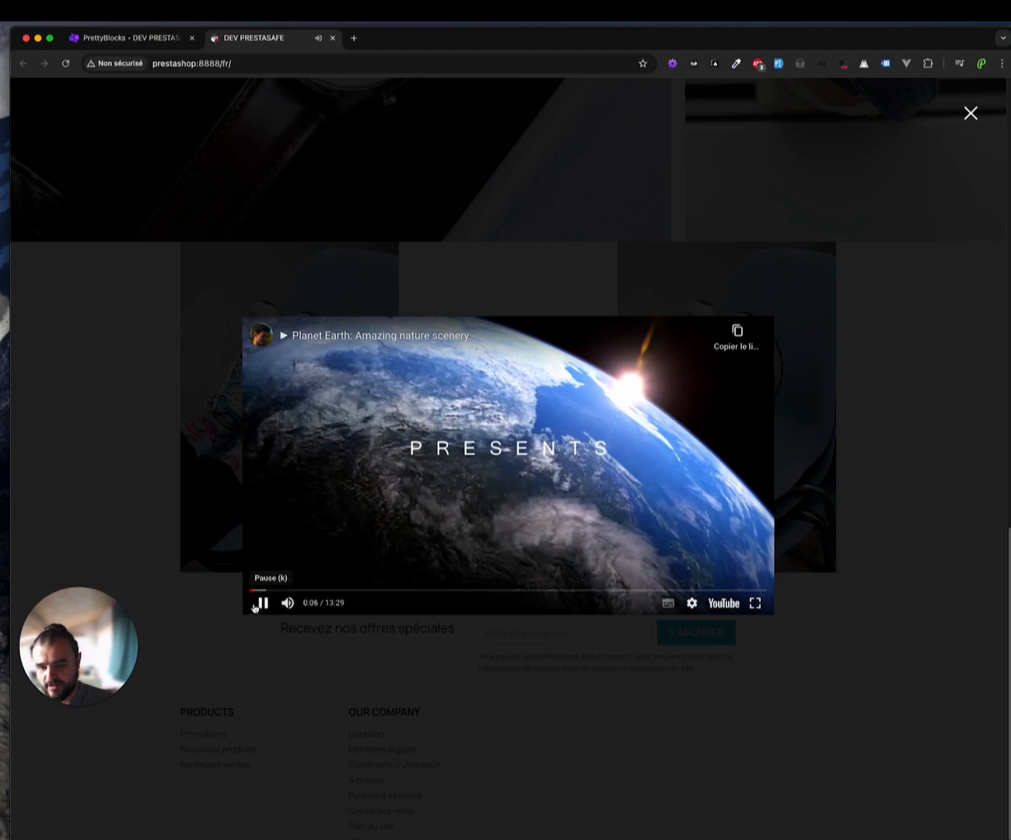
pyautogui.click(972, 114)
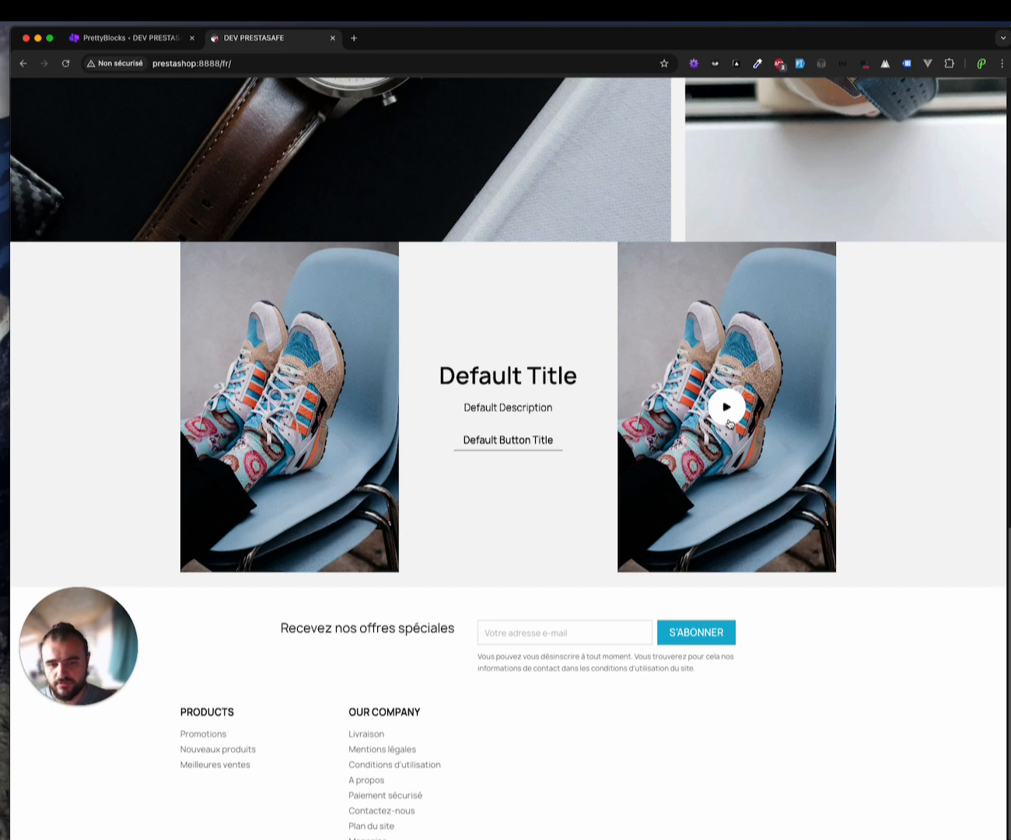
pyautogui.scroll(-1, 729, 422)
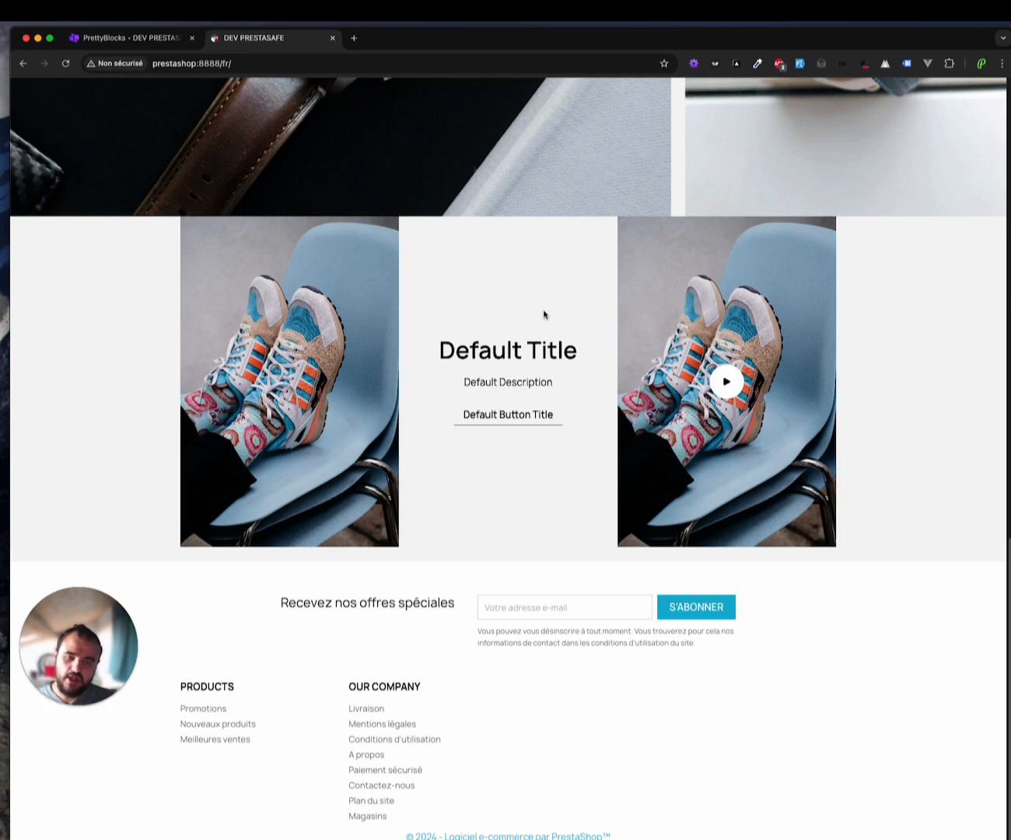
# Return to PrettyBlocks, set the Double Vision Highlight block's Card Background Color to dark red #a62424, and save
pyautogui.click(99, 43)
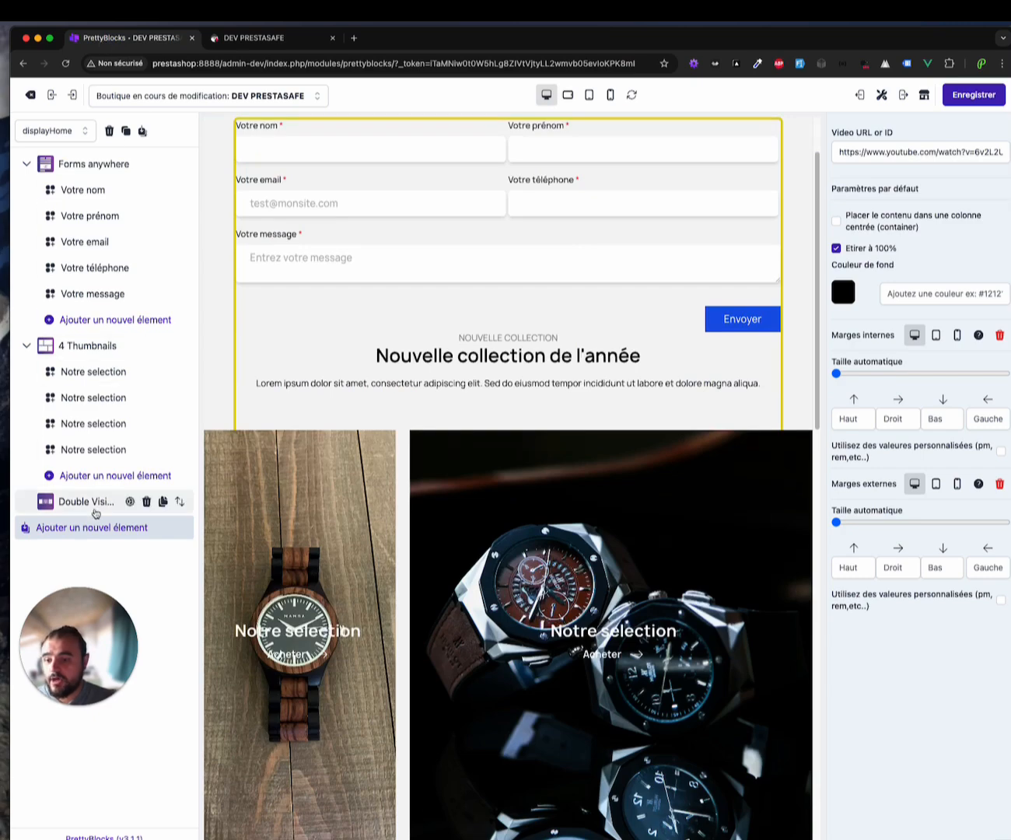
pyautogui.click(86, 502)
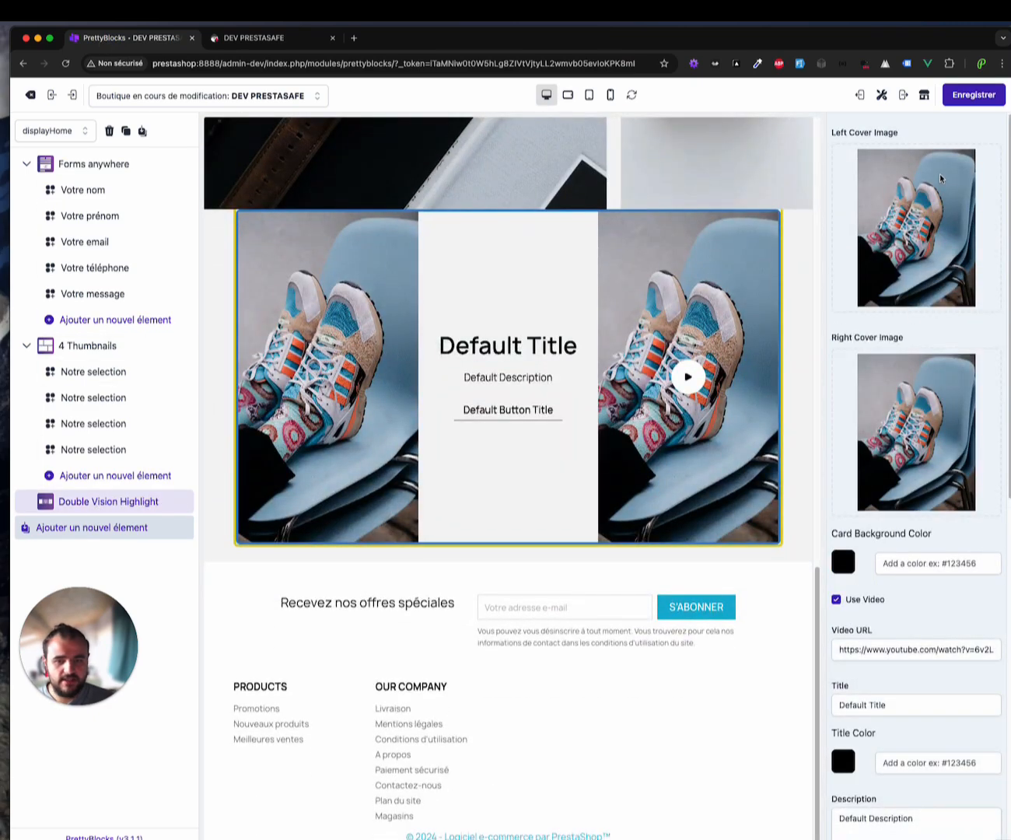
pyautogui.scroll(-2, 932, 473)
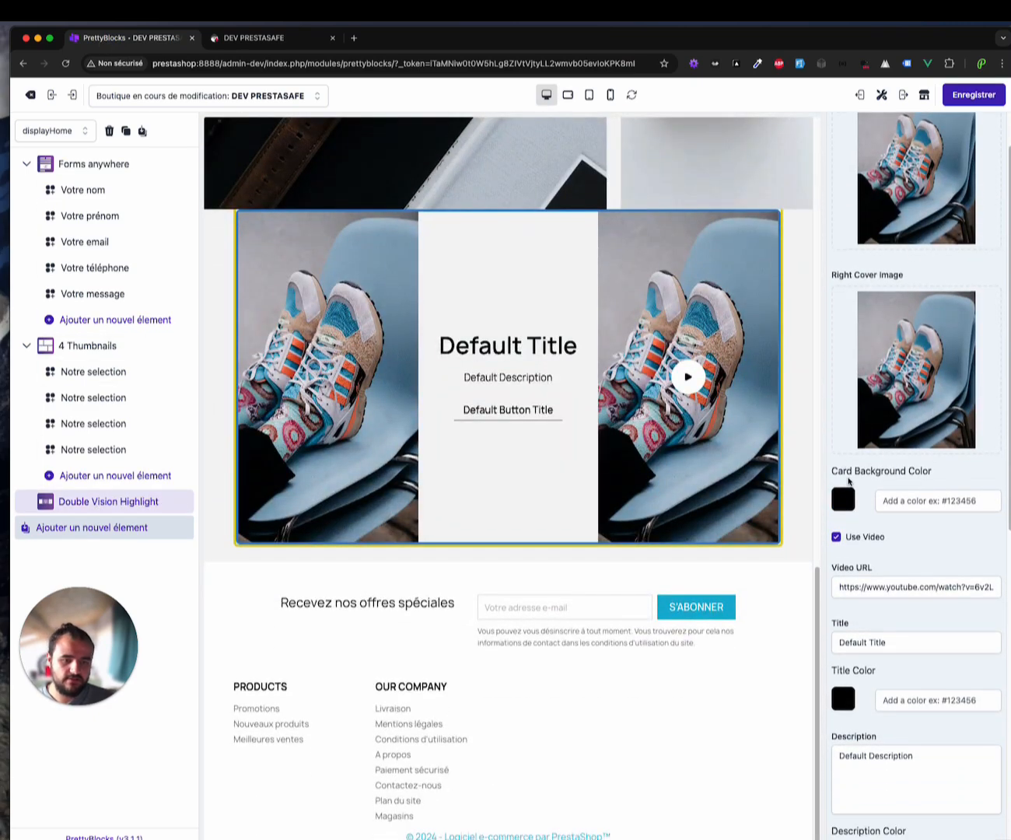
pyautogui.click(843, 499)
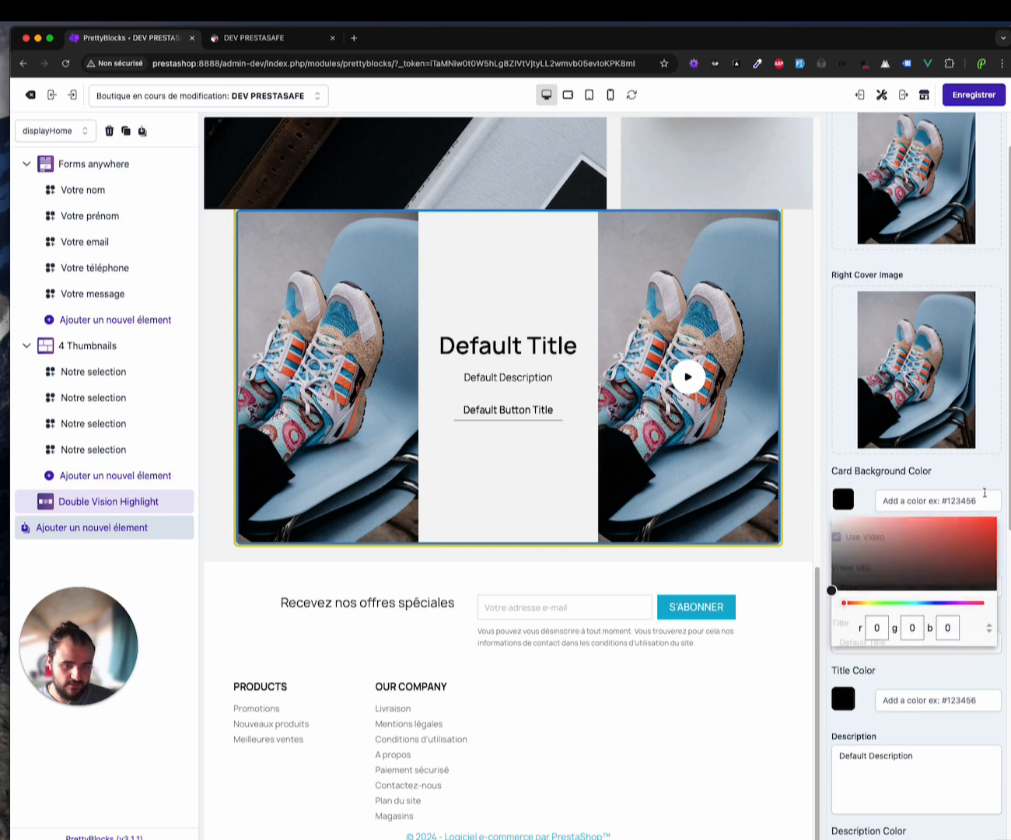
pyautogui.click(942, 573)
pyautogui.click(979, 96)
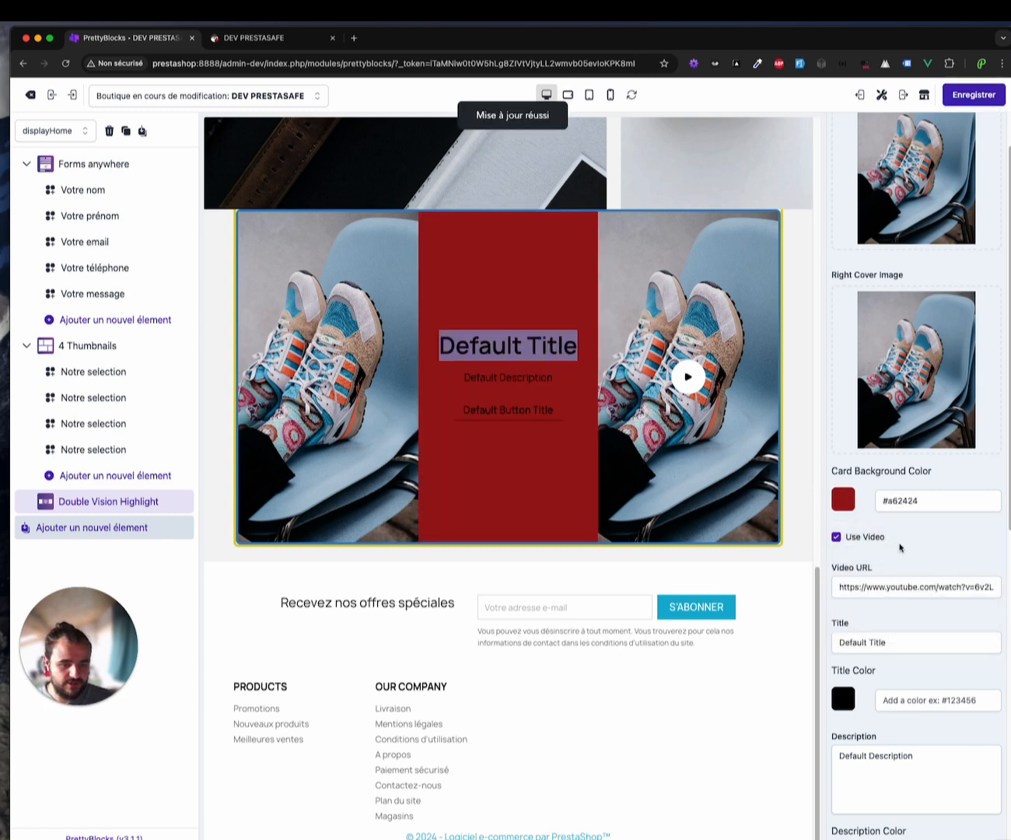
# Change the Double Vision Highlight block's Card Background Color to white #ffffff and save
pyautogui.scroll(-5, 900, 547)
pyautogui.click(927, 519)
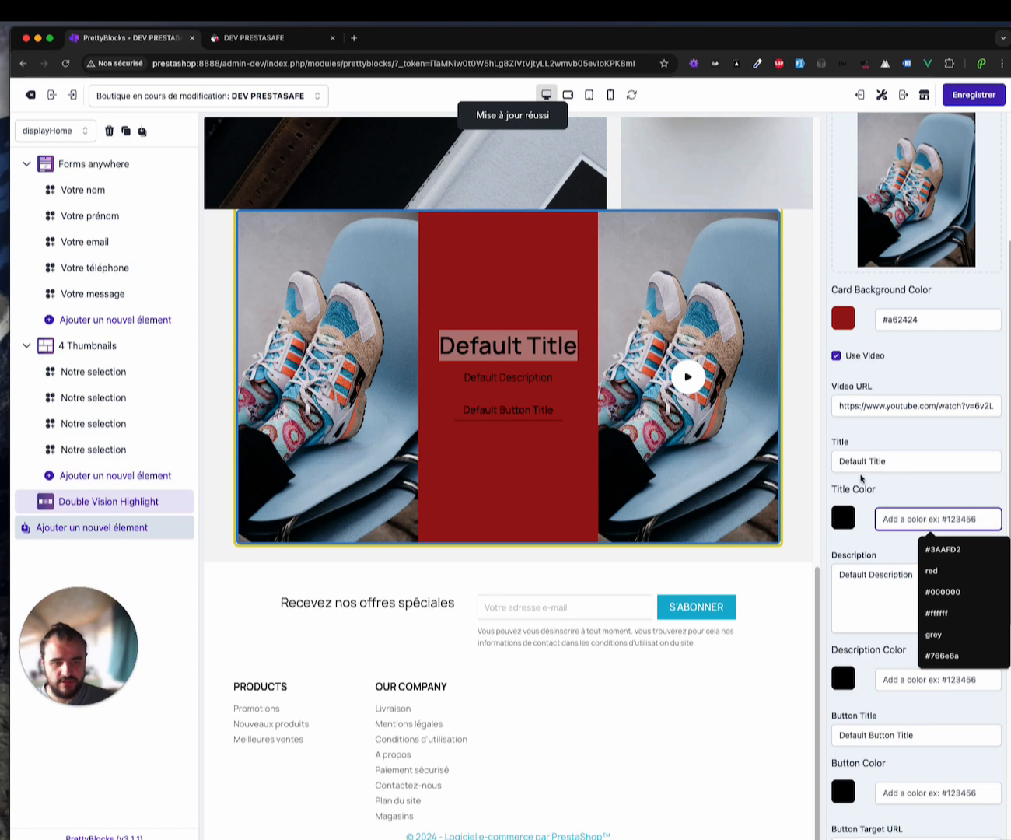
pyautogui.click(902, 462)
pyautogui.click(844, 318)
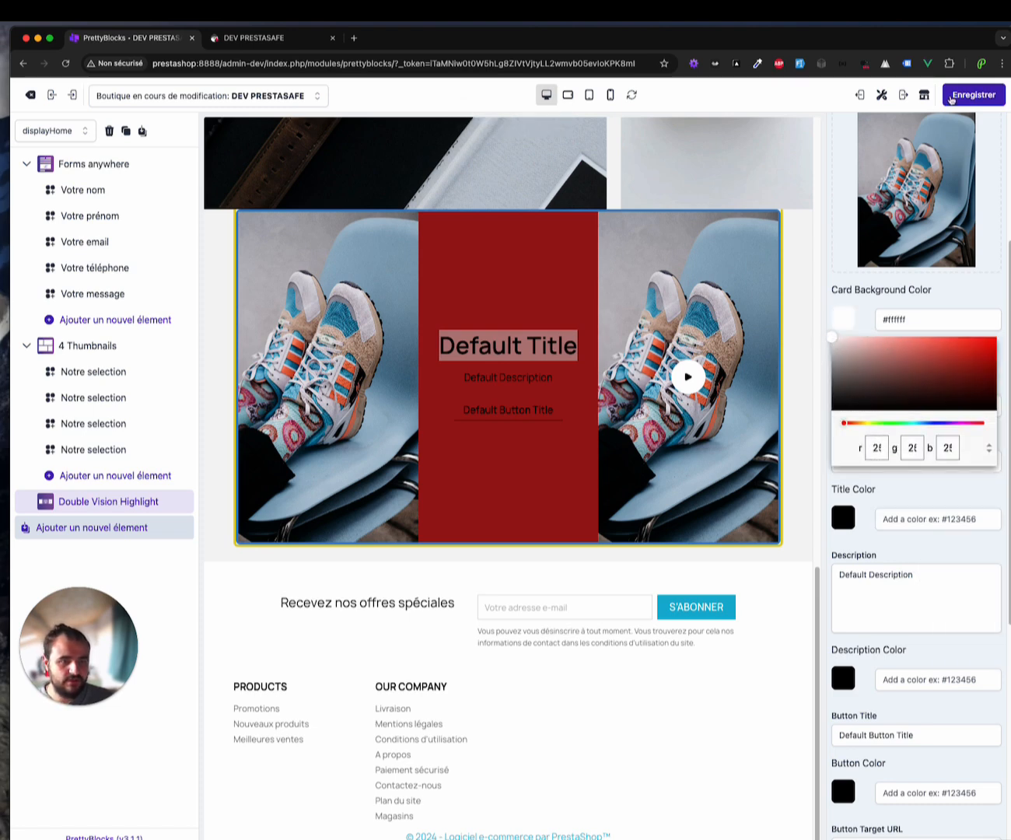
pyautogui.click(951, 97)
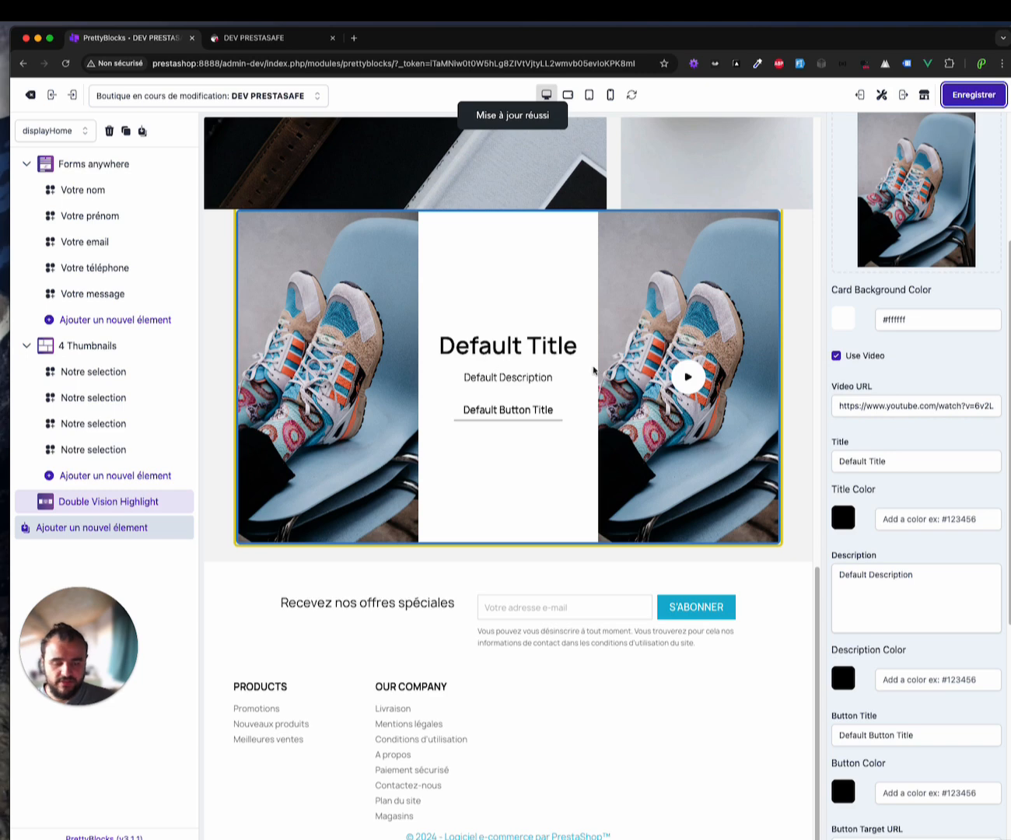
# Set the Double Vision Highlight block's top inner margin (Marges internes, Haut) to 5 for desktop and save
pyautogui.scroll(-5, 935, 550)
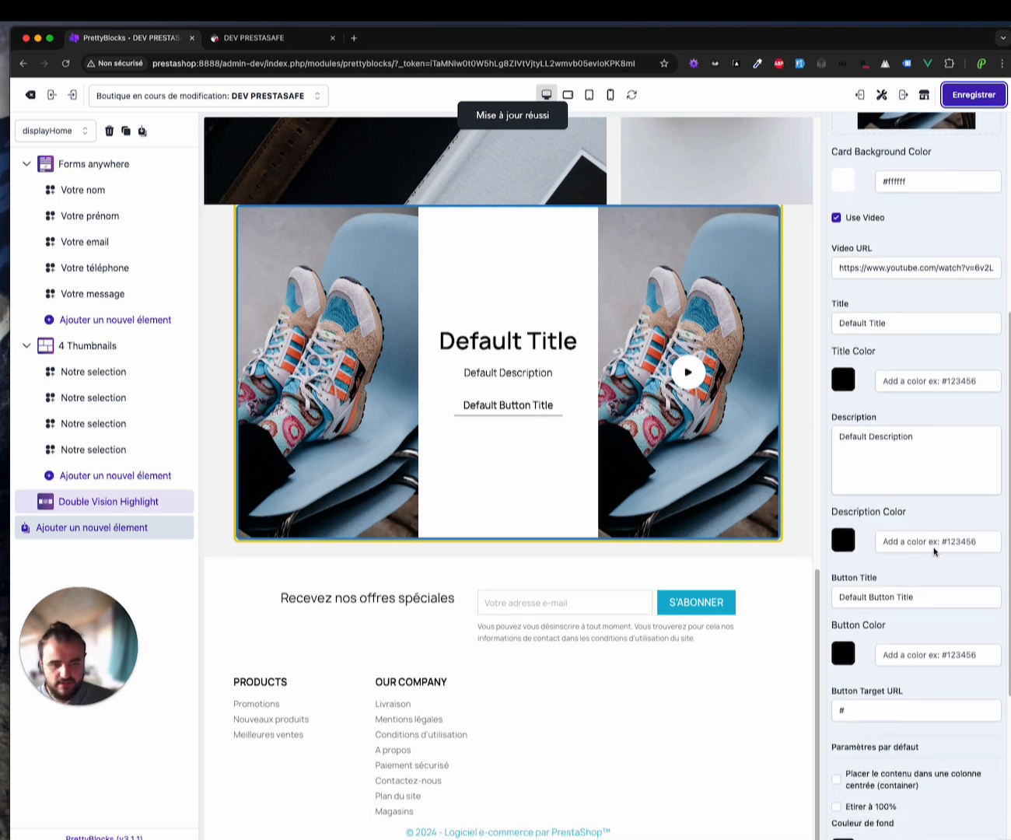
pyautogui.scroll(-3, 936, 550)
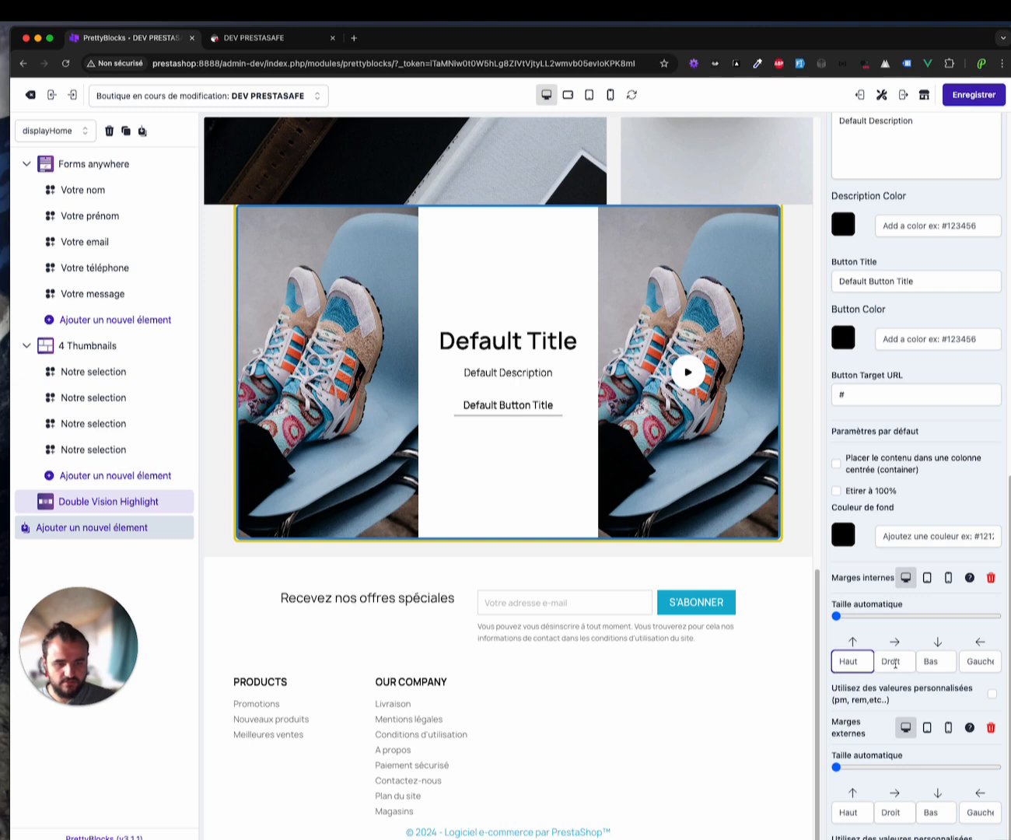
pyautogui.press('super+s')
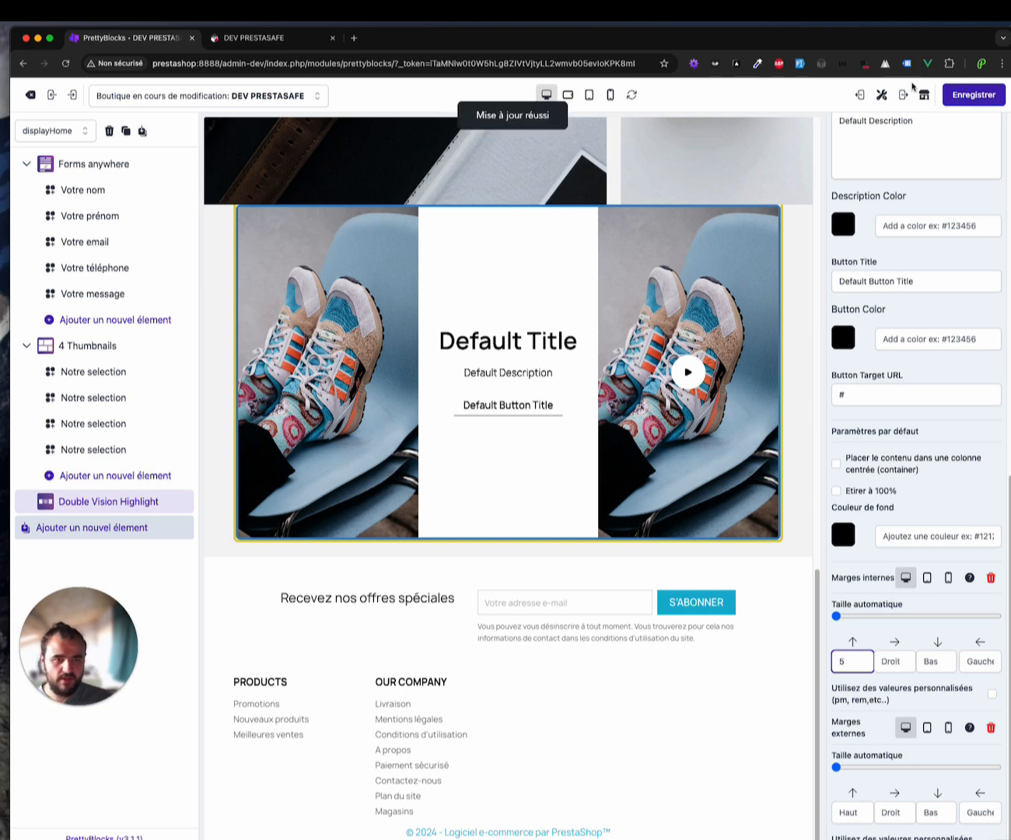
# Check the Double Vision Highlight block's top spacing on the front page and in the PrettyBlocks preview, briefly hiding the block settings
pyautogui.click(309, 38)
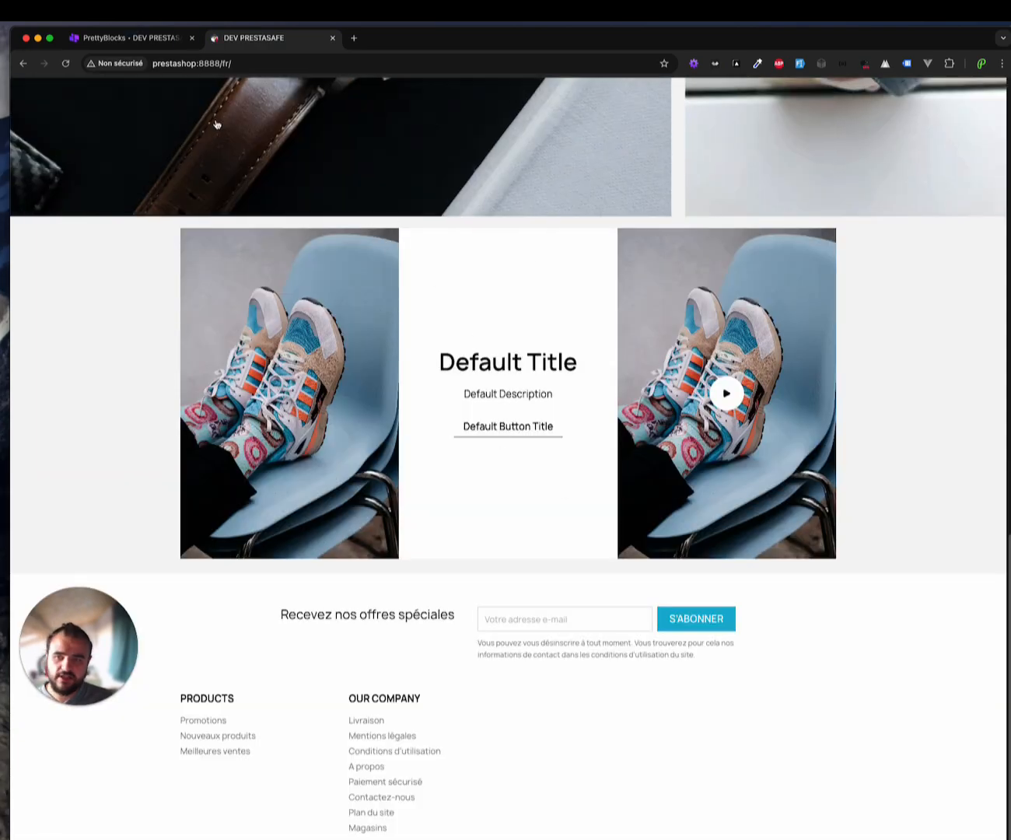
pyautogui.click(182, 39)
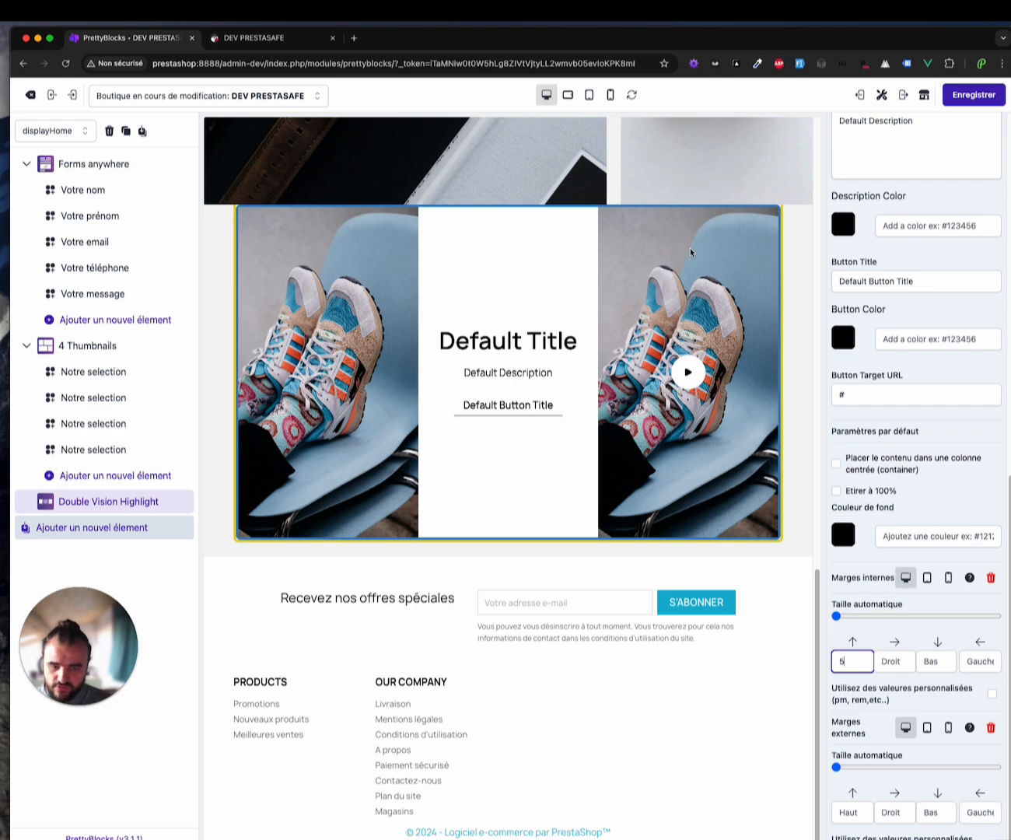
pyautogui.click(904, 98)
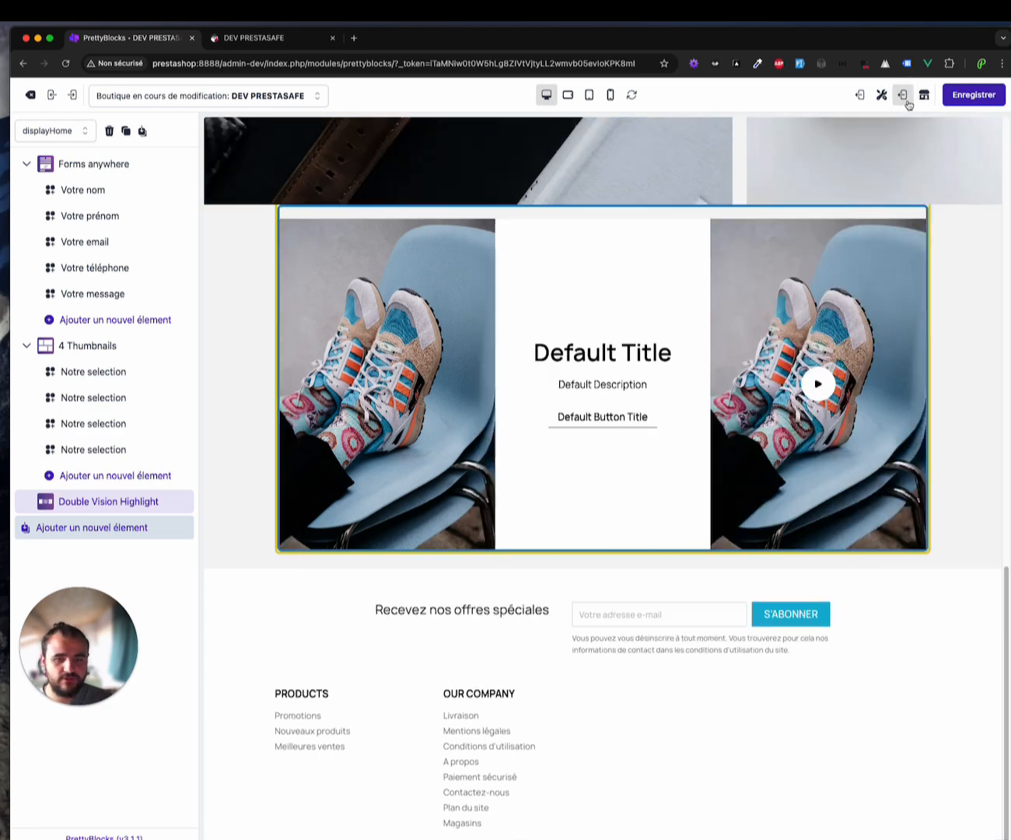
pyautogui.click(909, 103)
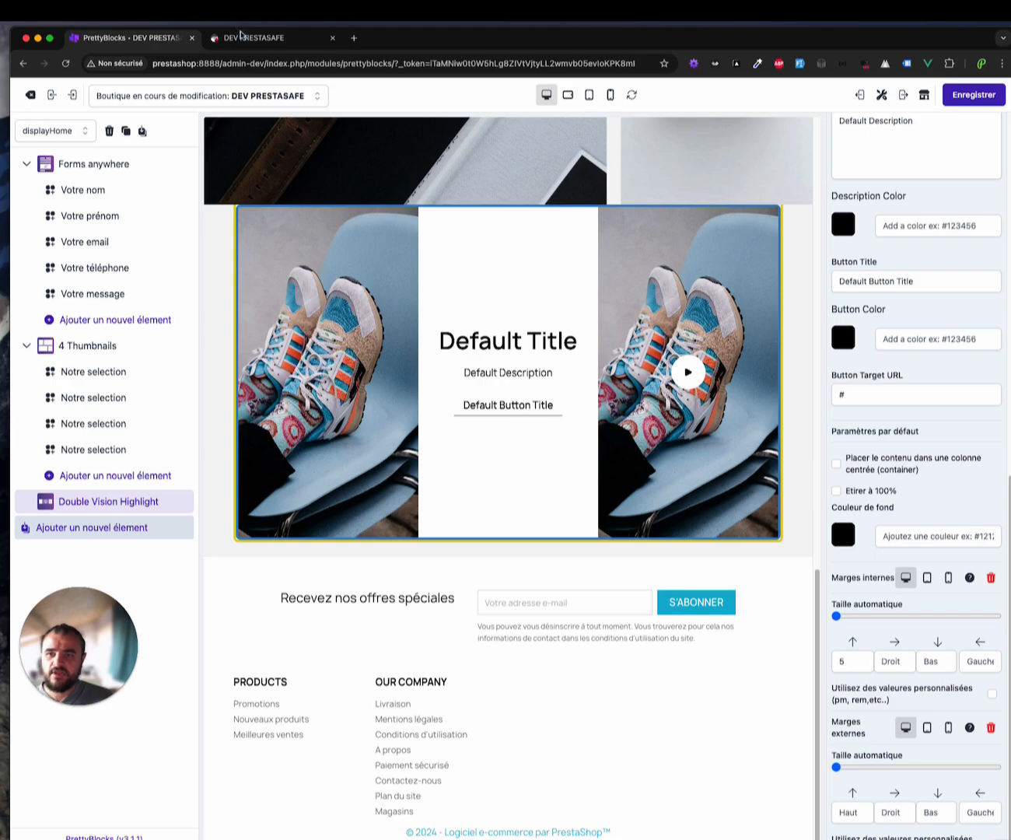
# Review the whole front page from the contact form through the thumbnails to the Double Vision Highlight block
pyautogui.click(241, 36)
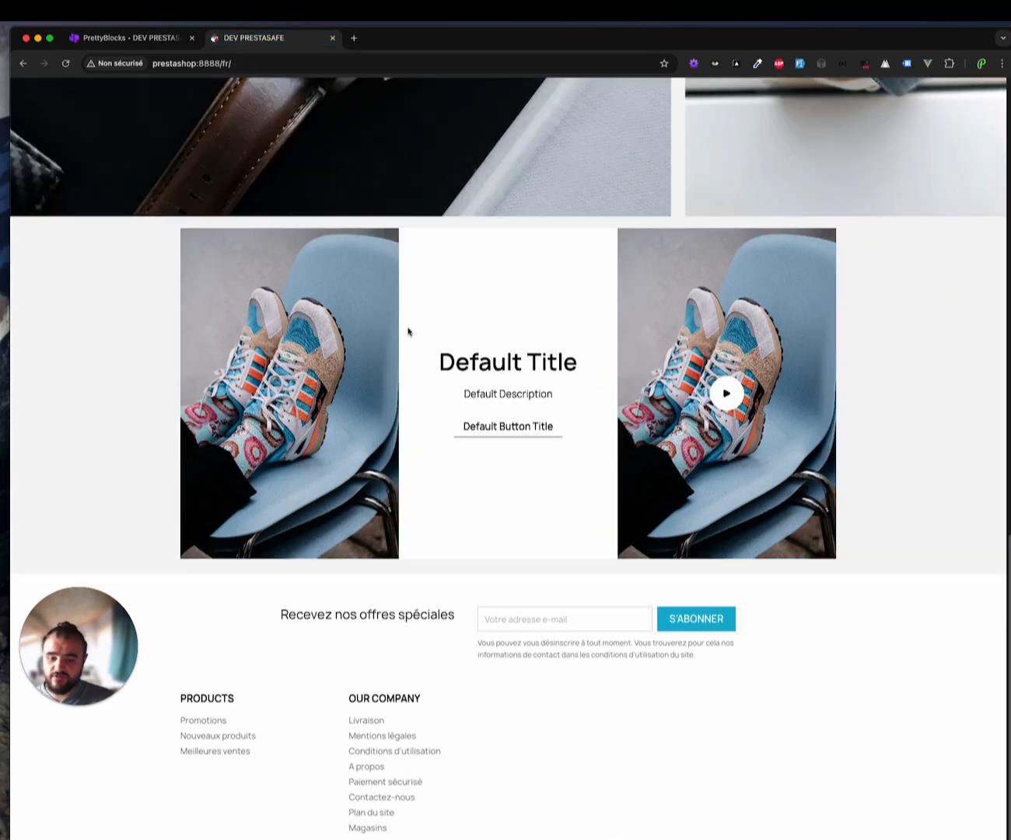
pyautogui.scroll(15, 408, 332)
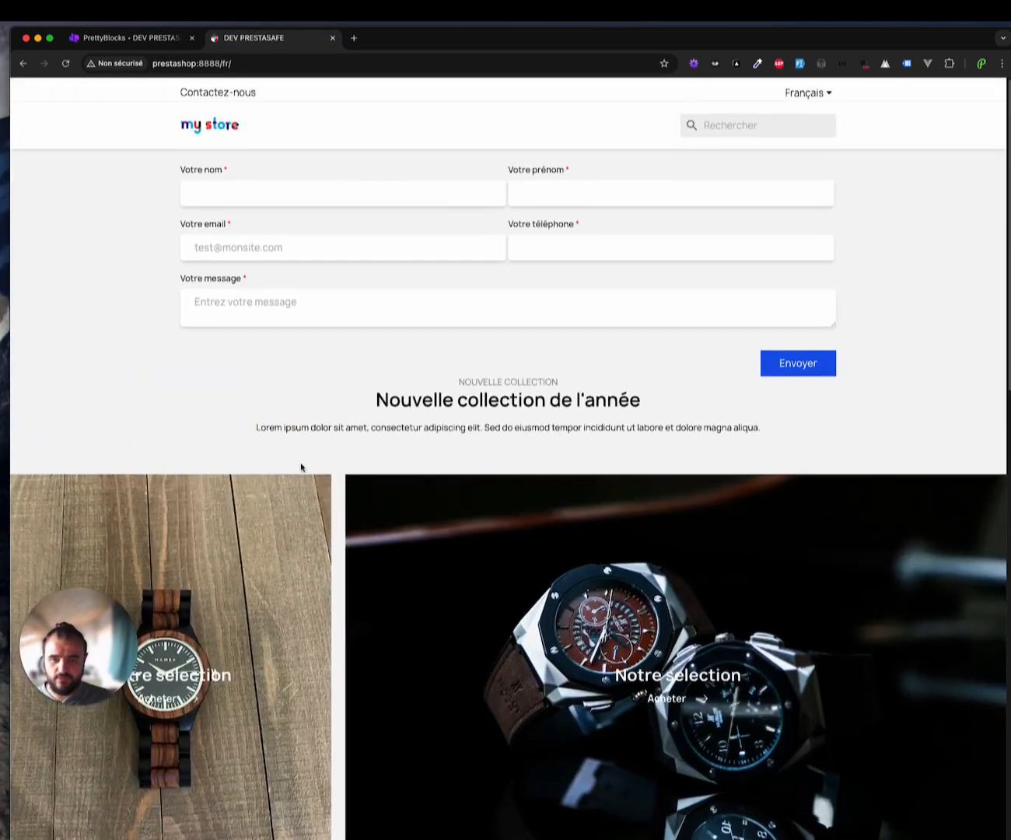
pyautogui.scroll(-10, 301, 466)
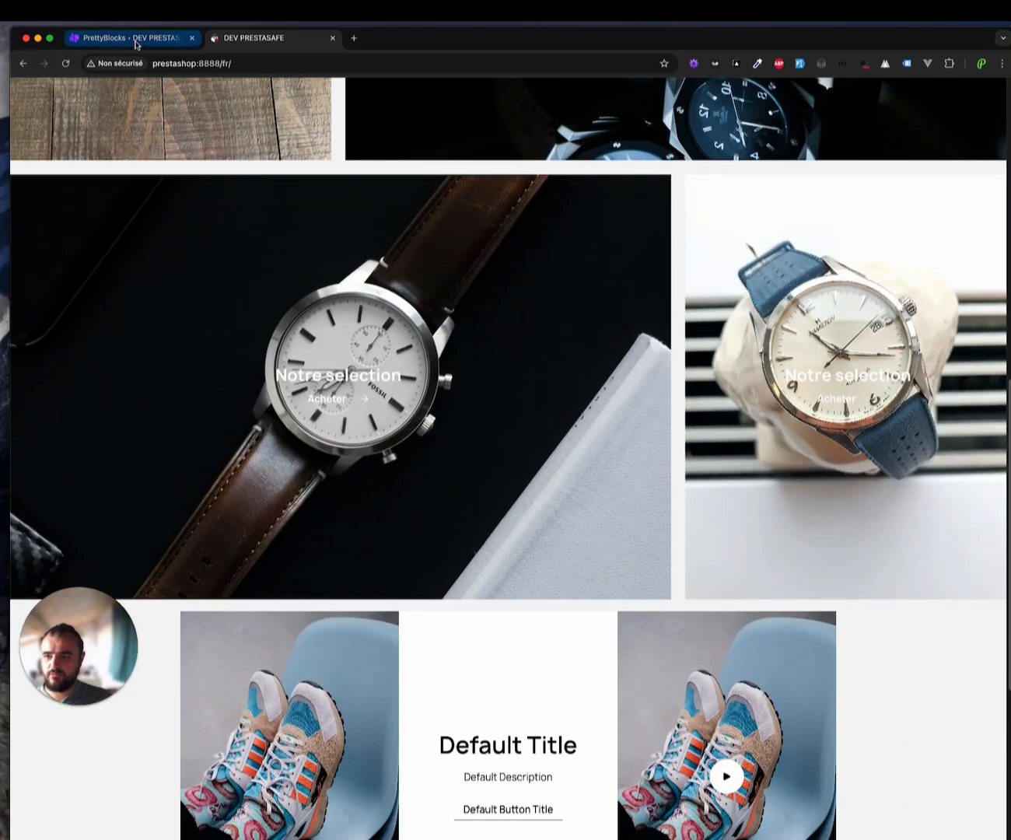
pyautogui.scroll(-4, 244, 239)
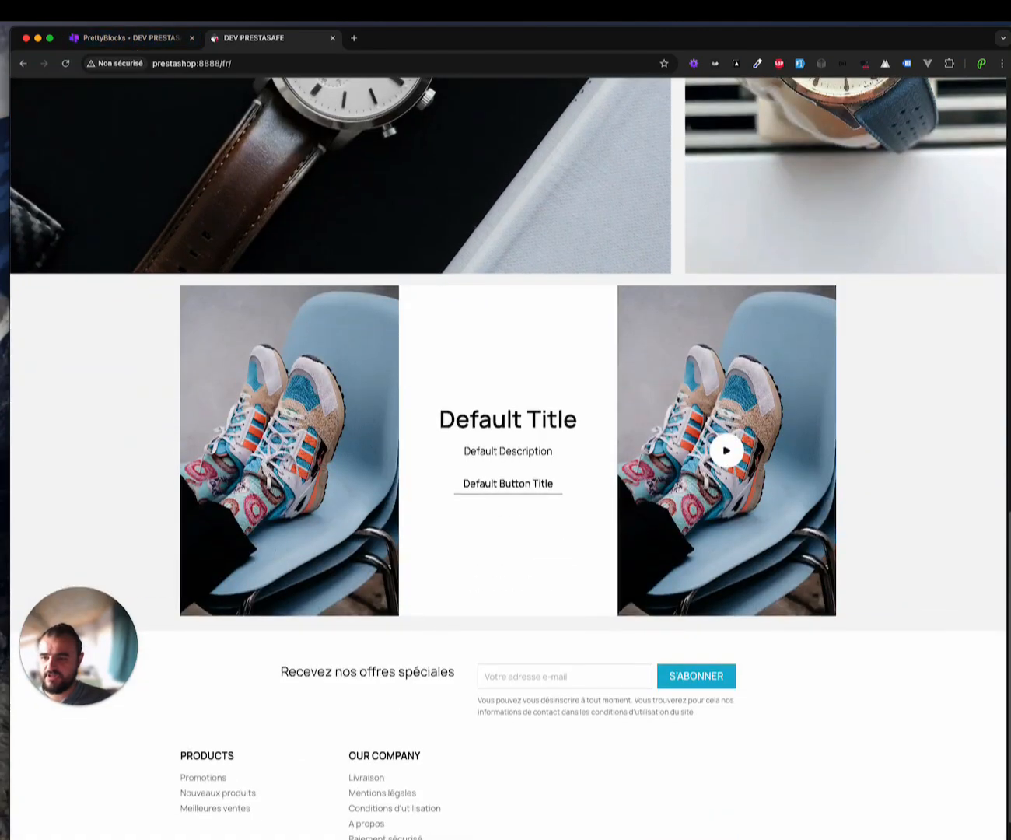
pyautogui.click(2, 307)
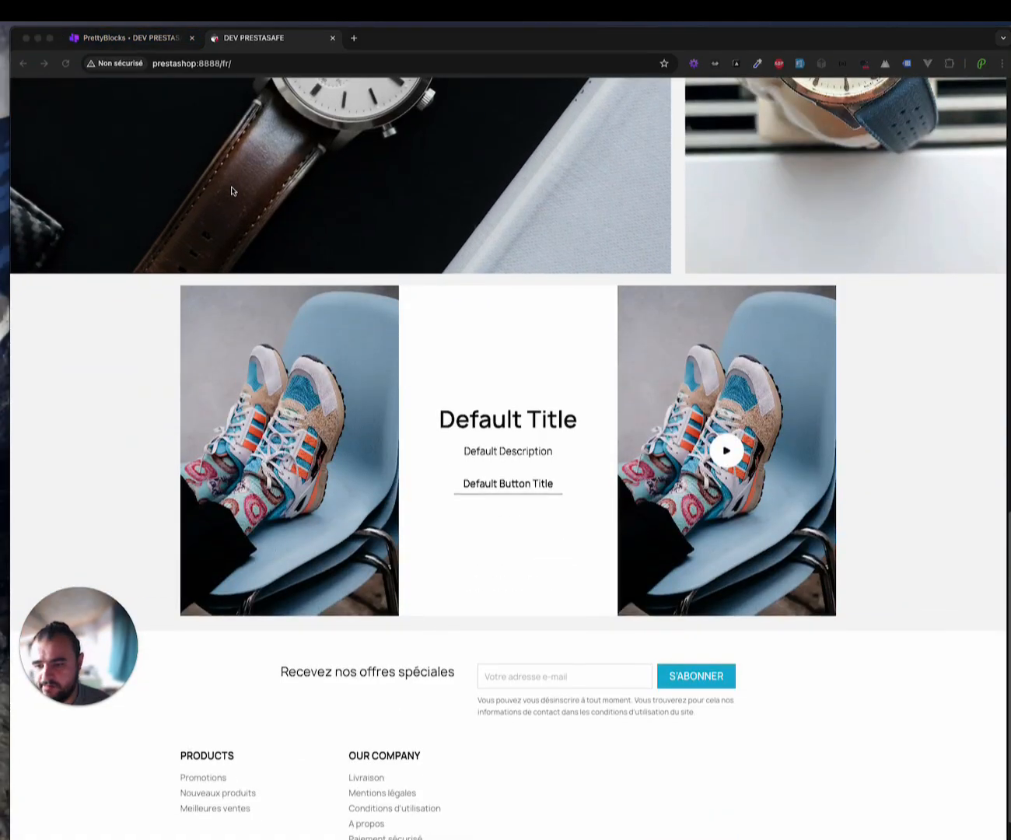
# Return to PrettyBlocks, add a Product Grid Mansonry block below Double Vision Highlight, and expand its list of elements
pyautogui.click(137, 39)
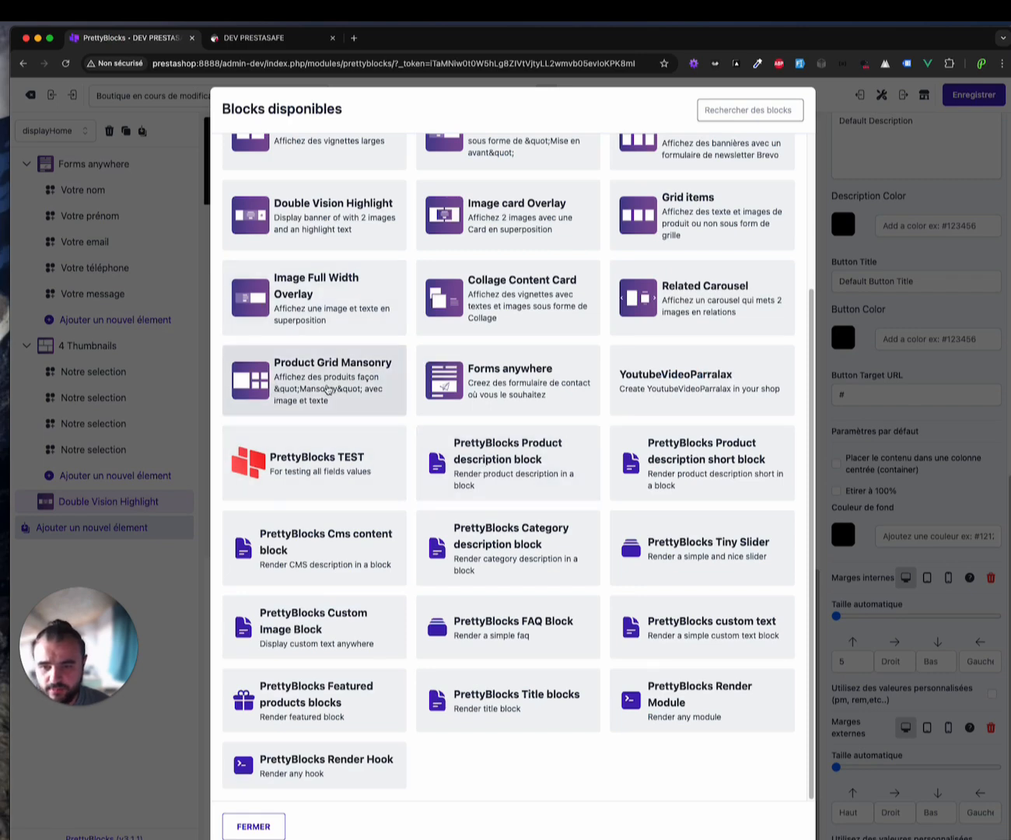
pyautogui.click(327, 389)
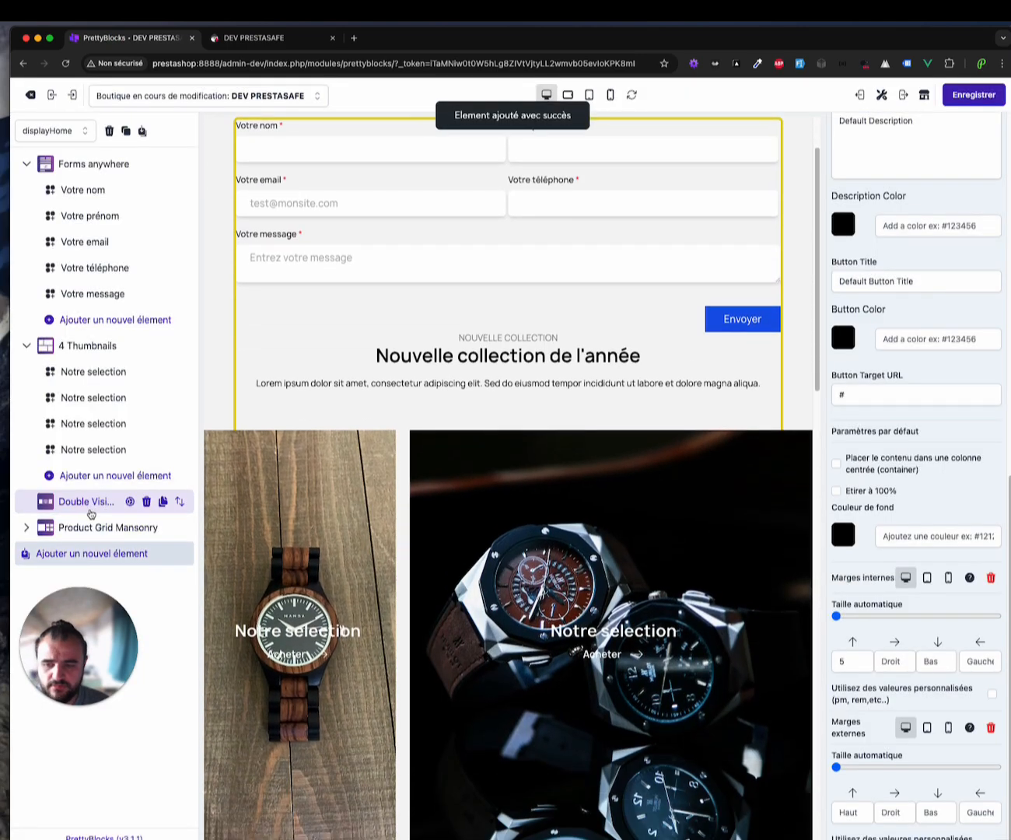
pyautogui.click(108, 527)
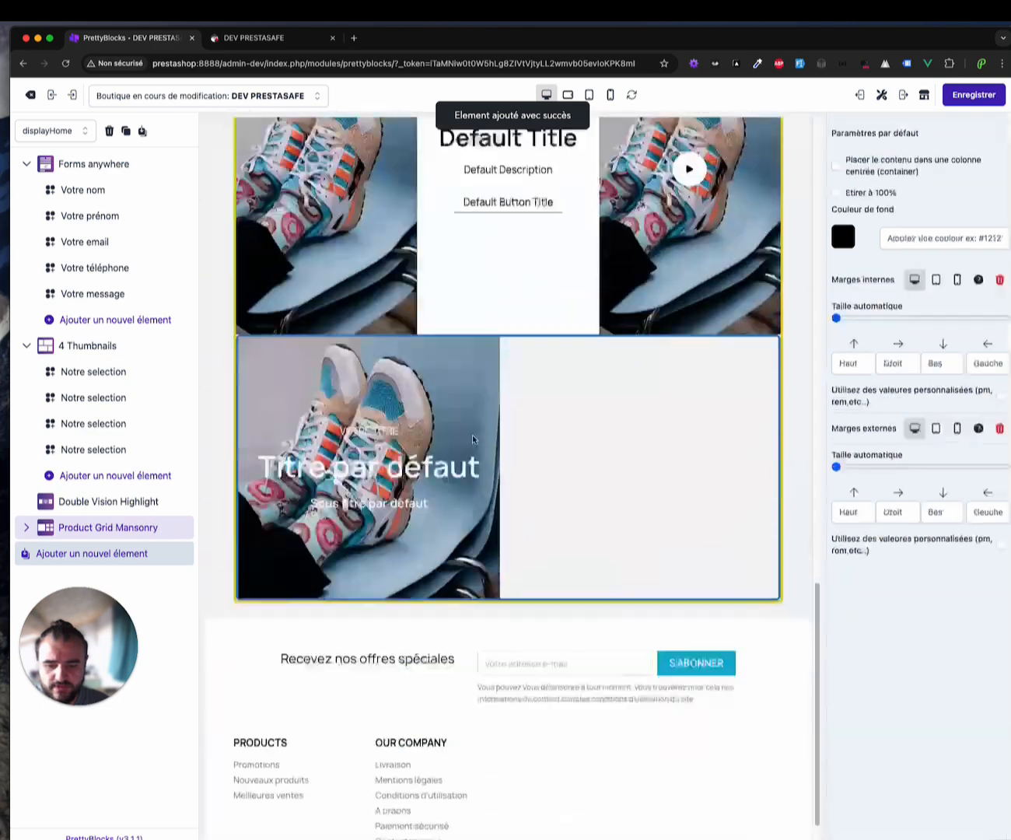
pyautogui.click(26, 528)
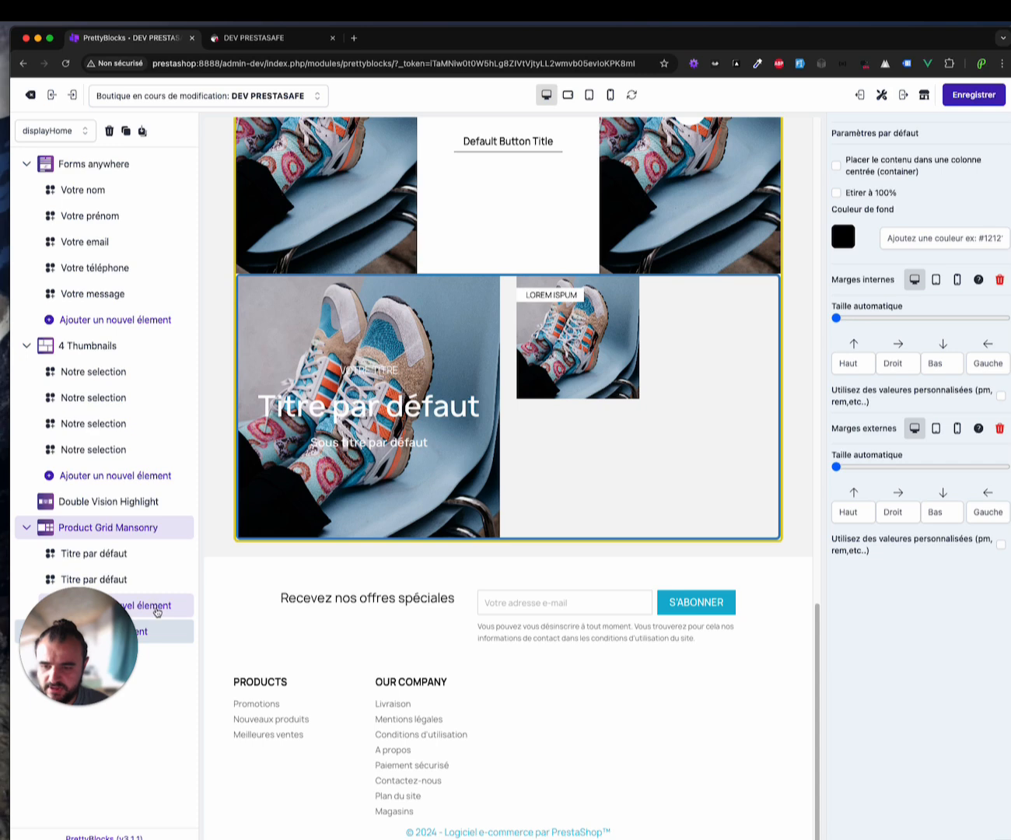
# Add another element to the Product Grid Mansonry block and delete it again
pyautogui.click(157, 612)
pyautogui.click(157, 609)
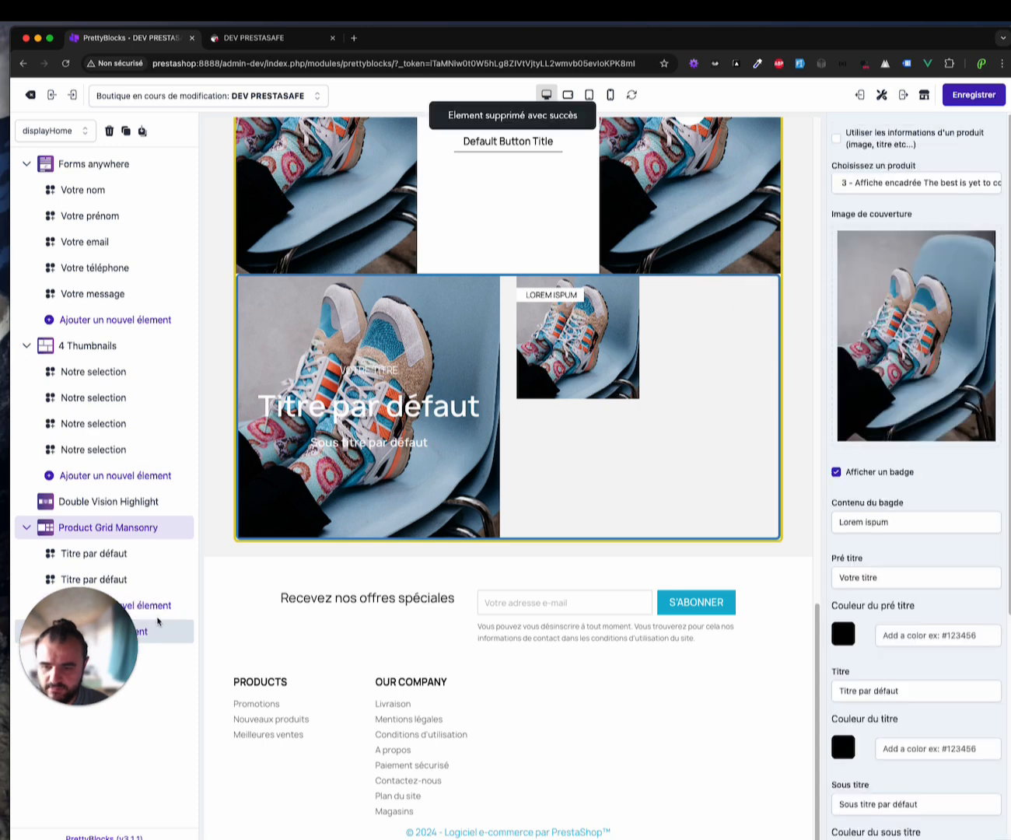
# Add three more elements to the Product Grid Mansonry block, making five in total
pyautogui.click(154, 613)
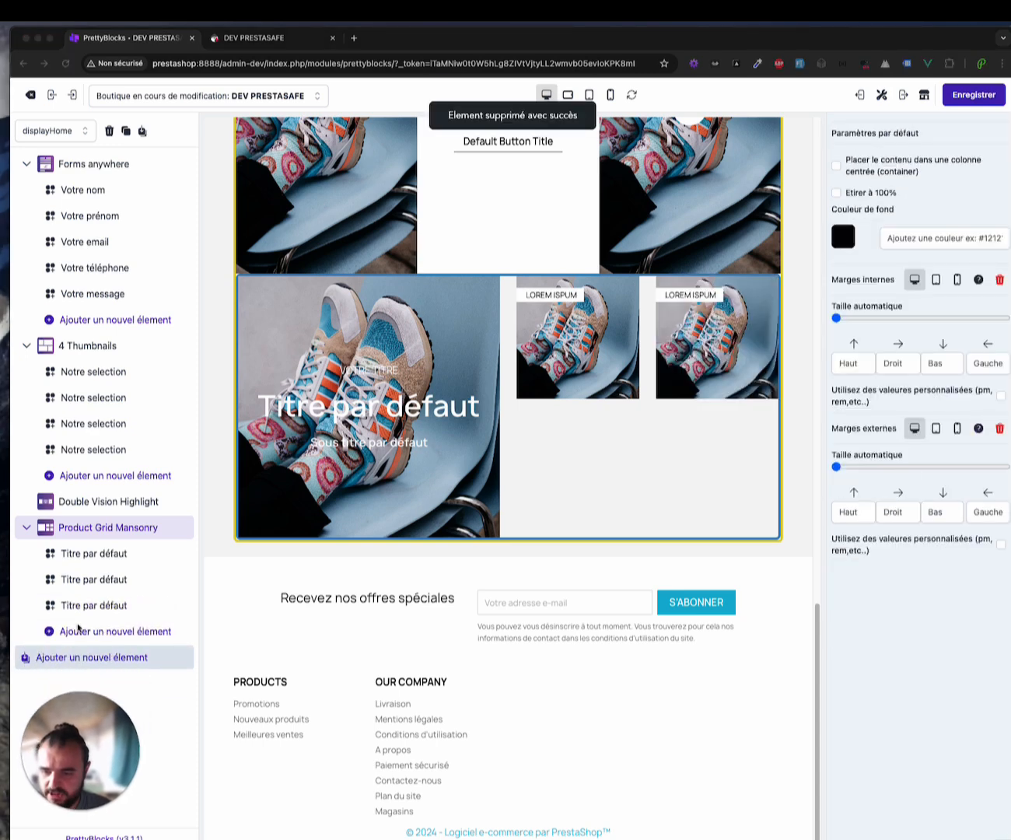
pyautogui.click(78, 633)
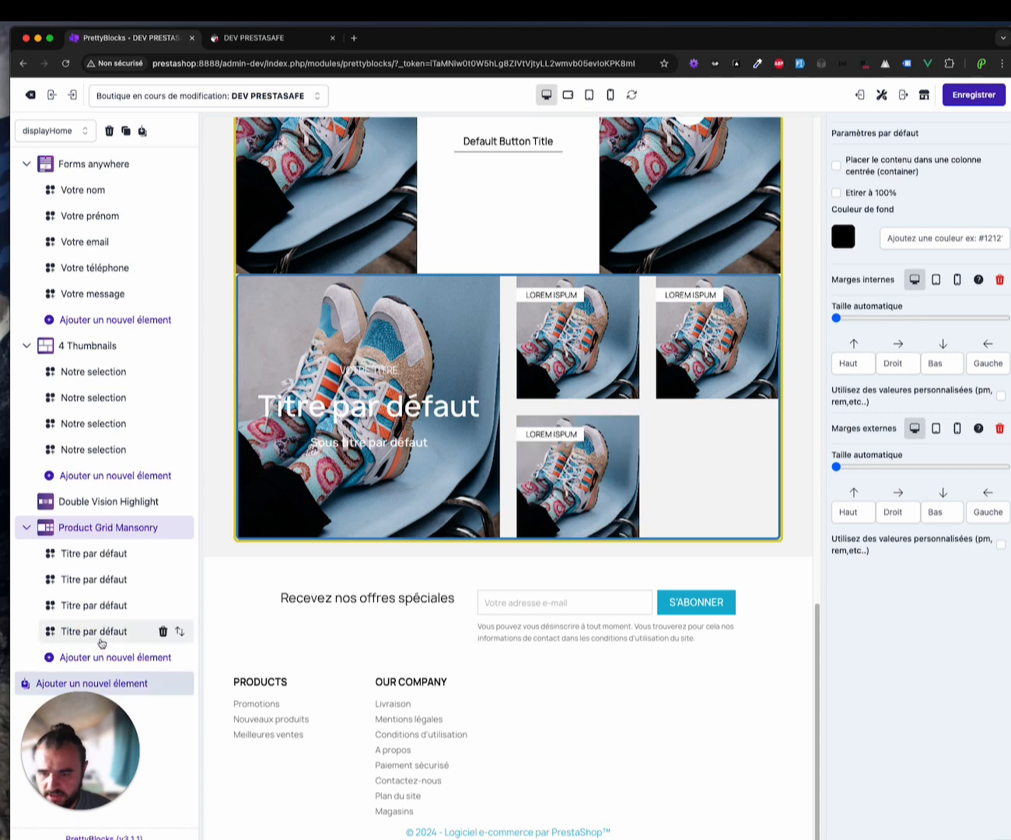
pyautogui.click(97, 656)
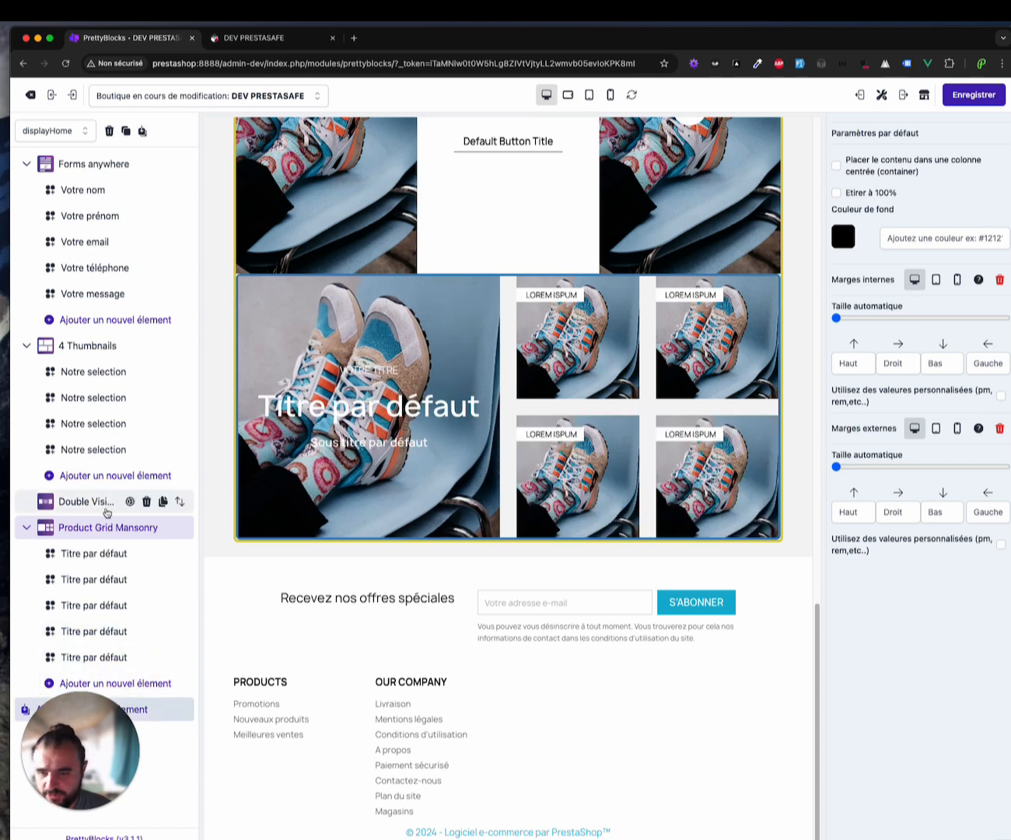
# Replace the first grid element's cover with the watch-box photo and make the second use product 17 - Carnet de notes Ours brun, then save
pyautogui.click(99, 561)
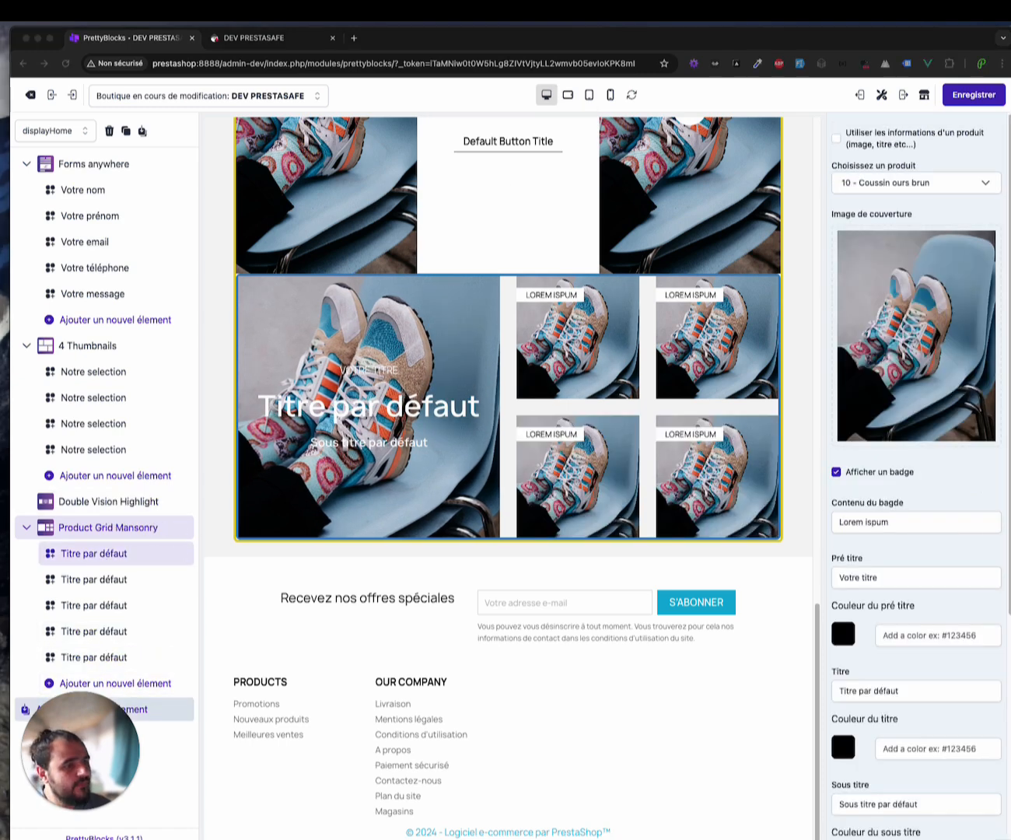
pyautogui.moveTo(929, 346); pyautogui.dragTo(930, 345)
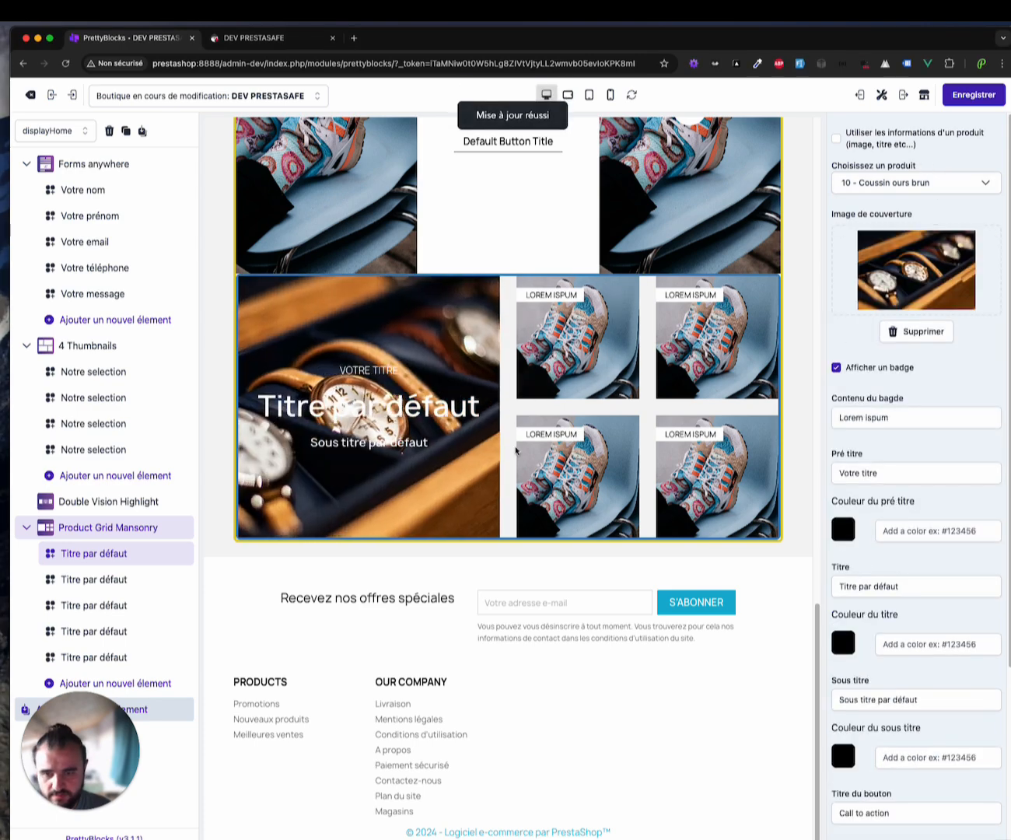
pyautogui.click(114, 585)
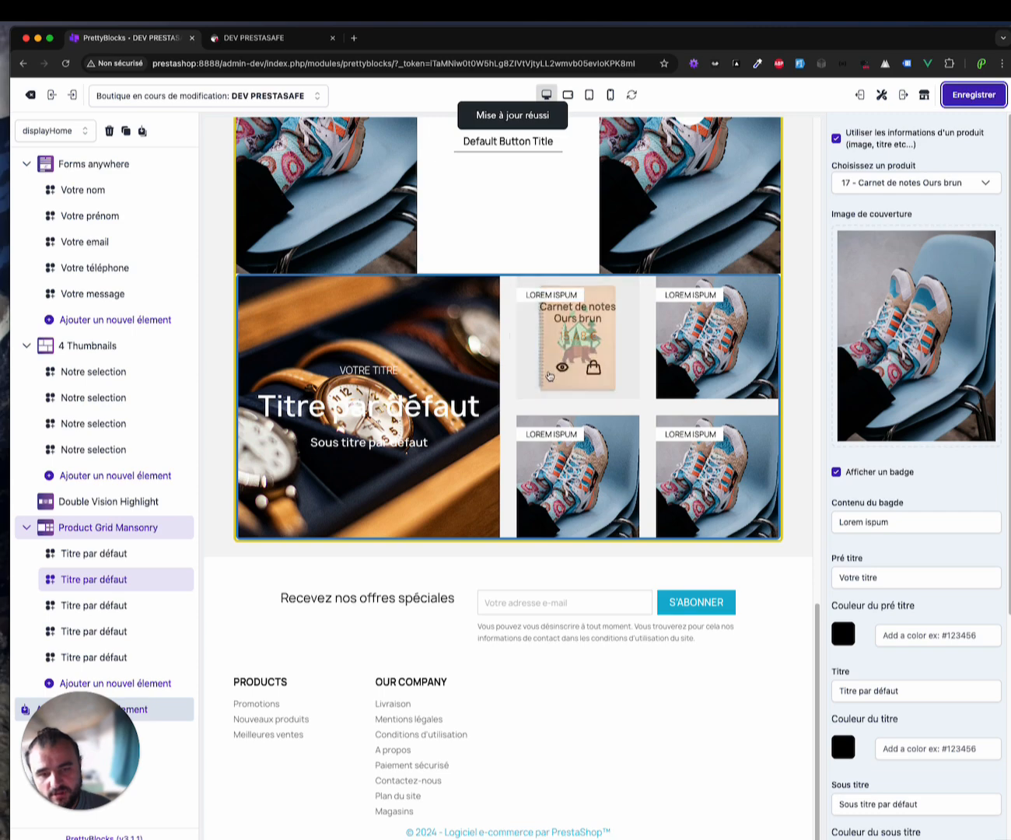
# Reload the front page, open the quick view of the Carnet de notes Ours brun product in the grid, and close it
pyautogui.click(309, 39)
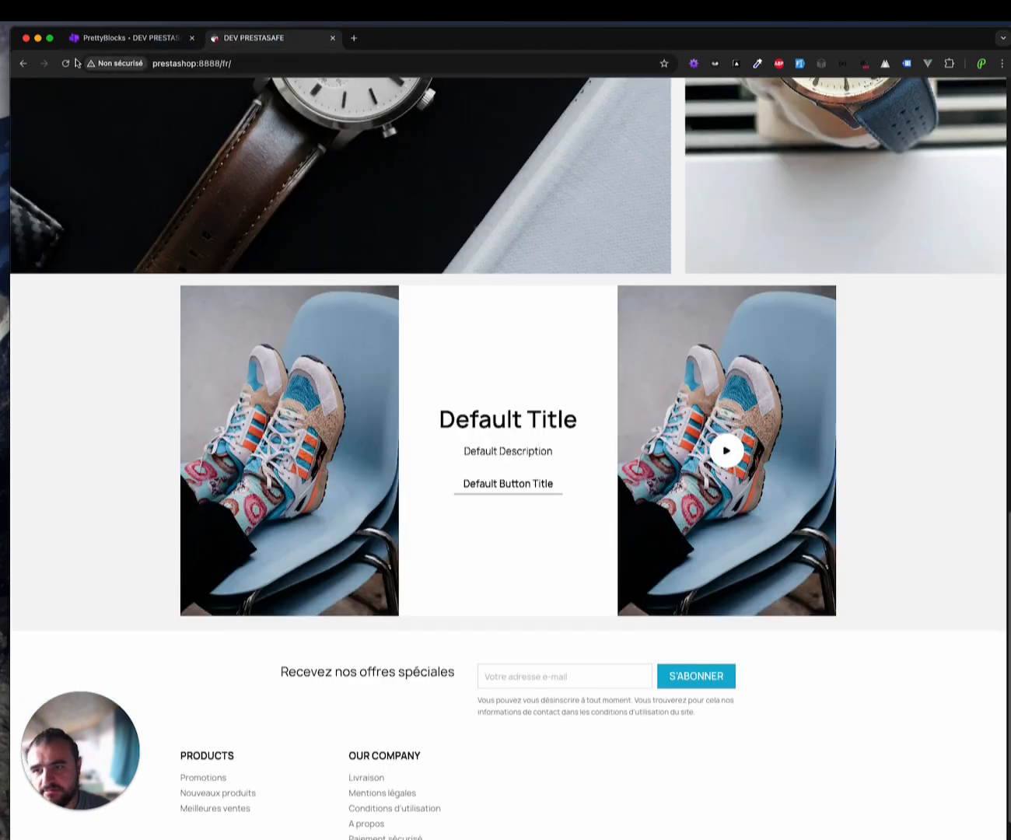
pyautogui.click(75, 62)
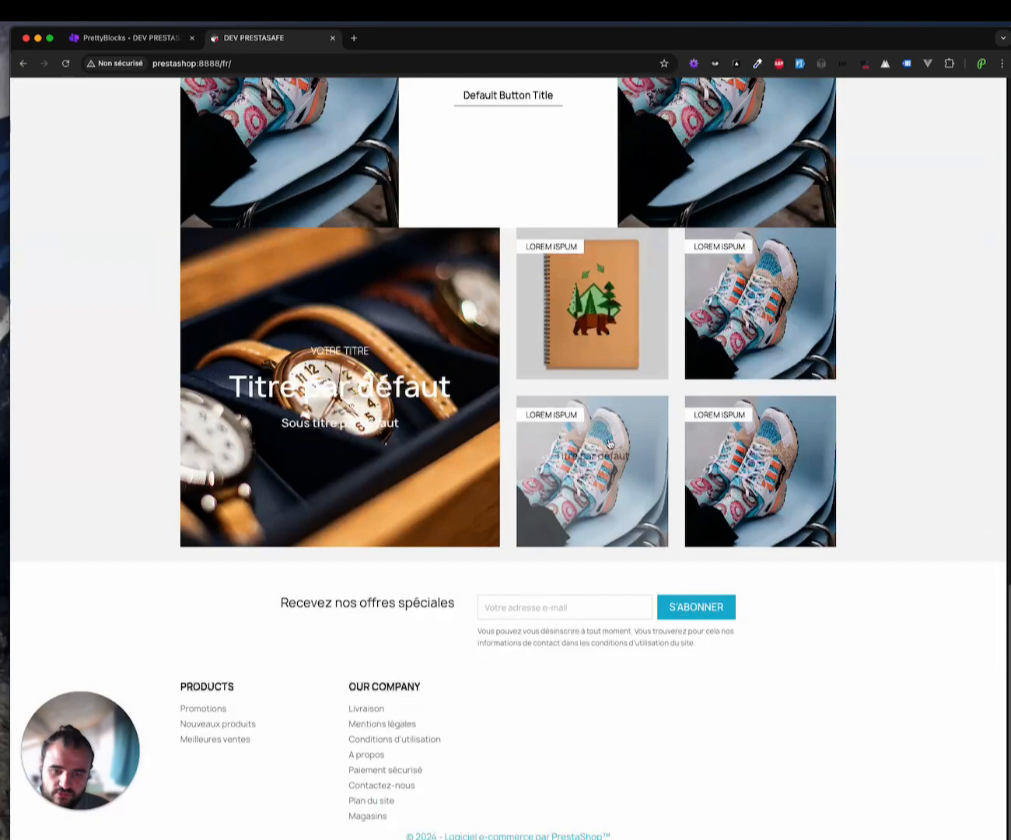
pyautogui.moveTo(547, 250)
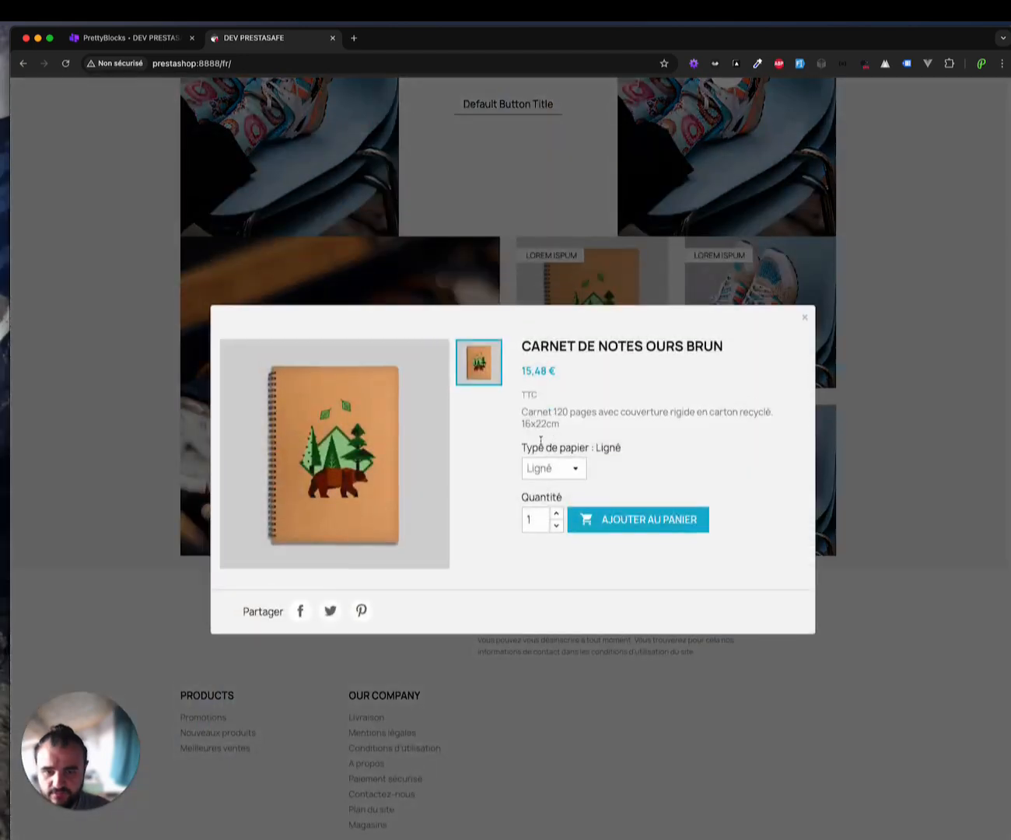
pyautogui.click(802, 320)
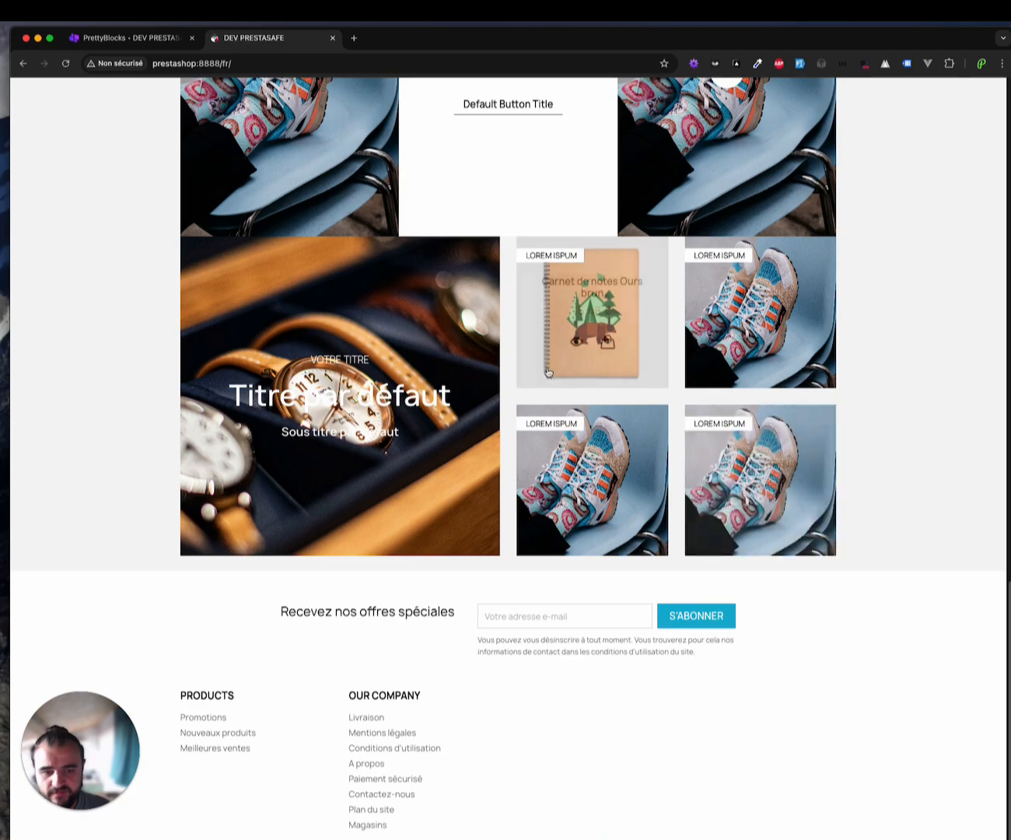
# Review the whole front page from the contact form down to the product grid and its overlay effects
pyautogui.moveTo(615, 349)
pyautogui.scroll(20, 607, 349)
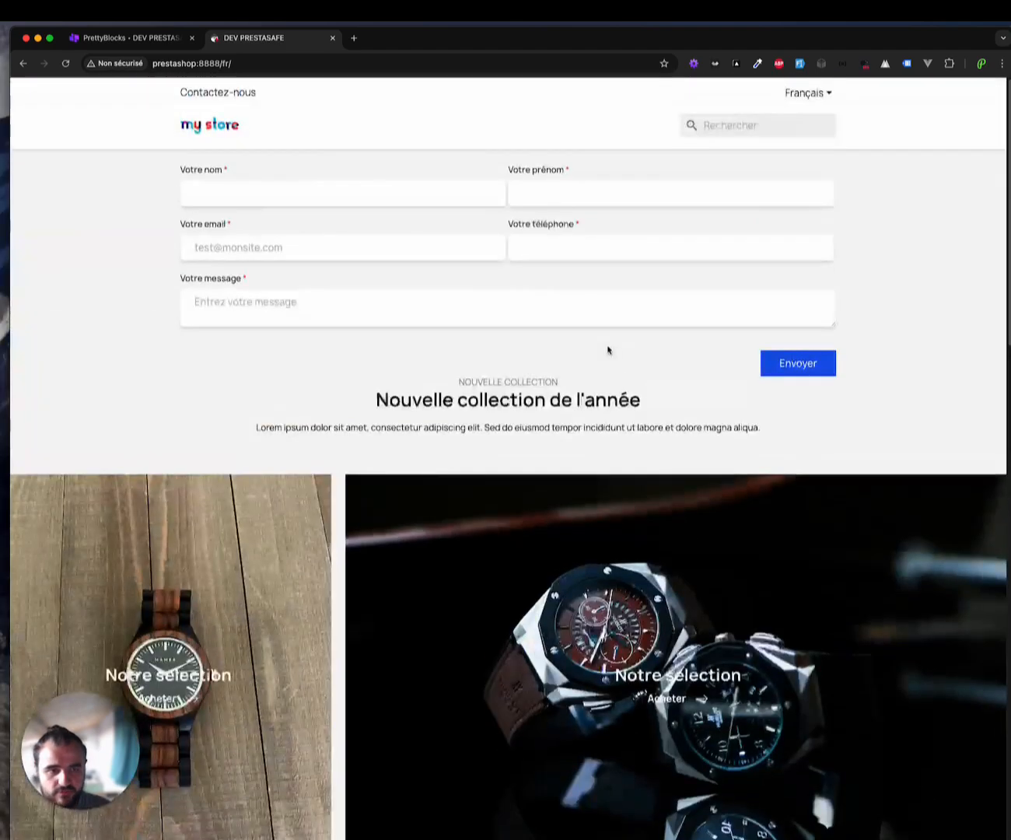
pyautogui.scroll(-20, 607, 350)
pyautogui.scroll(15, 625, 315)
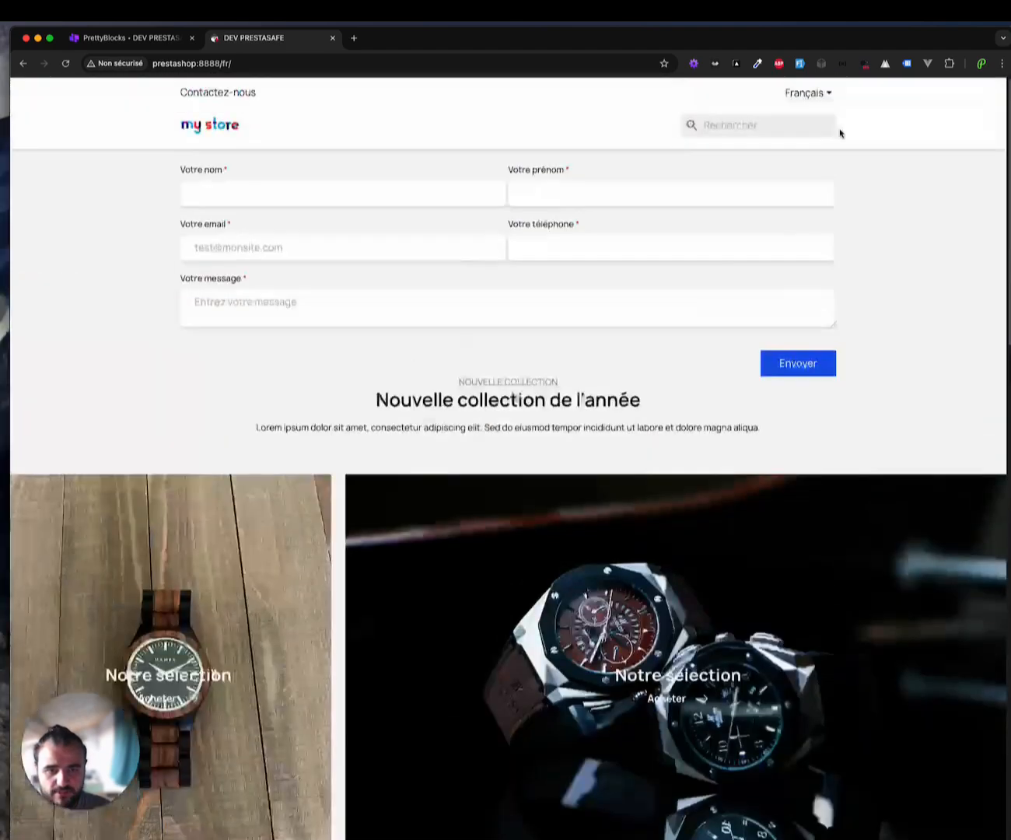
pyautogui.scroll(-15, 644, 445)
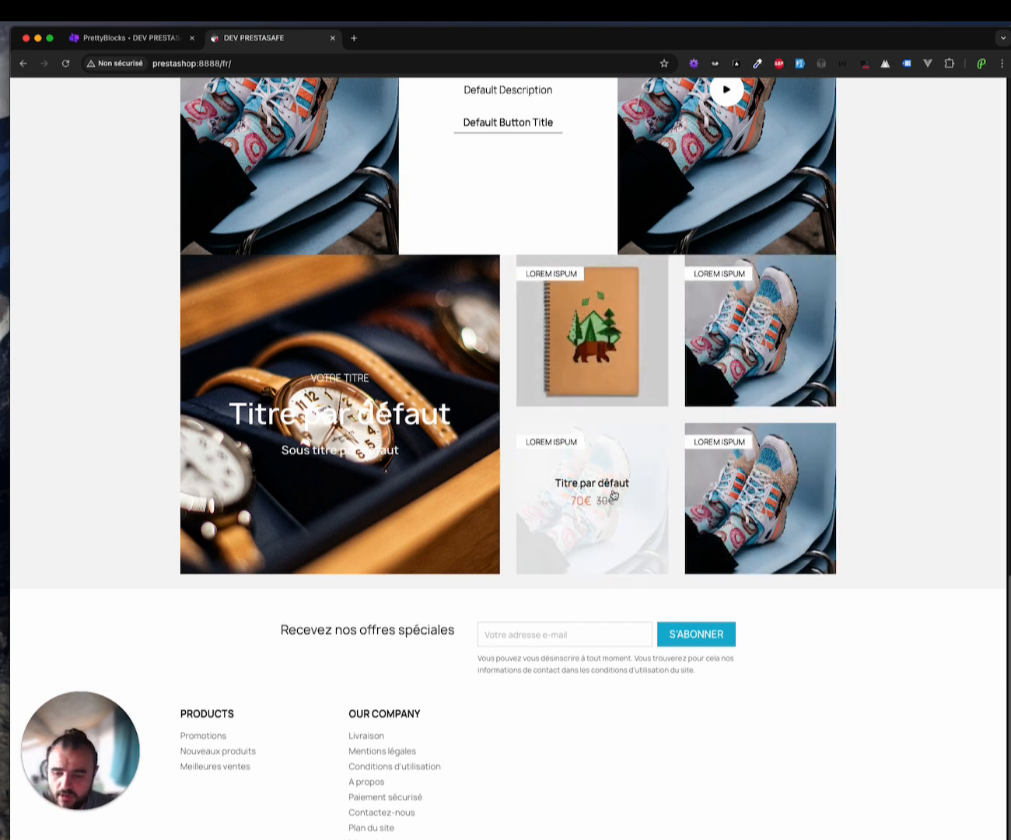
# Return to PrettyBlocks, disable the badge on the third Product Grid Mansonry element, and save
pyautogui.click(125, 37)
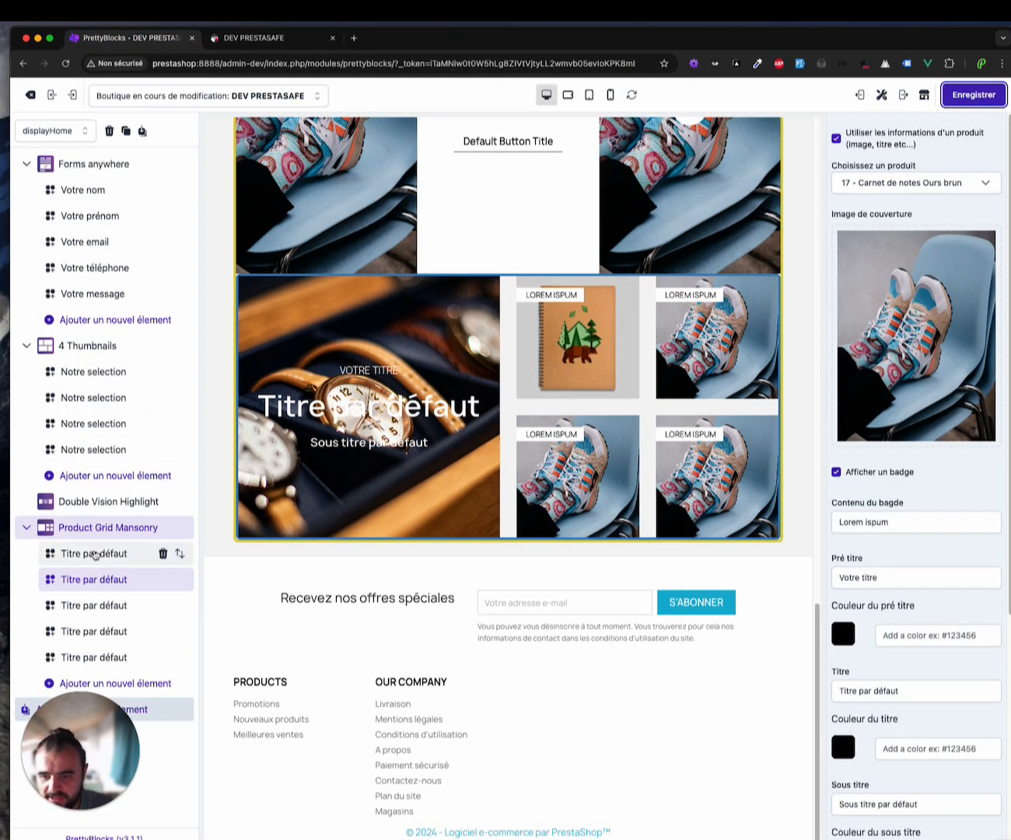
pyautogui.click(93, 553)
pyautogui.click(85, 592)
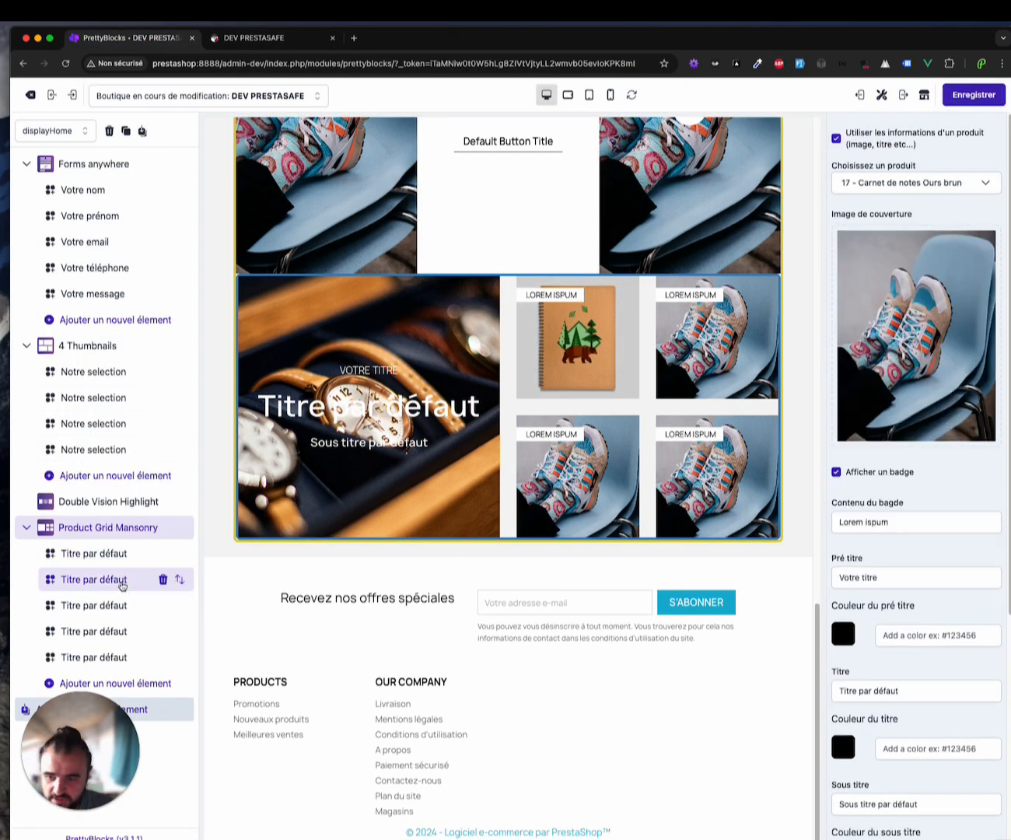
pyautogui.click(109, 605)
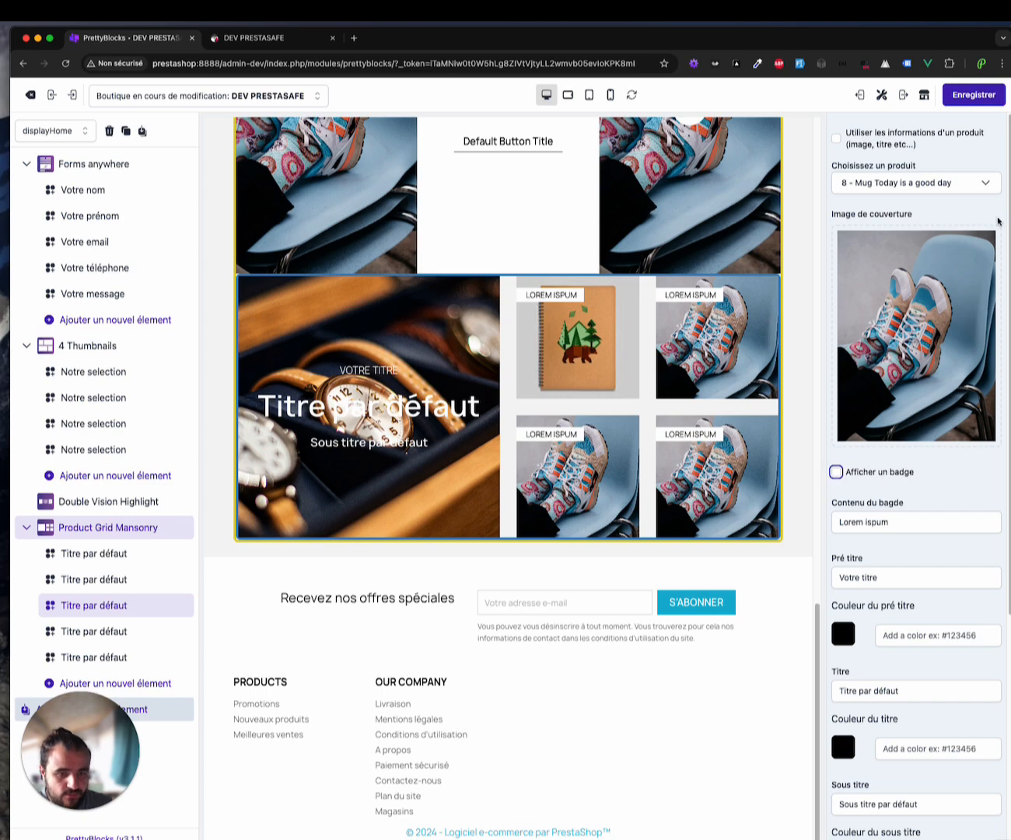
pyautogui.click(985, 97)
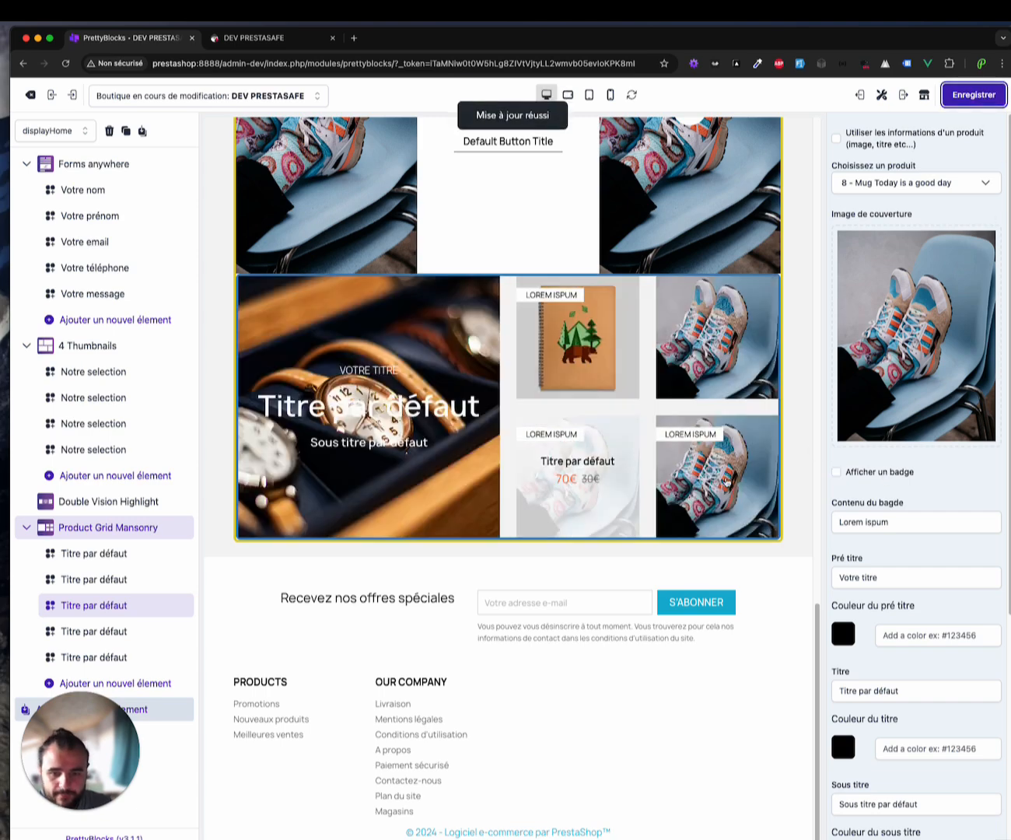
# Examine the third grid element's text, button, discounted price and regular price settings against the block preview
pyautogui.scroll(-5, 973, 505)
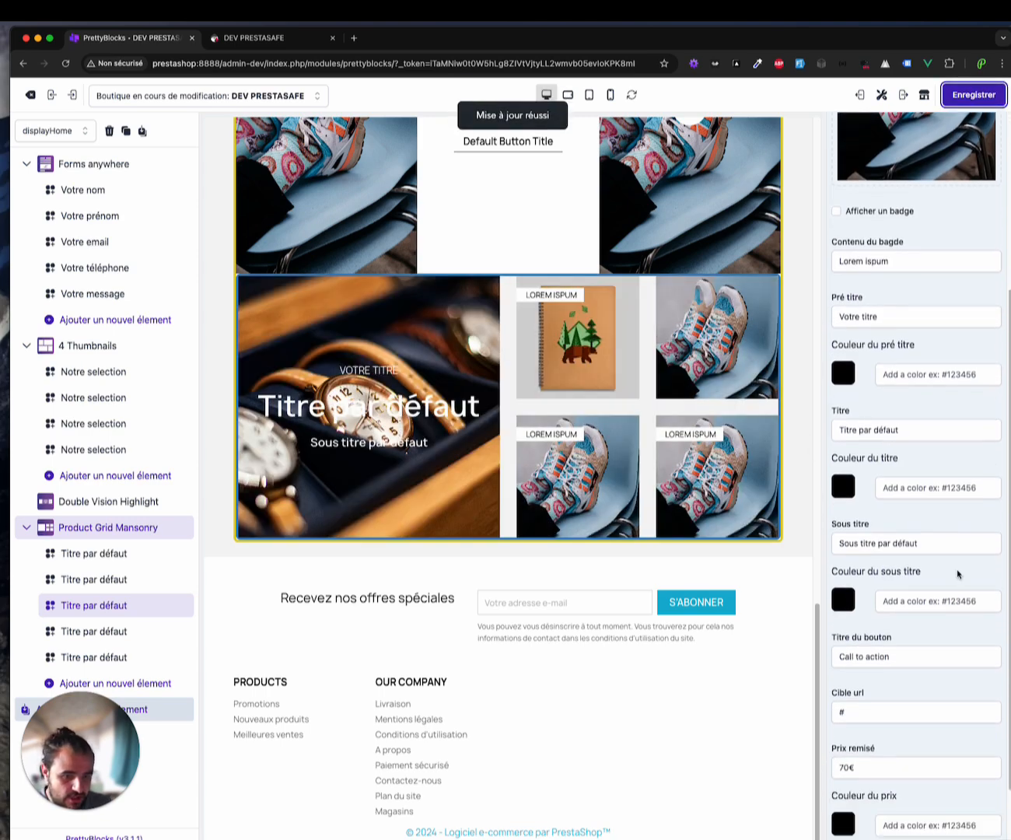
pyautogui.click(908, 664)
pyautogui.moveTo(908, 664); pyautogui.dragTo(838, 692)
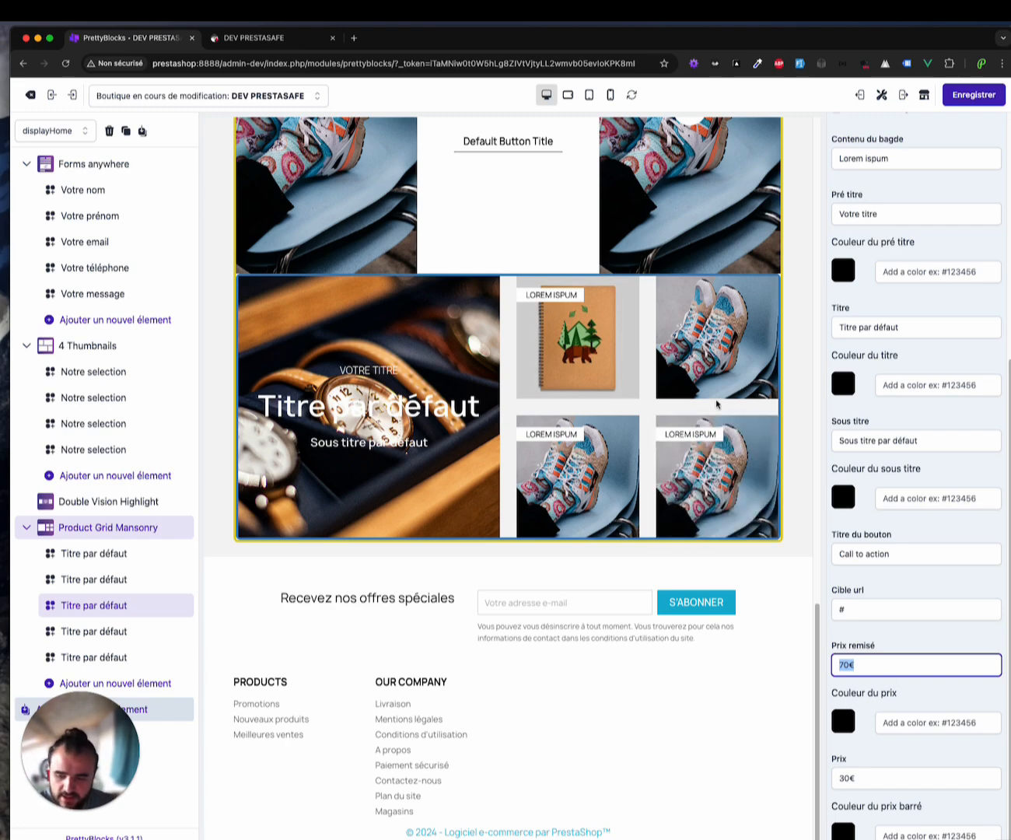
pyautogui.moveTo(718, 402)
pyautogui.scroll(5, 885, 700)
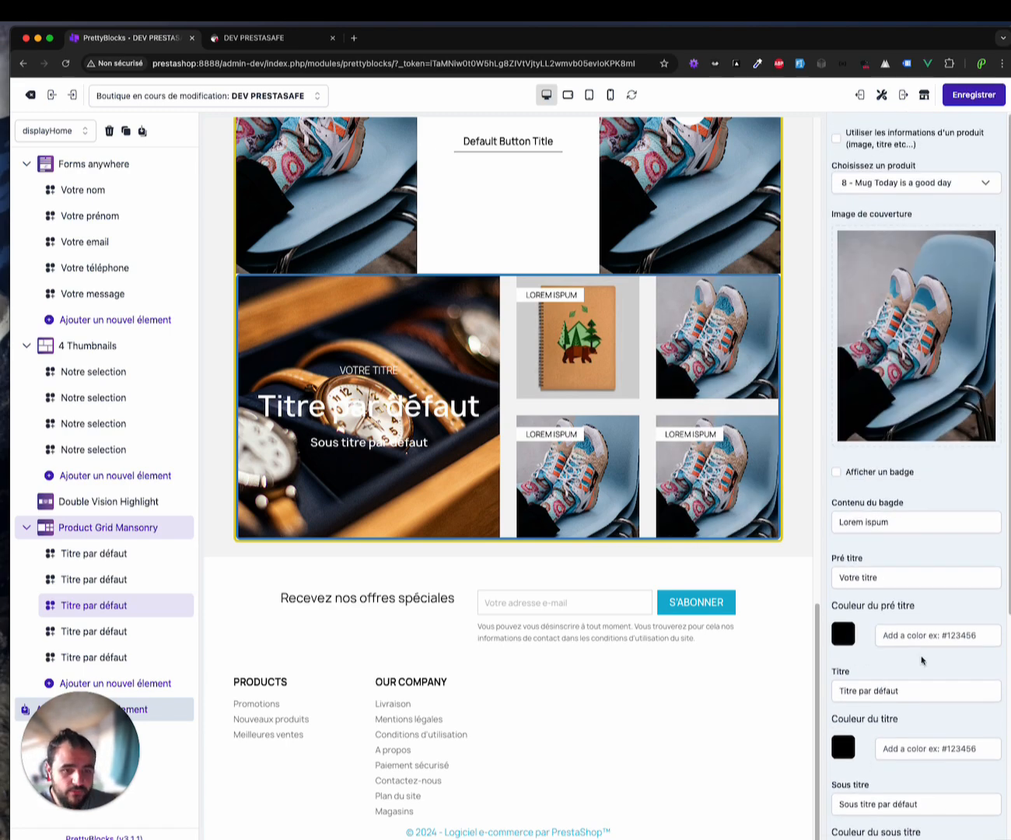
pyautogui.scroll(-4, 924, 660)
pyautogui.scroll(-1, 923, 615)
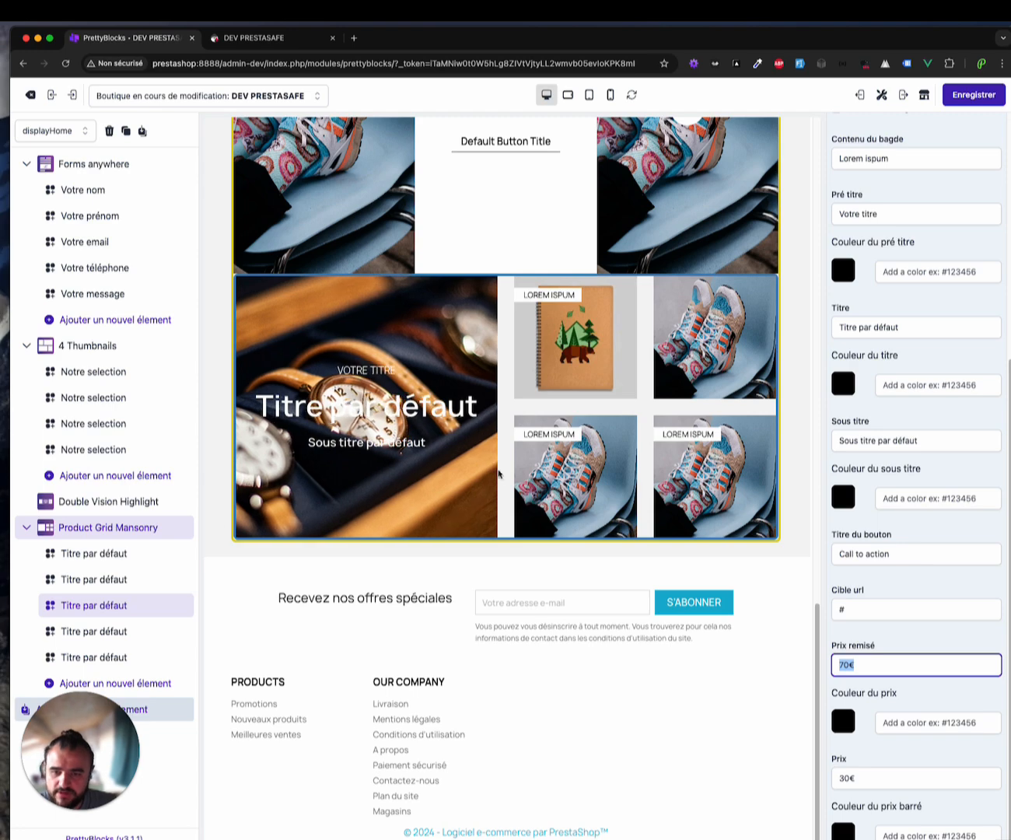
pyautogui.moveTo(669, 461)
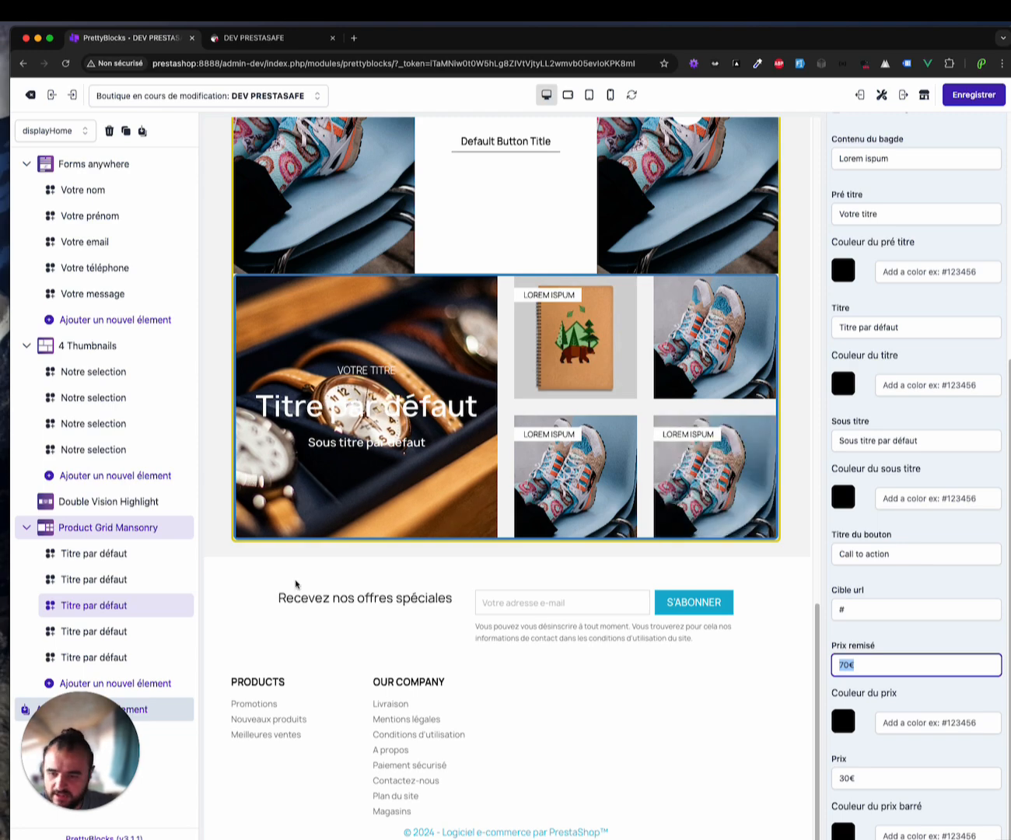
# Add a Count down banner block below Product Grid Mansonry, collapse the grid's elements, and open the banner's settings
pyautogui.click(149, 714)
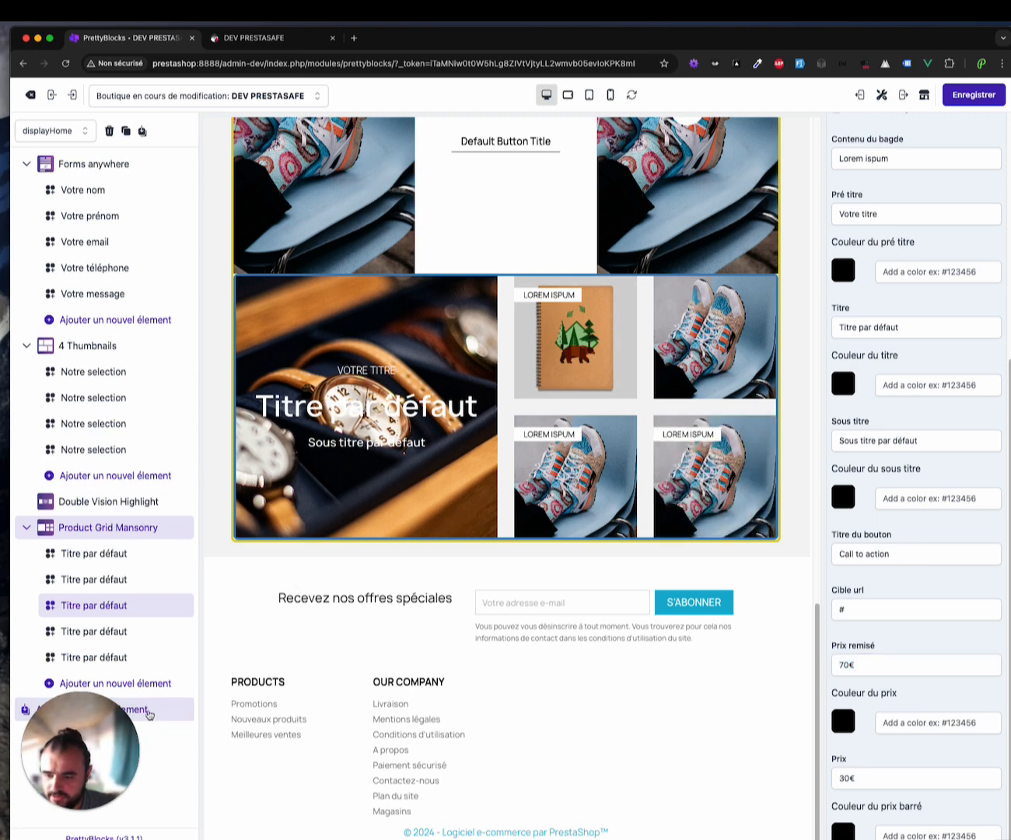
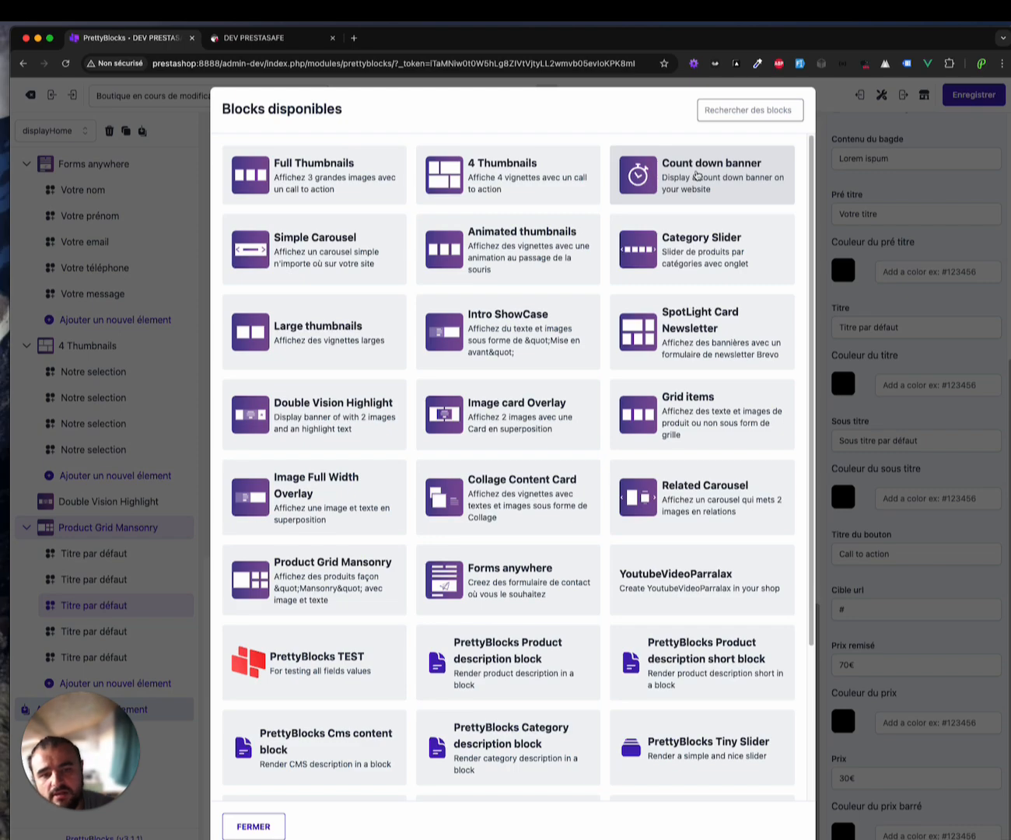
pyautogui.click(697, 176)
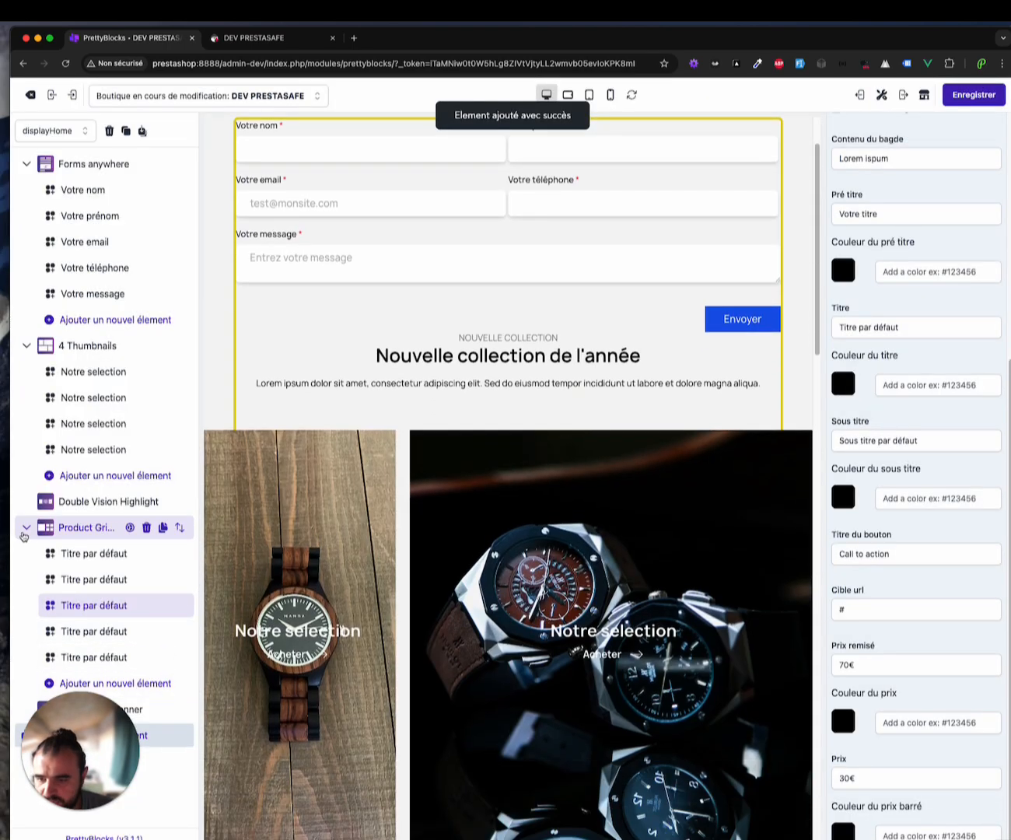
pyautogui.click(25, 530)
pyautogui.click(59, 553)
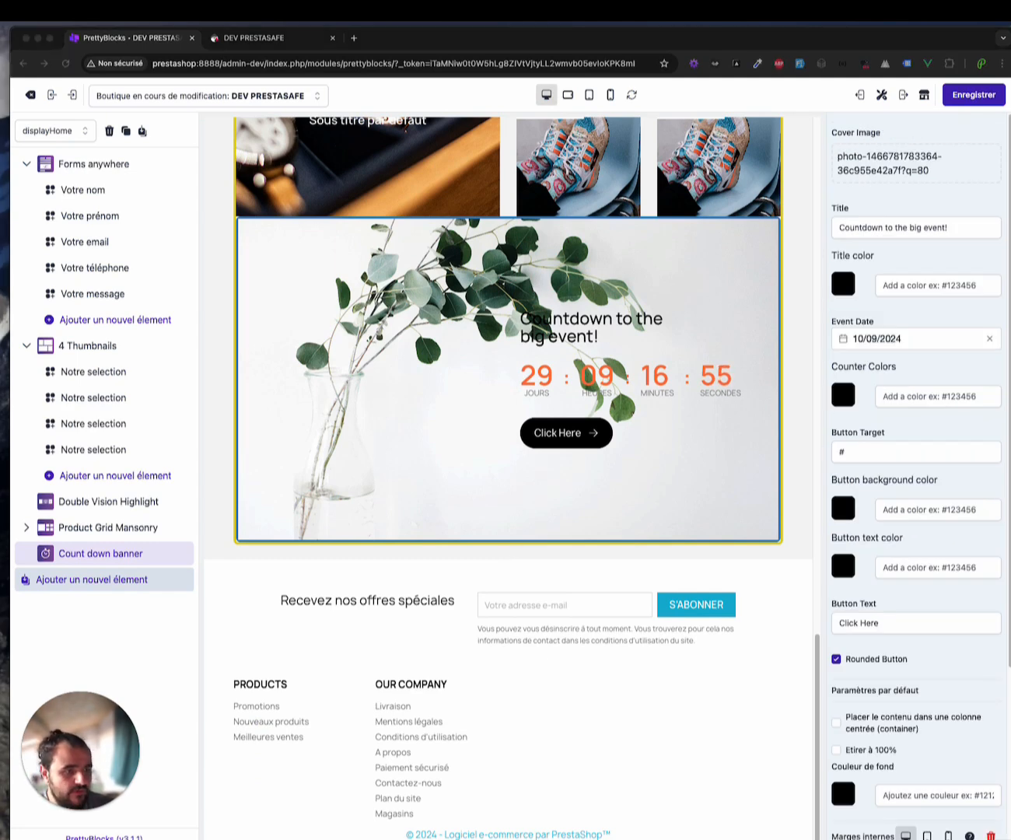
# Replace the Count down banner's cover with the photo of the woman in sunglasses, set its title color to #ffffff, and save
pyautogui.moveTo(1009, 175); pyautogui.dragTo(914, 170)
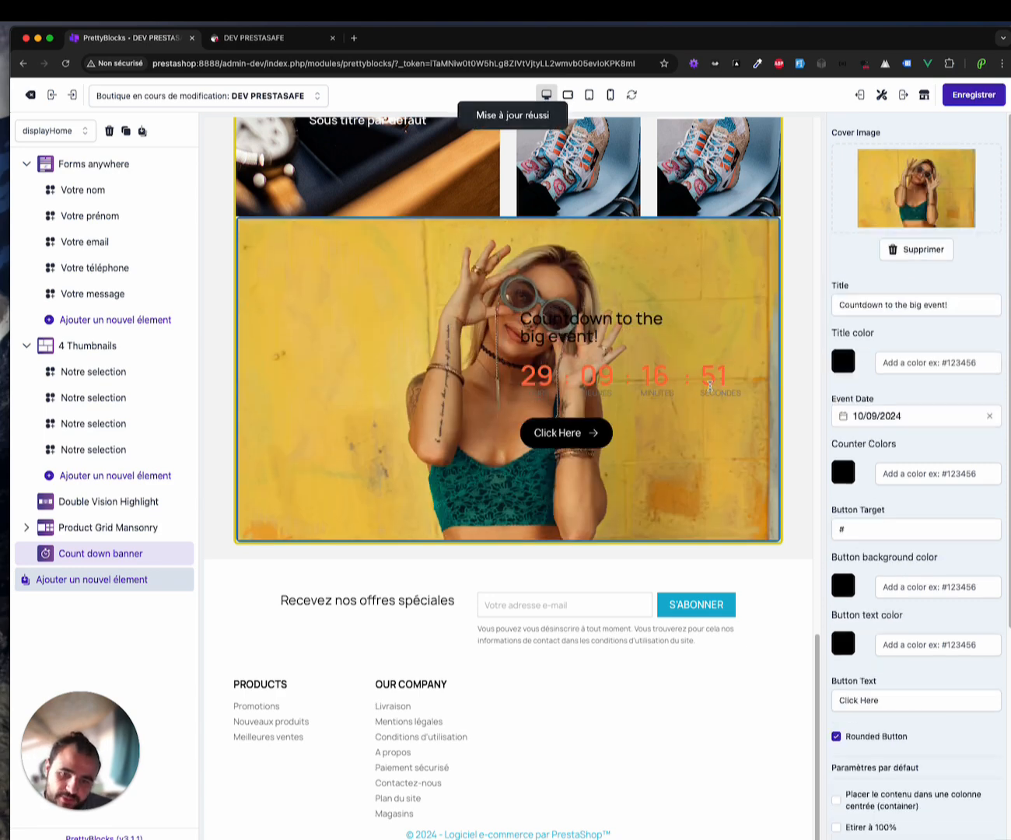
pyautogui.click(842, 361)
pyautogui.moveTo(856, 397); pyautogui.dragTo(824, 379)
pyautogui.click(935, 306)
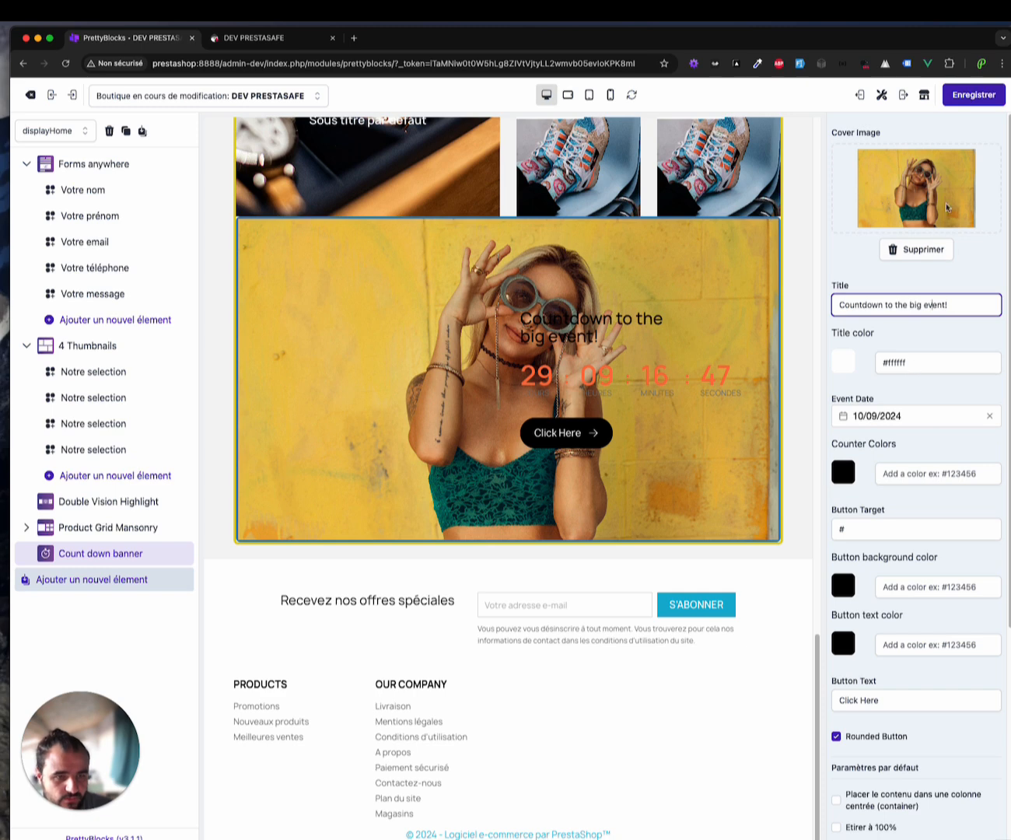
pyautogui.click(983, 91)
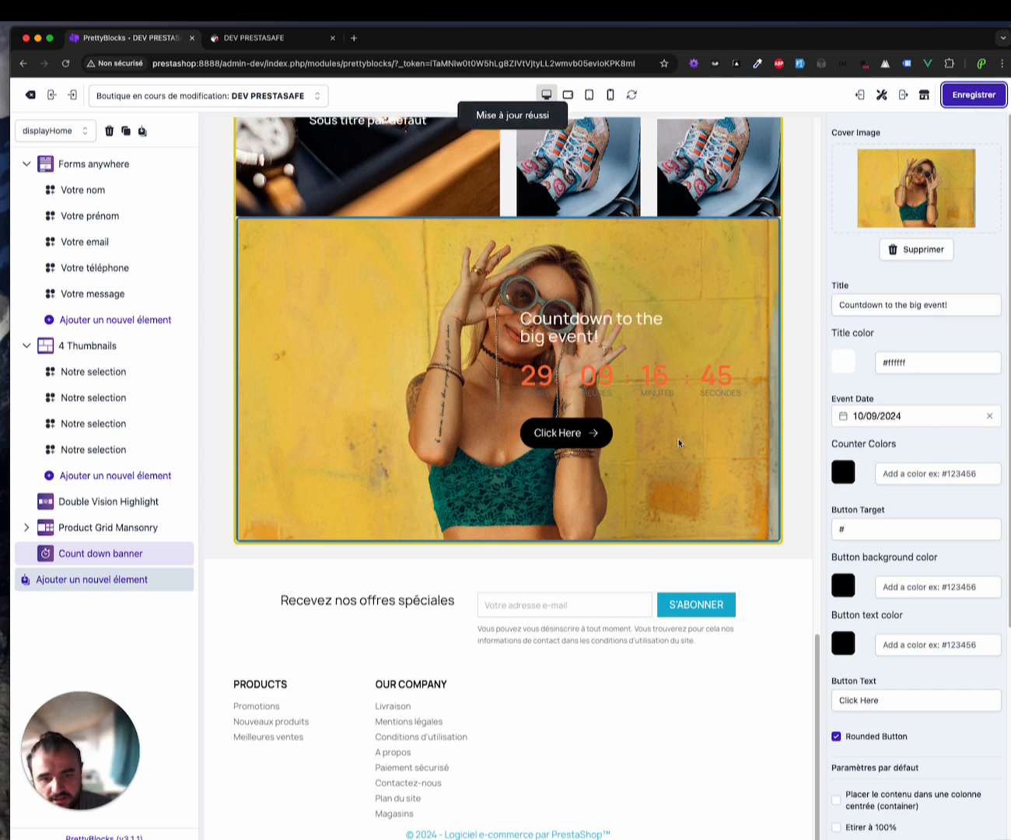
# Set the banner's counter color to #ffffff, place its content in a centered container column, and save
pyautogui.click(839, 473)
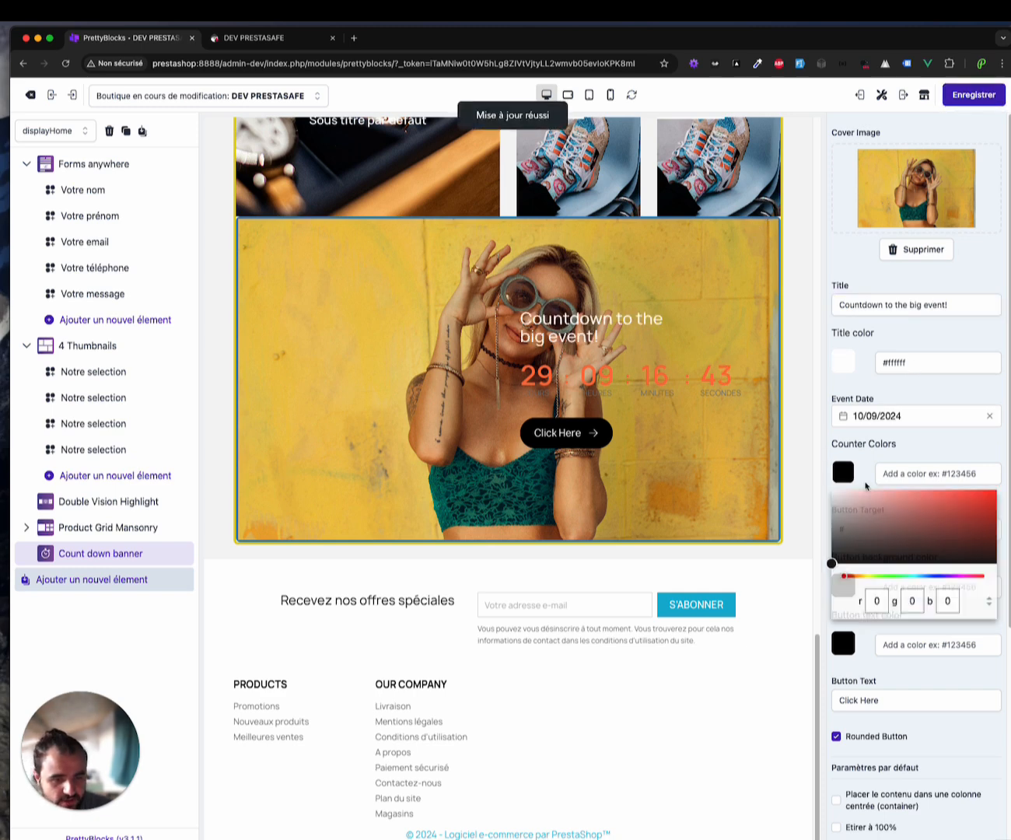
pyautogui.click(841, 501)
pyautogui.click(928, 491)
pyautogui.click(832, 490)
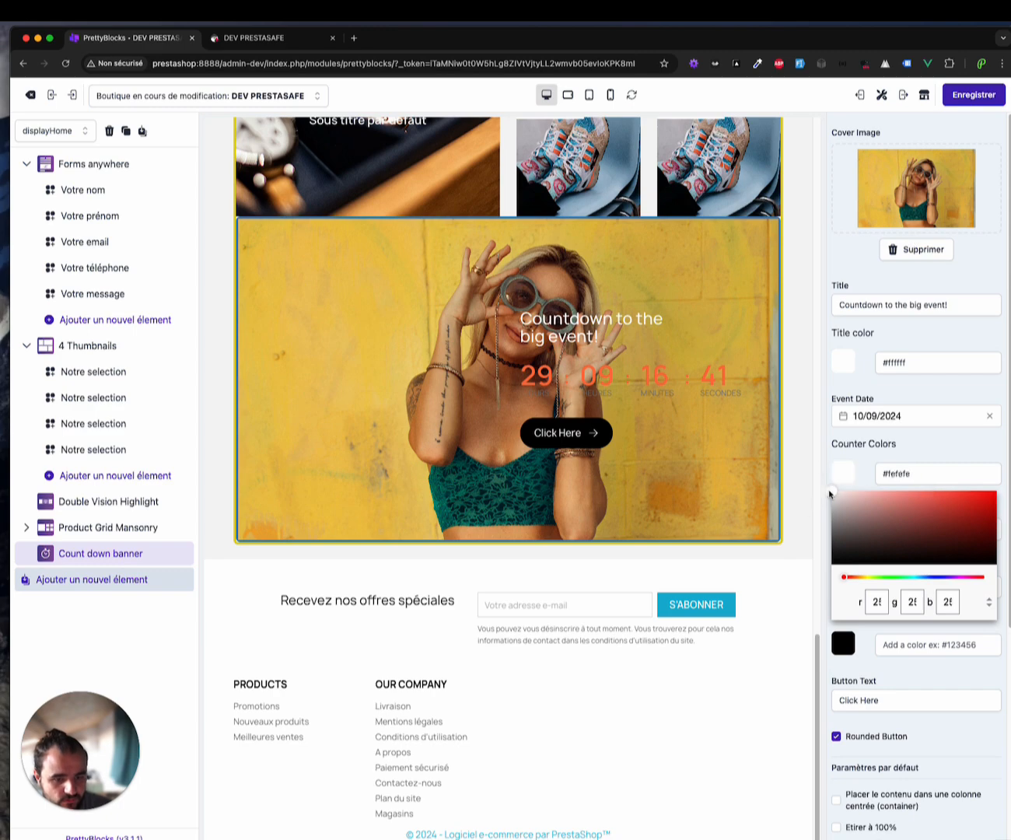
pyautogui.click(956, 96)
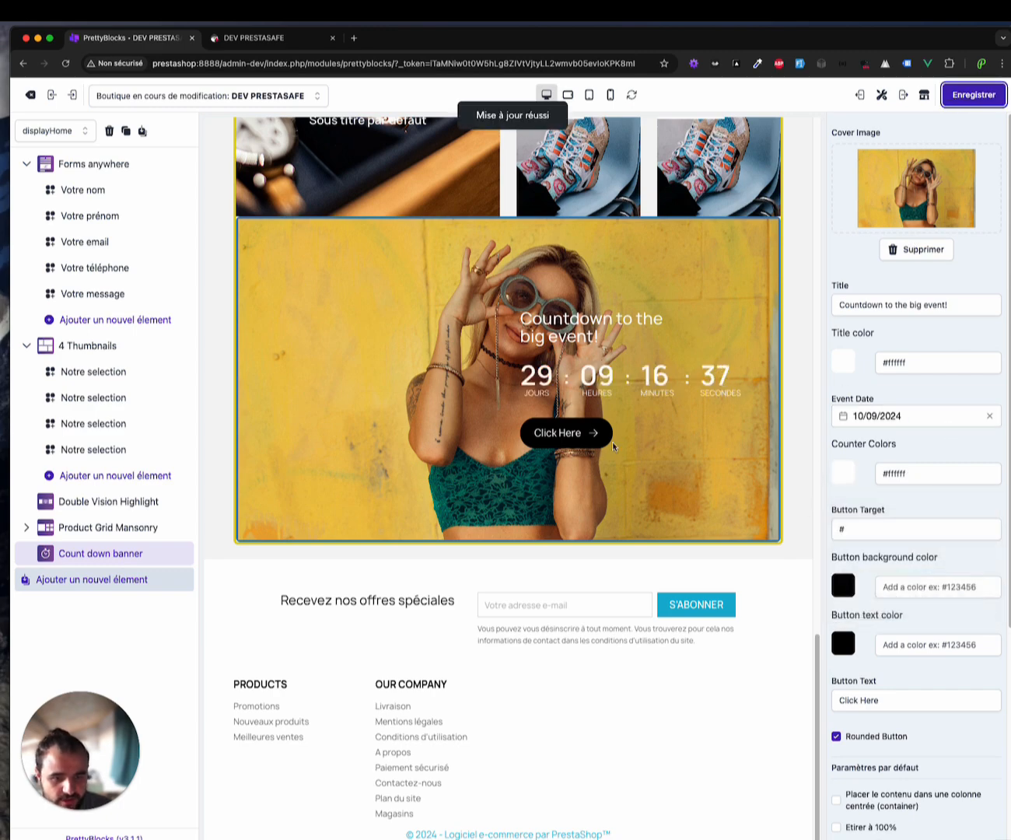
pyautogui.scroll(-5, 873, 692)
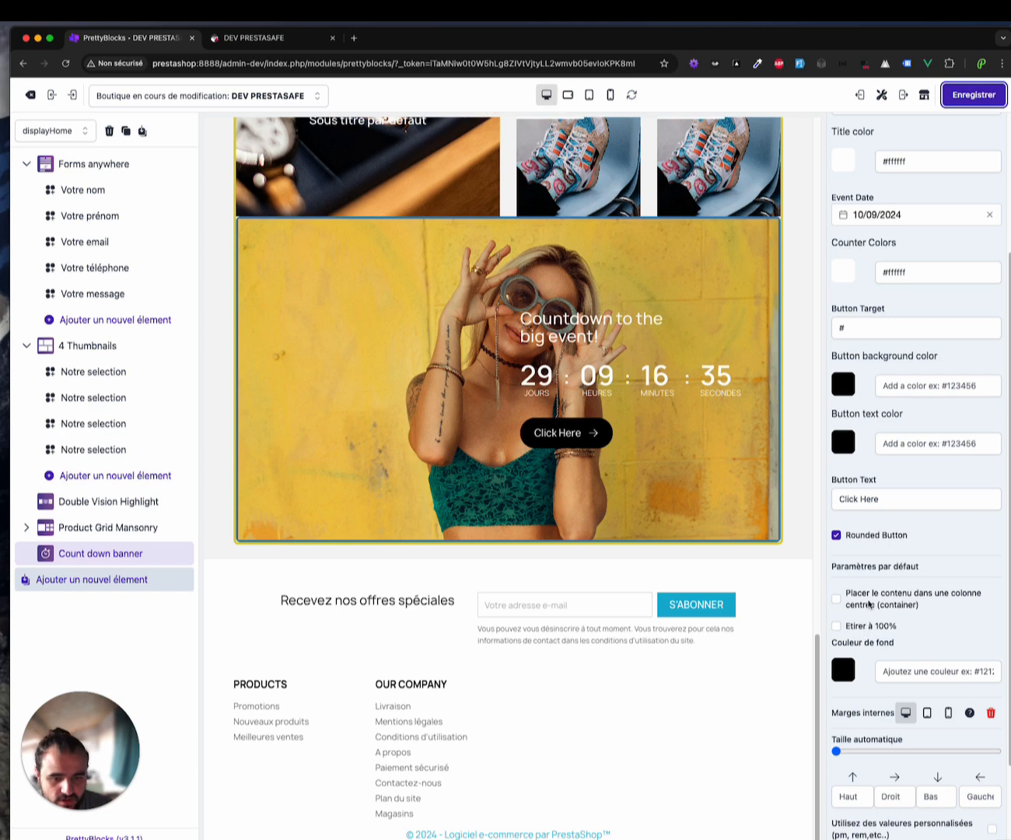
pyautogui.click(868, 603)
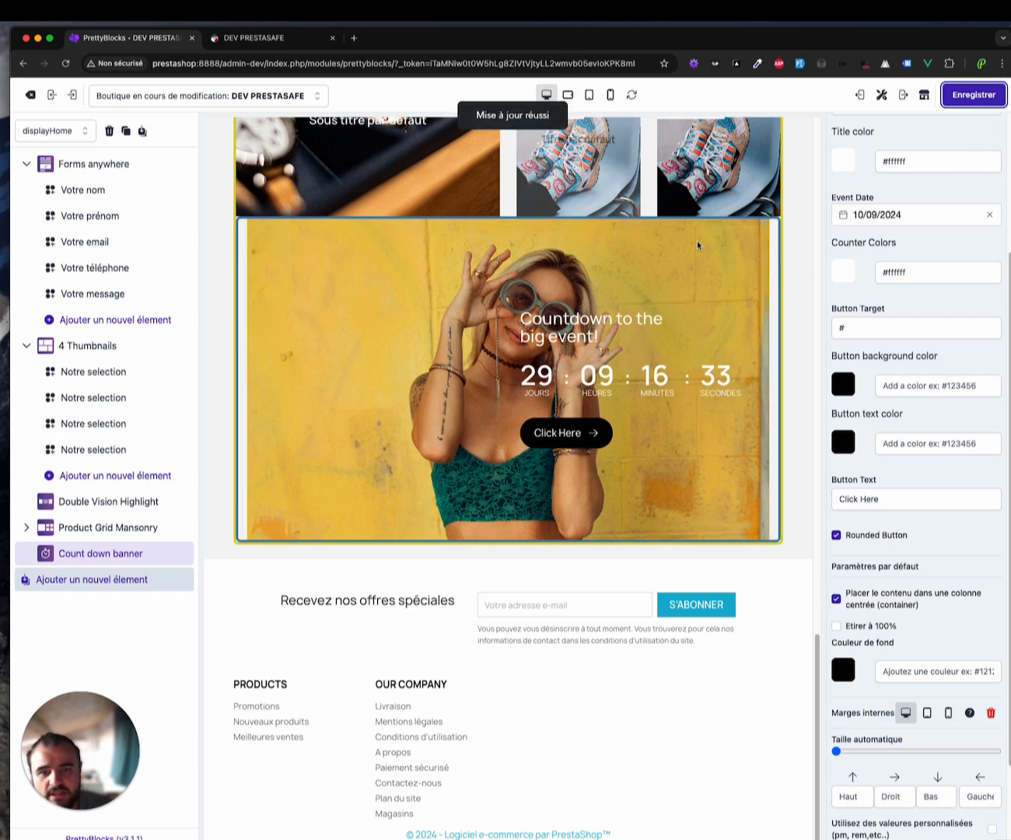
# Set the Count down banner's event date to 10/23/2024 and save the block
pyautogui.click(952, 220)
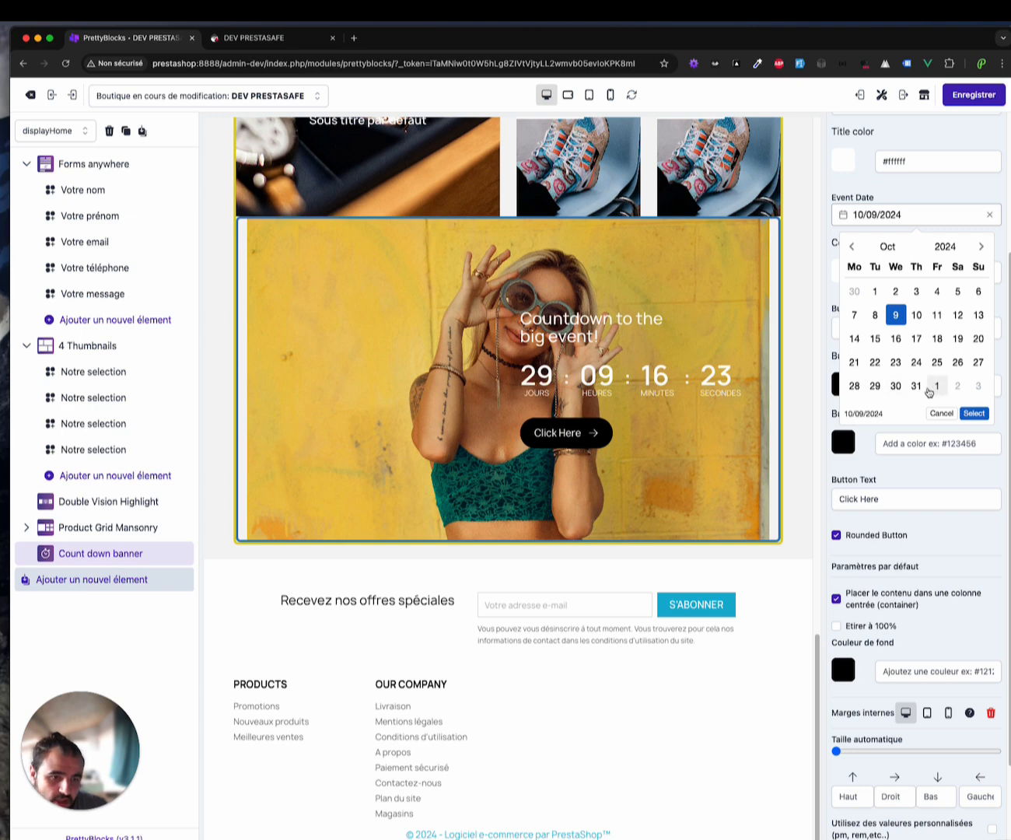
pyautogui.click(896, 362)
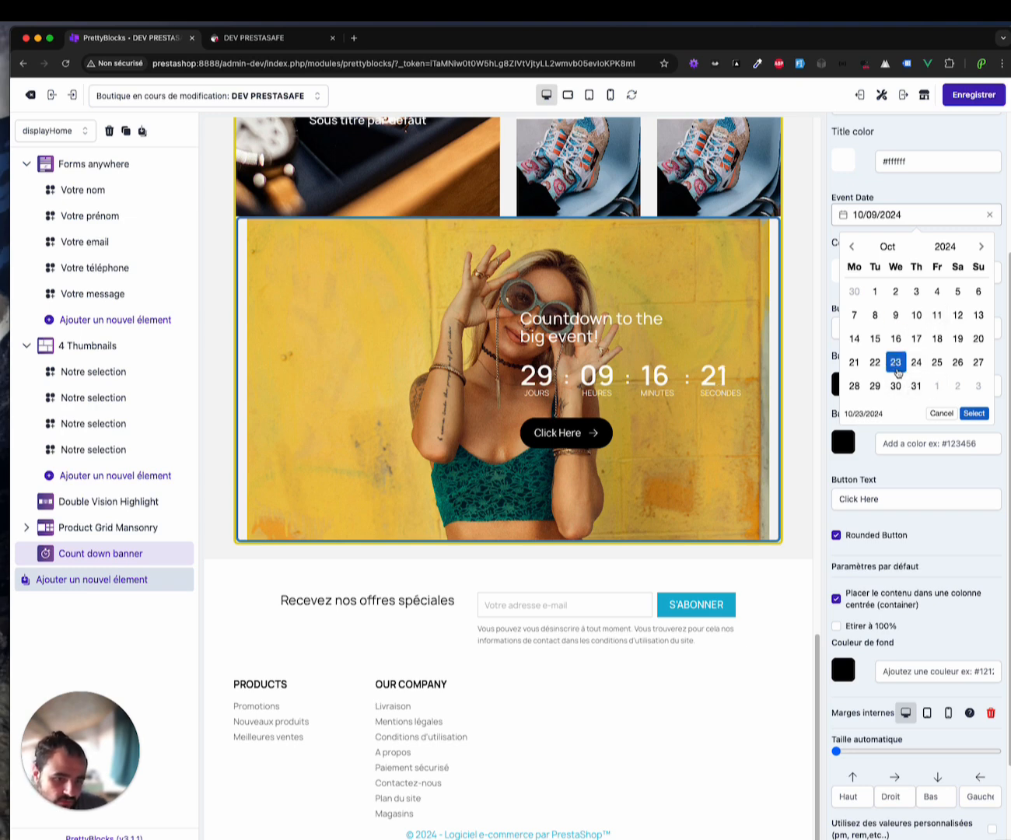
pyautogui.click(973, 414)
pyautogui.click(968, 100)
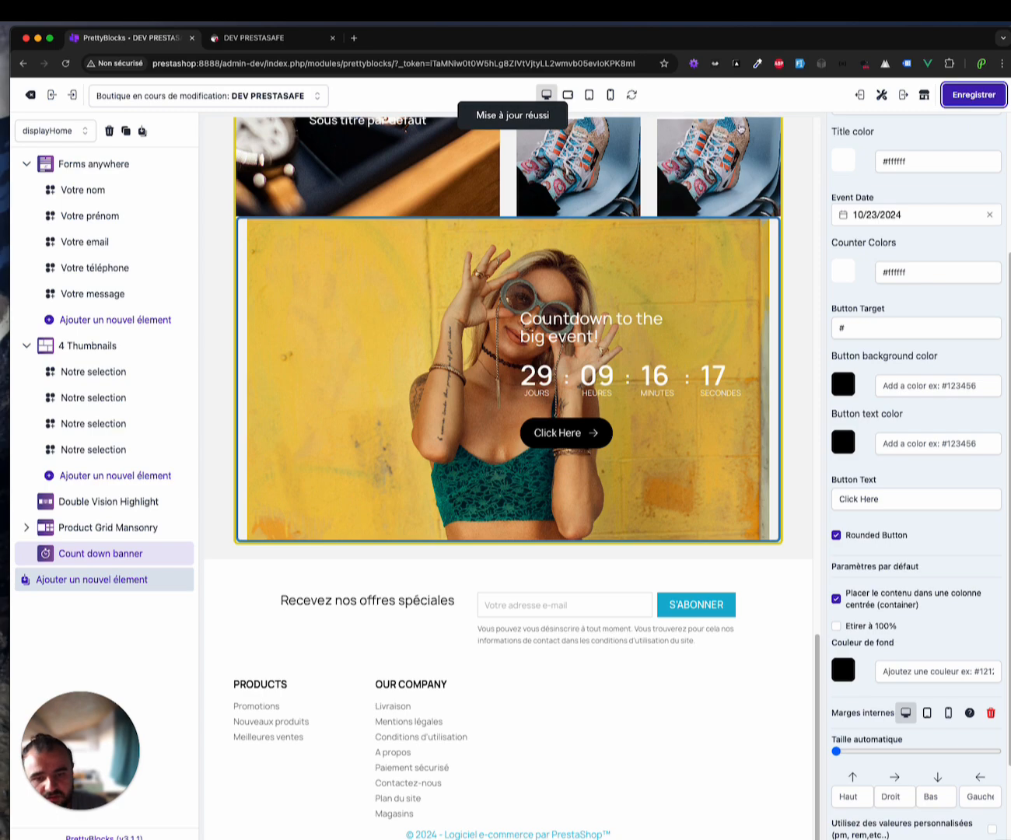
# Open the shop's home page and check the countdown on the Count down banner
pyautogui.click(923, 96)
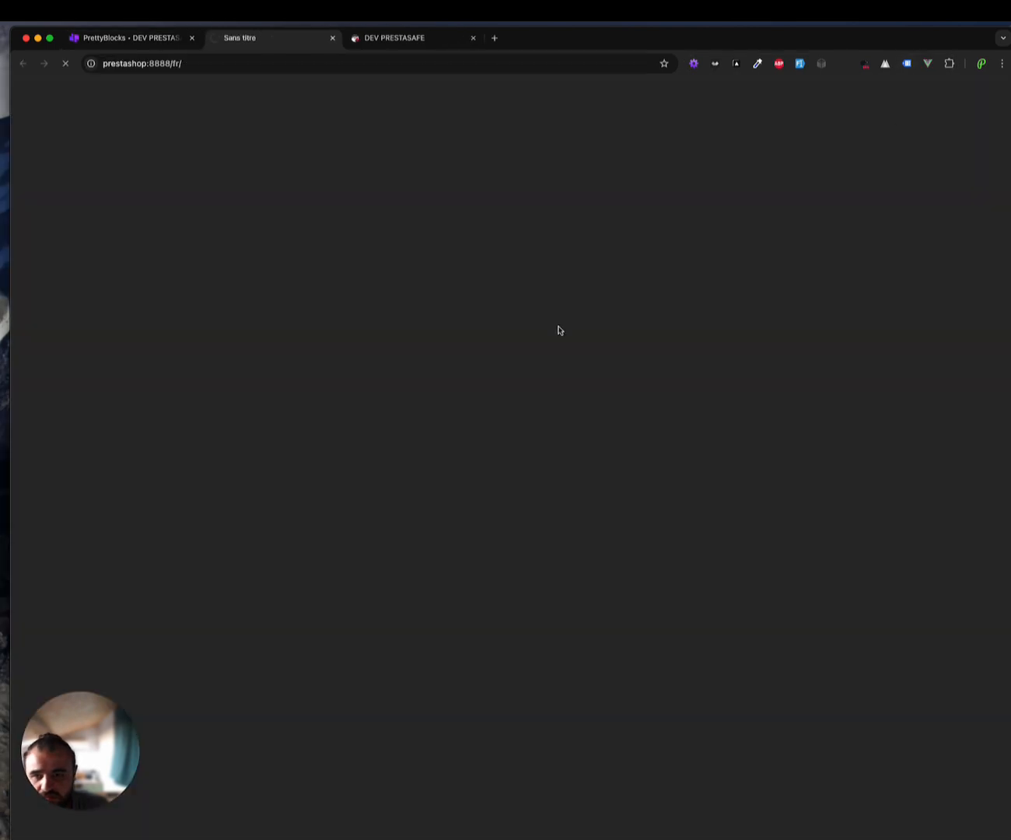
pyautogui.scroll(-15, 556, 327)
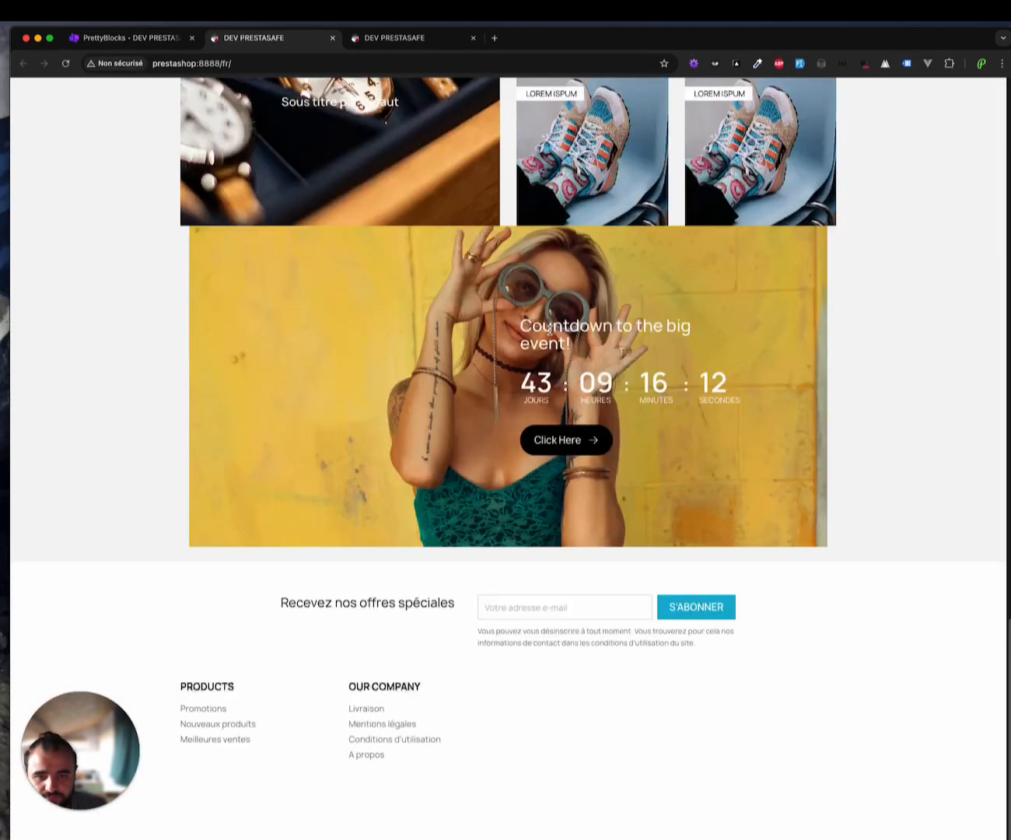
pyautogui.moveTo(478, 389); pyautogui.dragTo(626, 399)
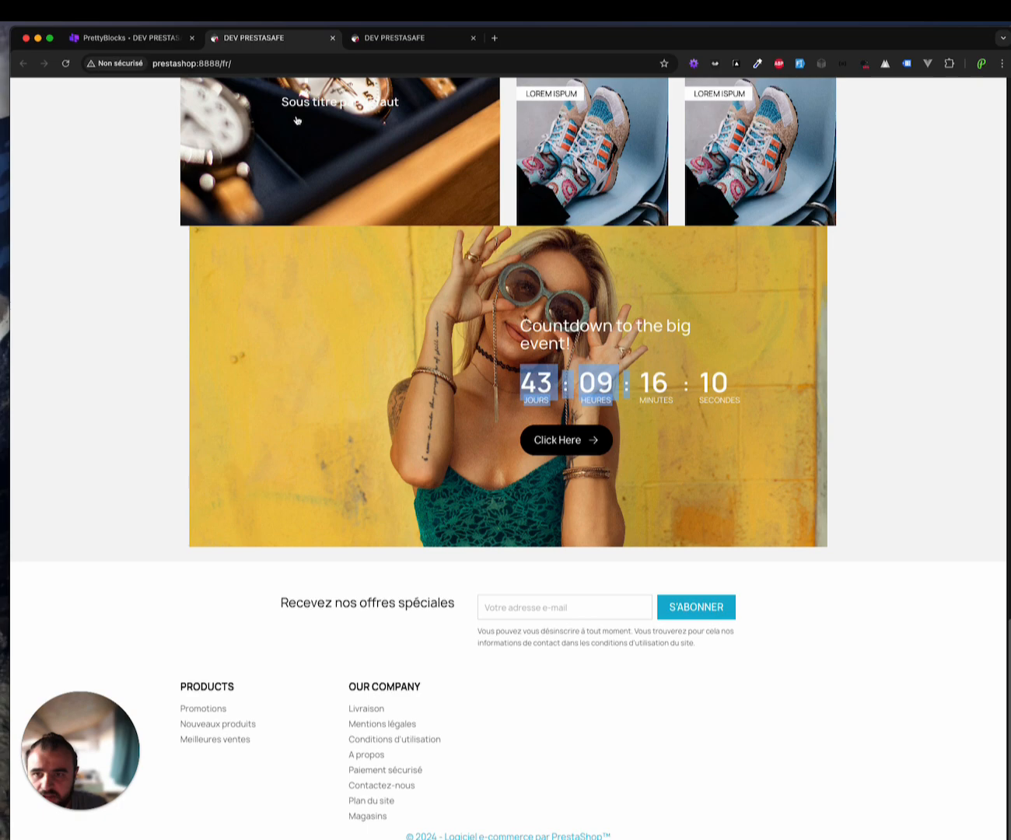
# Return to PrettyBlocks, switch the Count down banner from the centered container to stretching at 100%, and save
pyautogui.click(161, 41)
pyautogui.scroll(5, 897, 449)
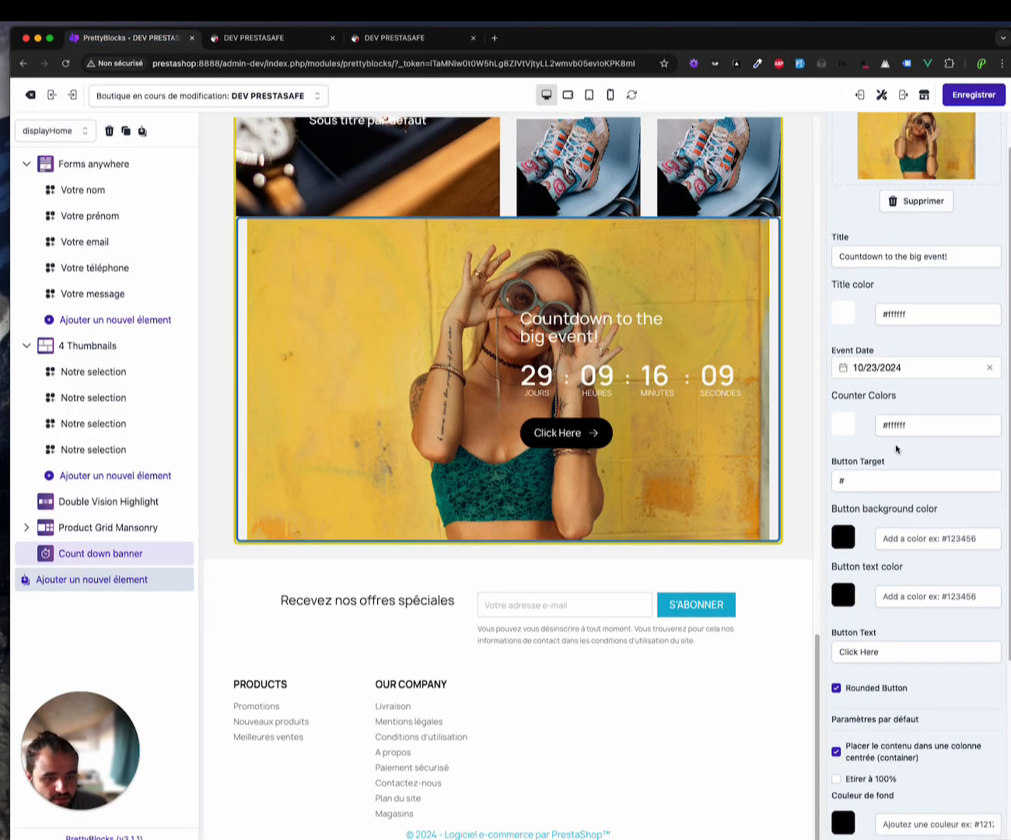
pyautogui.scroll(-4, 897, 449)
pyautogui.click(884, 490)
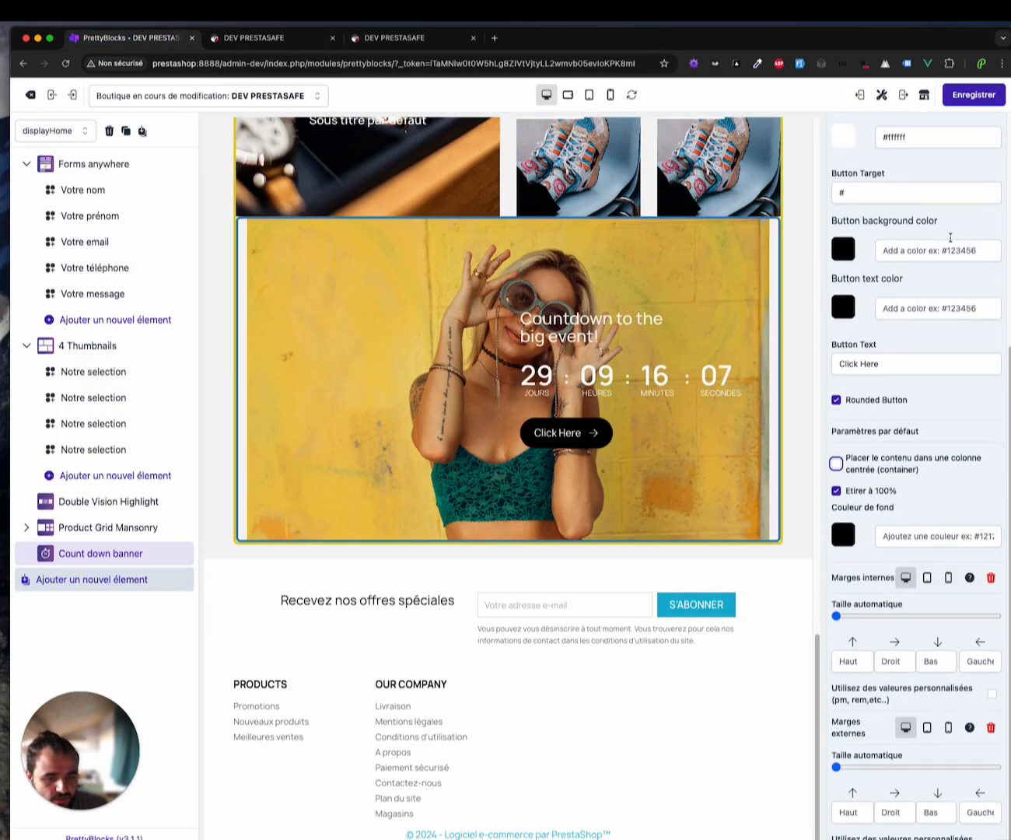
pyautogui.click(975, 95)
# Reload the shop's home page, examine the stretched countdown banner and the blocks above it, and return to the PrettyBlocks editor
pyautogui.click(363, 36)
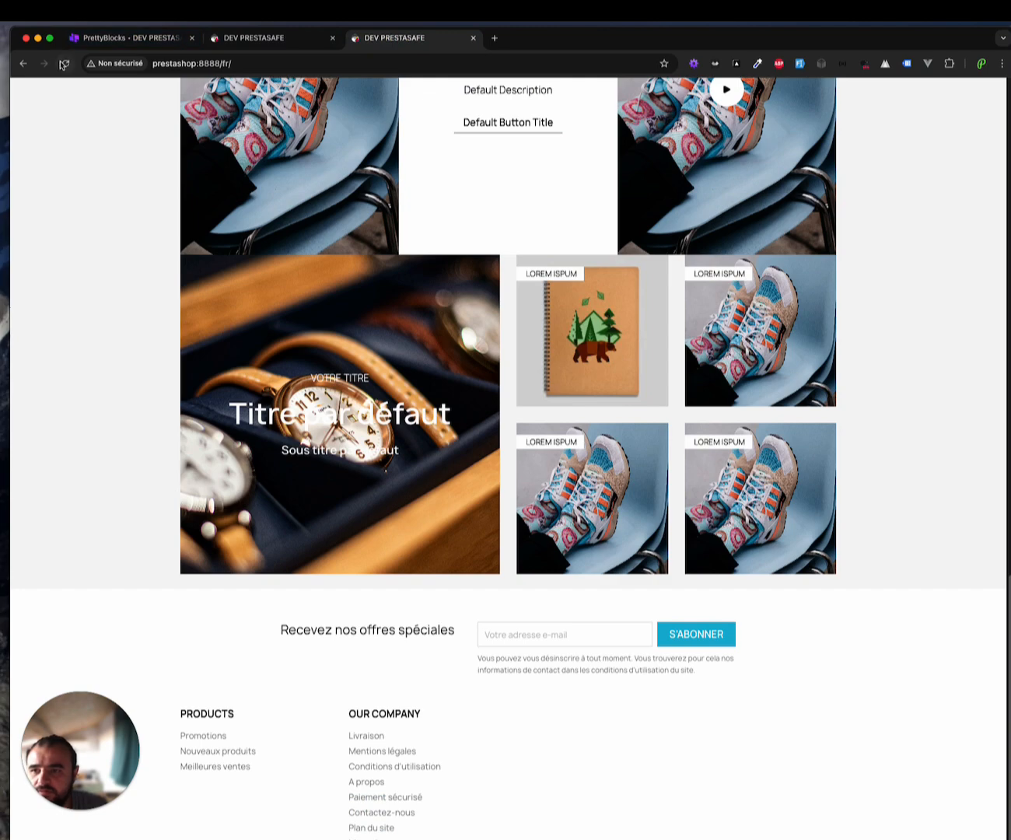
pyautogui.click(65, 64)
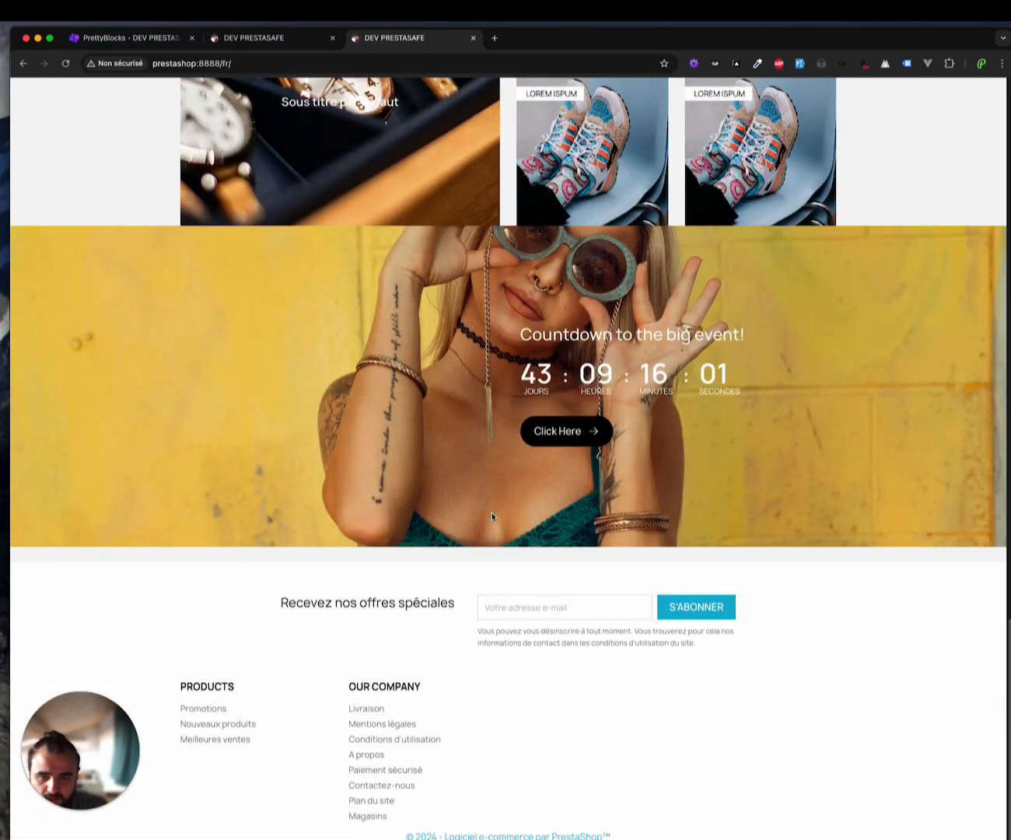
pyautogui.scroll(1, 492, 511)
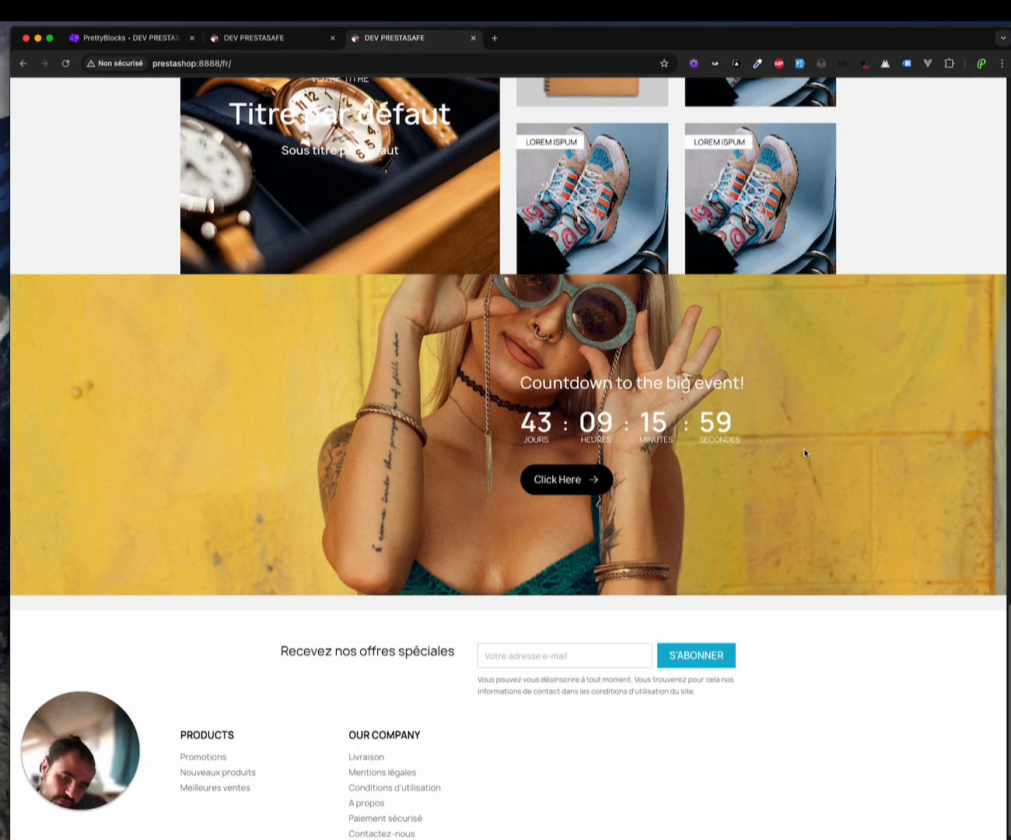
pyautogui.scroll(1, 459, 430)
pyautogui.scroll(-2, 459, 429)
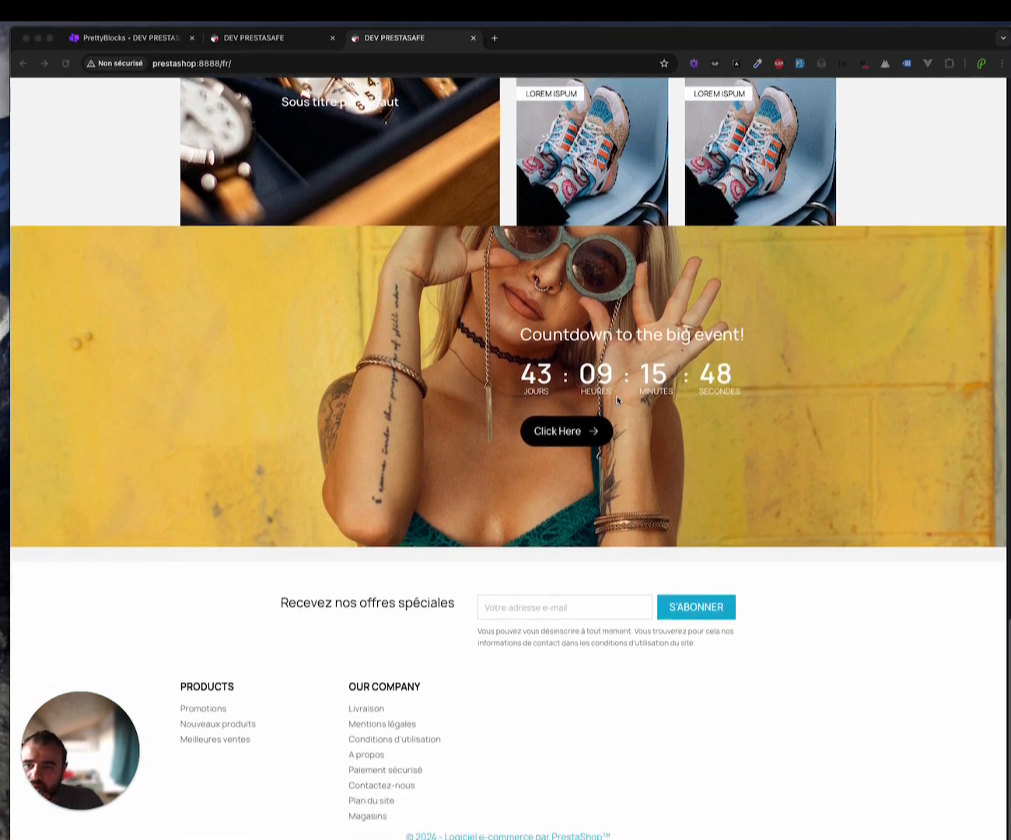
pyautogui.scroll(15, 617, 400)
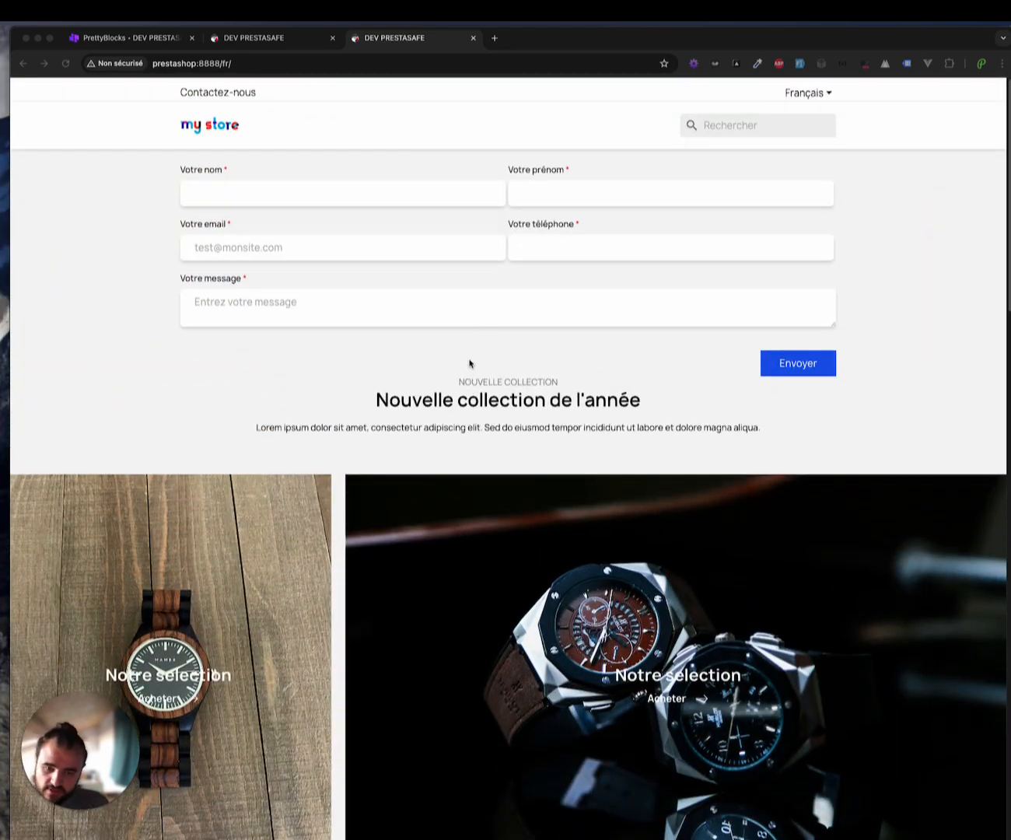
pyautogui.scroll(-1, 470, 364)
pyautogui.scroll(1, 472, 359)
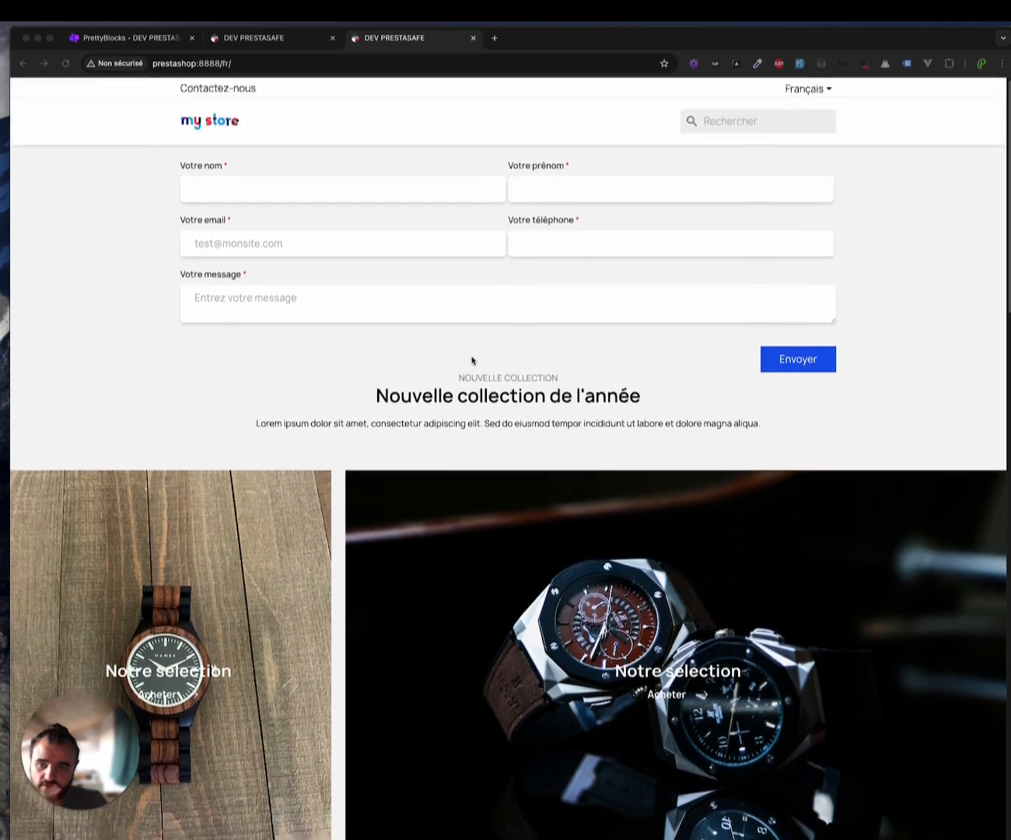
pyautogui.click(259, 38)
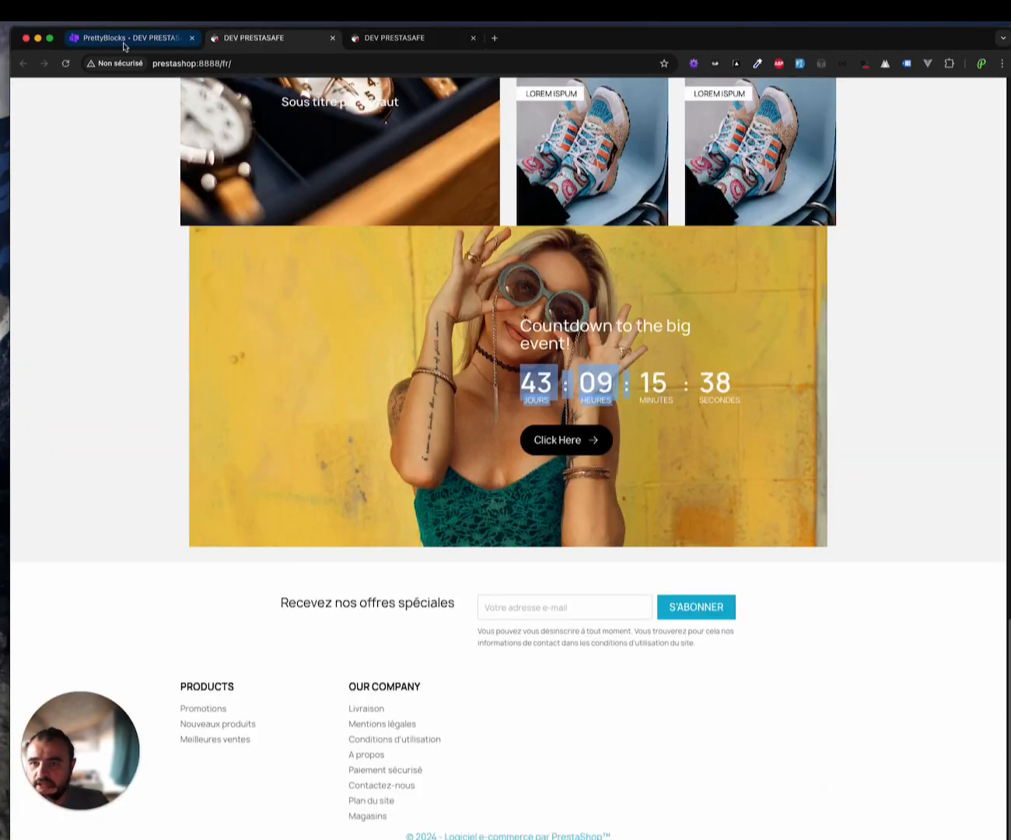
pyautogui.click(124, 40)
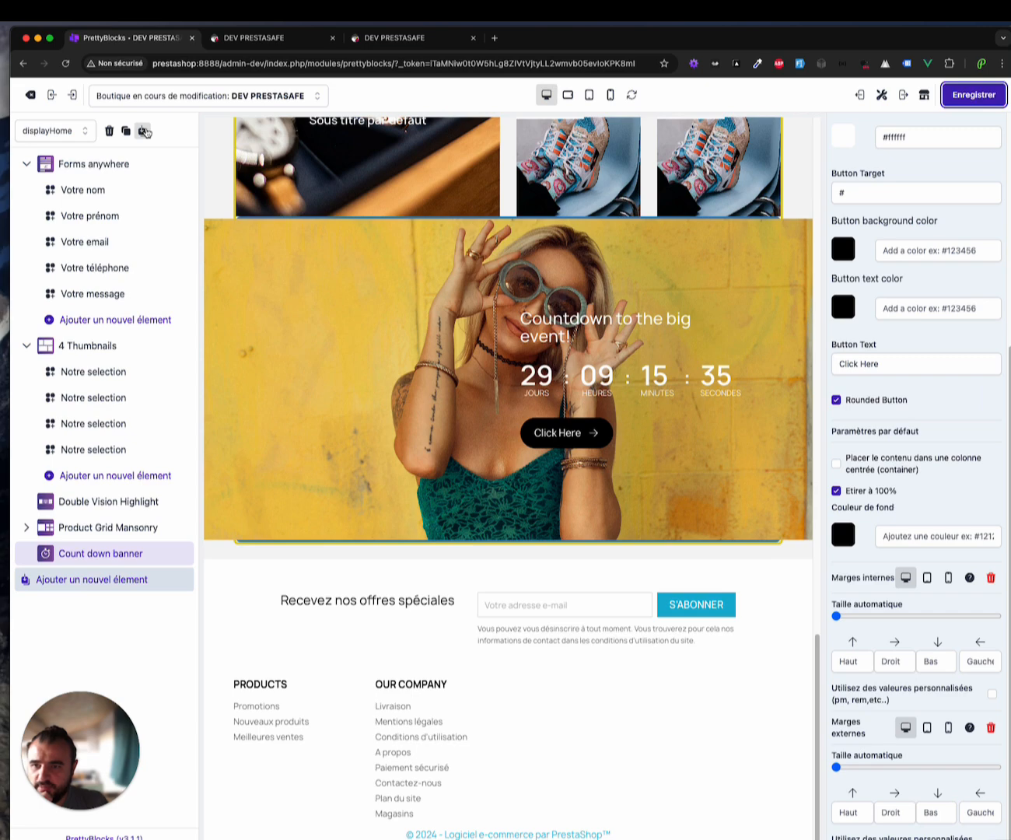
# Copy the displayHome zone and paste its blocks into the CMS content zone of the Livraison page
pyautogui.click(146, 131)
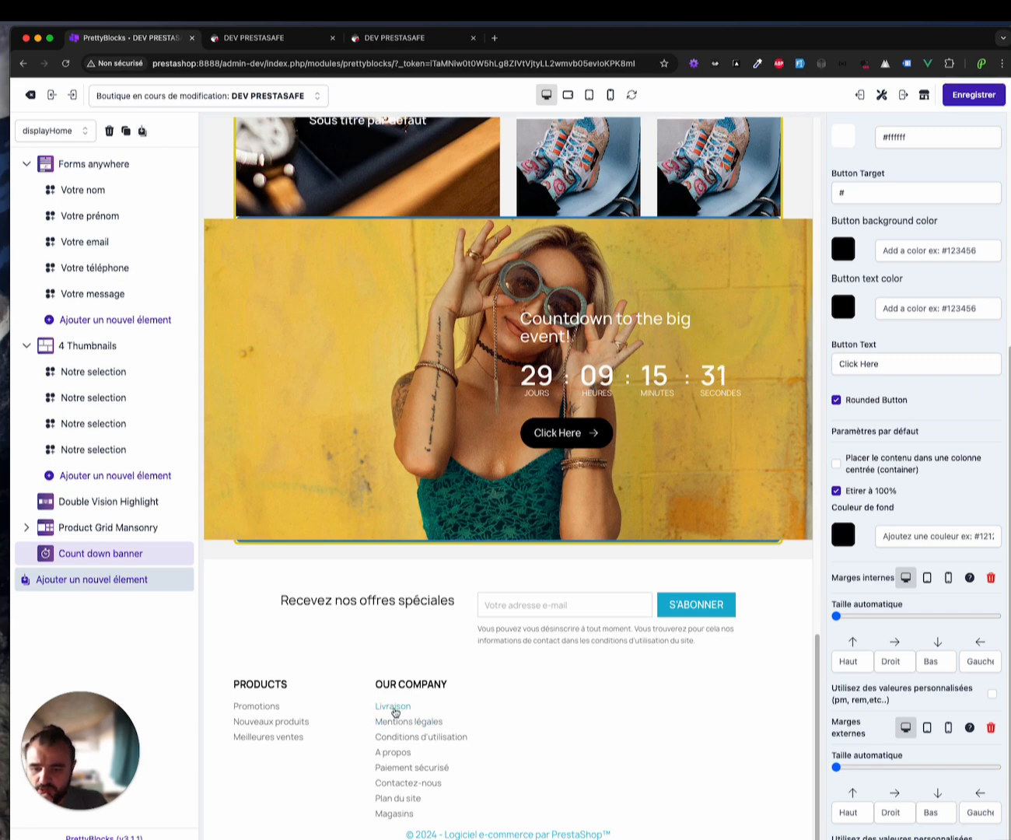
pyautogui.click(393, 708)
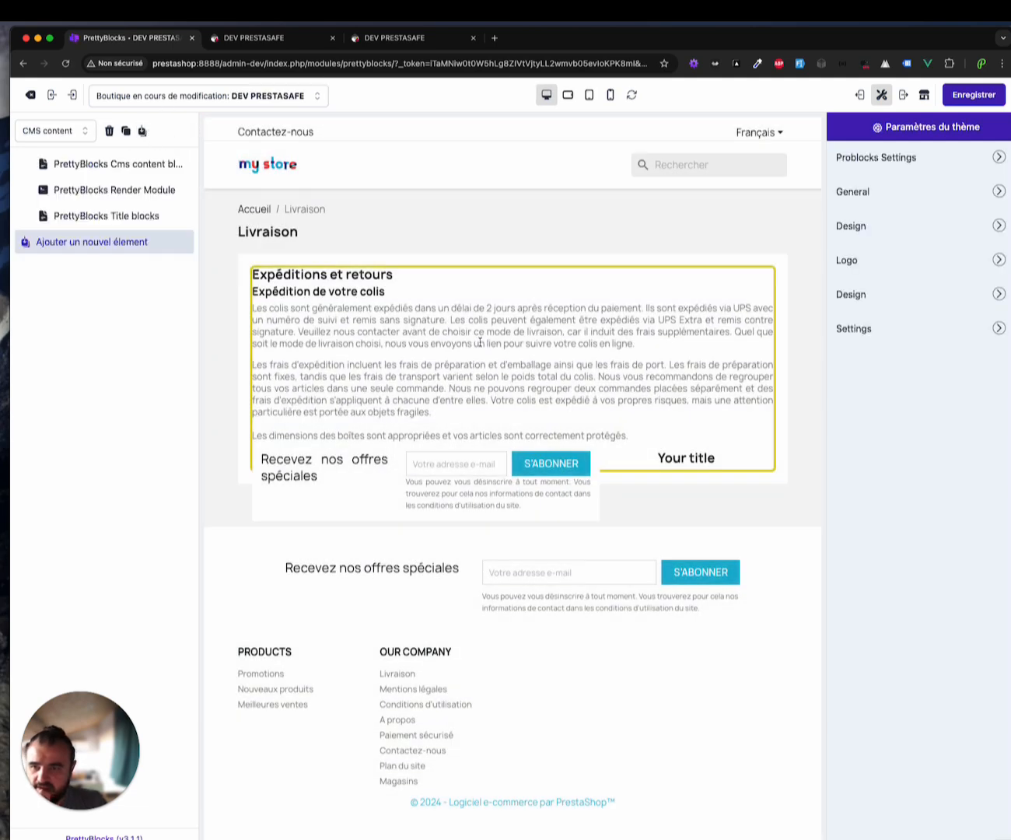
pyautogui.click(126, 132)
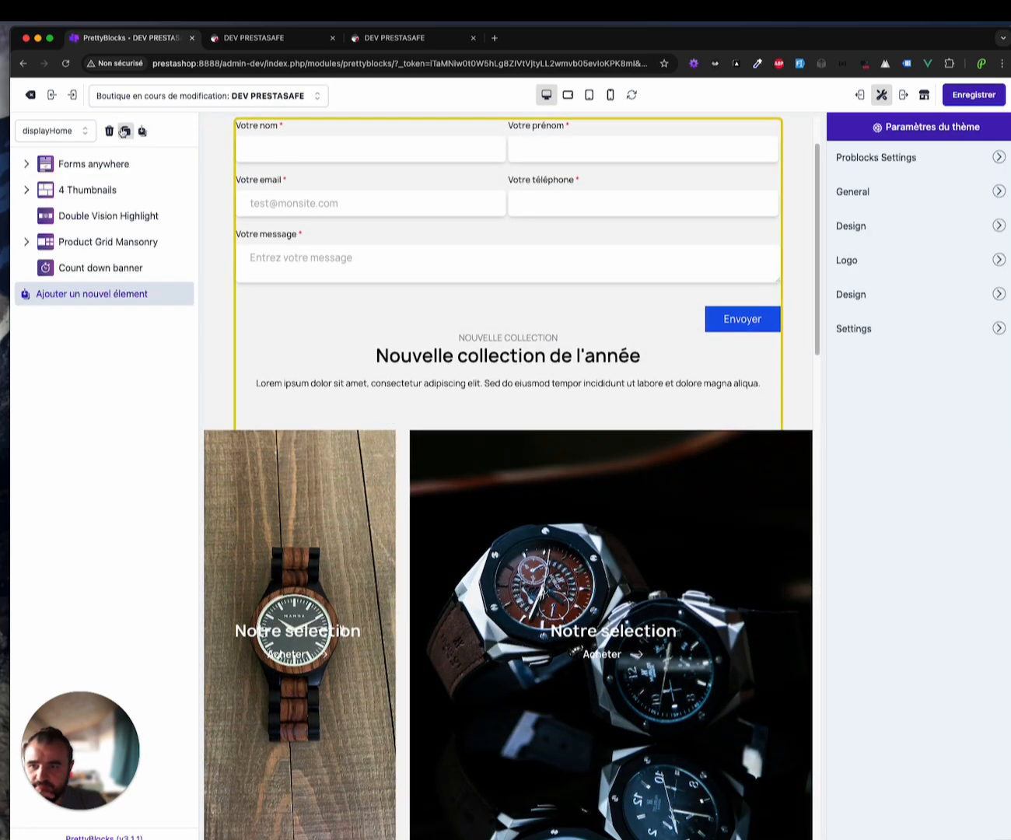
pyautogui.scroll(-15, 373, 582)
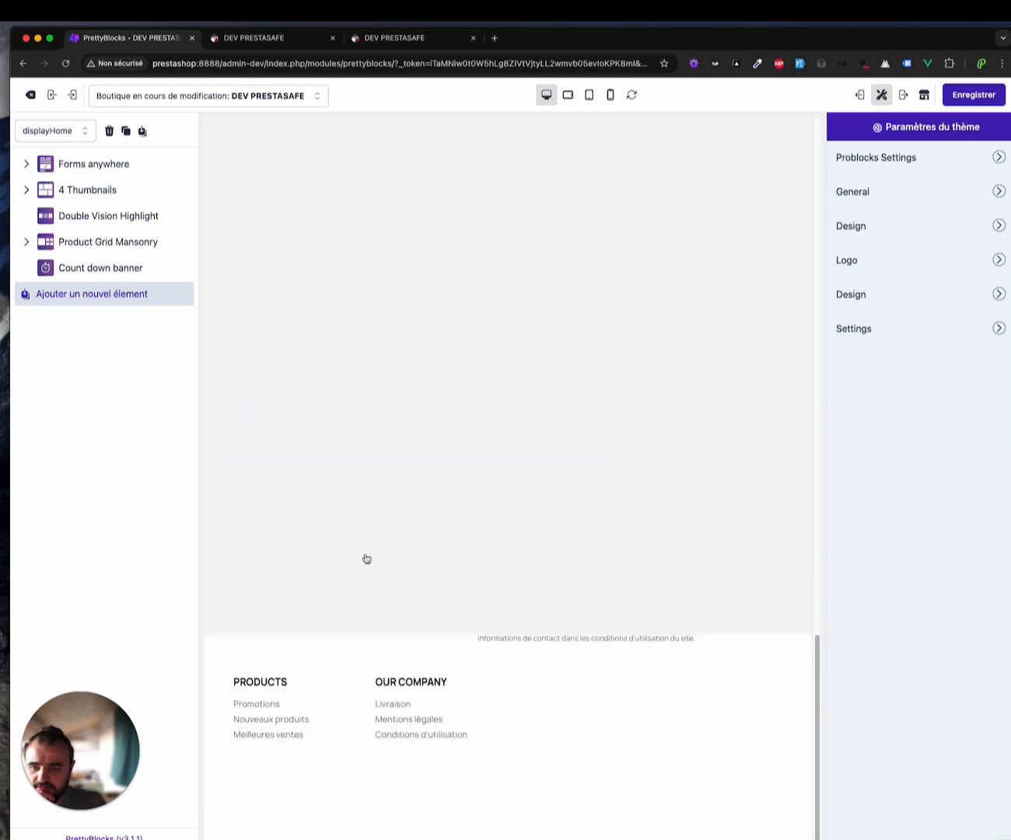
pyautogui.click(393, 704)
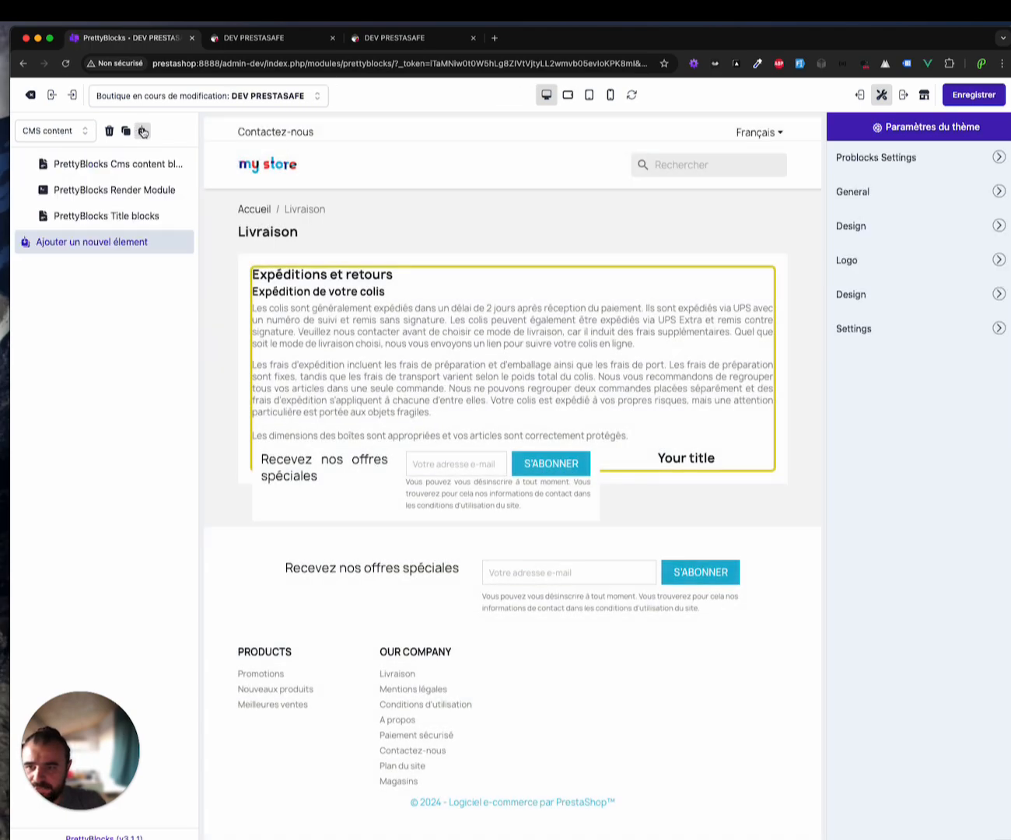
pyautogui.click(141, 130)
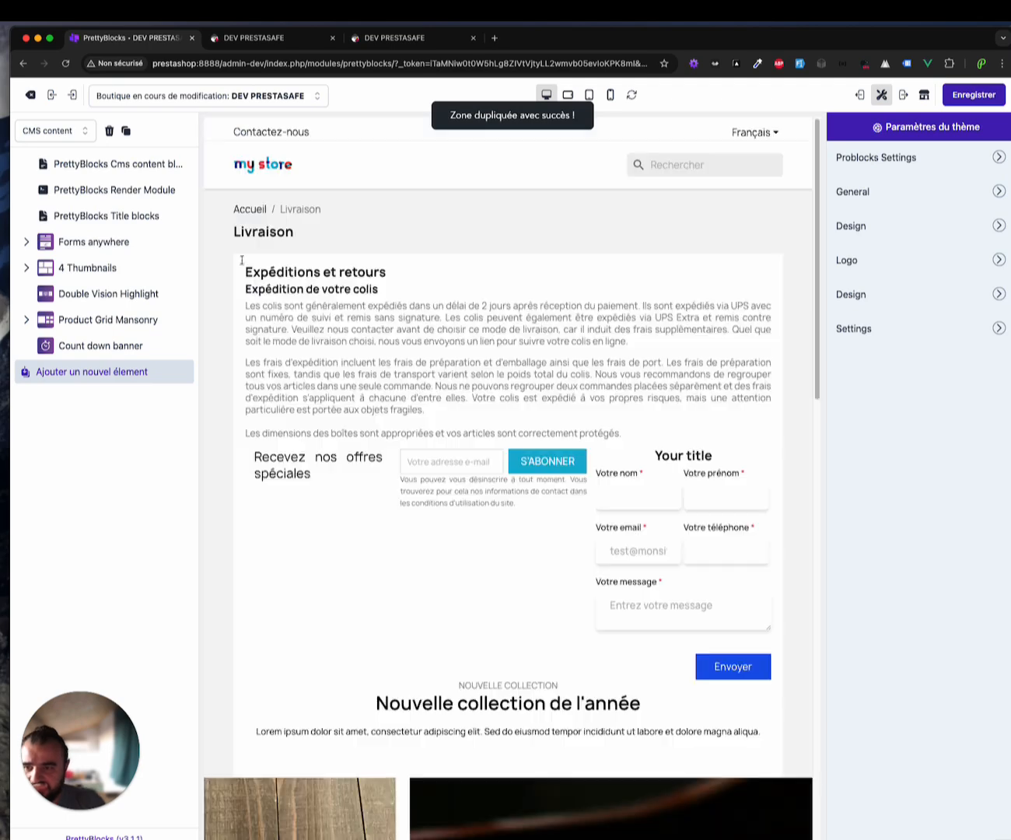
# Delete the PrettyBlocks Title blocks and PrettyBlocks Render Module elements from the CMS content zone
pyautogui.click(146, 215)
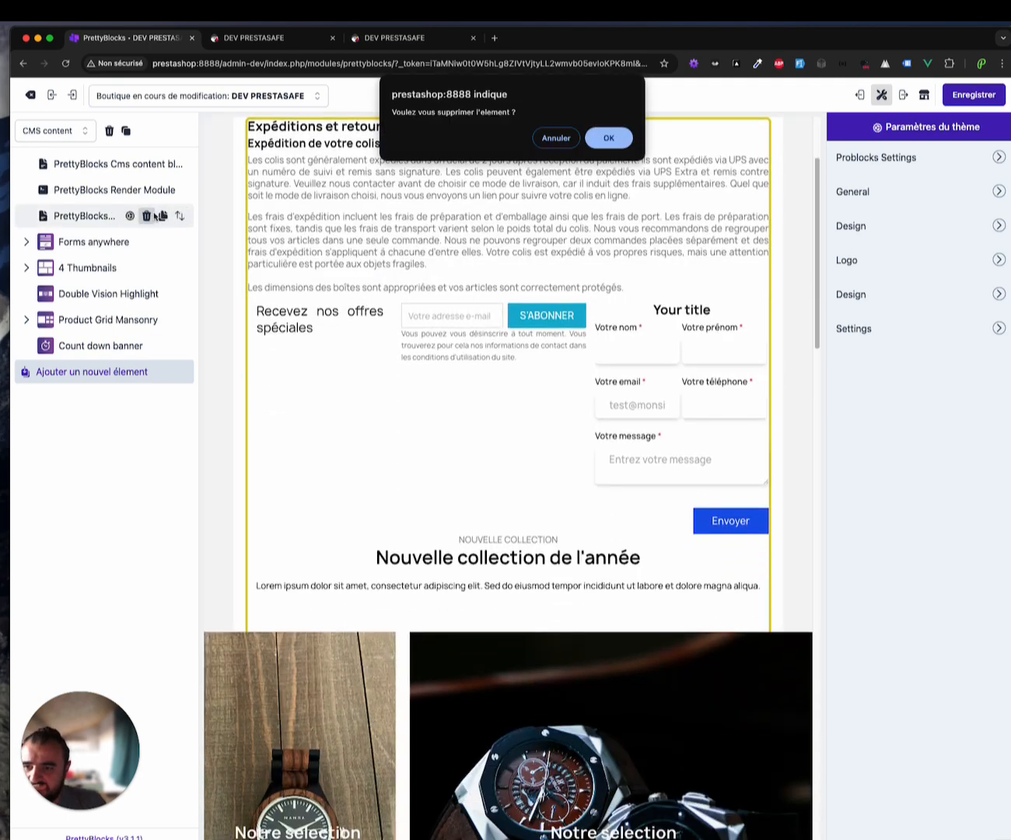
pyautogui.click(608, 138)
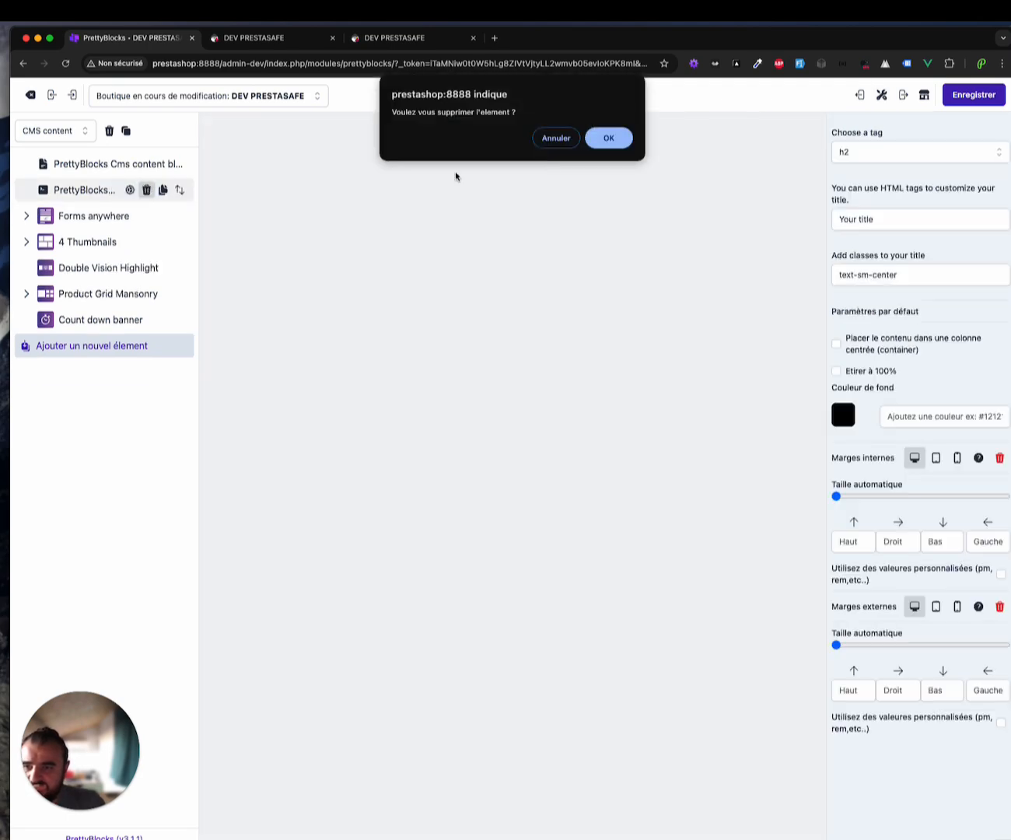
pyautogui.click(606, 136)
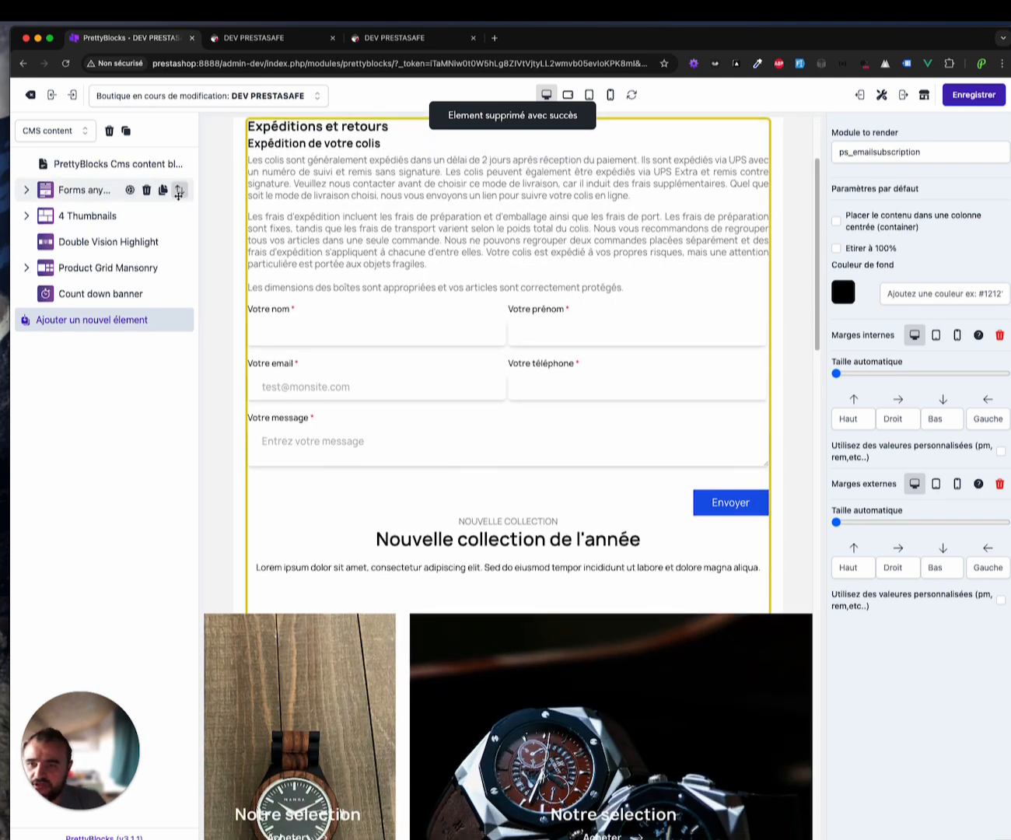
# Move Double Vision Highlight above the Cms content block, and move Count down banner to the top of the CMS content zone
pyautogui.moveTo(176, 162)
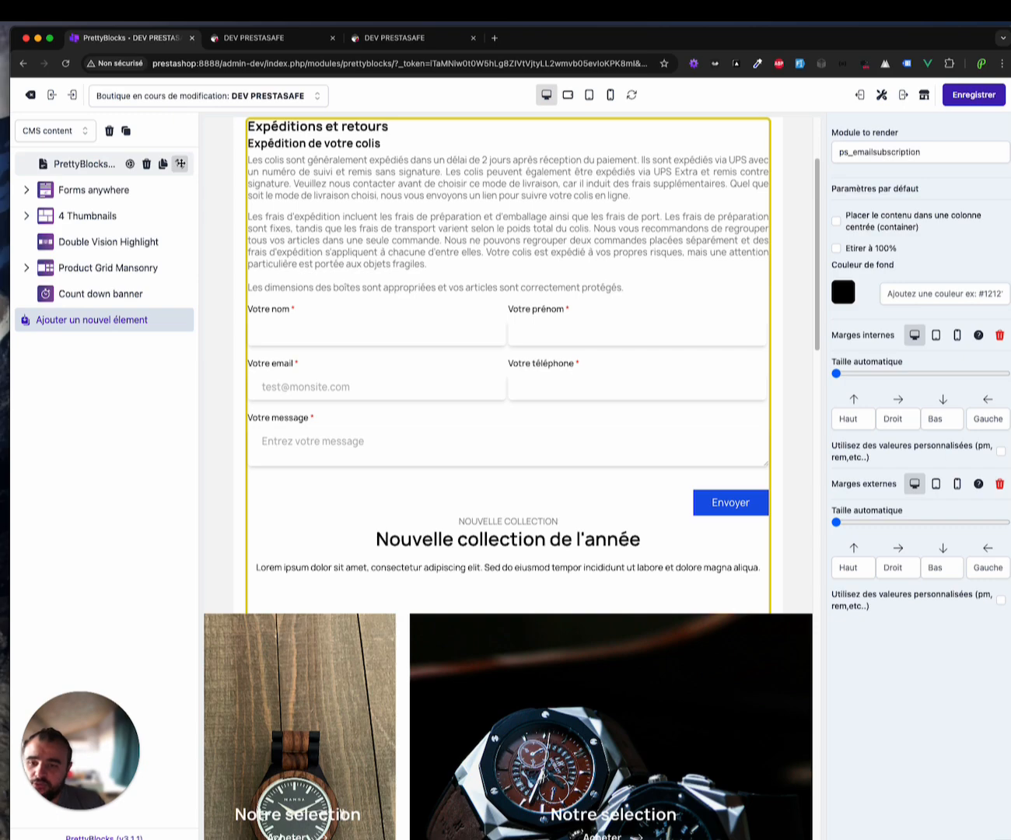
pyautogui.moveTo(180, 240); pyautogui.dragTo(173, 166)
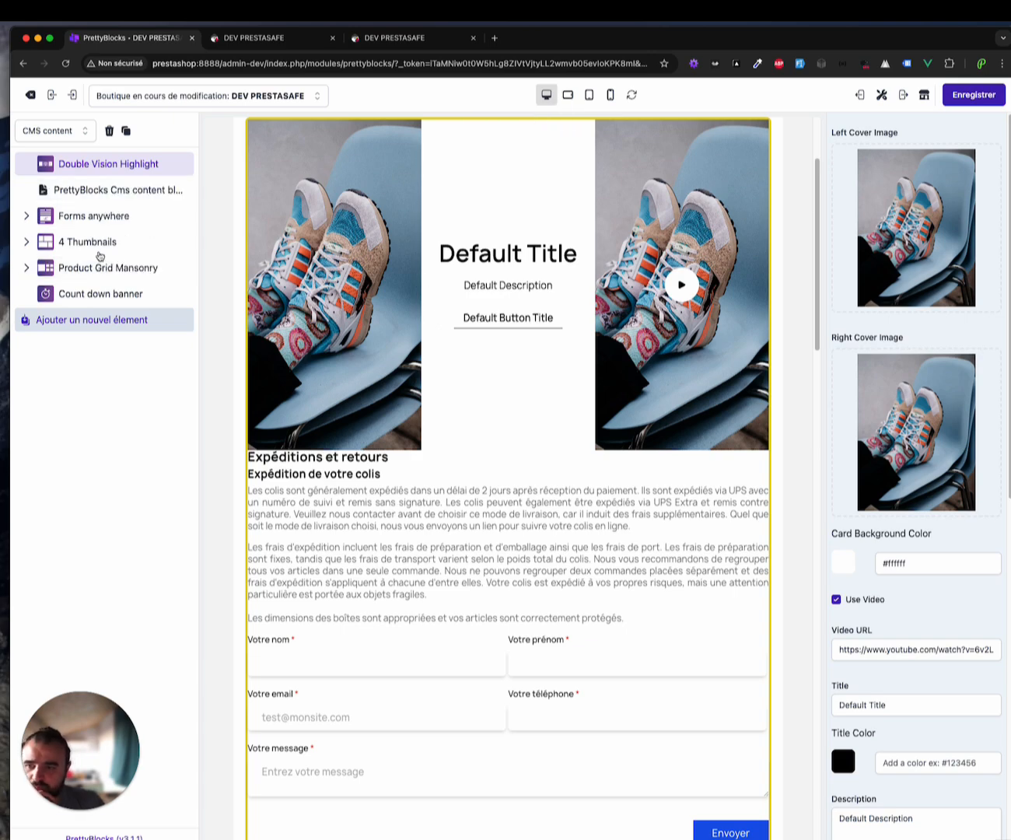
pyautogui.moveTo(100, 220)
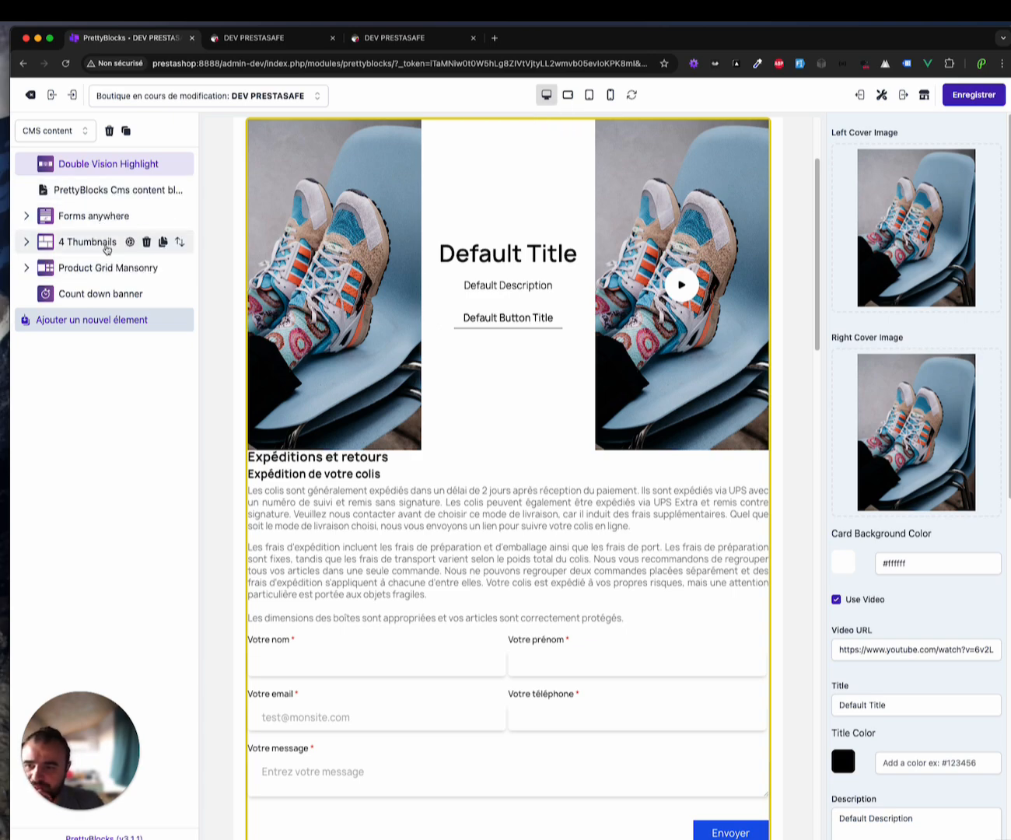
pyautogui.click(107, 245)
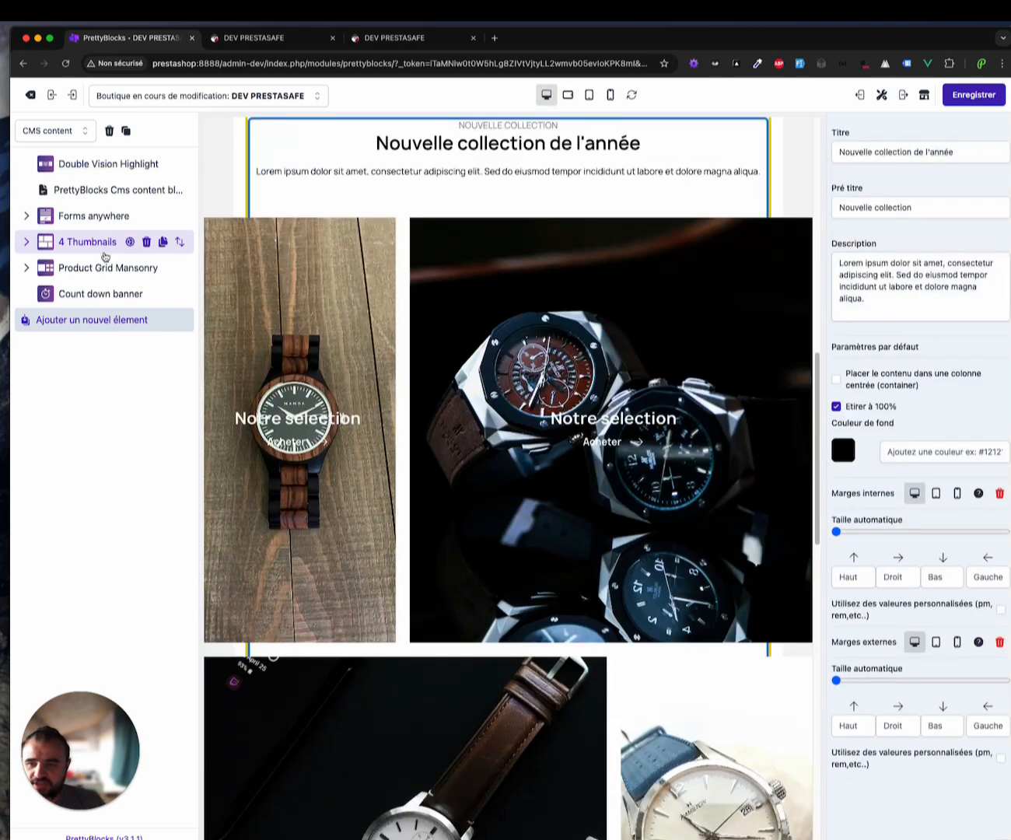
pyautogui.click(102, 268)
pyautogui.click(102, 294)
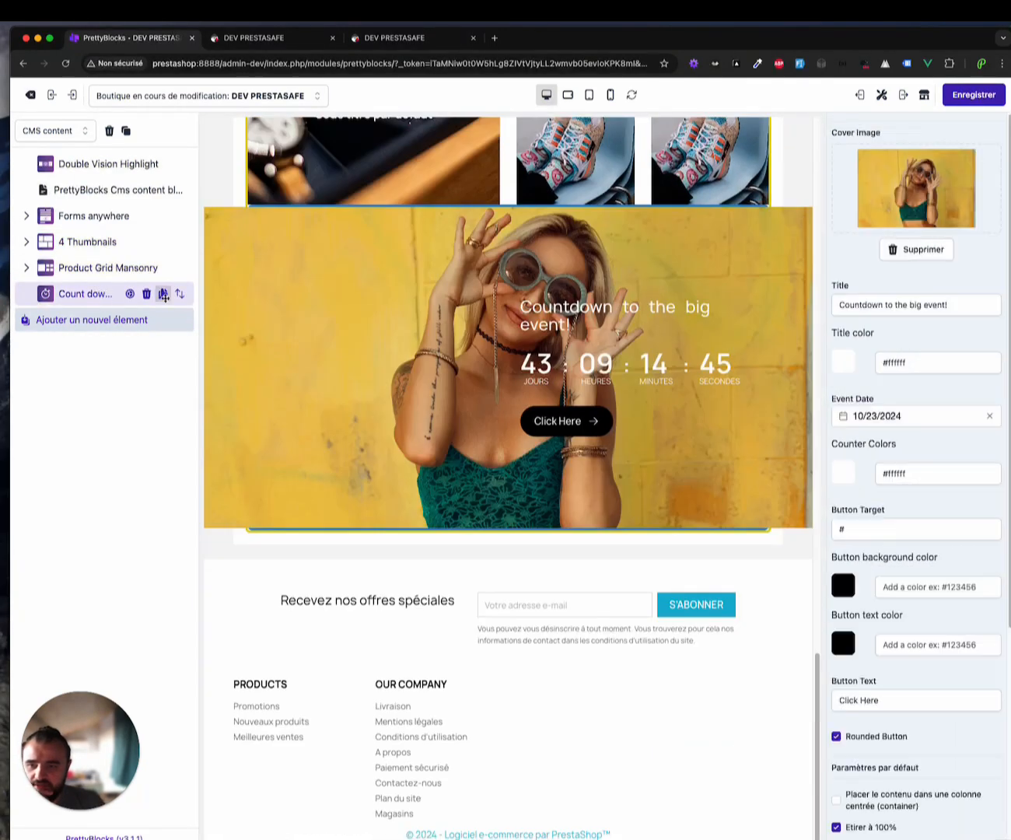
pyautogui.moveTo(180, 293); pyautogui.dragTo(178, 164)
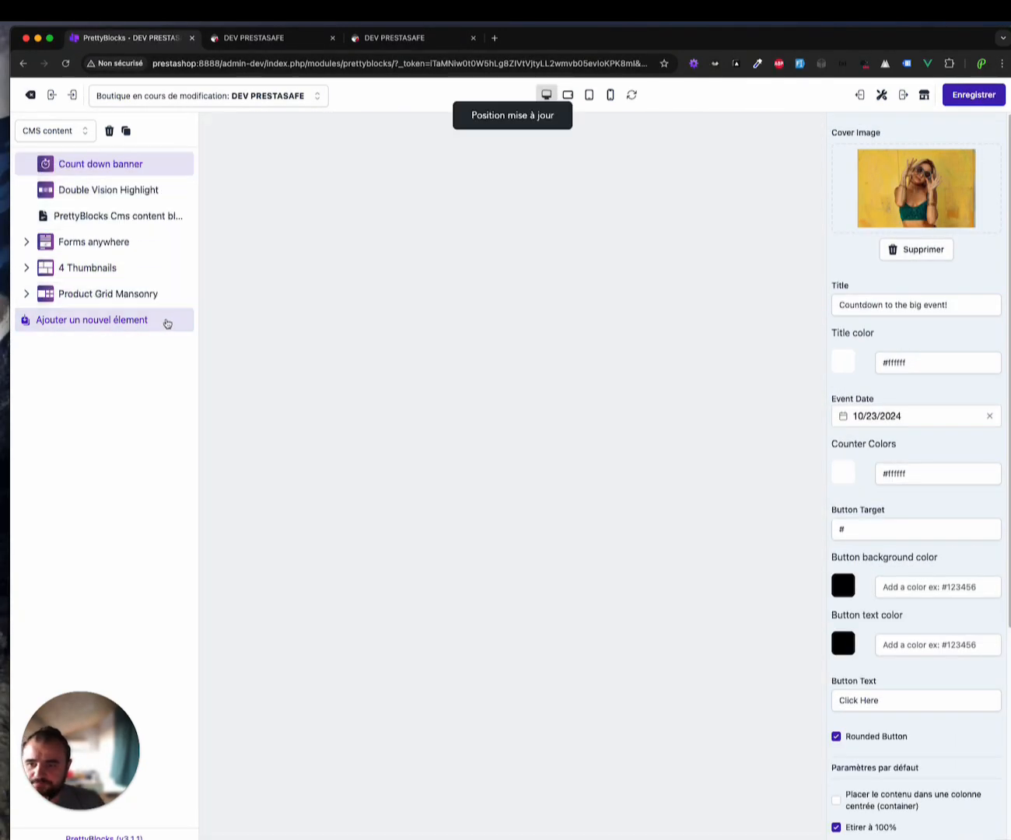
pyautogui.scroll(2, 752, 312)
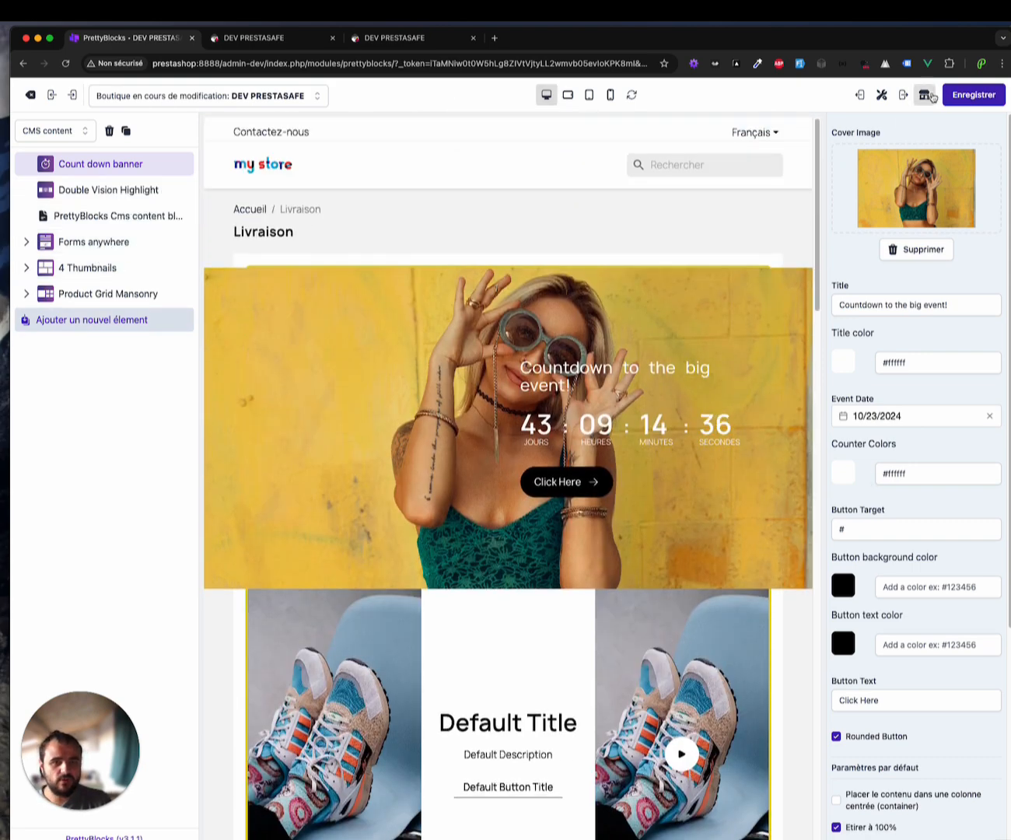
# Open the Livraison page in the shop, look over its rearranged blocks, and return to the PrettyBlocks editor
pyautogui.click(925, 94)
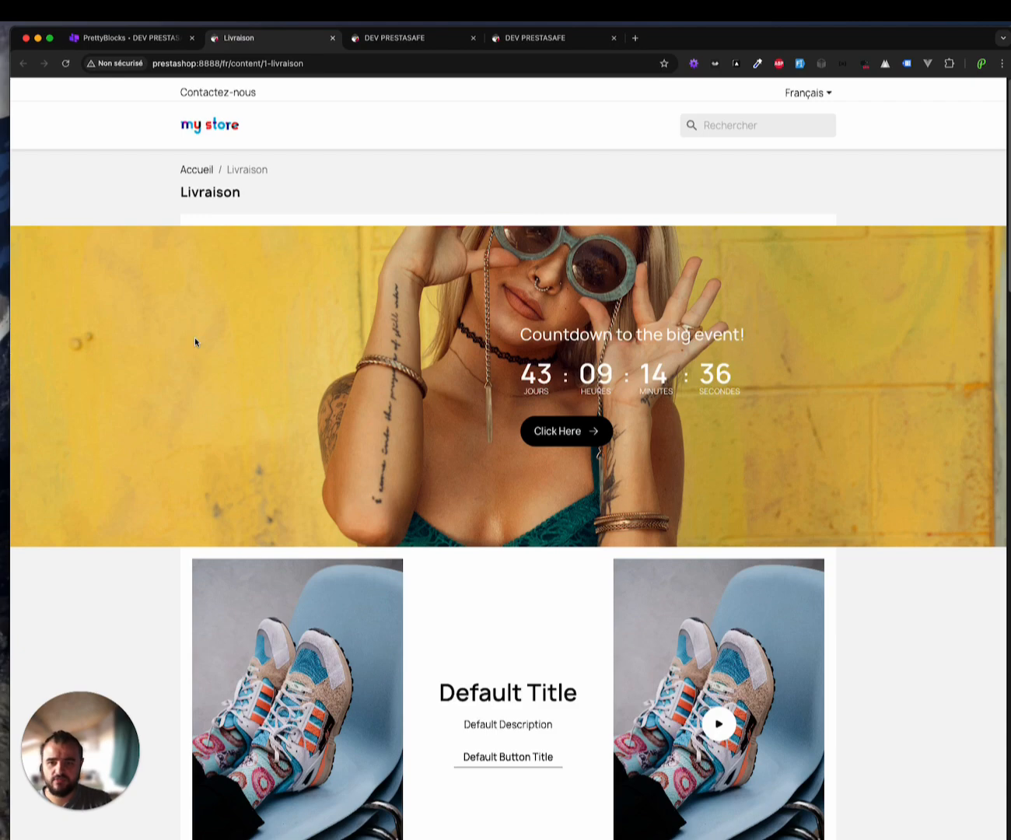
pyautogui.scroll(-5, 195, 339)
pyautogui.scroll(5, 193, 338)
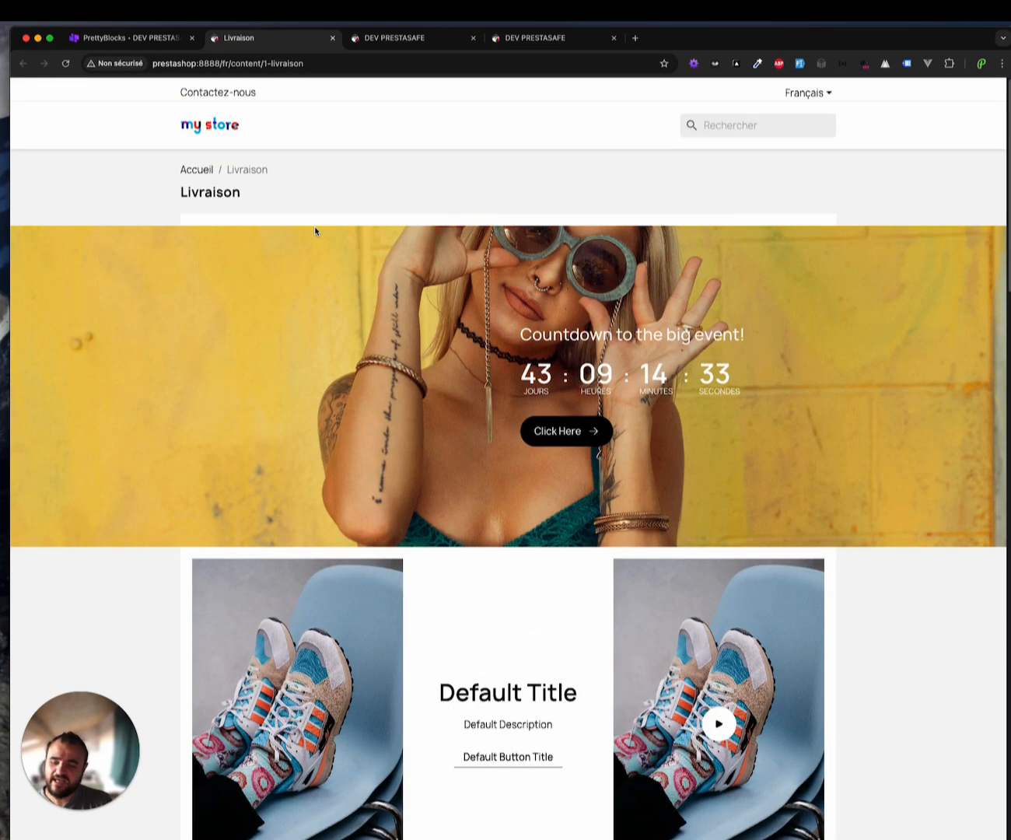
pyautogui.click(125, 38)
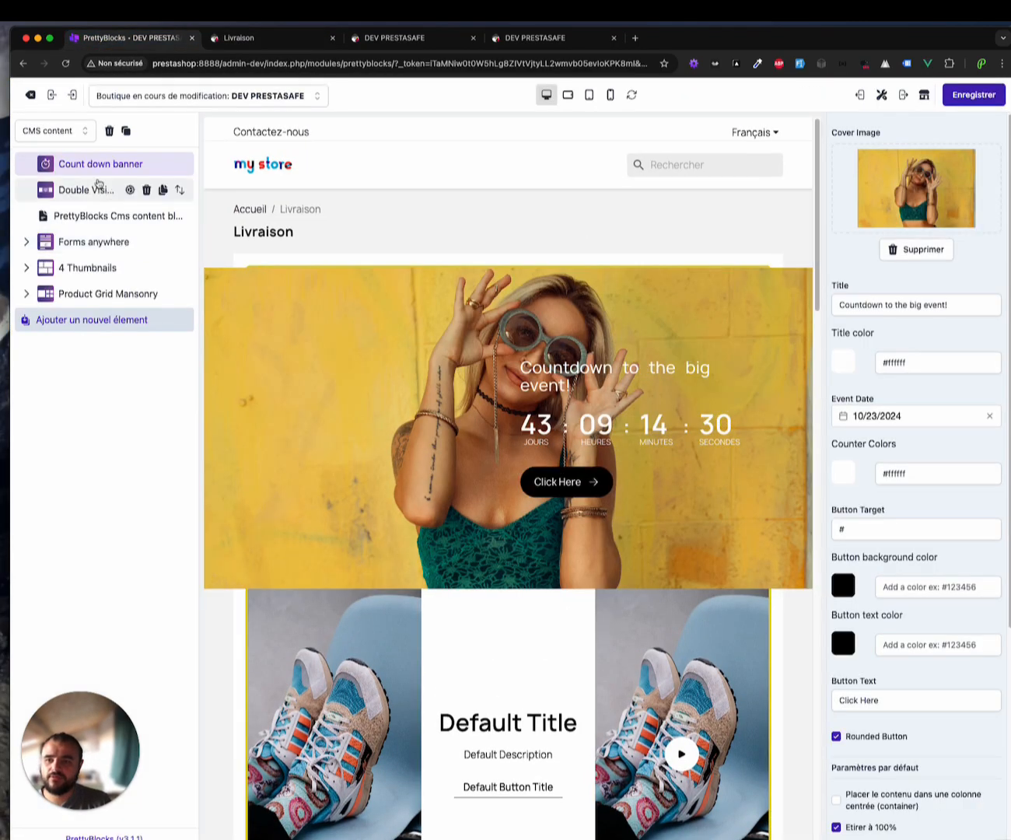
# Place the Count down banner's content in a centred column (container), turn off Etirer à 100%, and save the block
pyautogui.click(99, 165)
pyautogui.scroll(-1, 884, 679)
pyautogui.scroll(-4, 884, 680)
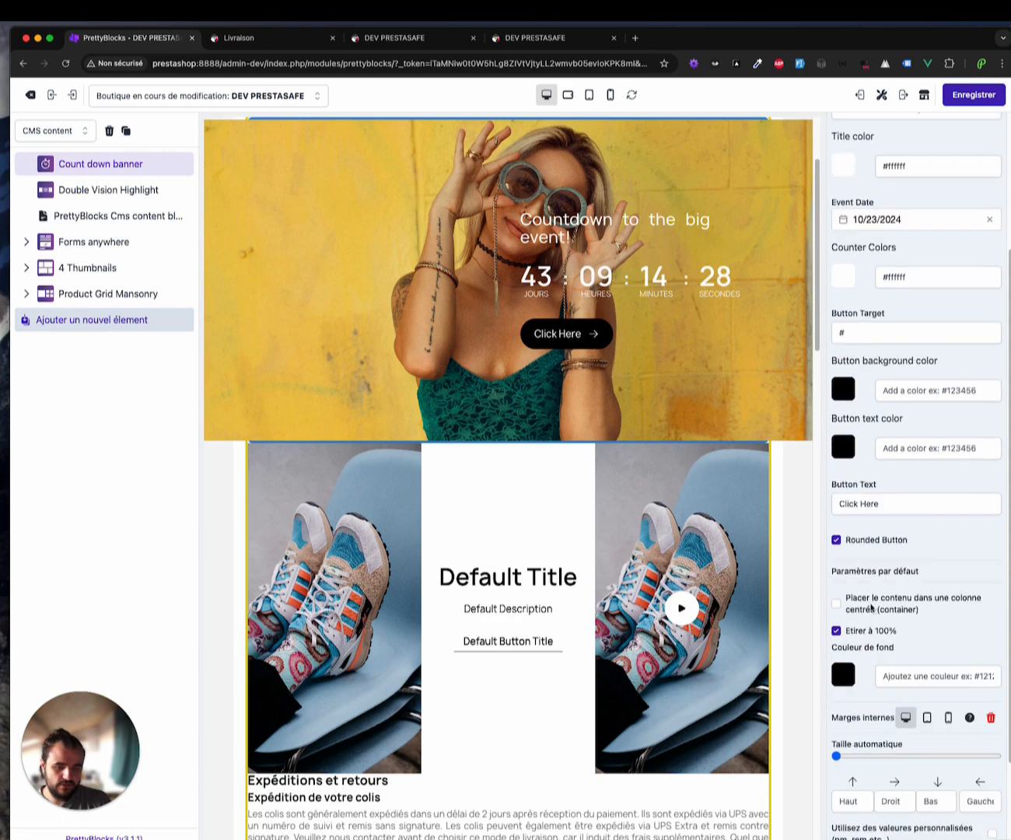
pyautogui.click(885, 516)
pyautogui.click(899, 484)
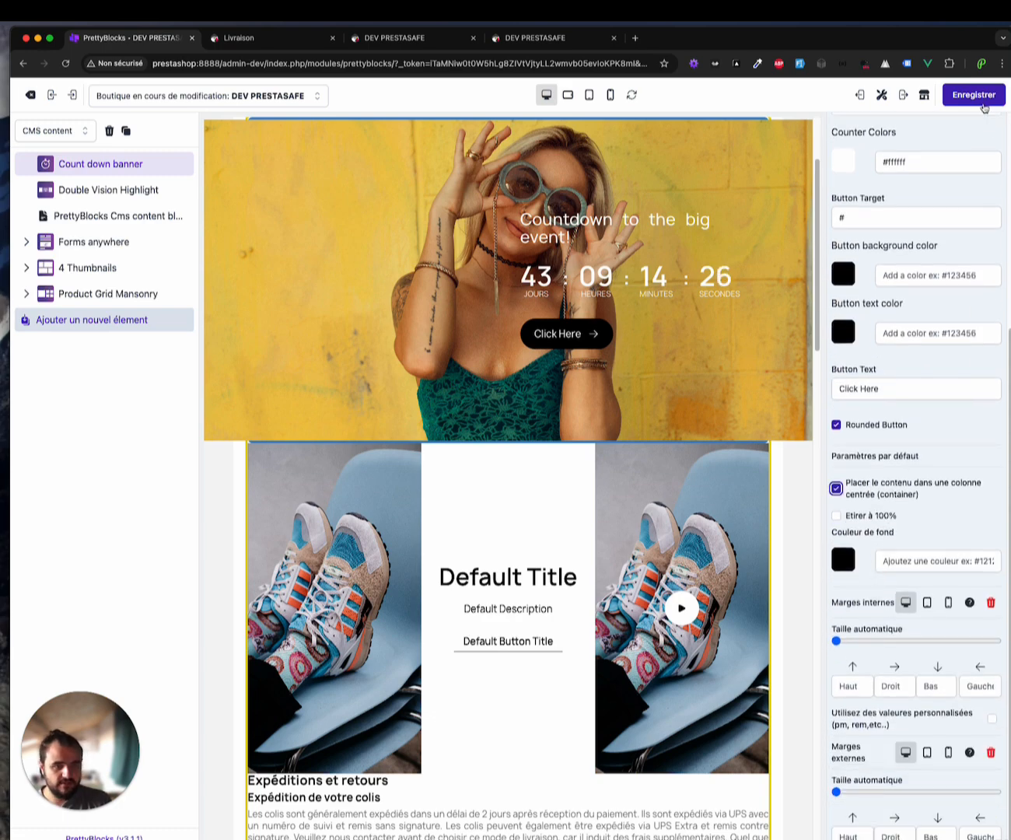
pyautogui.click(973, 95)
# Reload the Livraison page in the shop and look over the contained Count down banner and the blocks below it
pyautogui.click(249, 37)
pyautogui.click(67, 62)
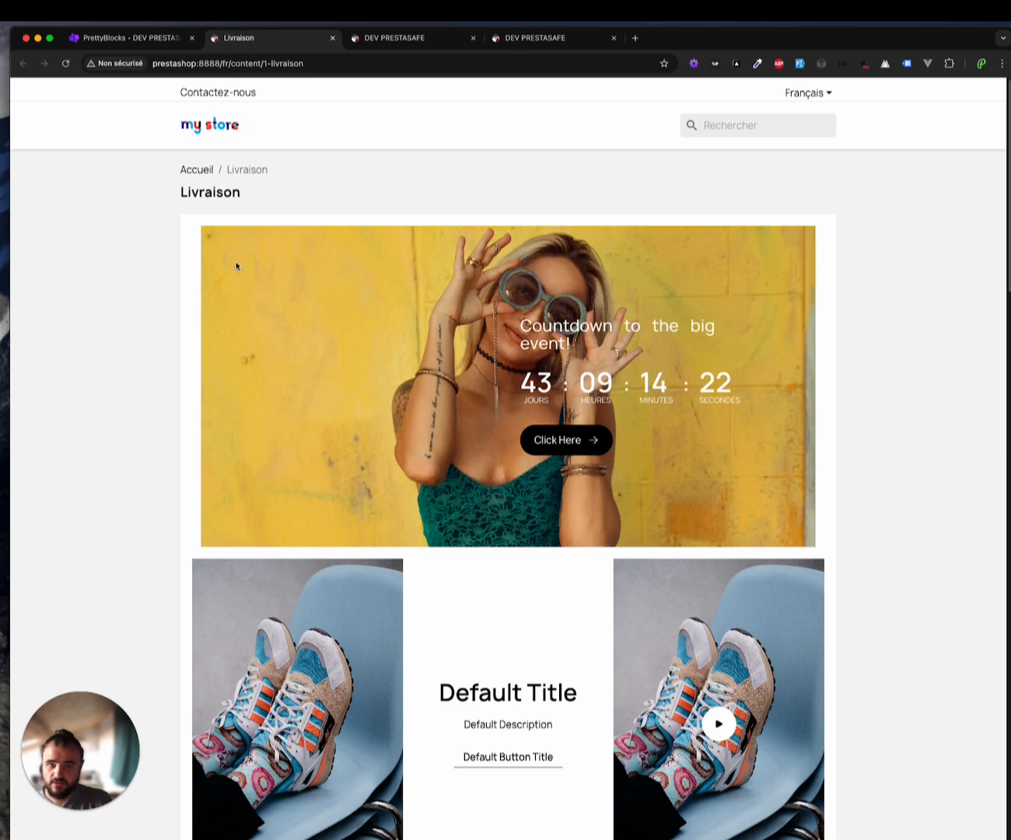
pyautogui.scroll(-10, 722, 328)
pyautogui.scroll(10, 698, 482)
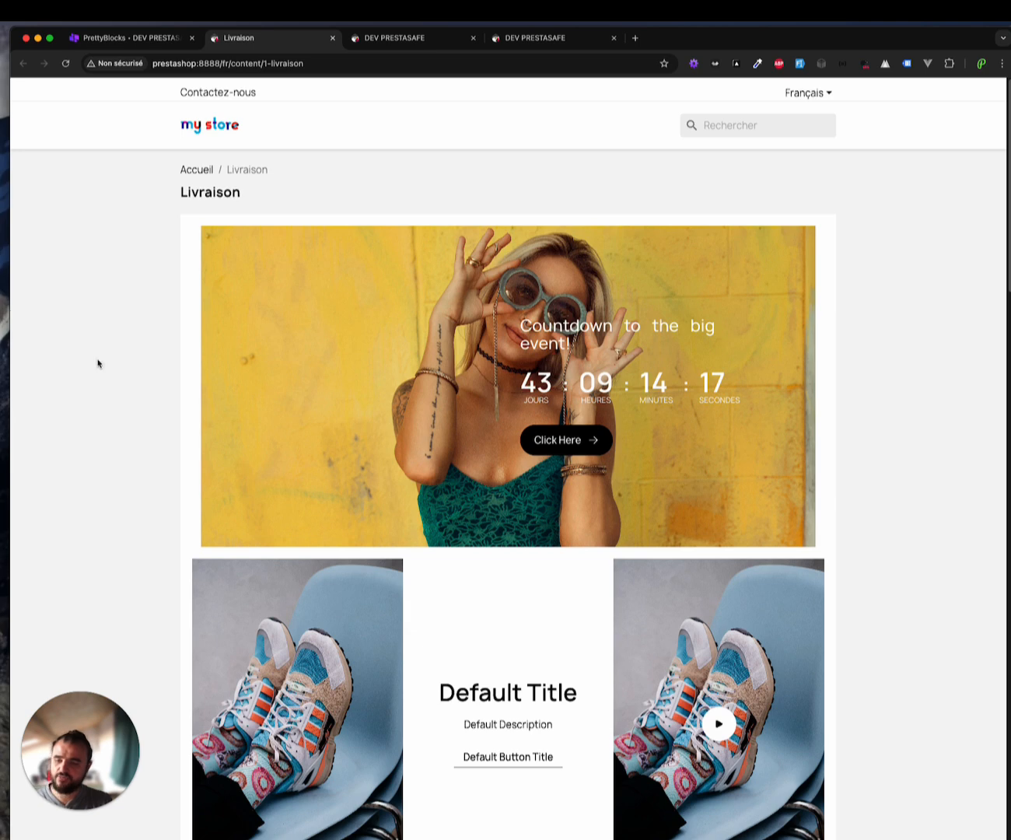
# Switch to the MySQL database client and set the shop's theme_name in the ps_shop table to hummingbird
pyautogui.press('super+Tab')
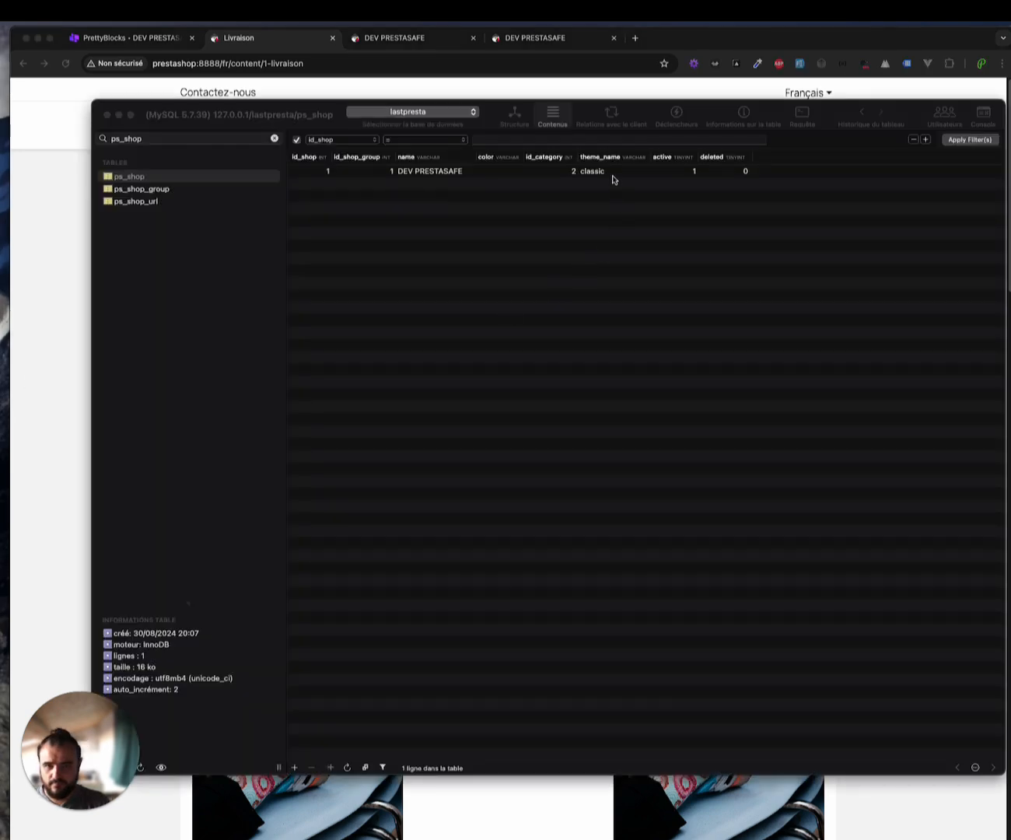
pyautogui.doubleClick(613, 176)
pyautogui.write('hummingbird')
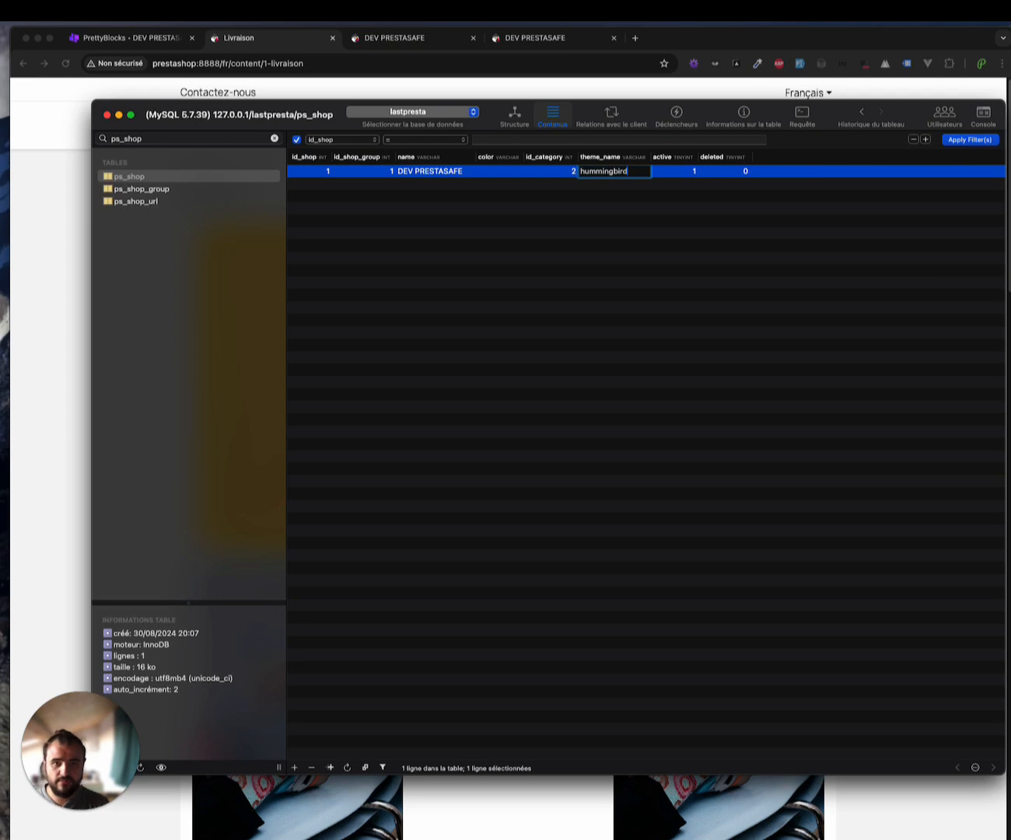
pyautogui.press('Return')
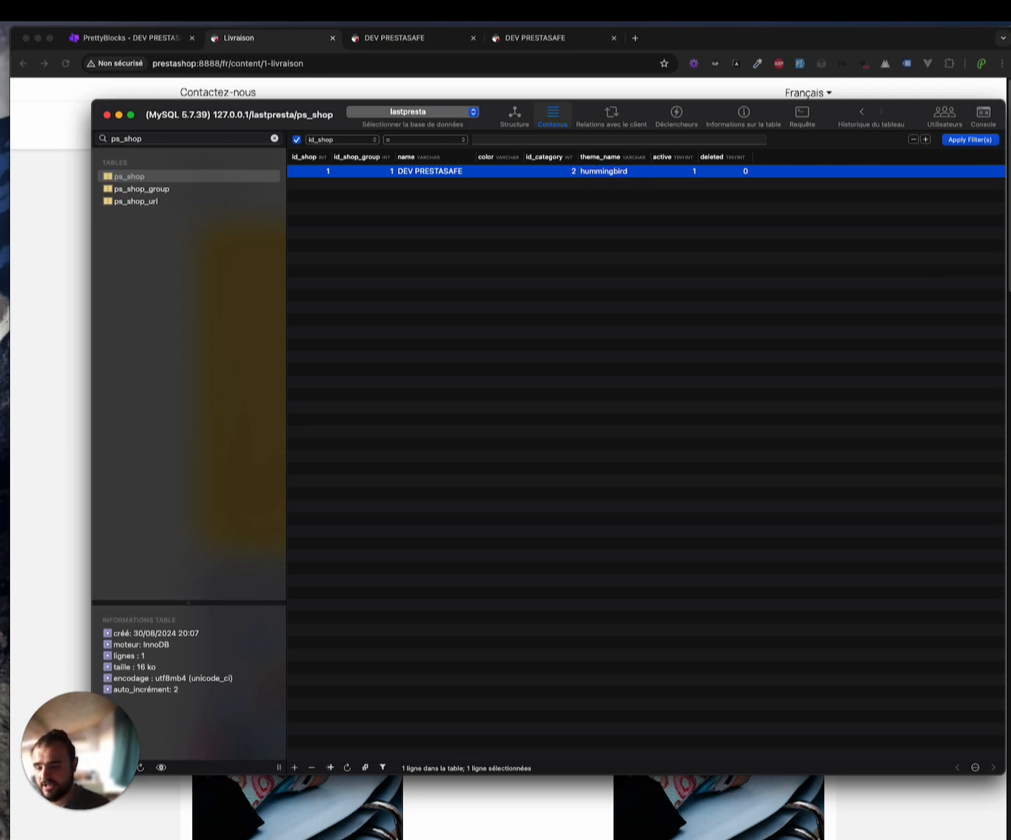
# Return to the browser, reload the Livraison page, and examine how all its blocks render in the hummingbird theme
pyautogui.click(66, 364)
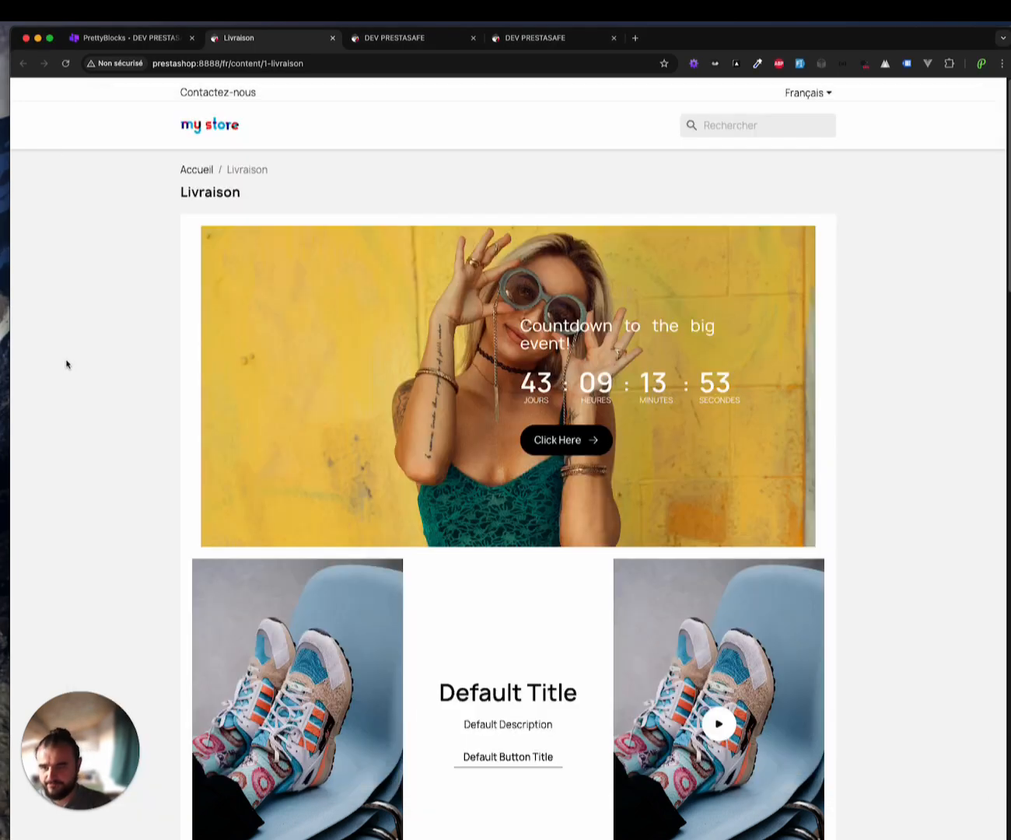
pyautogui.press('super+r')
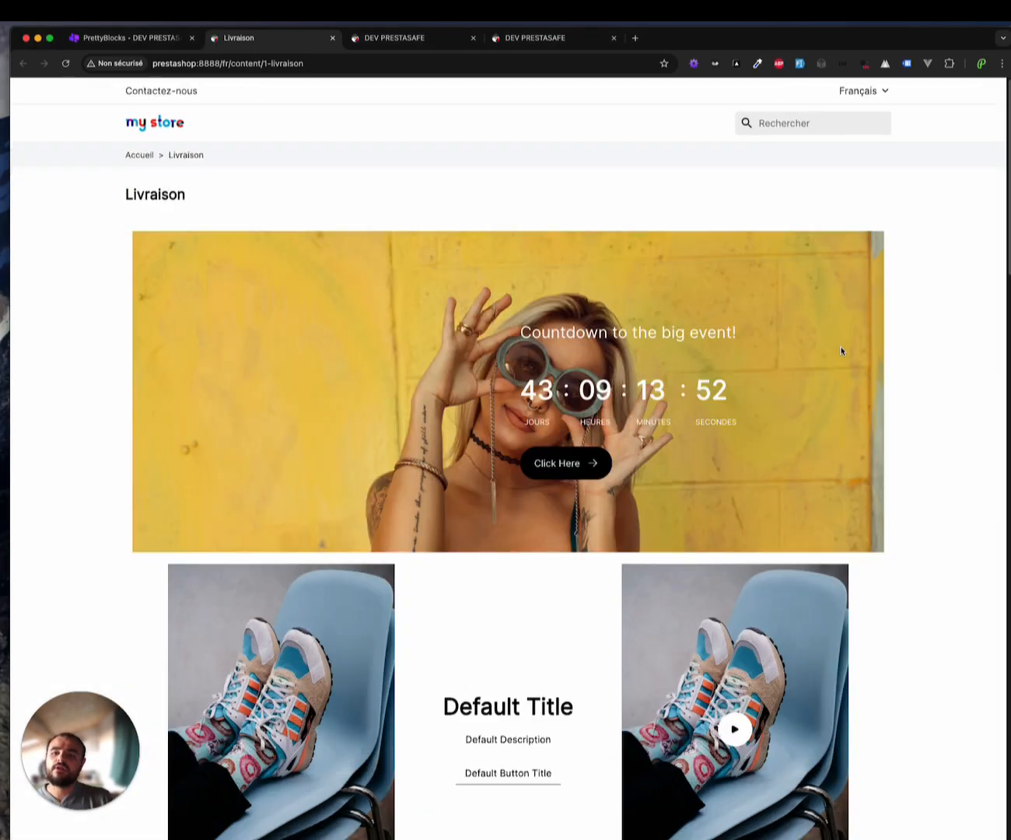
pyautogui.scroll(-1, 841, 352)
pyautogui.scroll(-12, 840, 352)
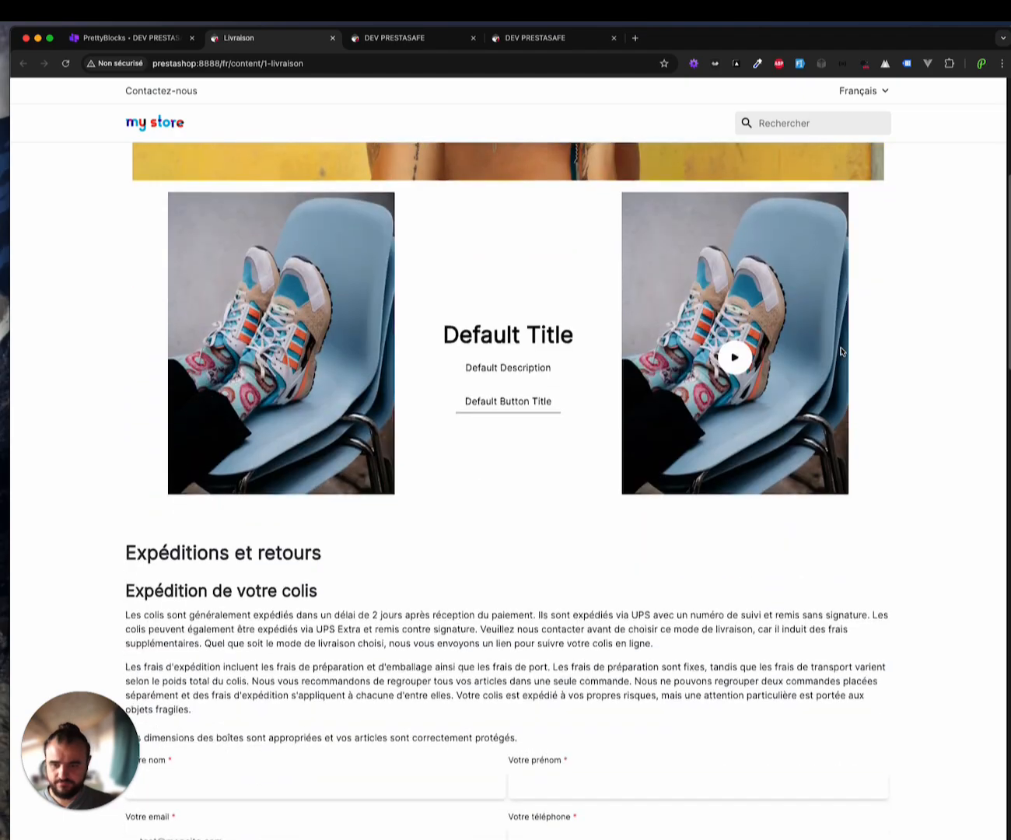
pyautogui.scroll(-10, 841, 348)
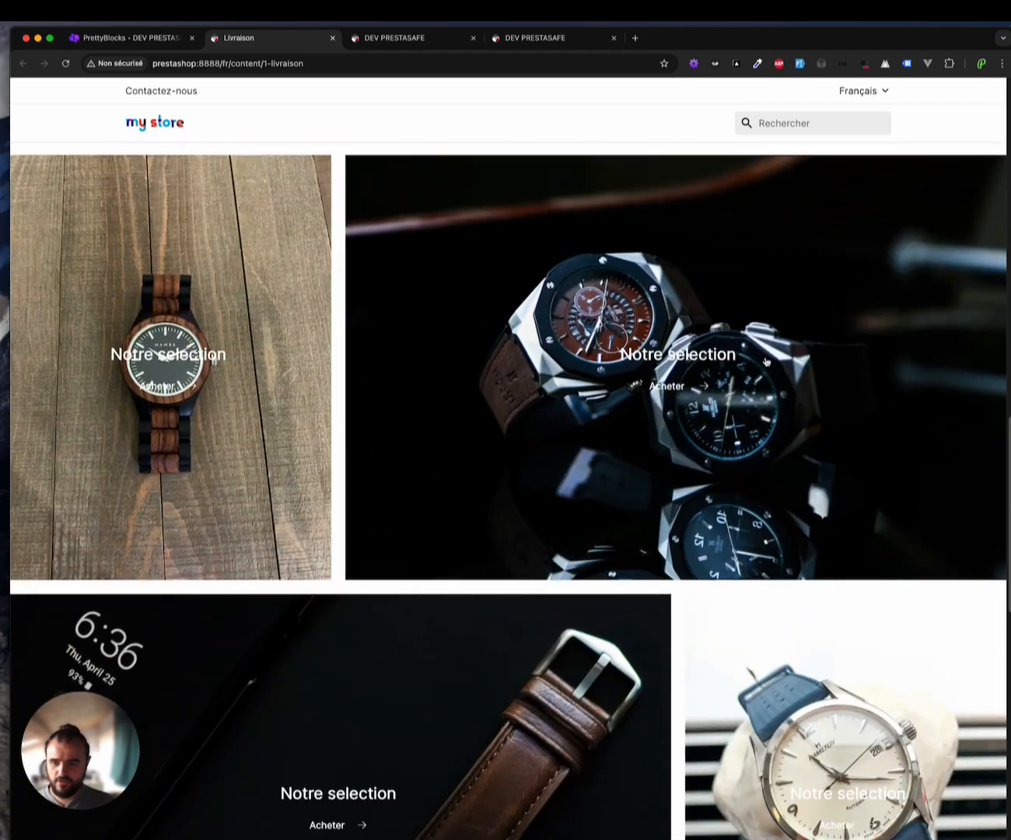
pyautogui.scroll(-7, 383, 487)
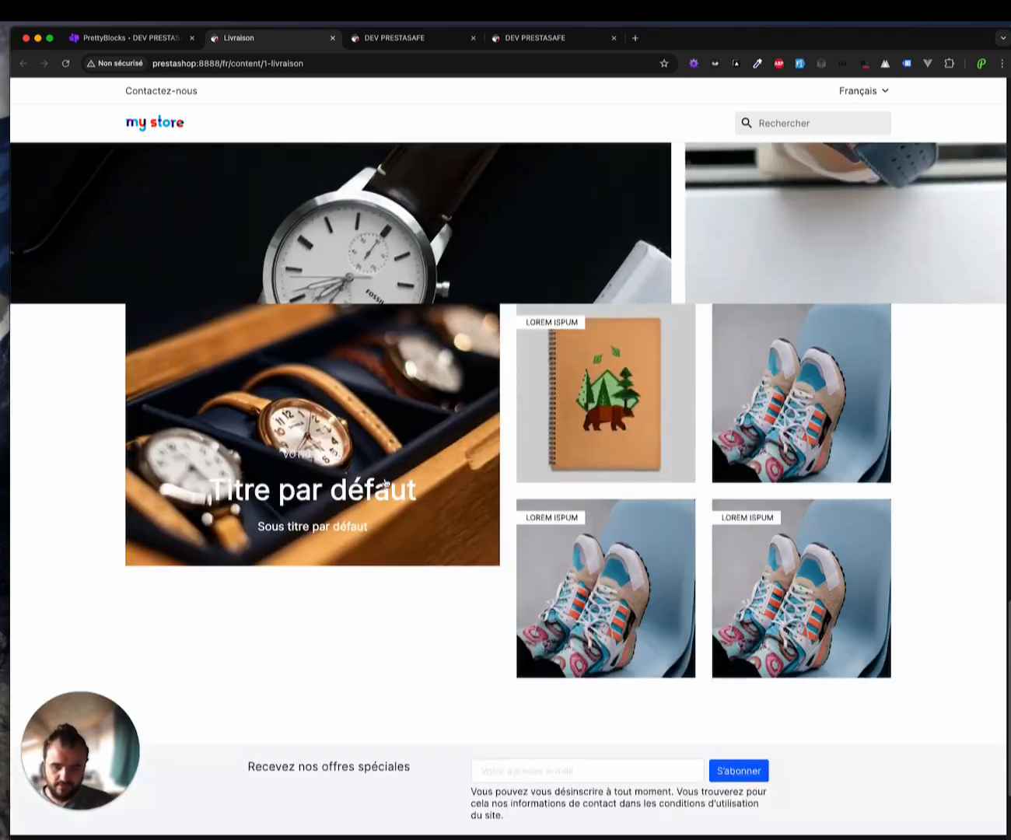
pyautogui.scroll(-3, 390, 481)
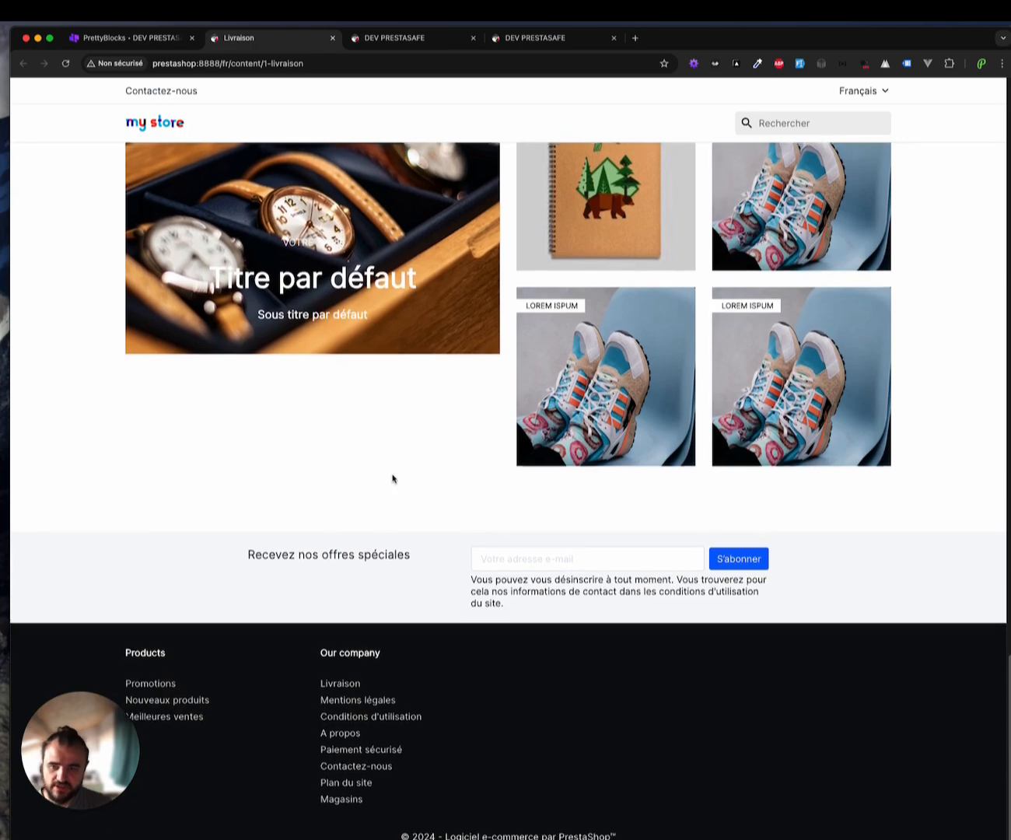
pyautogui.scroll(4, 392, 480)
pyautogui.scroll(7, 522, 615)
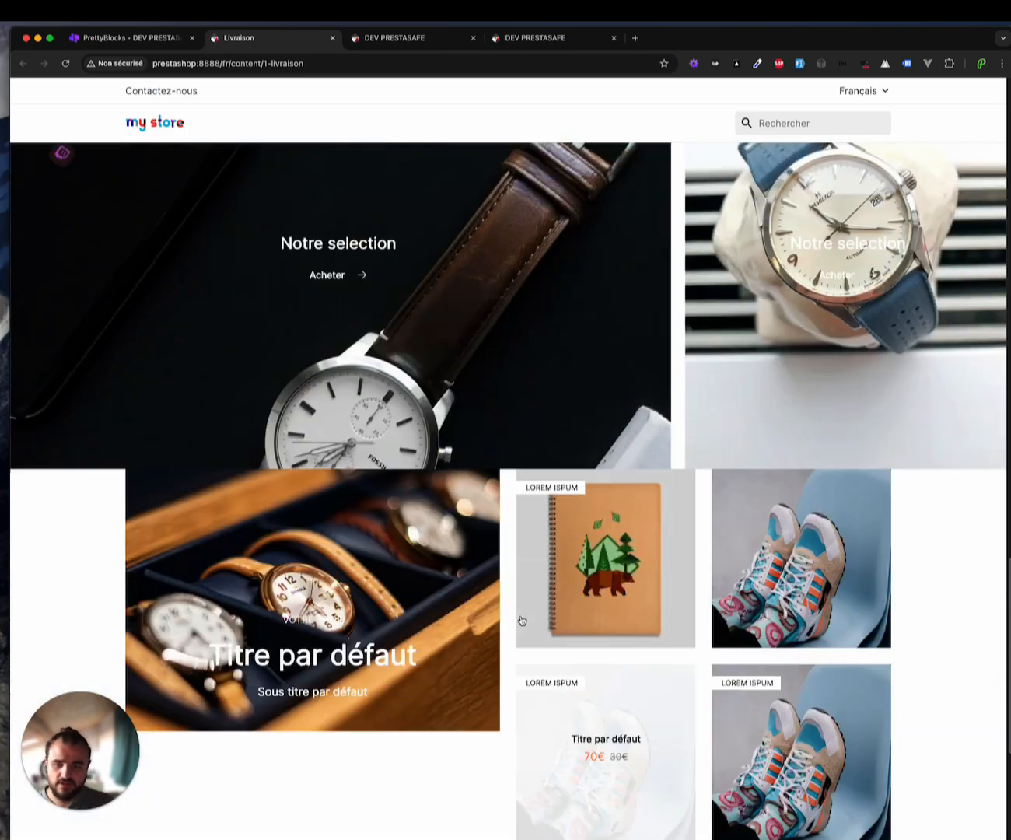
pyautogui.scroll(5, 565, 420)
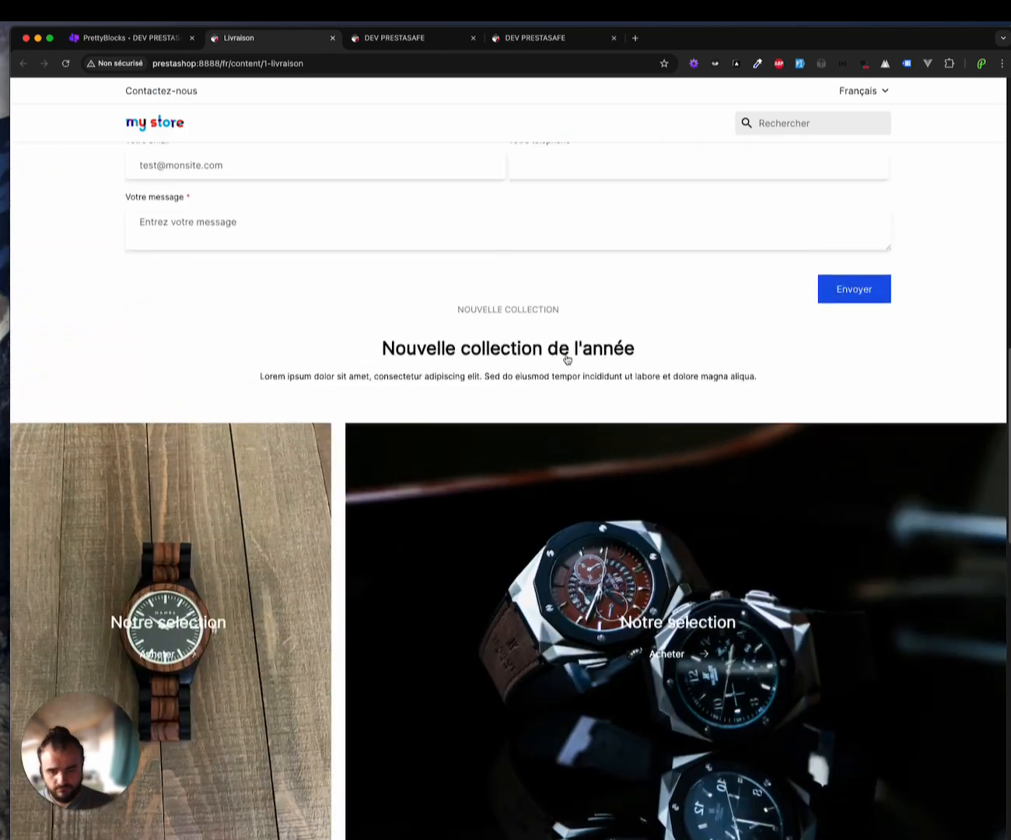
pyautogui.scroll(6, 566, 354)
# Switch to the MySQL database client and set the shop's theme_name in the ps_shop table to cartzilla
pyautogui.press('super+Tab')
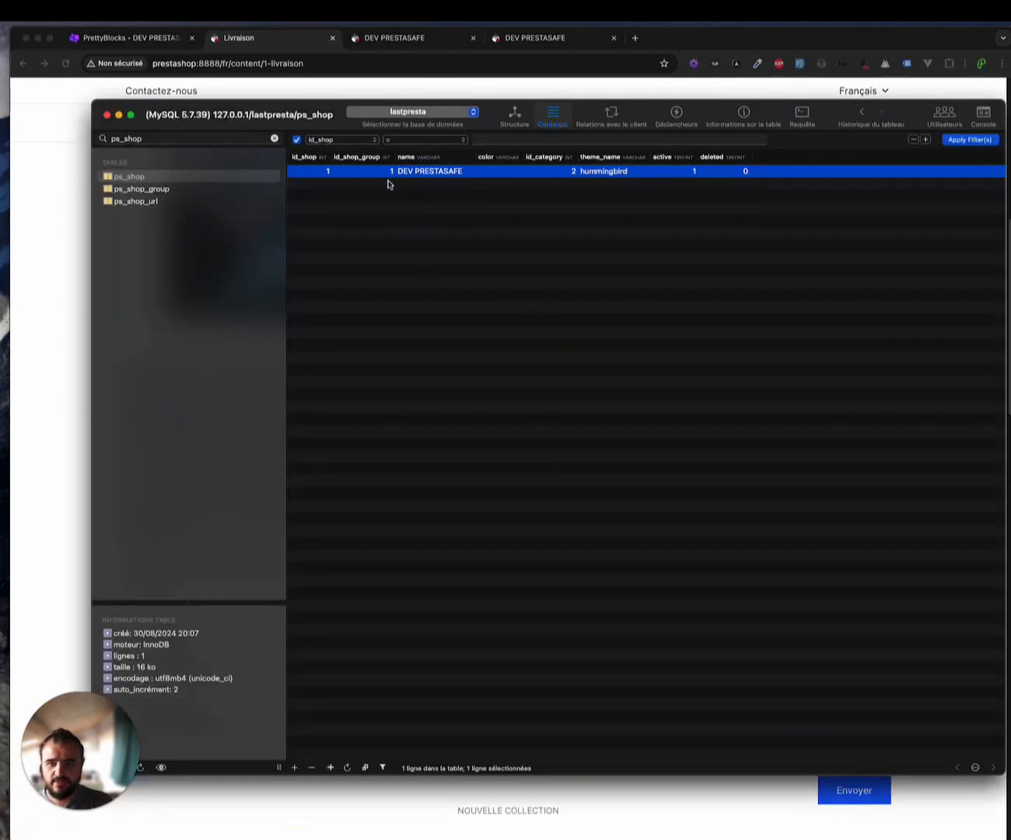
pyautogui.doubleClick(619, 171)
pyautogui.write('cla')
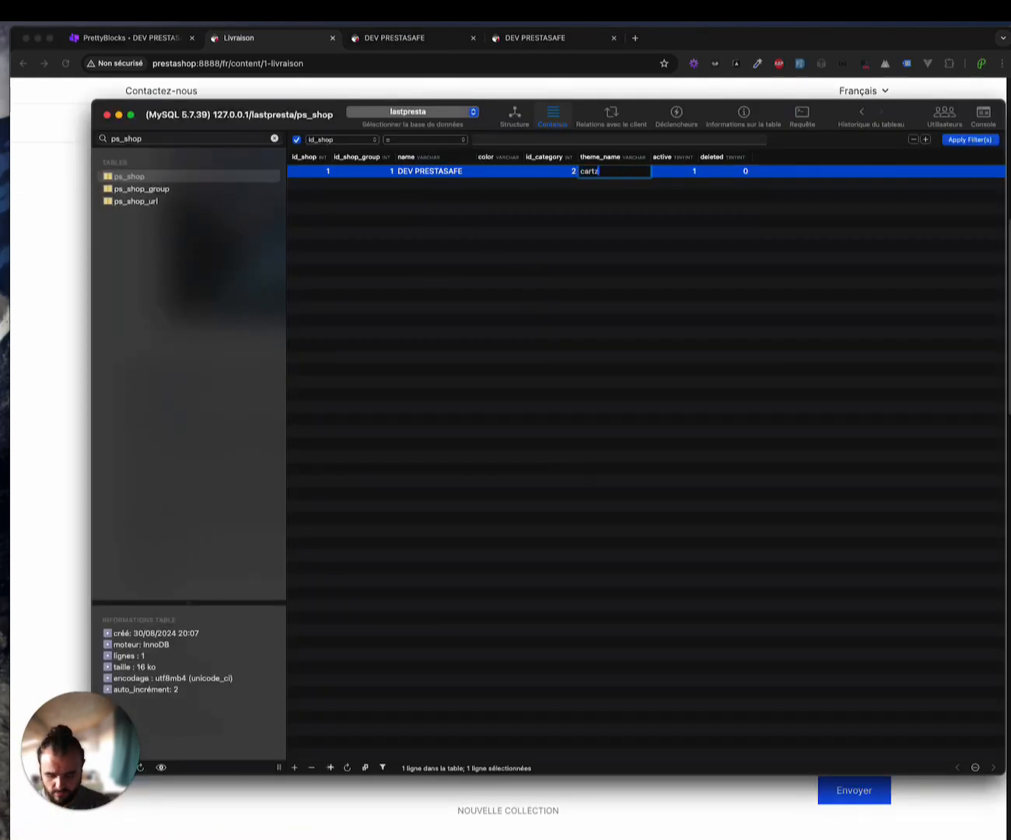
pyautogui.press('Return')
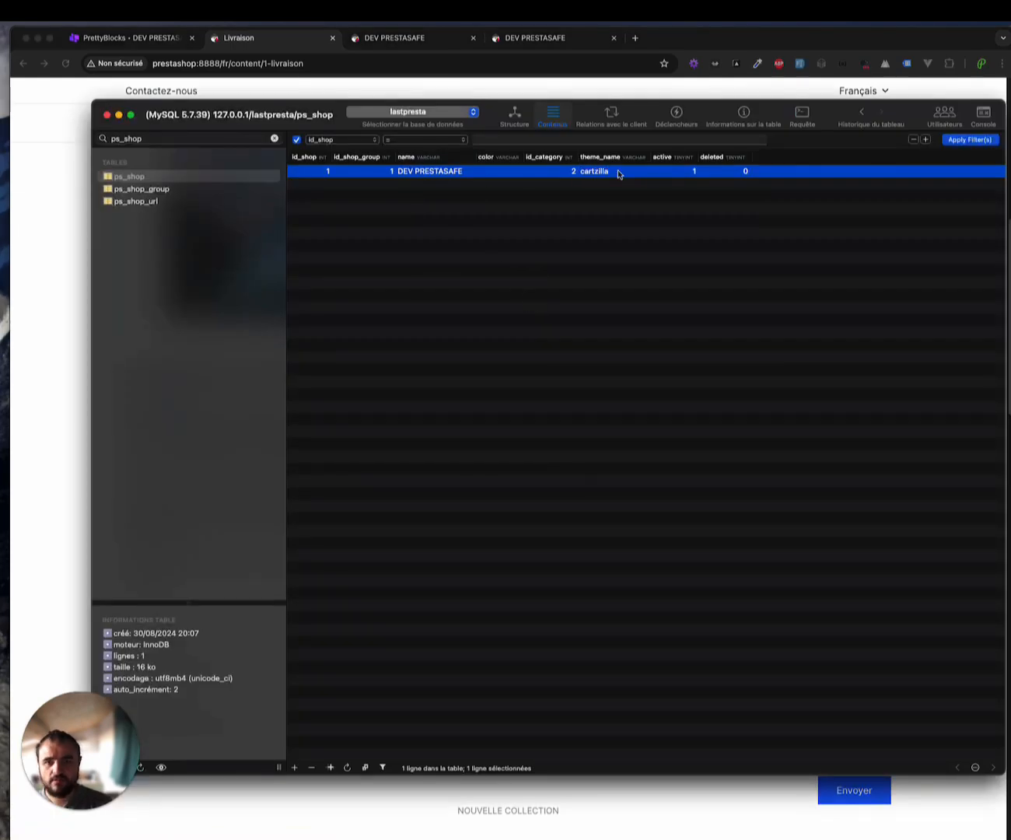
# Return to the browser, reload the Livraison page, and examine how its blocks render in the cartzilla theme
pyautogui.click(34, 242)
pyautogui.press('super+r')
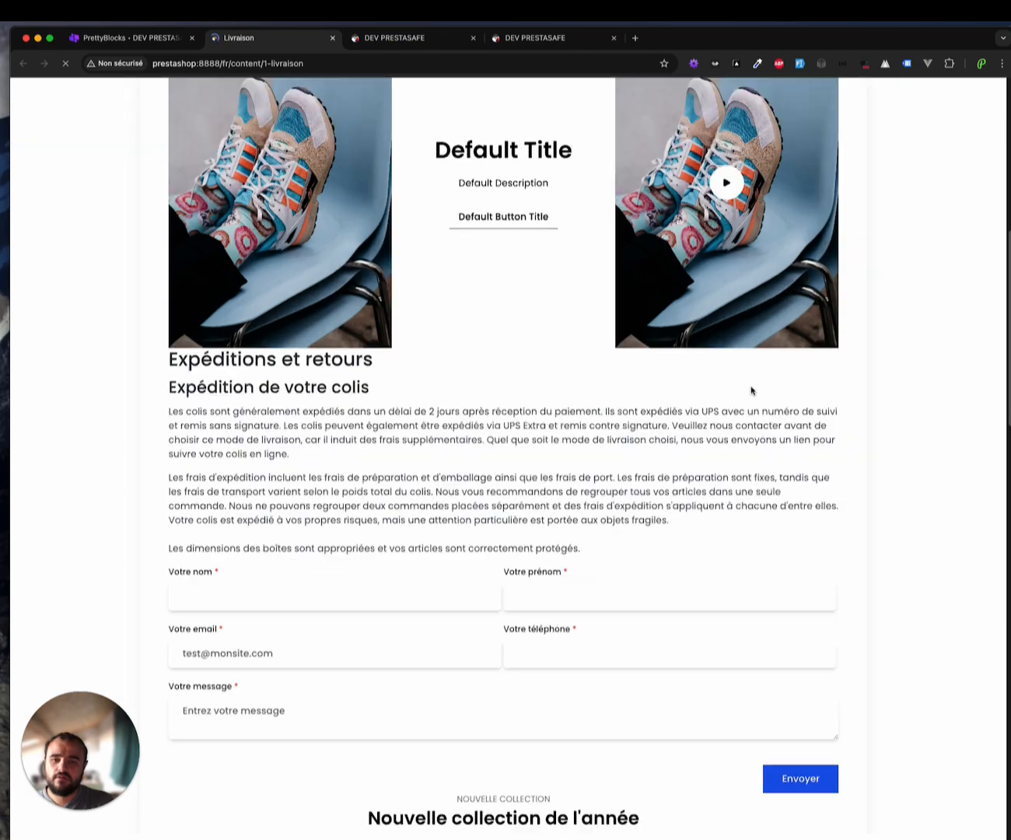
pyautogui.scroll(-19, 749, 392)
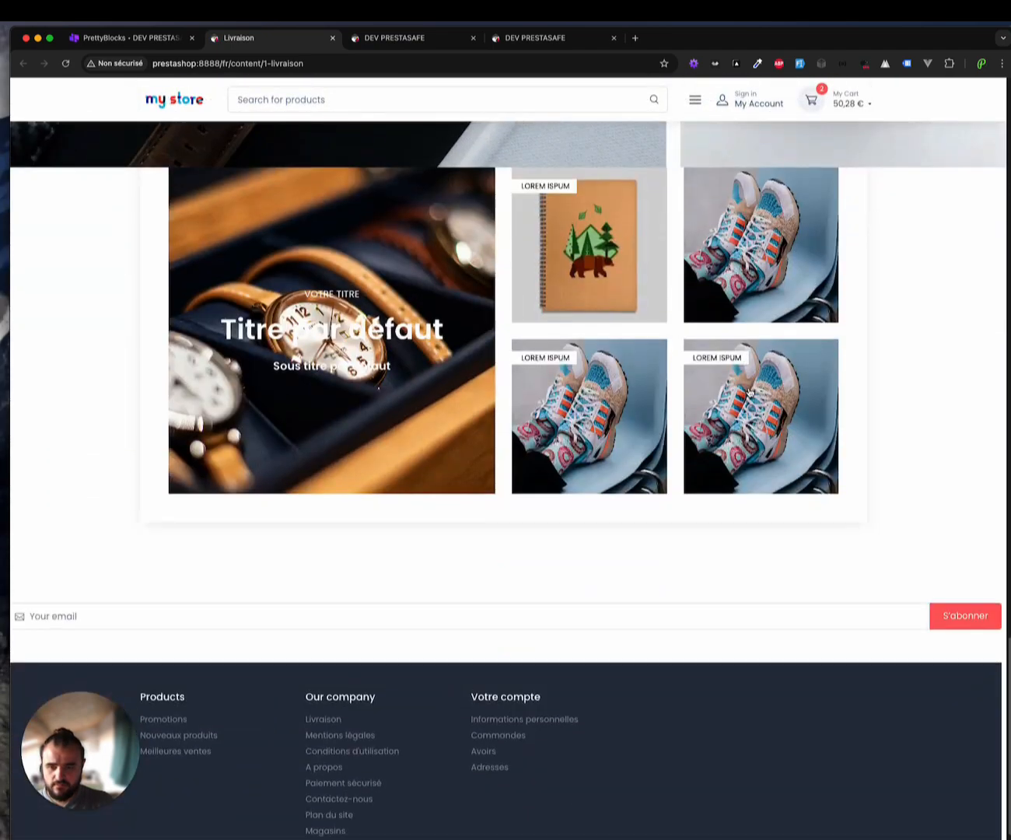
pyautogui.scroll(20, 749, 391)
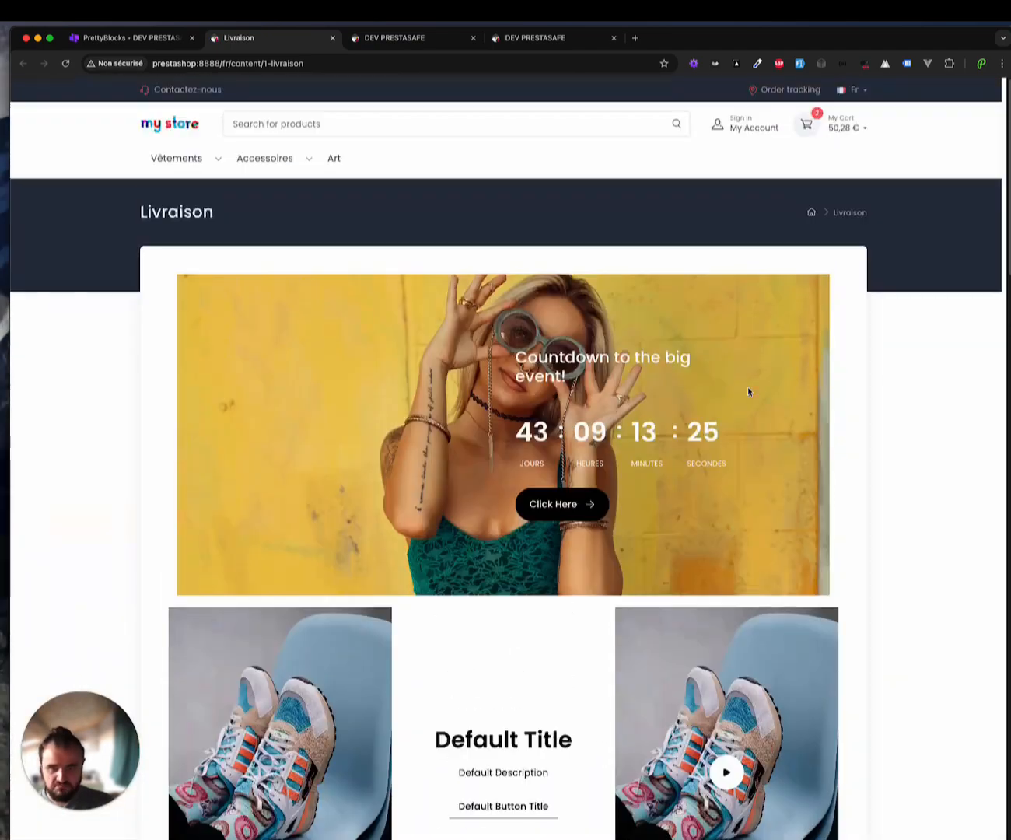
# Open the shop's home page and look over its blocks down to the Count down banner
pyautogui.click(173, 138)
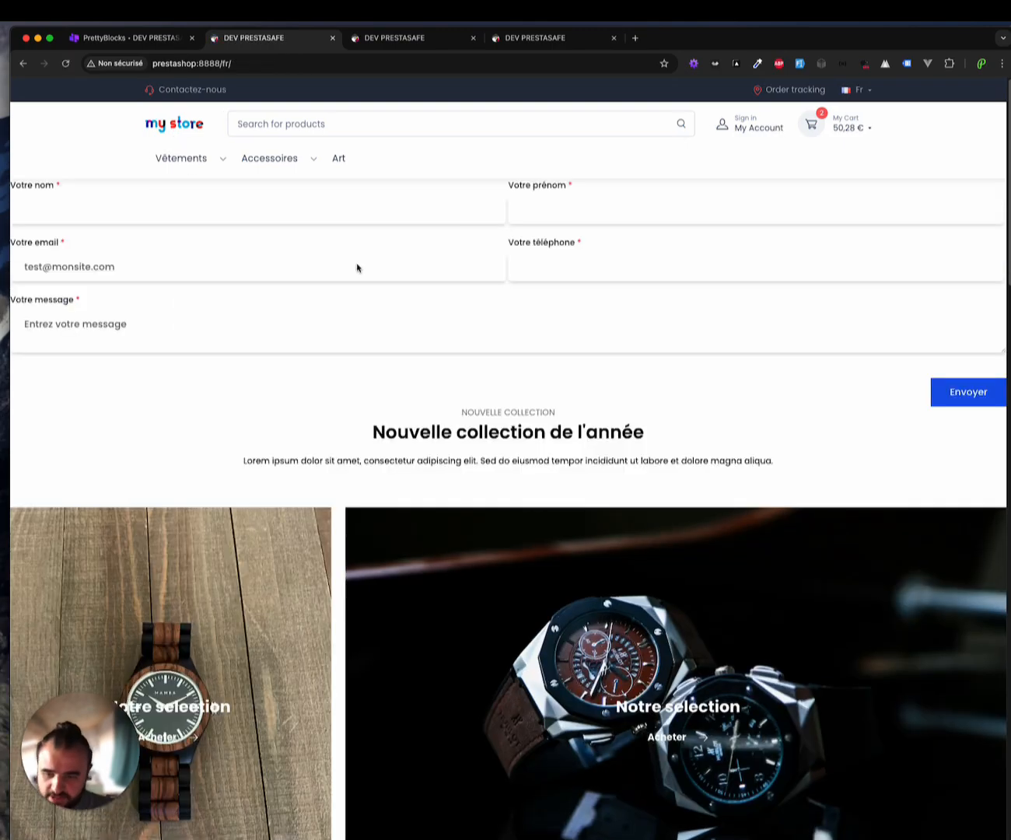
pyautogui.scroll(-15, 476, 300)
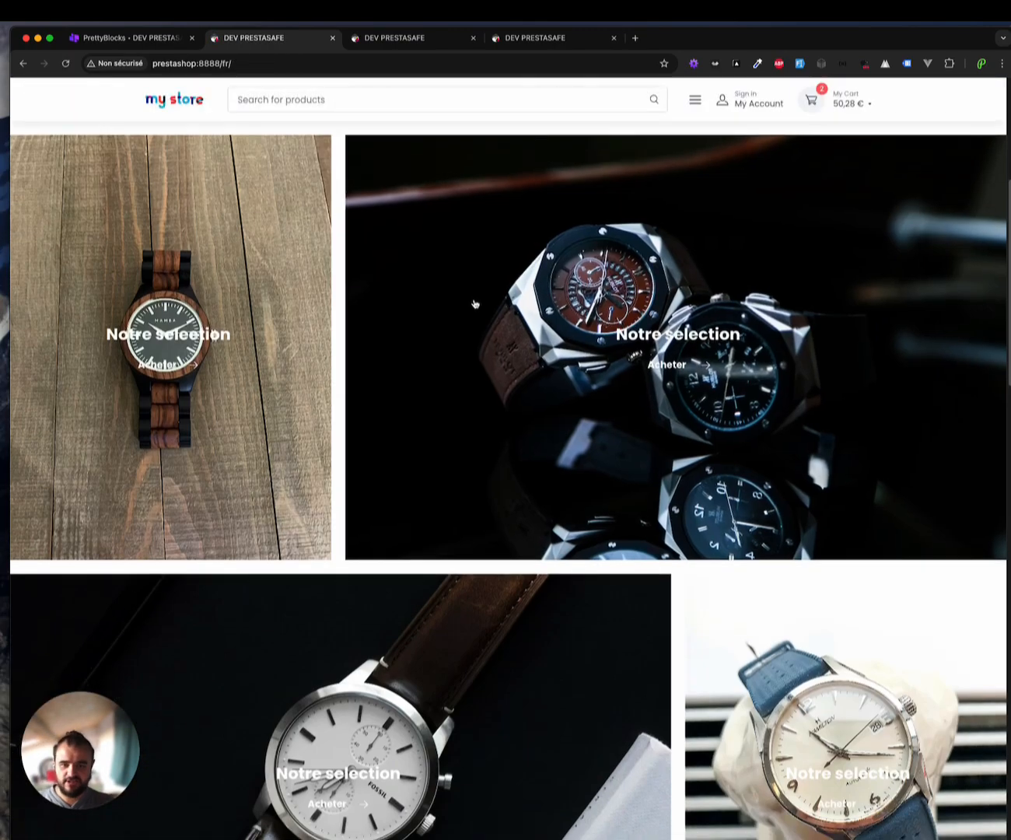
pyautogui.scroll(-10, 477, 302)
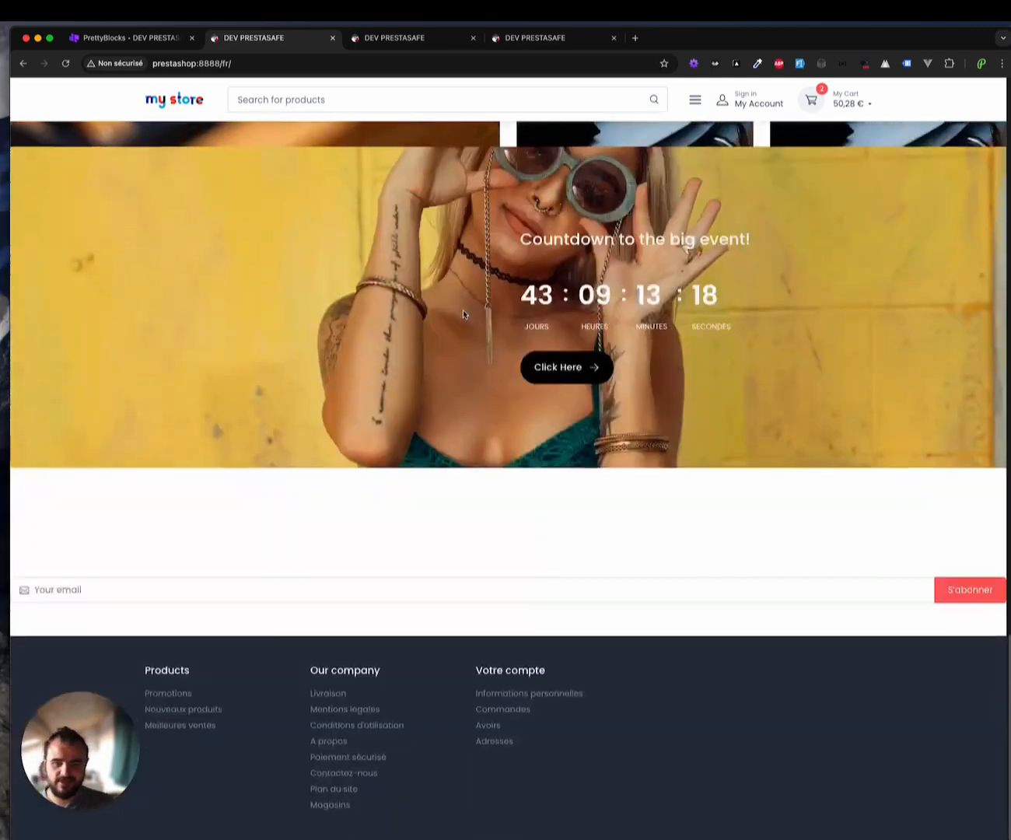
pyautogui.scroll(5, 462, 316)
pyautogui.scroll(-2, 434, 336)
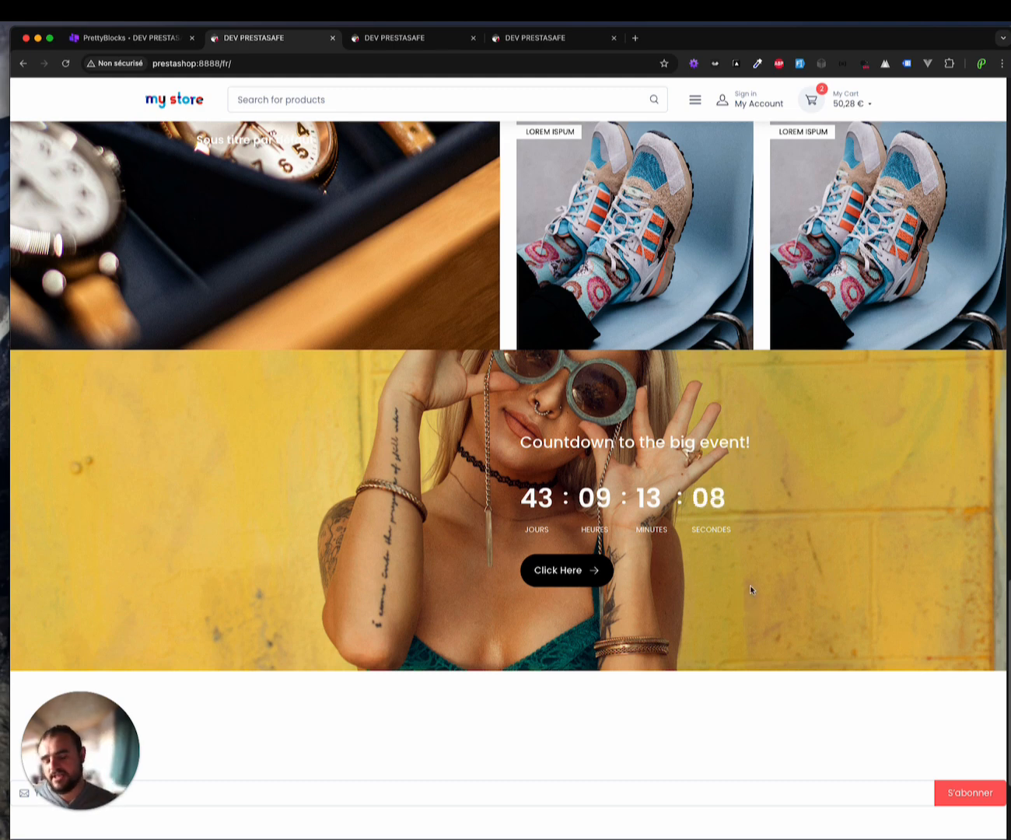
# Inspect the Count down banner image in the browser's developer tools and examine the CSS classes of its wrapping div
pyautogui.rightClick(420, 375)
pyautogui.click(447, 486)
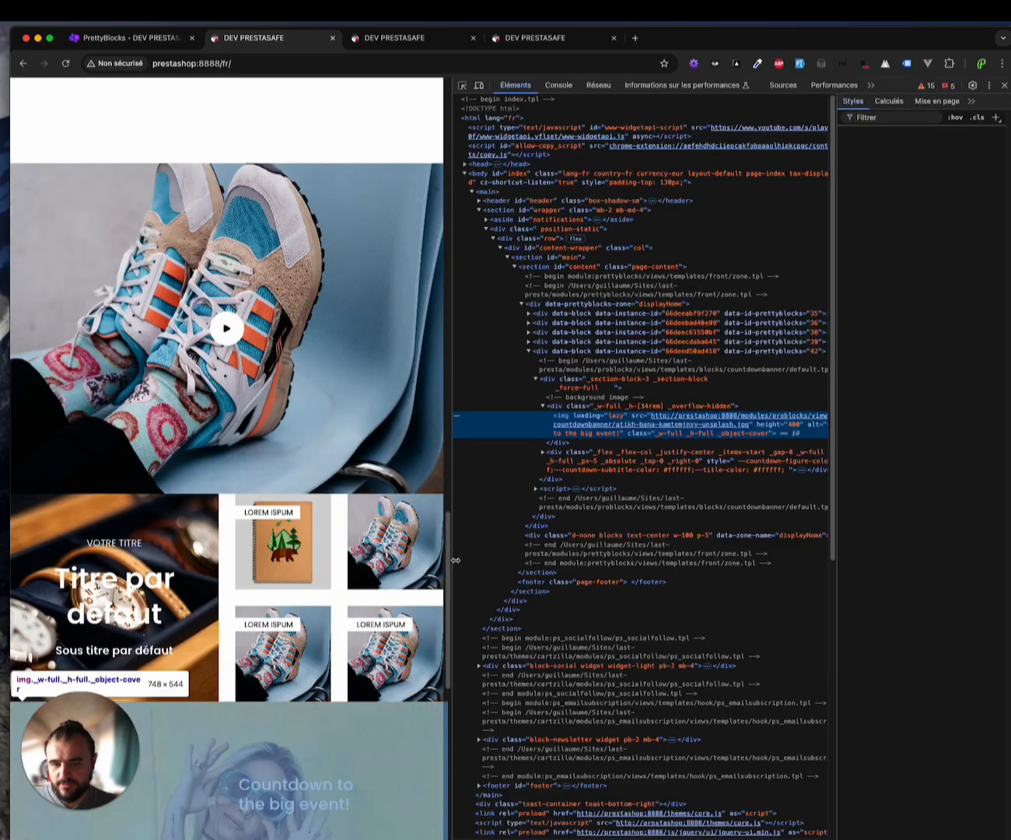
pyautogui.click(607, 407)
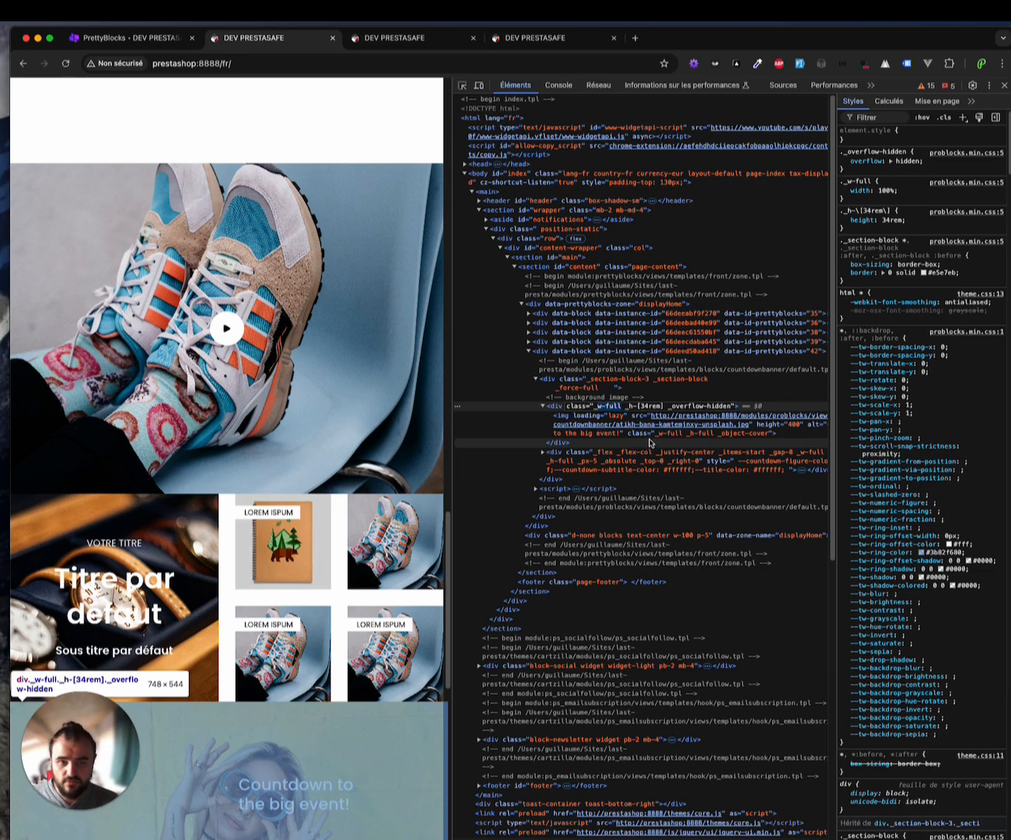
pyautogui.scroll(-10, 650, 442)
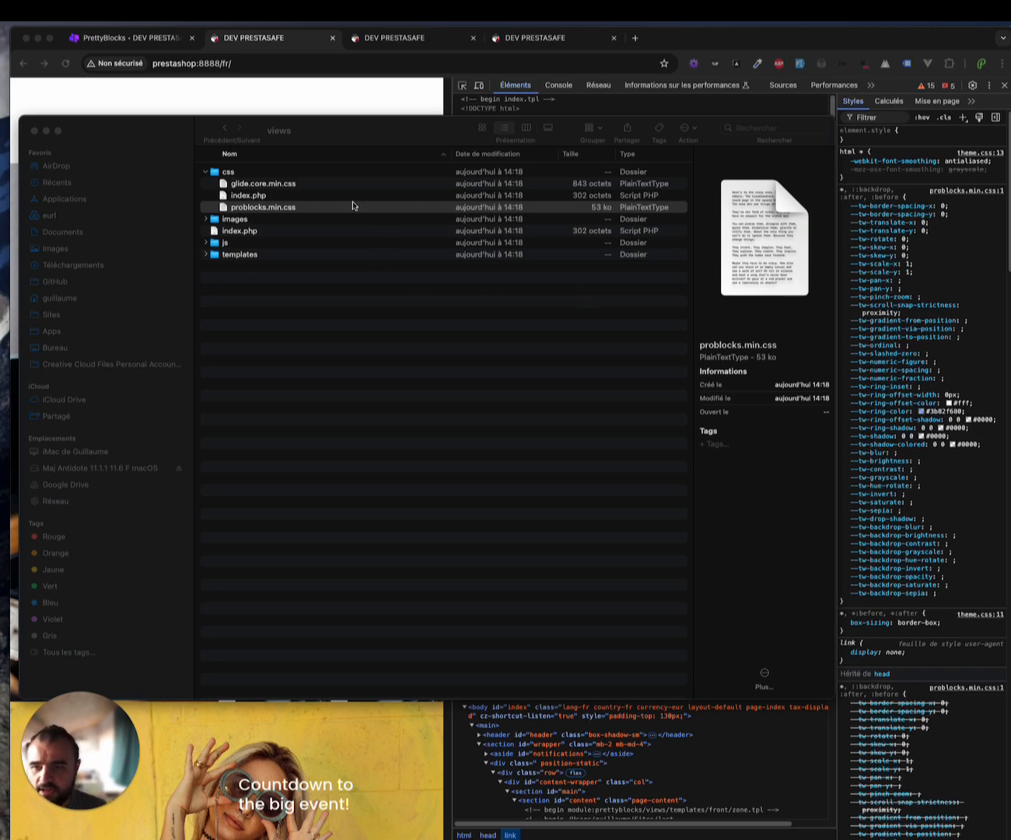
# In Finder, examine glide.core.min.css and problocks.min.js in the css and js folders of the problocks module's views
pyautogui.click(233, 186)
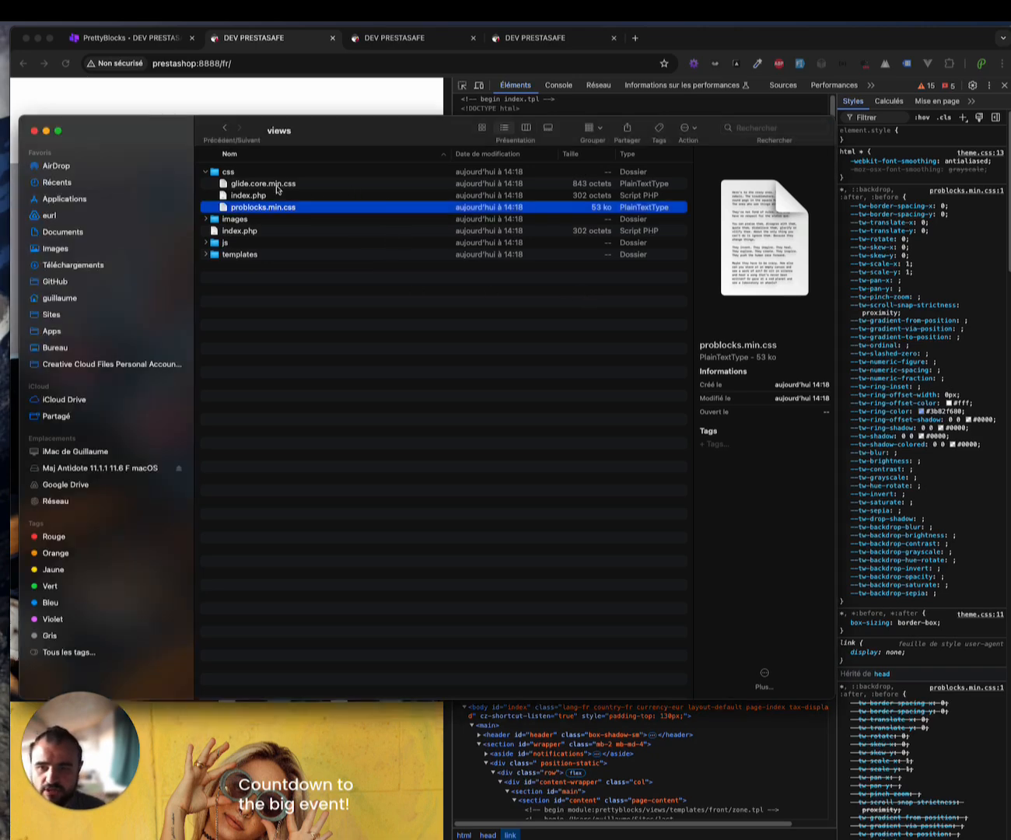
pyautogui.click(277, 191)
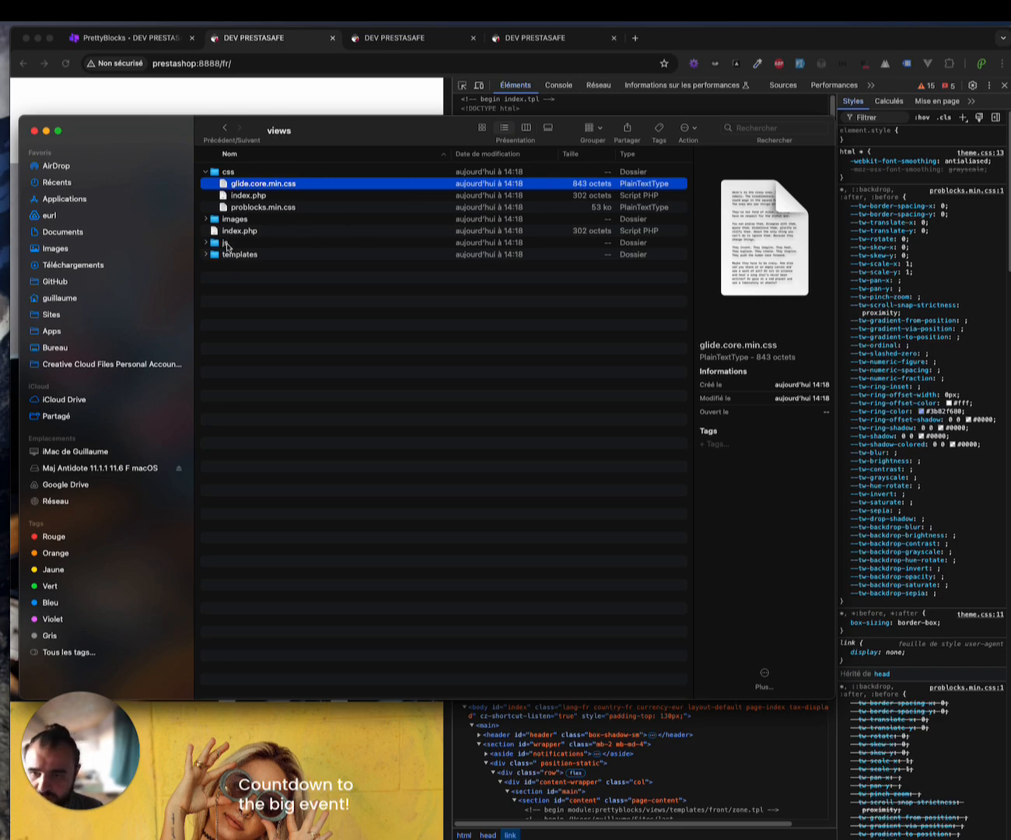
pyautogui.click(207, 242)
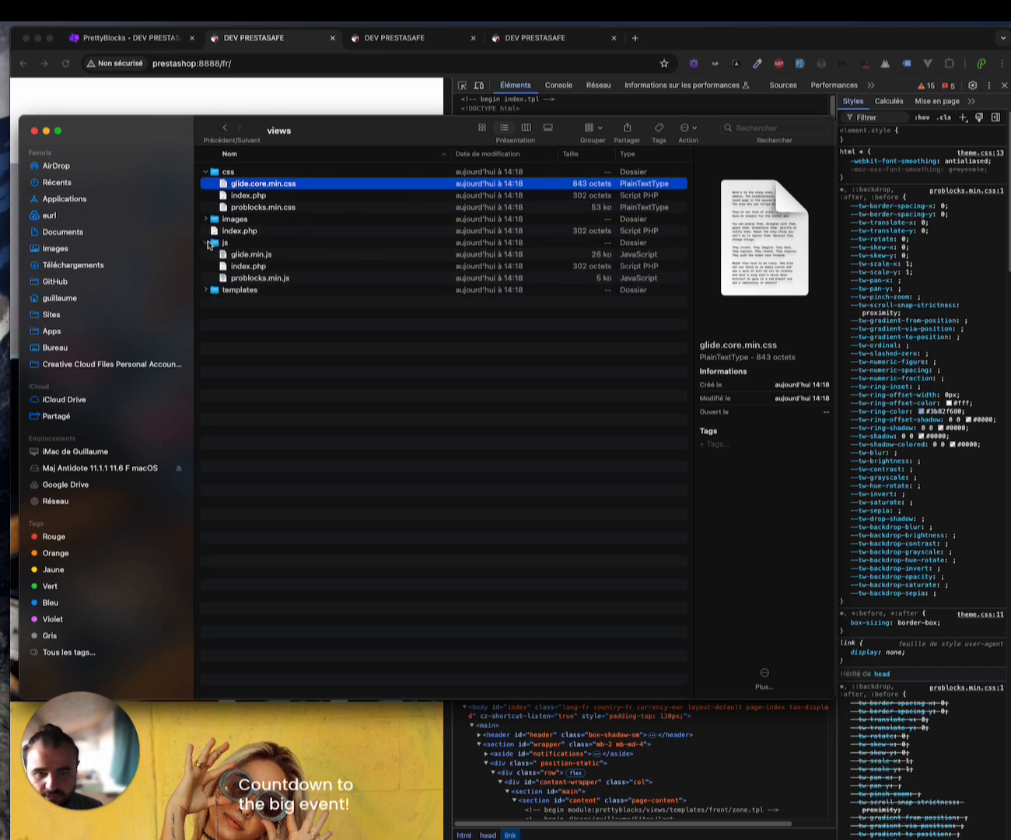
pyautogui.click(278, 277)
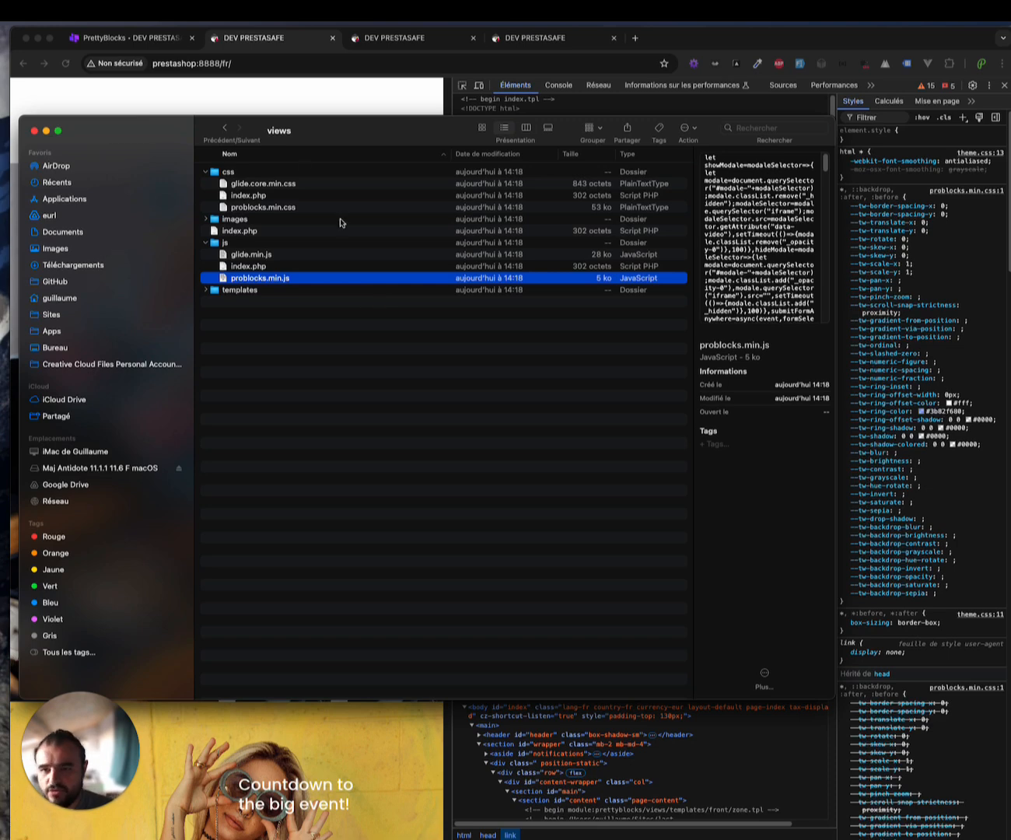
# Go up to the problocks module folder, open its dev folder, and select node_modules
pyautogui.click(225, 129)
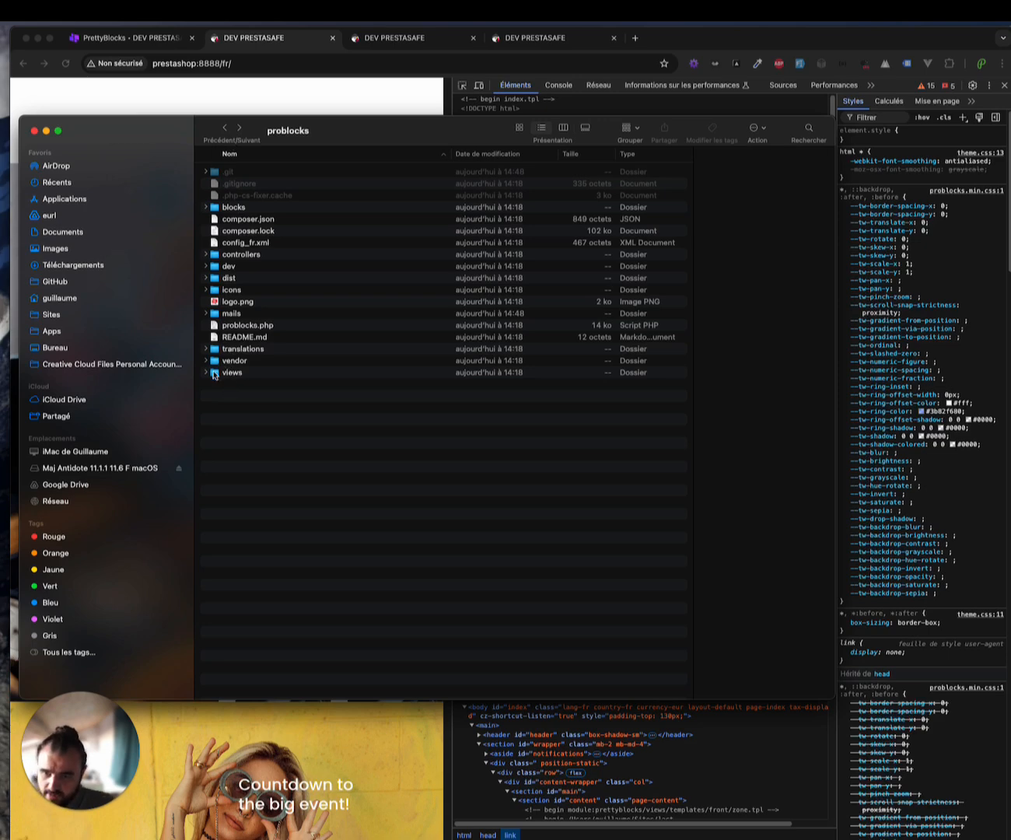
pyautogui.doubleClick(232, 268)
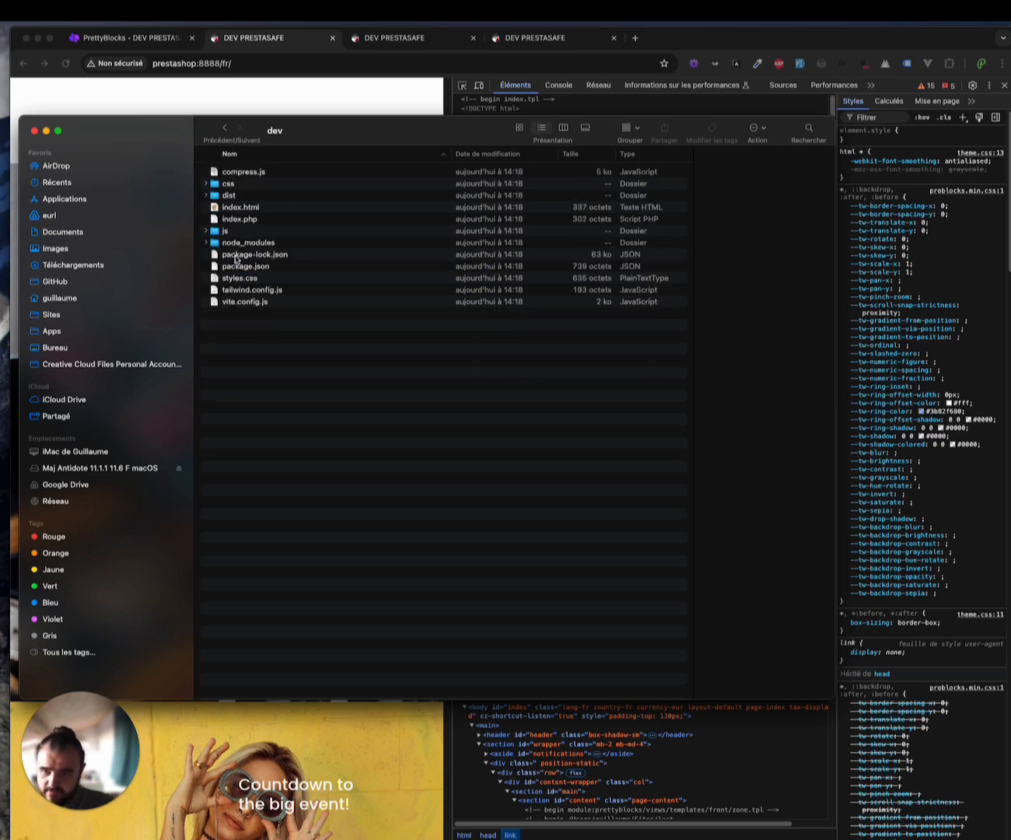
pyautogui.click(241, 245)
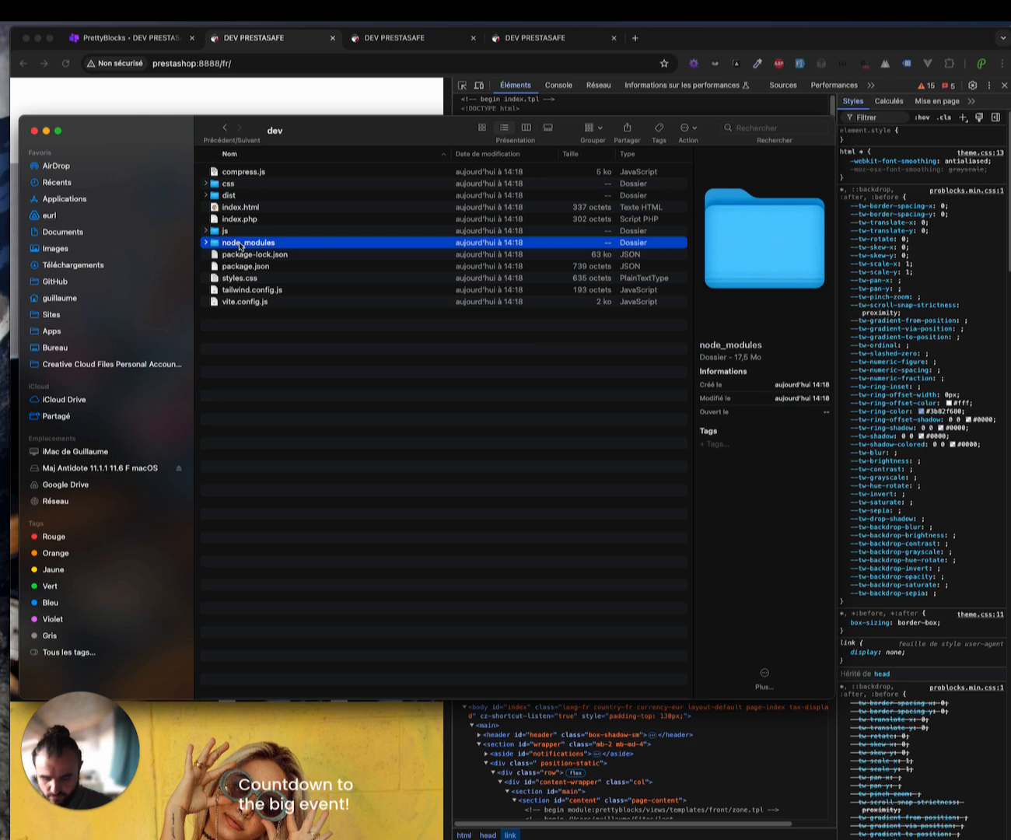
# Preview package.json in the dev folder, examine its chokidar-cli, tailwindcss and uglify-js devDependencies, and close the preview and the Finder window
pyautogui.press('super+Tab')
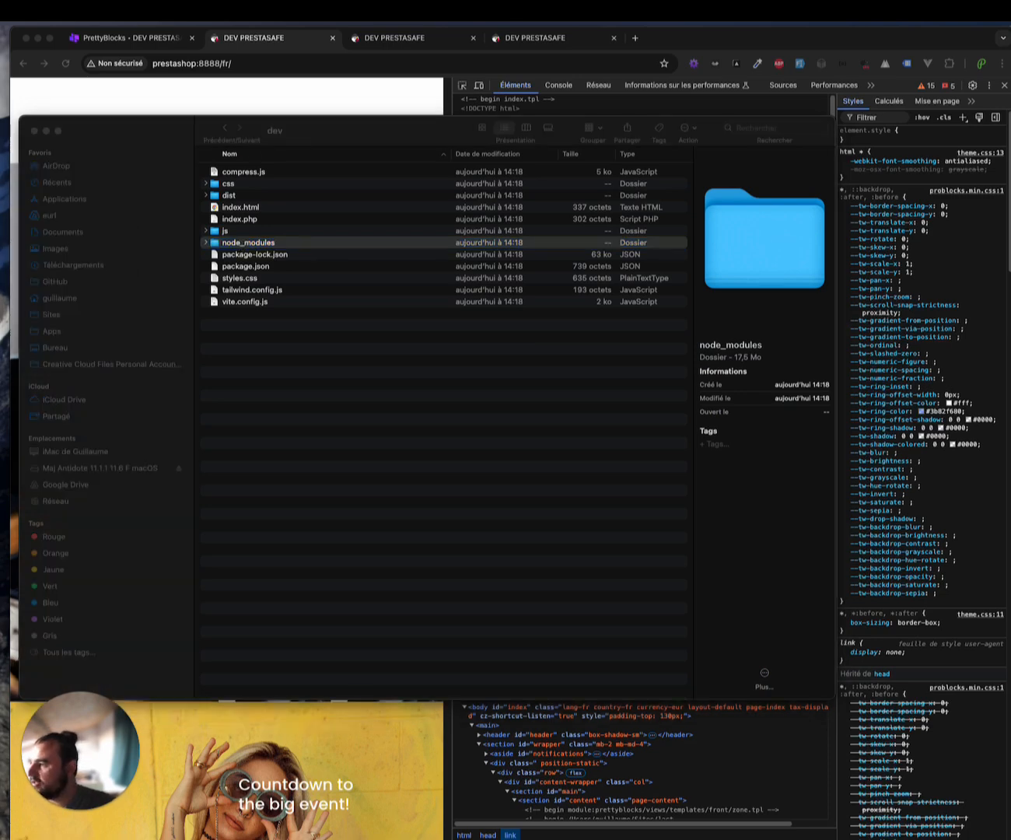
pyautogui.press('super+Tab')
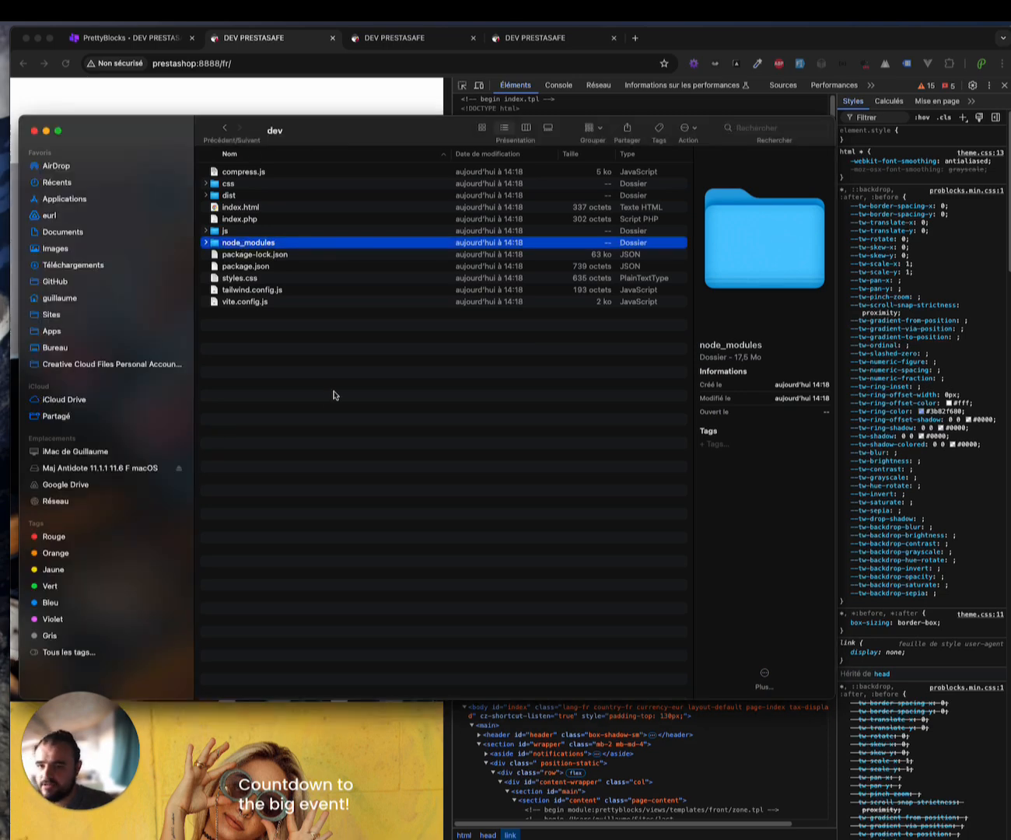
pyautogui.click(336, 393)
pyautogui.click(251, 268)
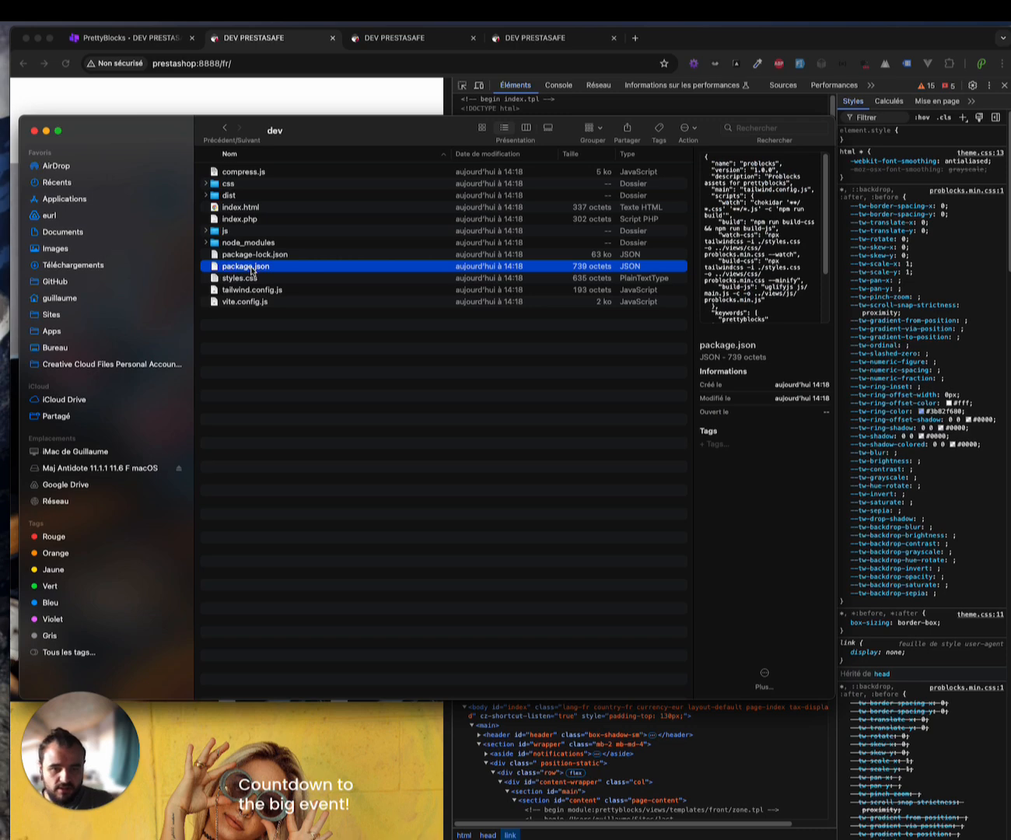
pyautogui.press('space')
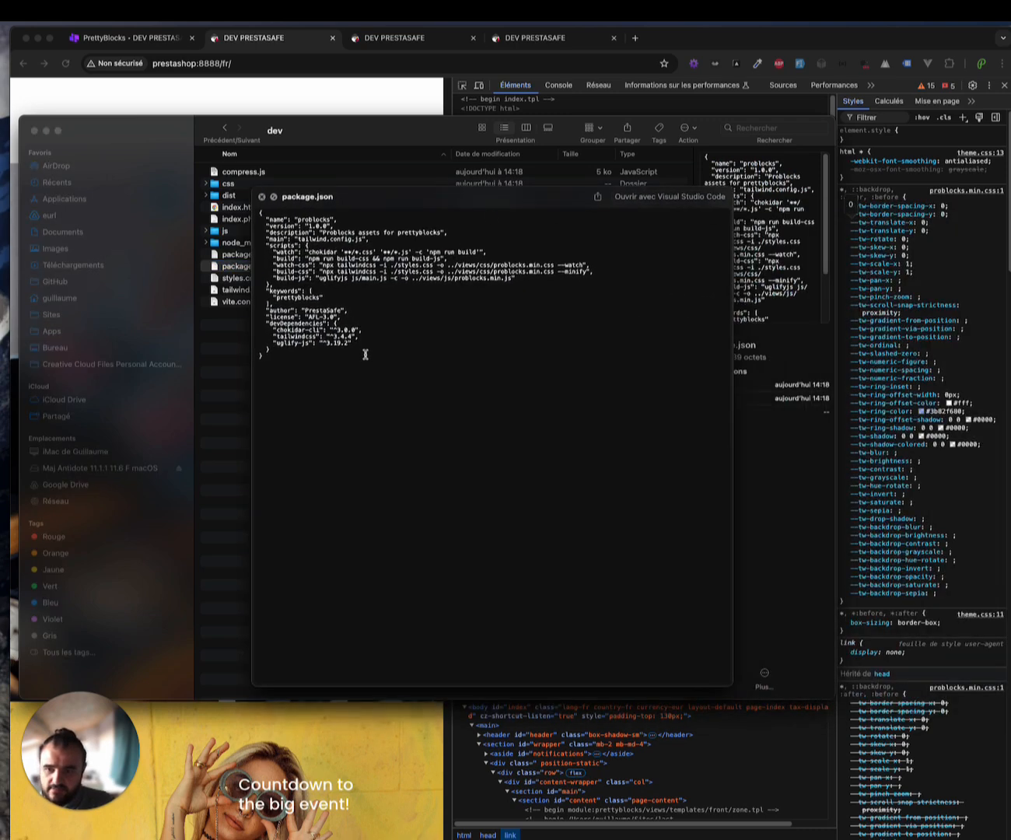
pyautogui.moveTo(271, 329); pyautogui.dragTo(375, 345)
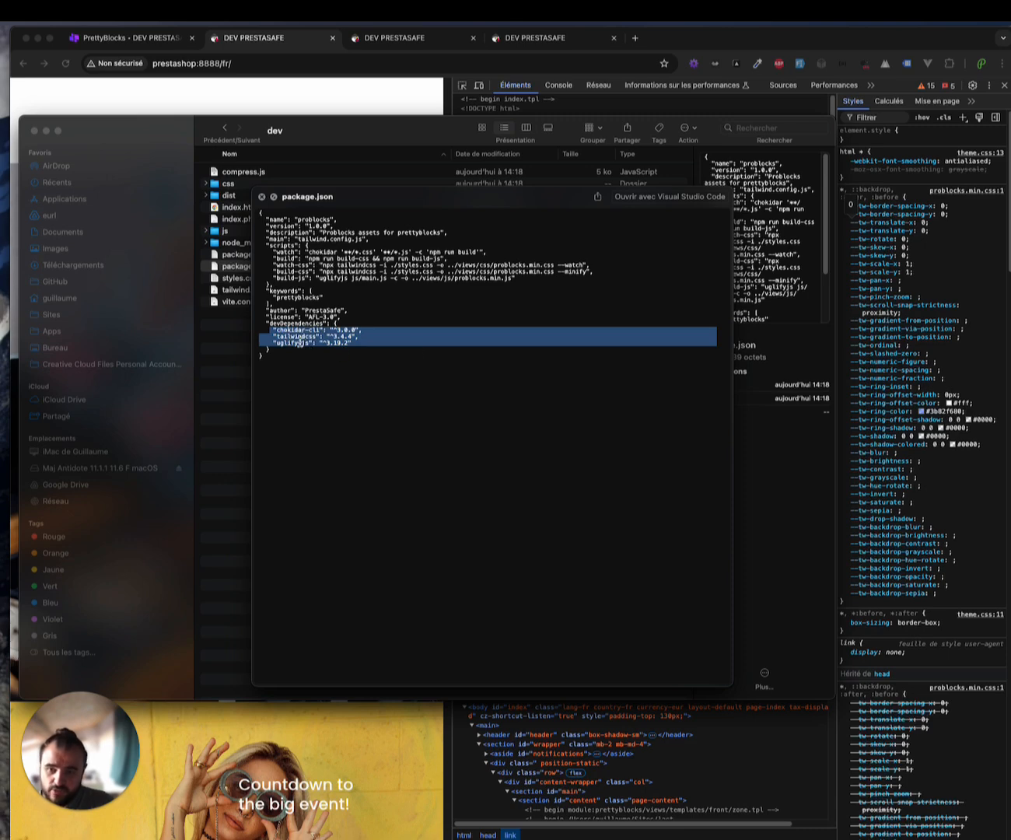
pyautogui.click(368, 344)
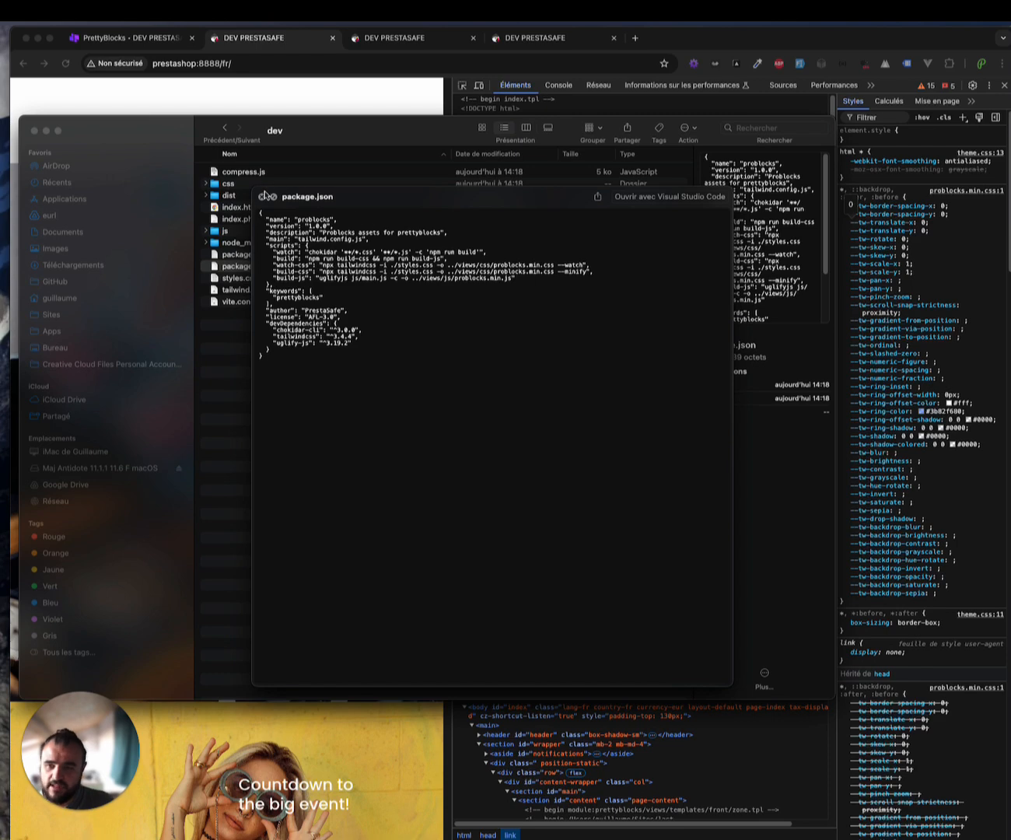
pyautogui.click(262, 196)
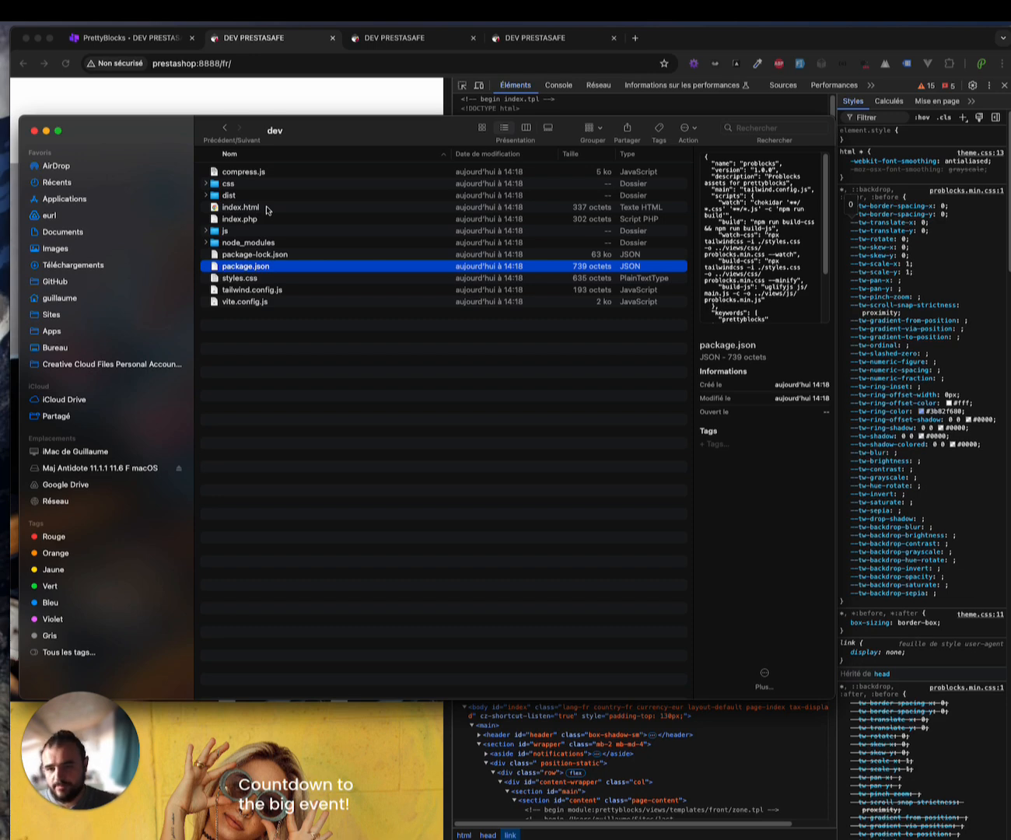
pyautogui.moveTo(321, 135); pyautogui.dragTo(339, 126)
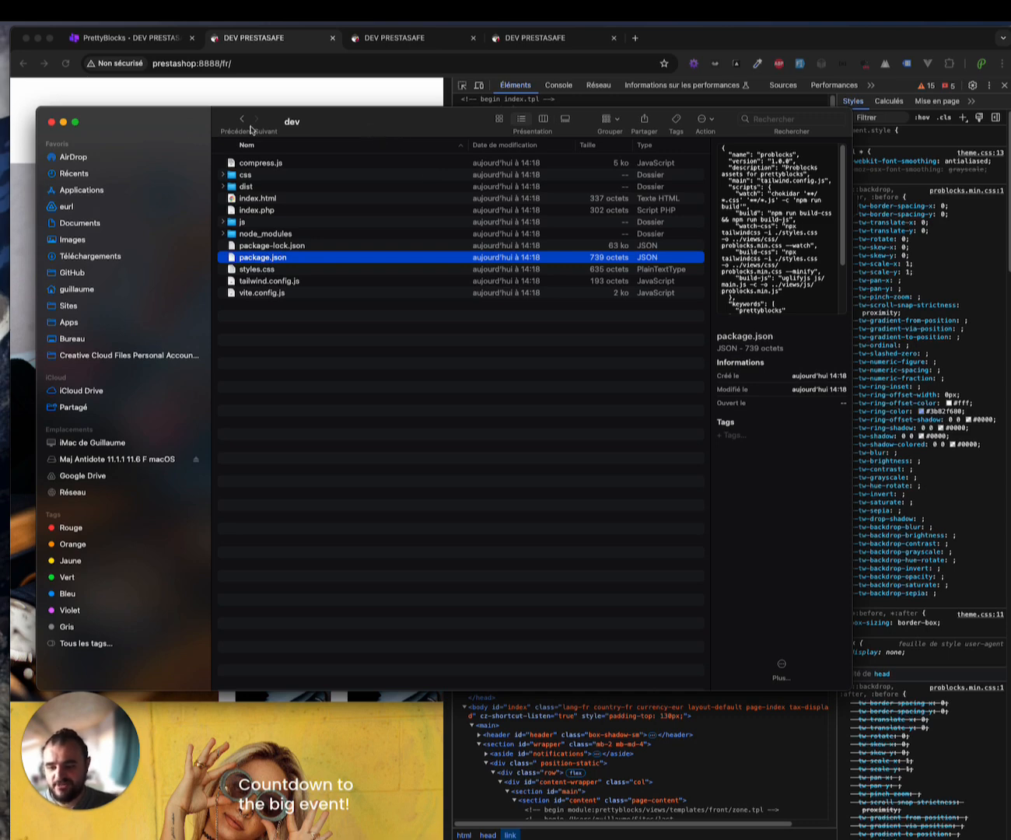
pyautogui.click(52, 122)
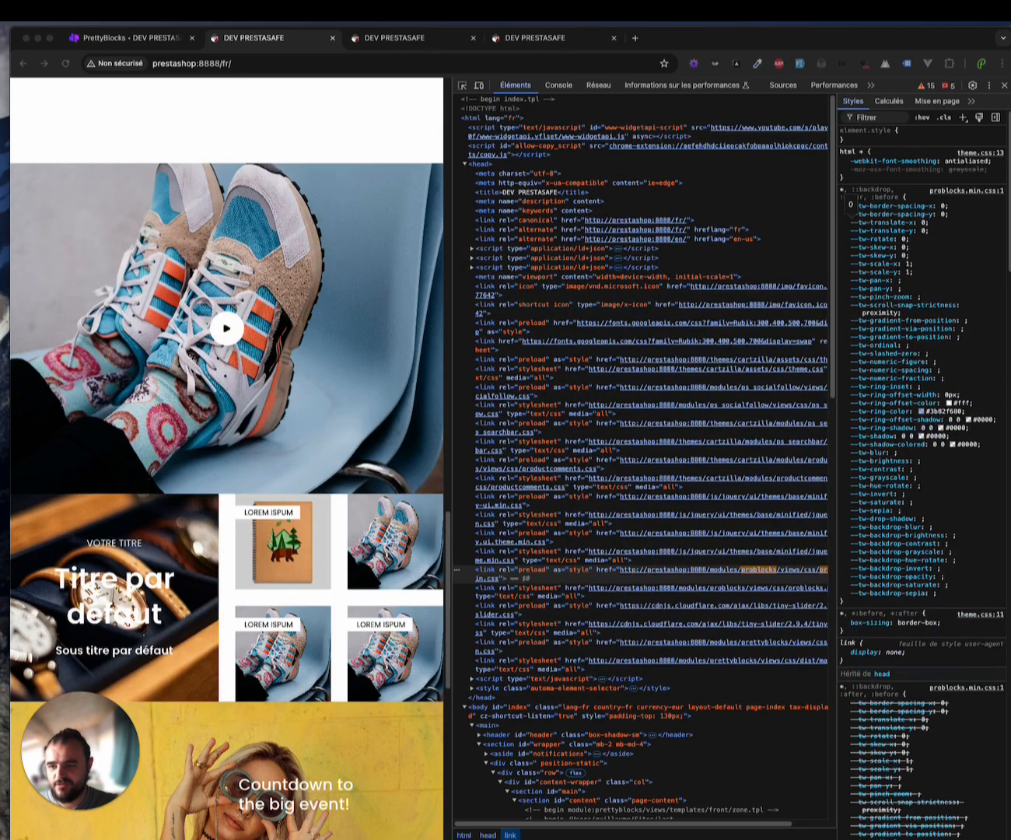